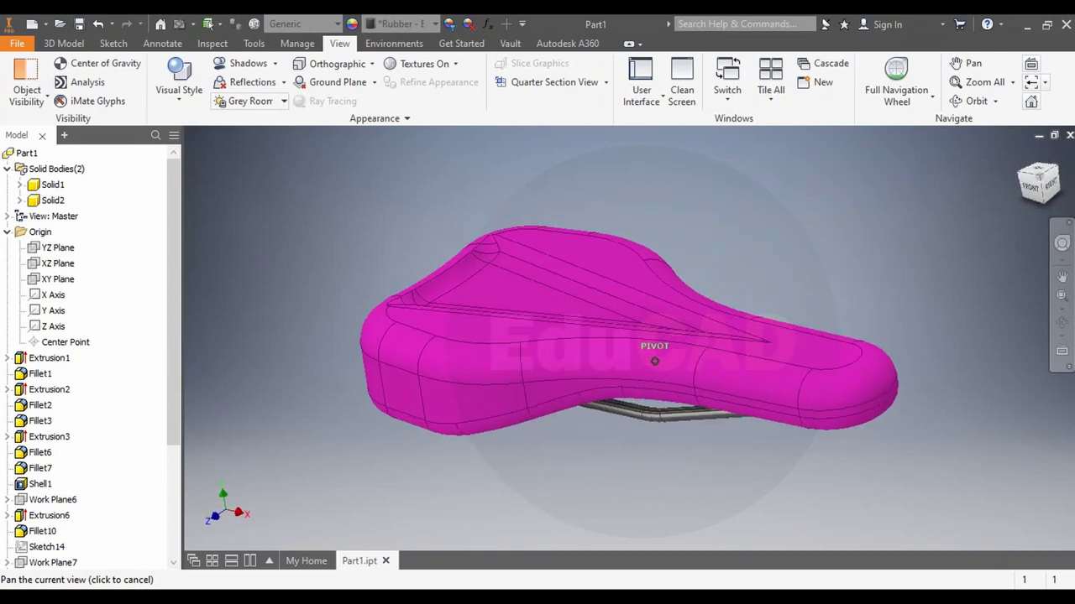
Orbit the finished saddle model to preview it from a corner view
left_click(1033, 186)
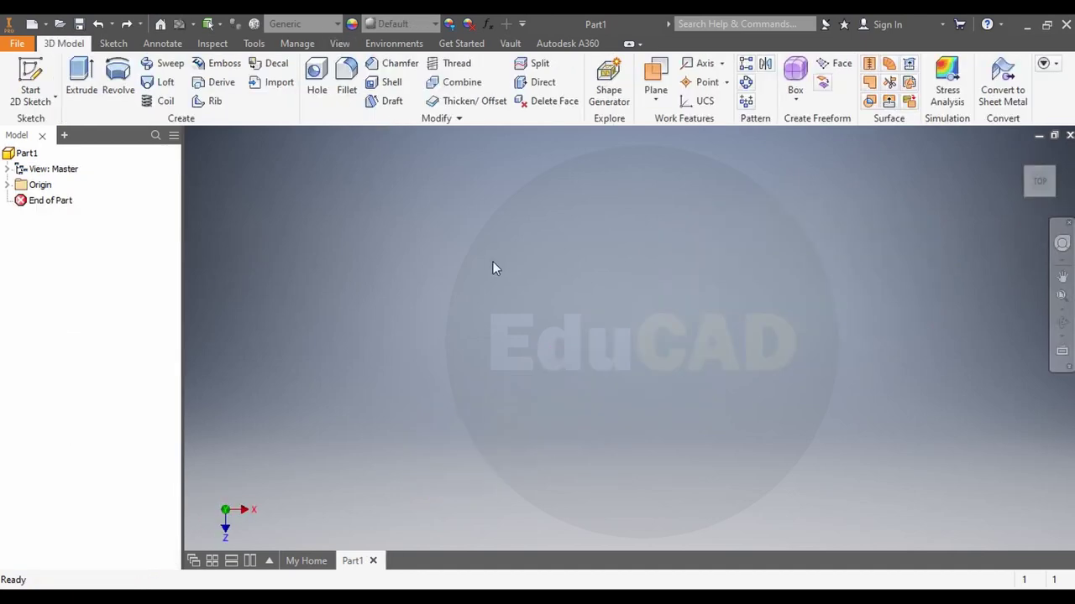
Start a 2D sketch on the XY plane in the standard view orientation
left_click(30, 84)
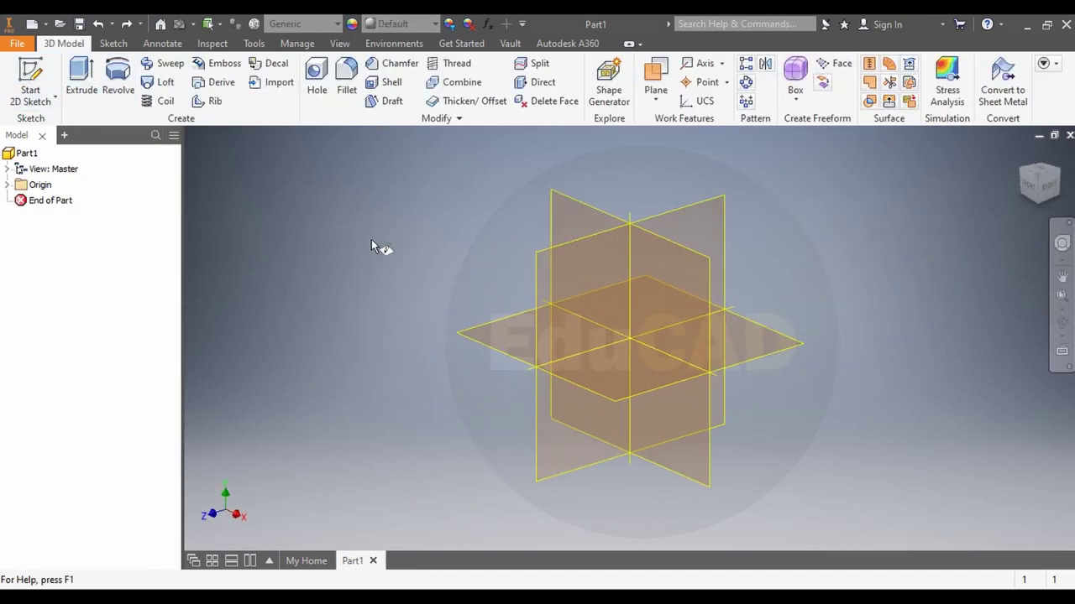
left_click(517, 345)
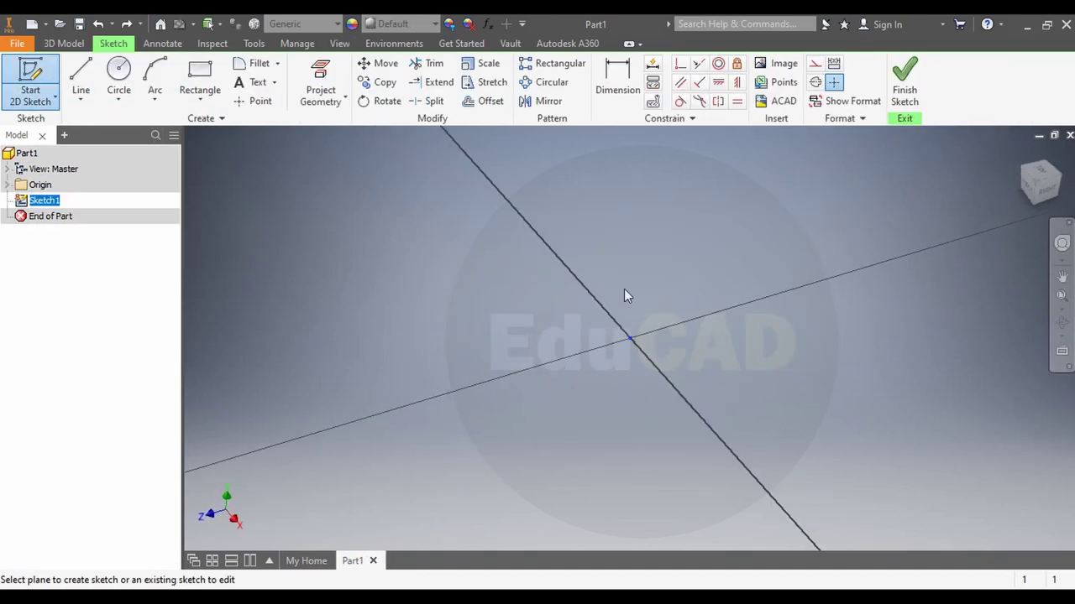
left_click(1059, 158)
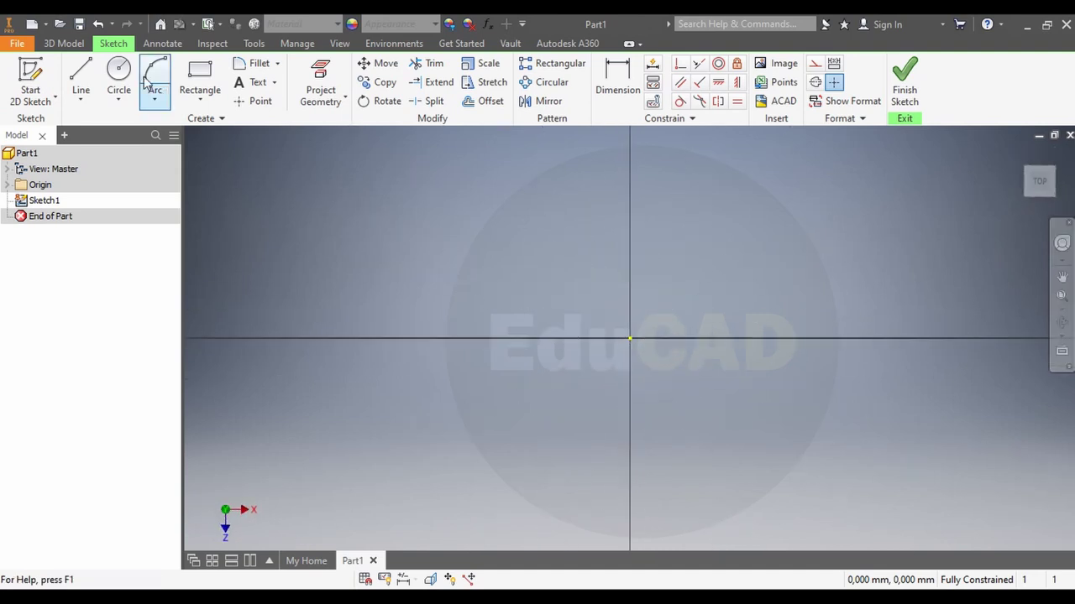
Draw a 270 mm horizontal line from the origin and convert it to construction geometry
left_click(81, 80)
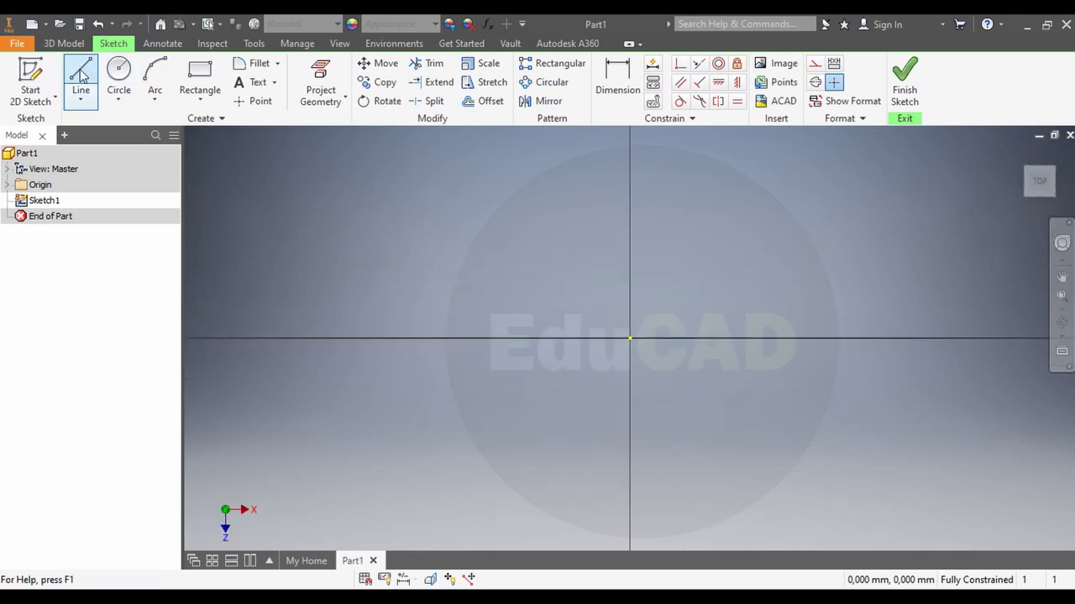
left_click(630, 337)
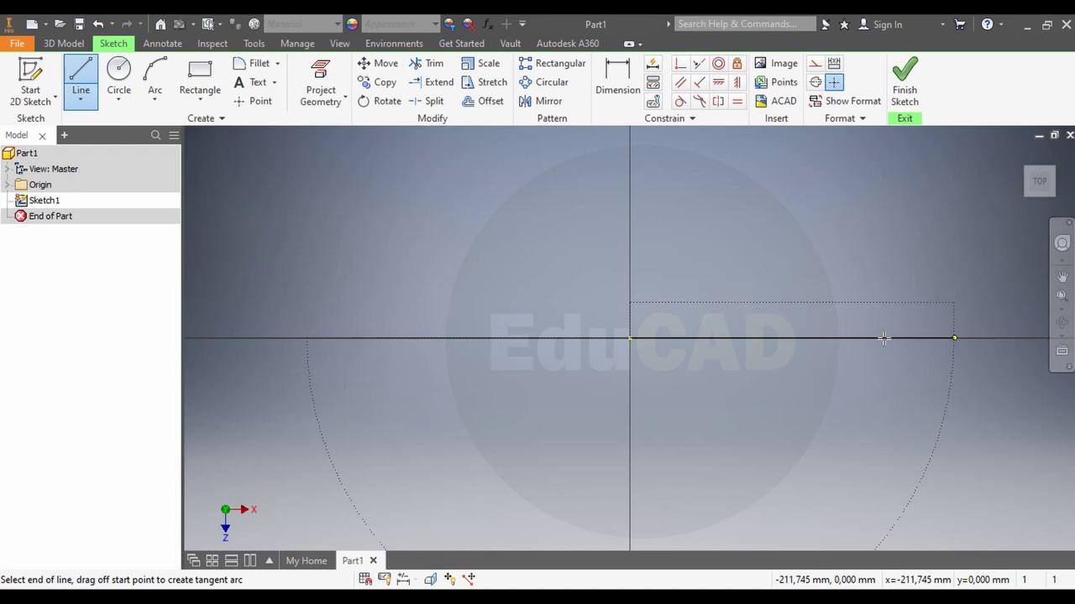
left_click(953, 337)
right_click(888, 251)
left_click(936, 252)
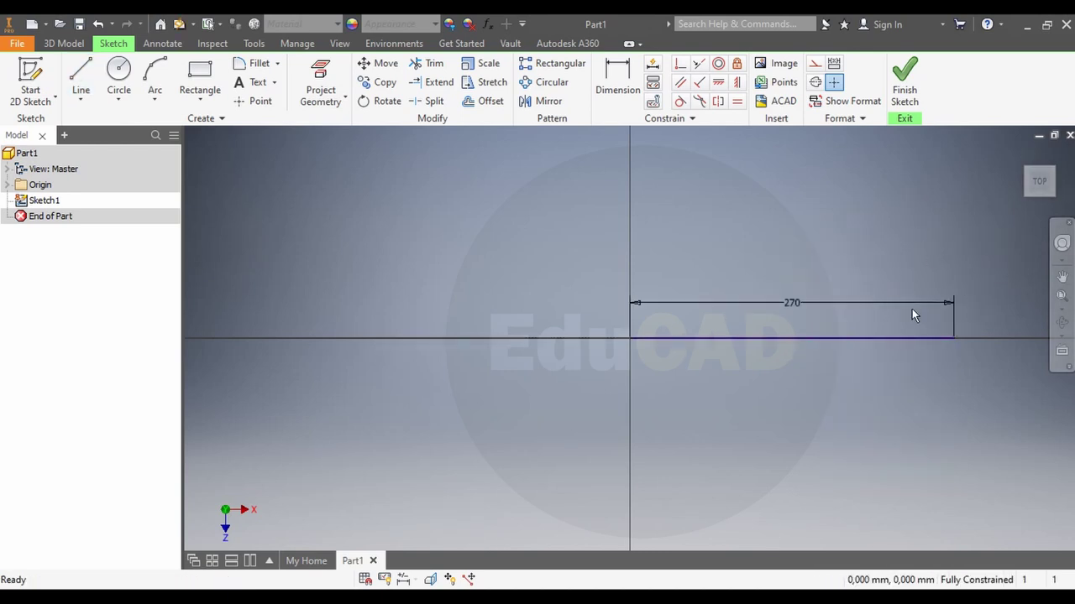
left_click(889, 339)
right_click(889, 338)
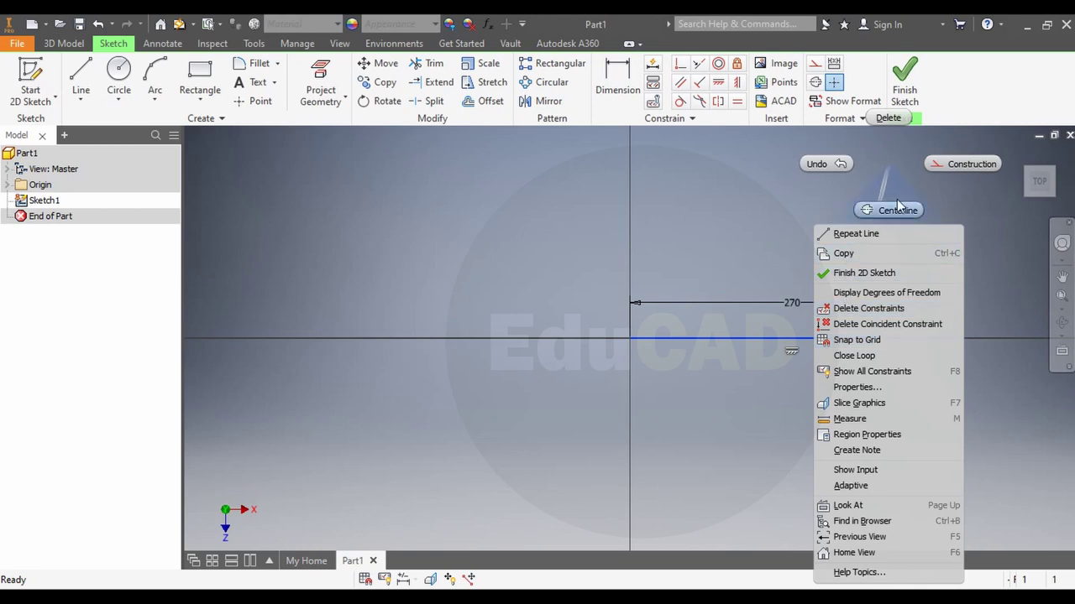
left_click(949, 172)
middle_click_drag(817, 328, 694, 335)
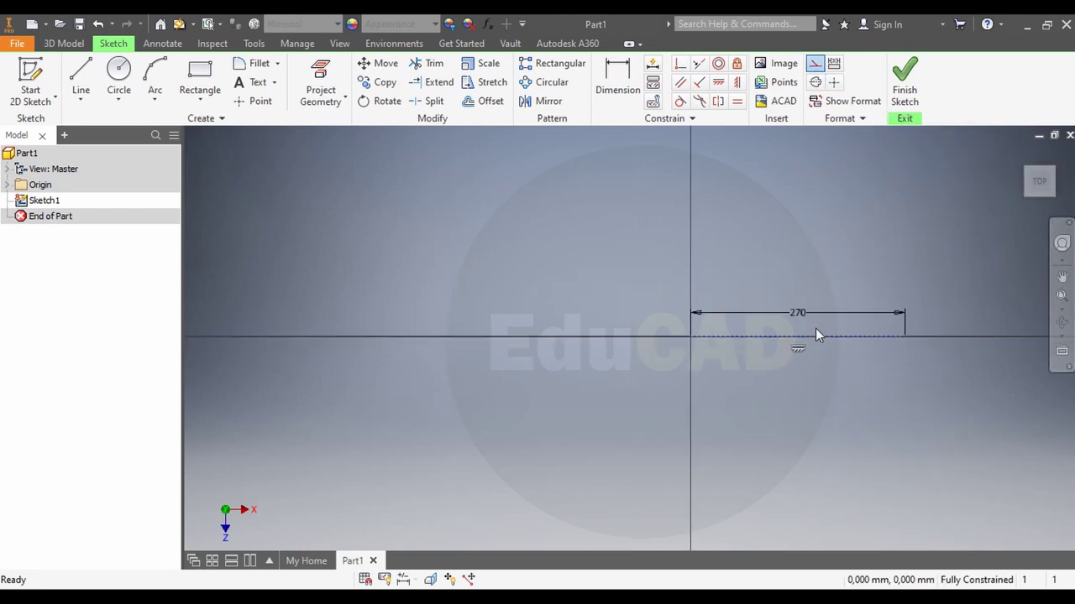
scroll(606, 335, "down", 5)
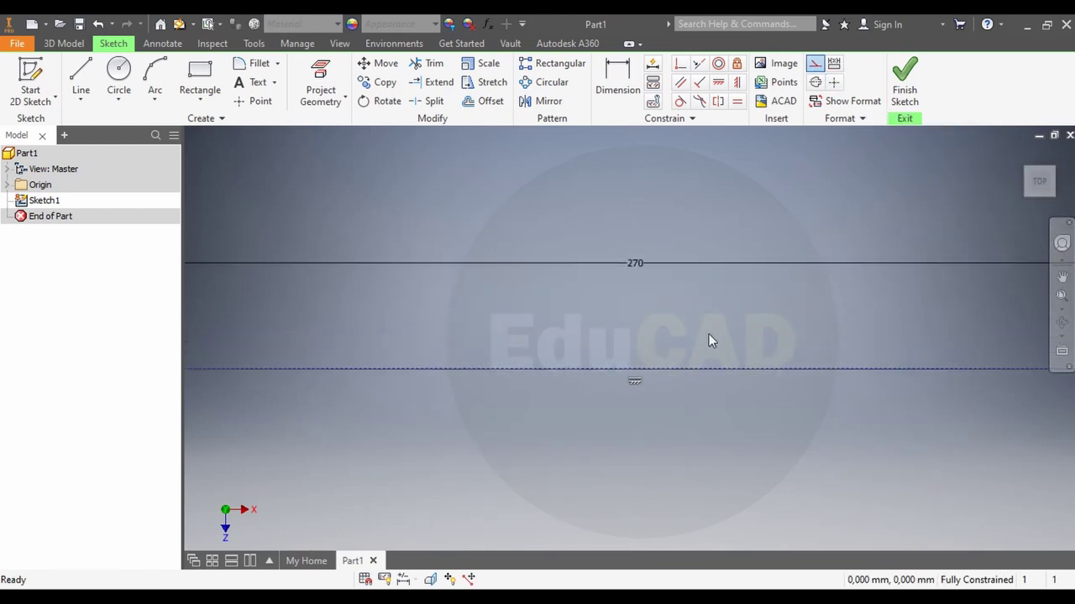
Draw a 150 mm vertical line crossing the horizontal construction line
left_click(81, 77)
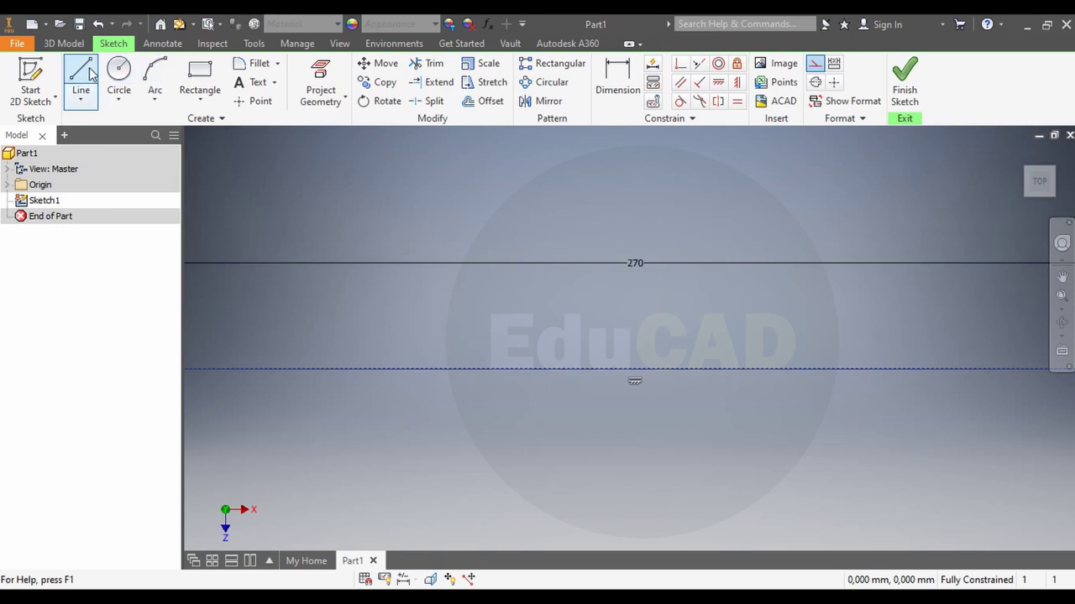
scroll(391, 264, "up", 5)
scroll(464, 252, "down", 3)
left_click(465, 218)
type("150")
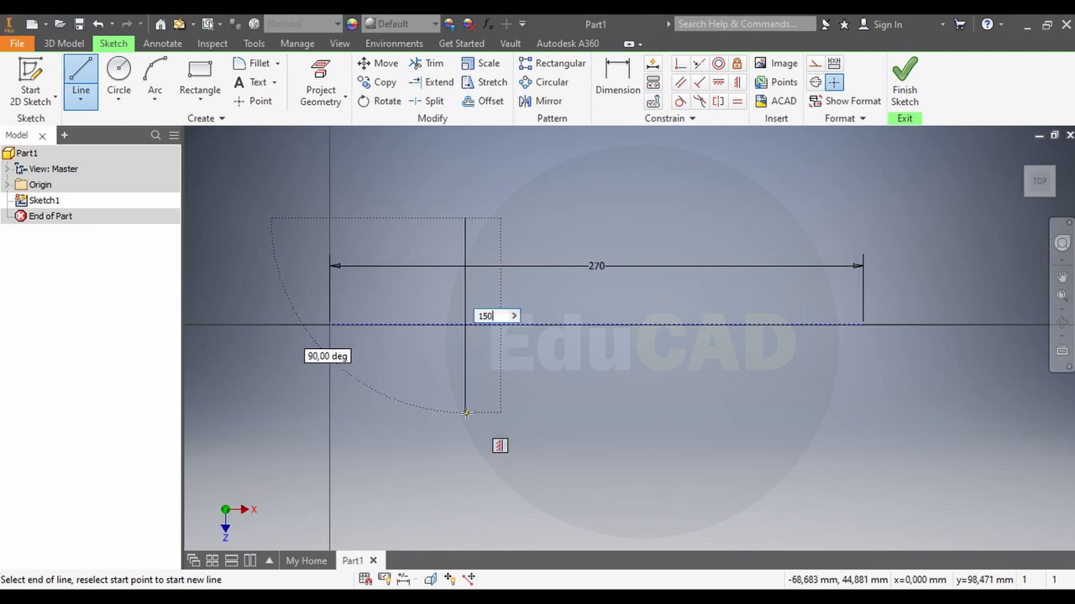
key("Return")
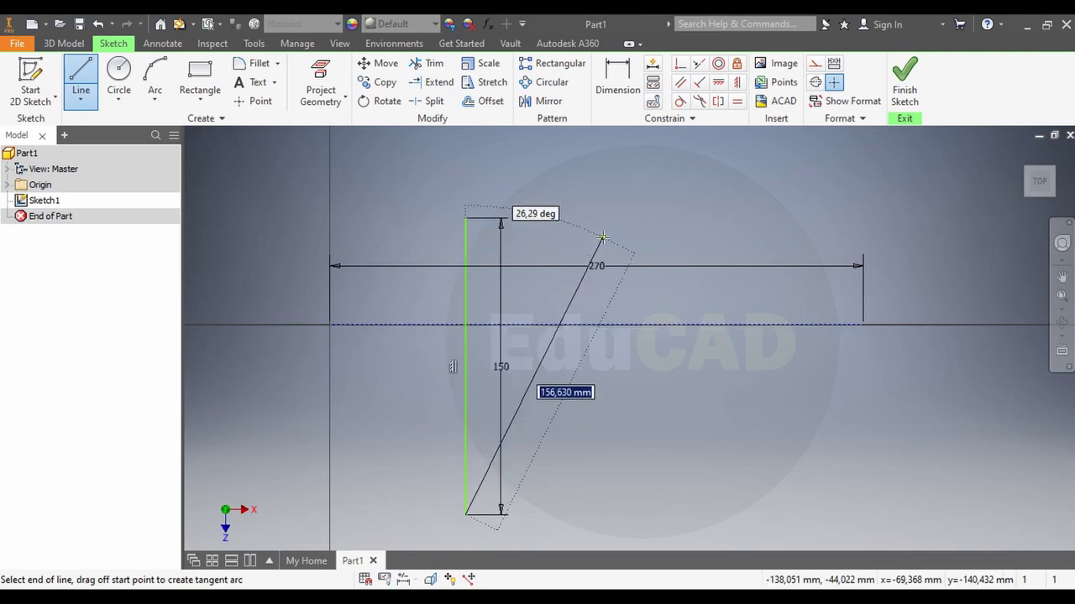
right_click(602, 237)
left_click(659, 238)
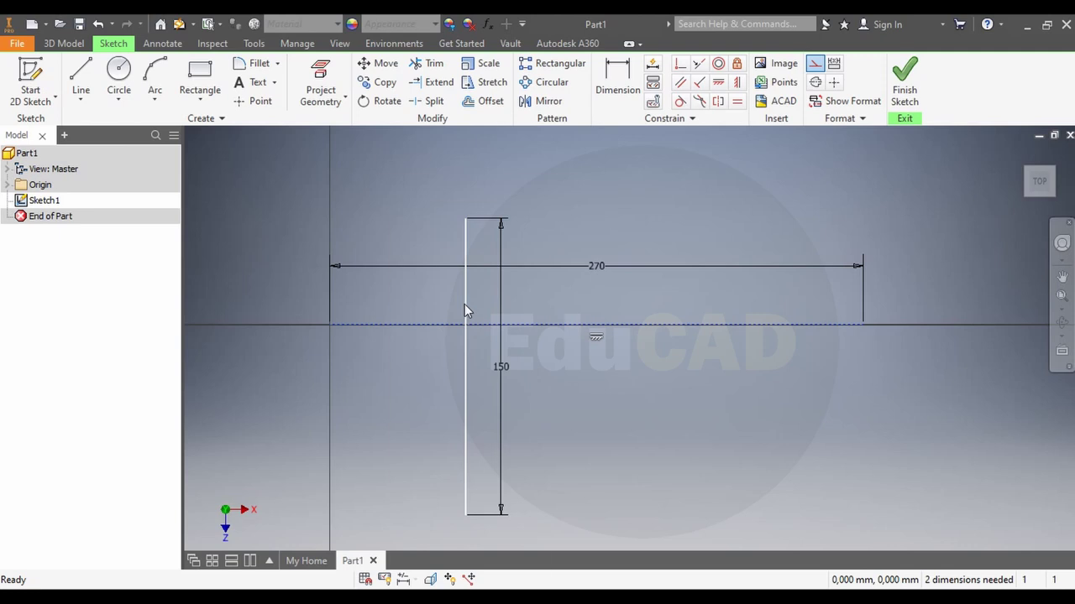
right_click(465, 304)
left_click(535, 166)
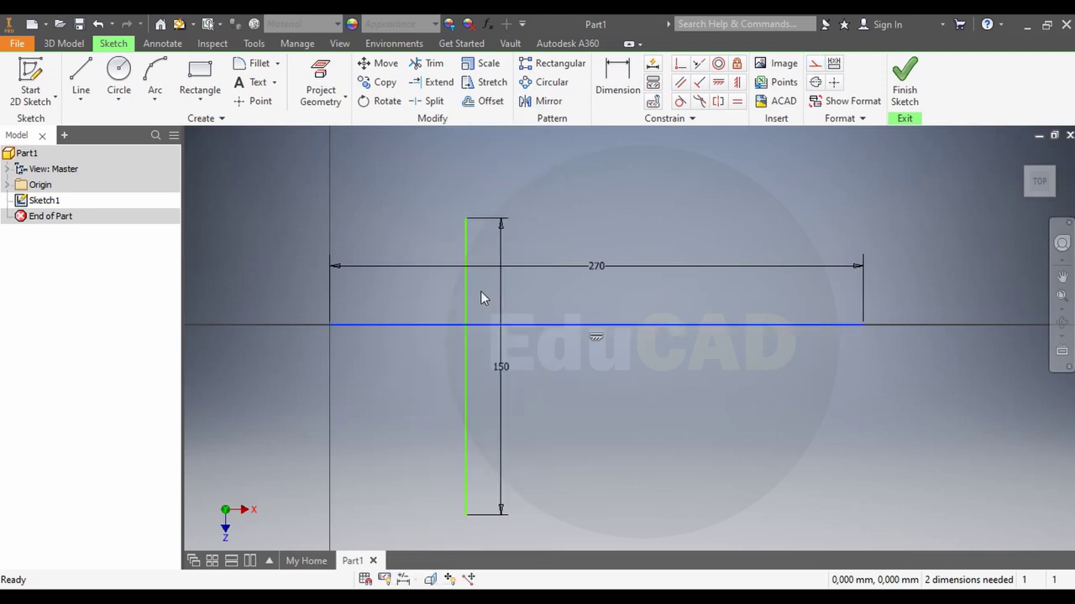
right_click(468, 301)
left_click(534, 165)
Dimension the vertical line's top 75 mm above the horizontal line
left_click(612, 73)
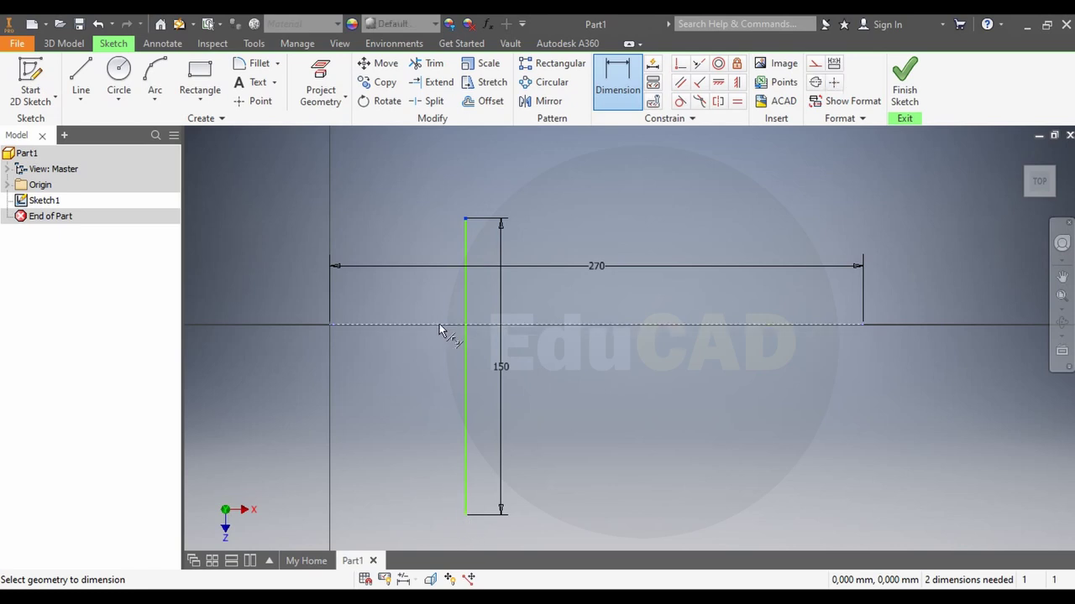
left_click(290, 268)
type("75")
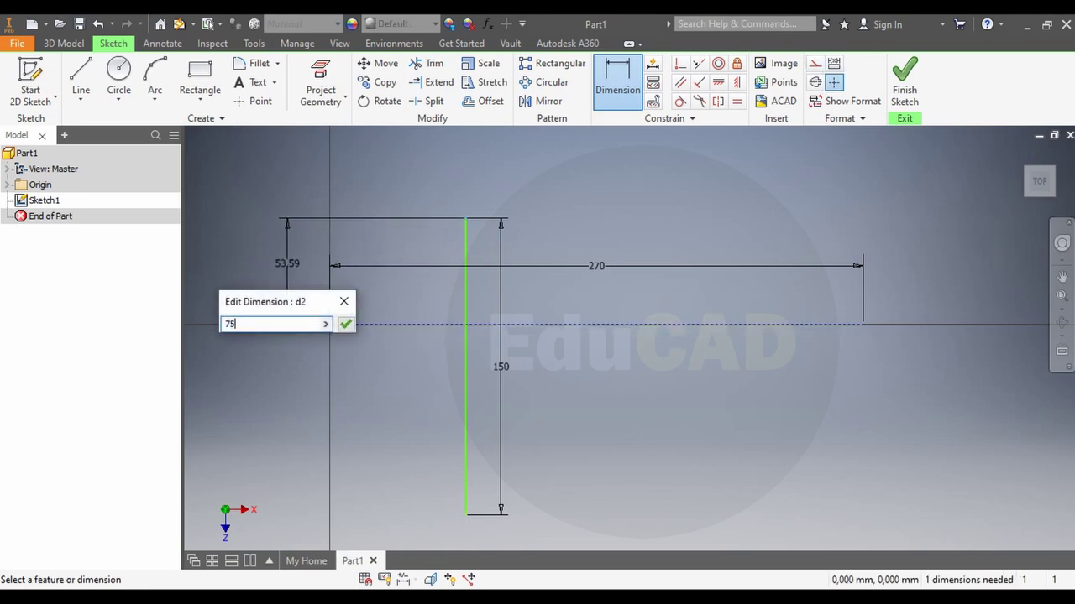
key("Return")
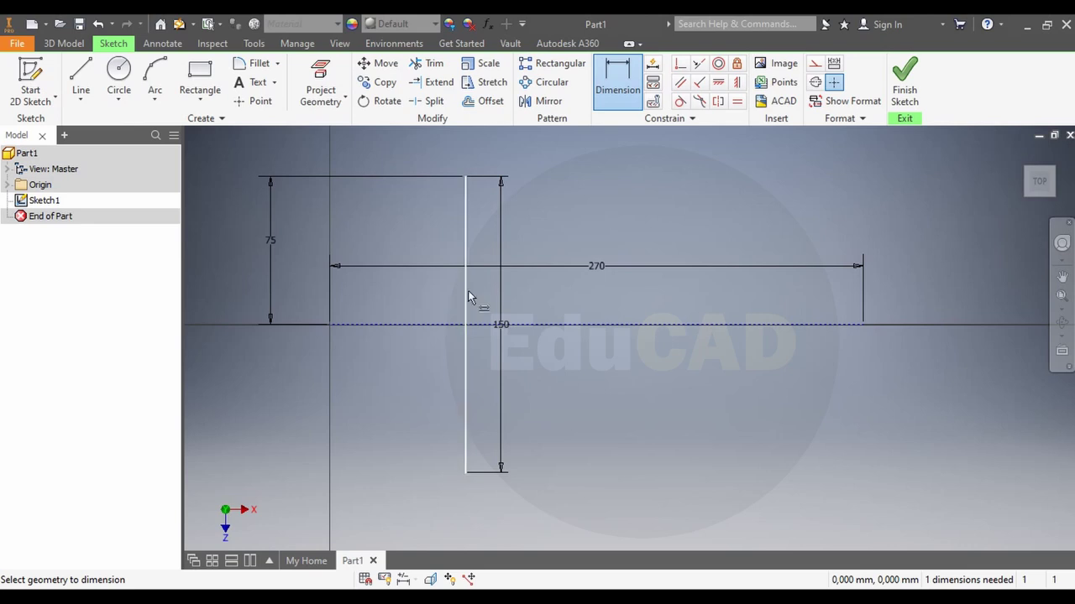
right_click(468, 291)
left_click(480, 294)
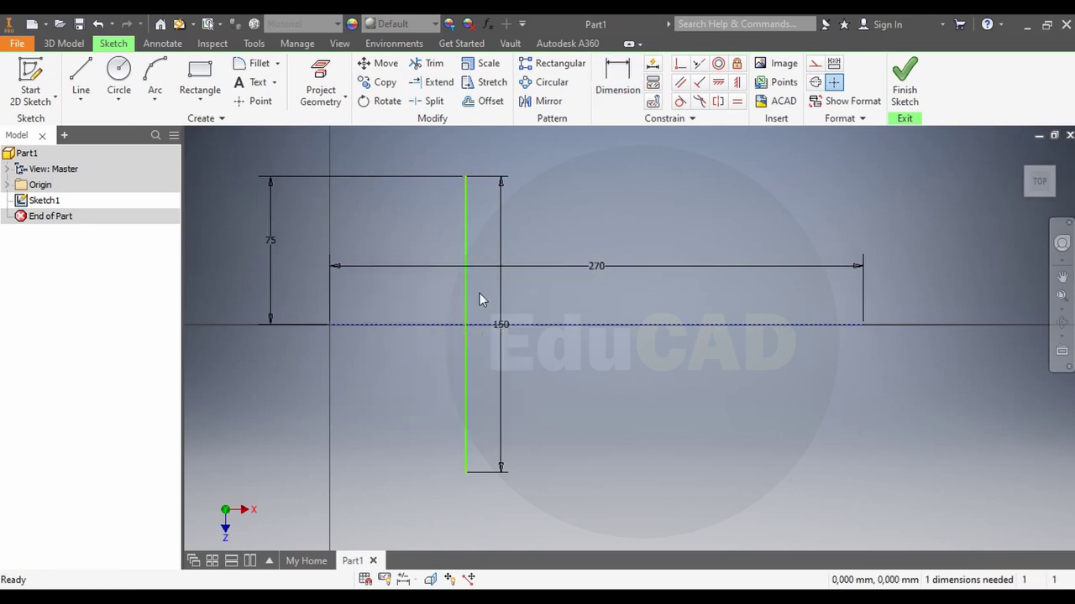
Make the vertical line construction geometry and dimension it 75 mm from the origin
right_click(467, 301)
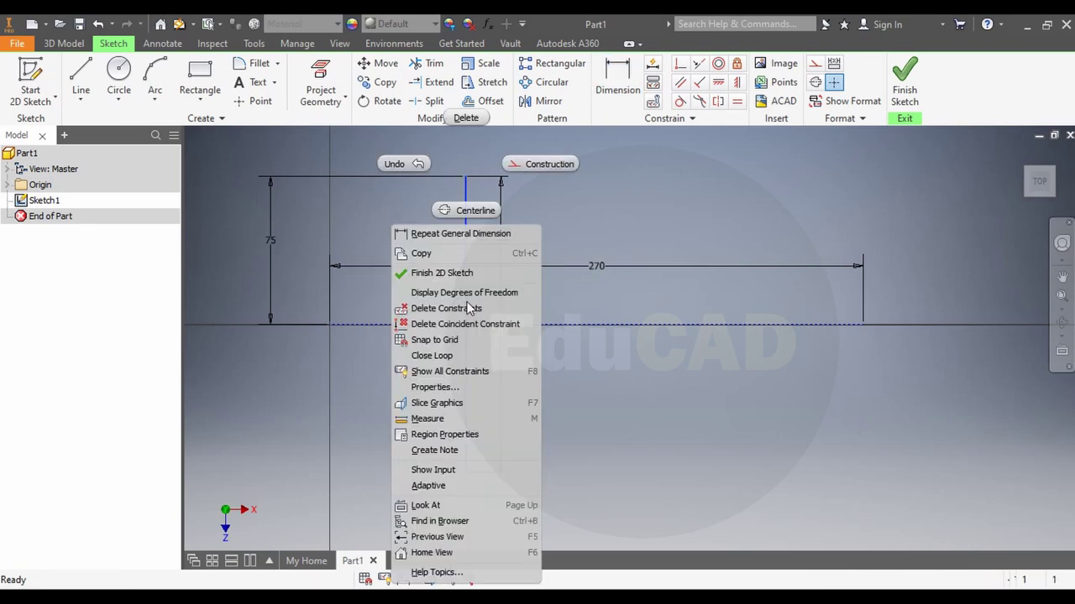
left_click(540, 164)
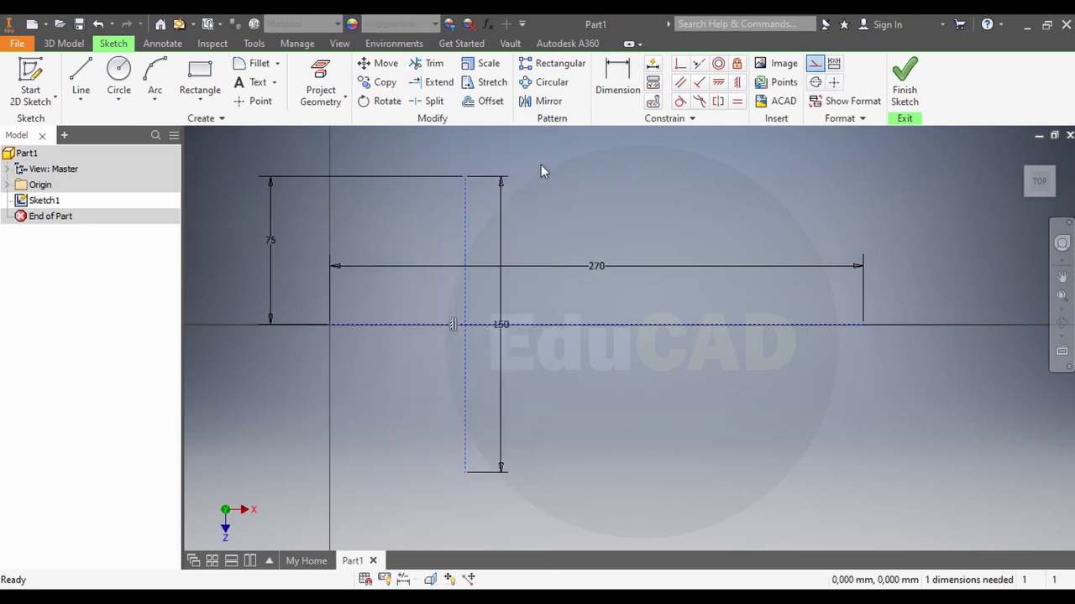
left_click(638, 86)
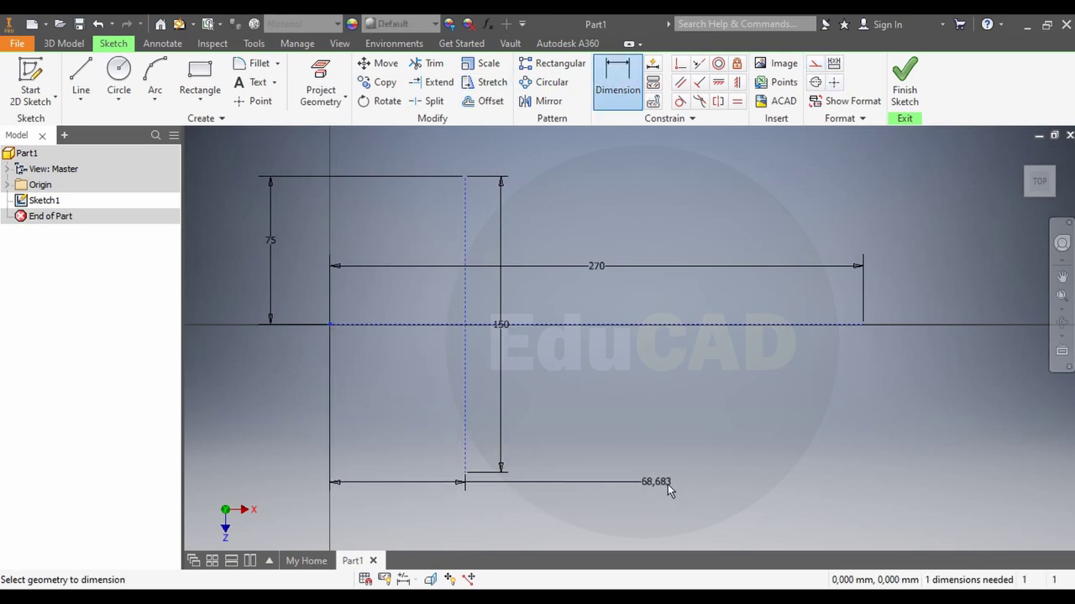
left_click(670, 485)
key("Return")
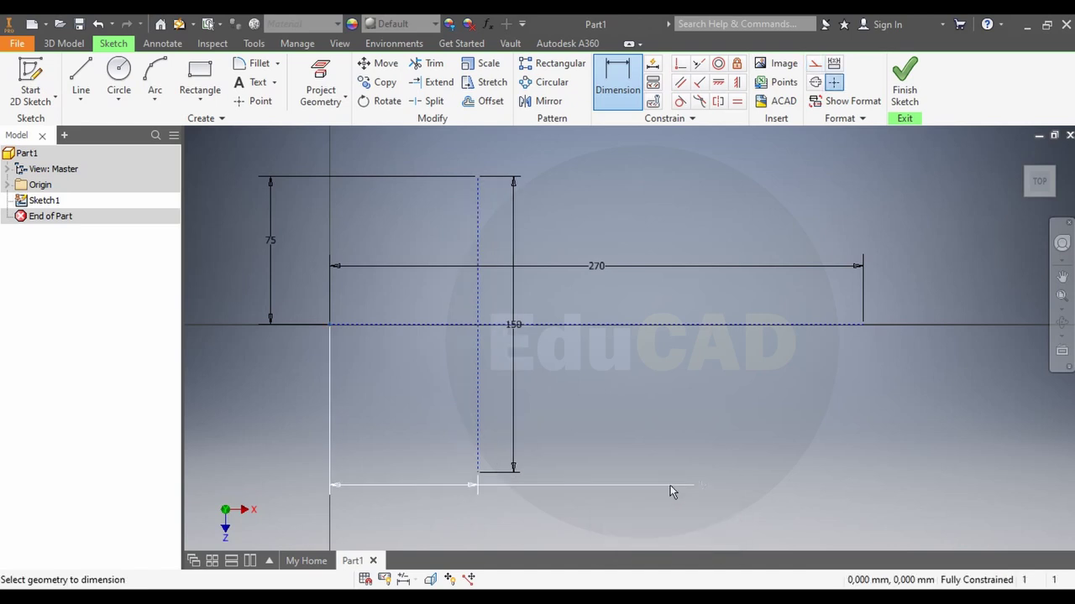
Draw a 150 mm circle at the construction lines' crossing and a 60 mm circle at the line's right end
left_click(118, 84)
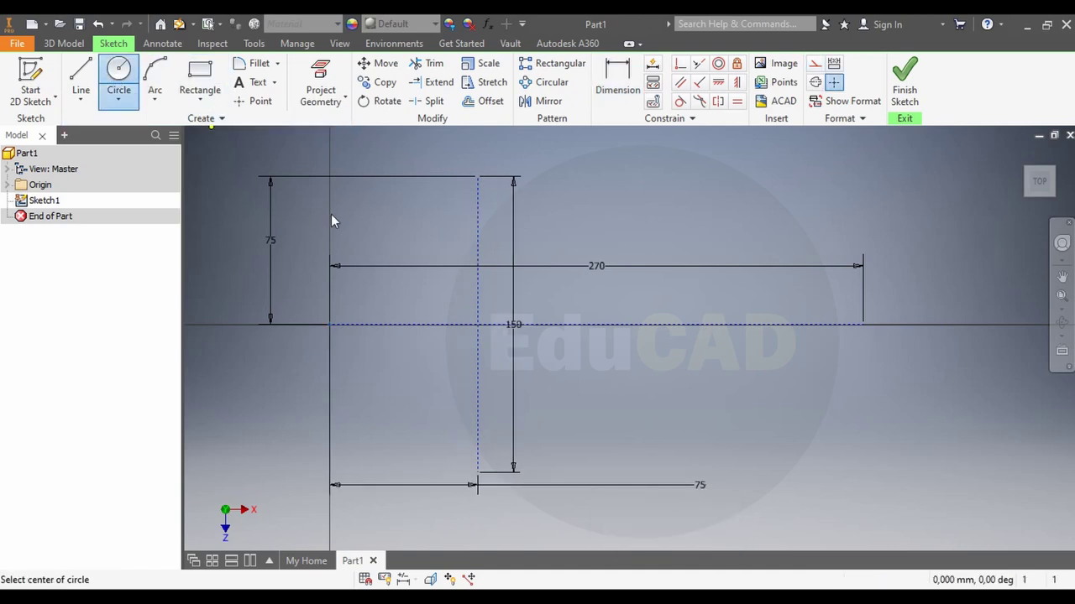
left_click(478, 324)
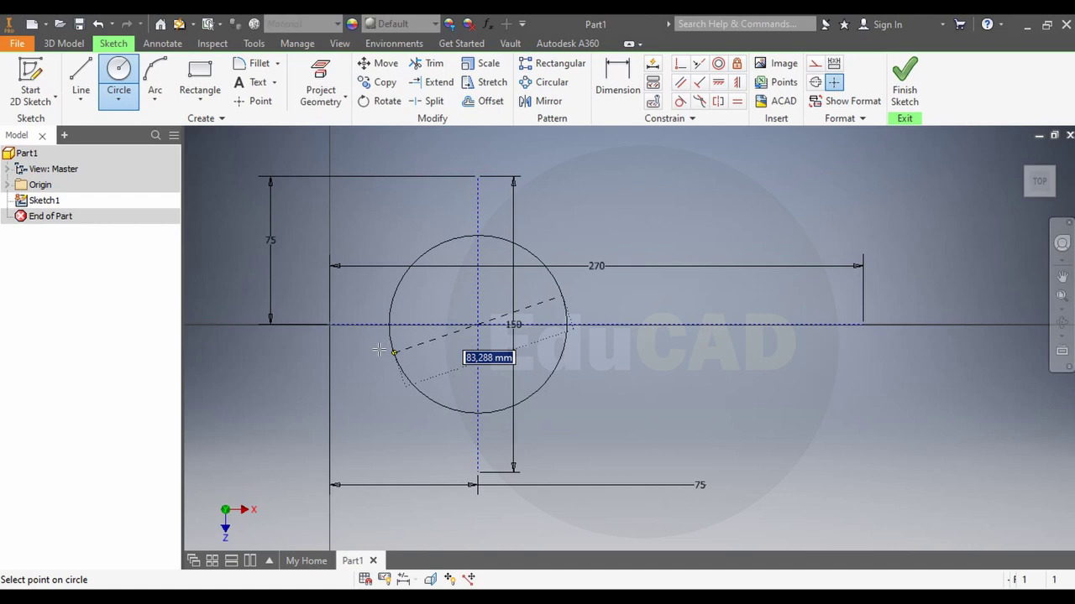
left_click(330, 325)
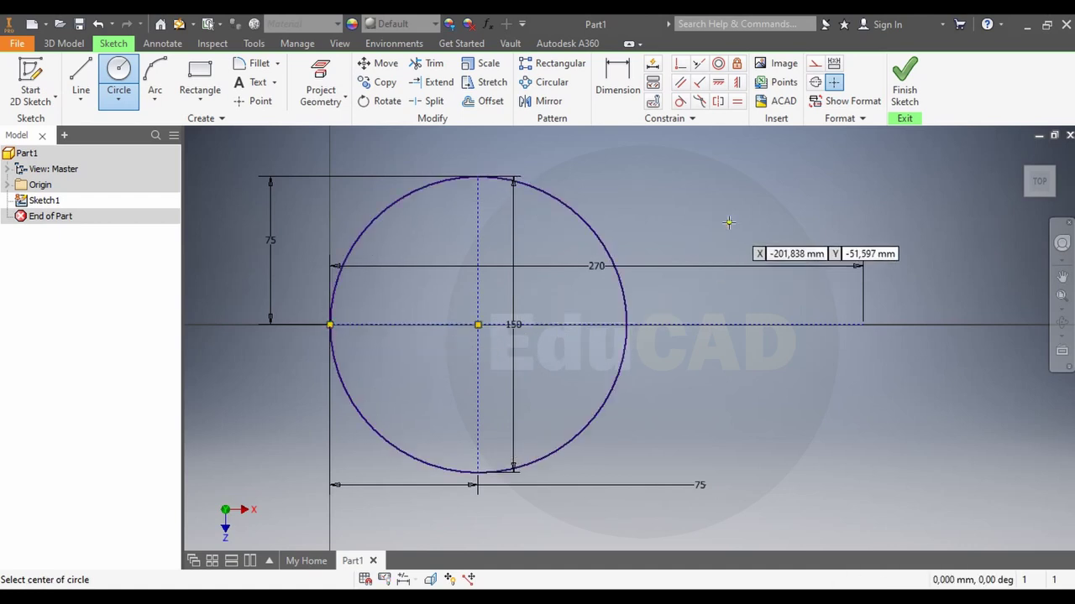
left_click(863, 324)
type("60")
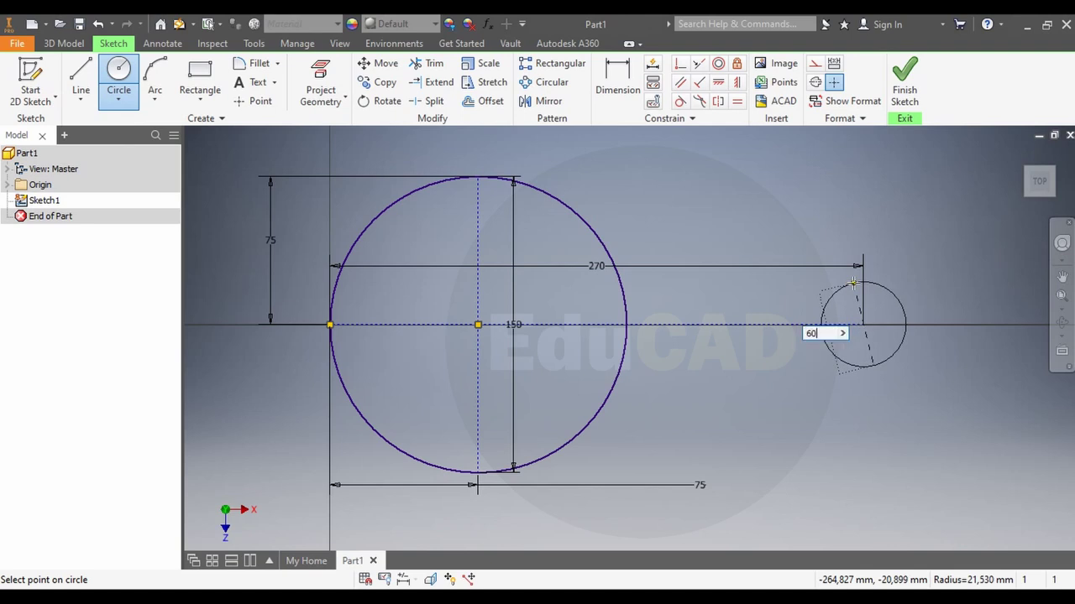
key("Return")
right_click(753, 223)
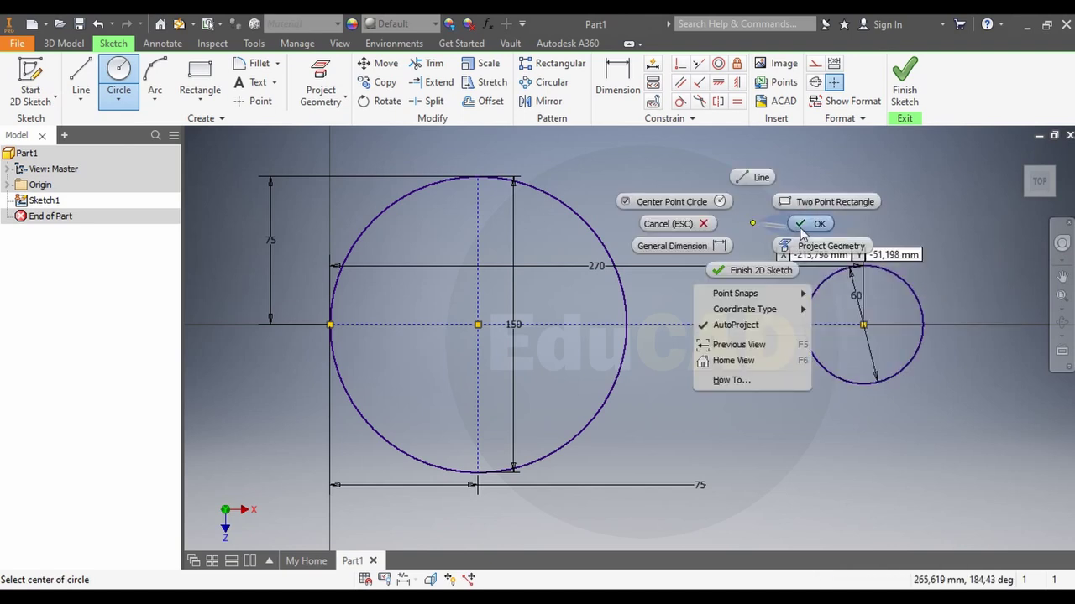
left_click(802, 229)
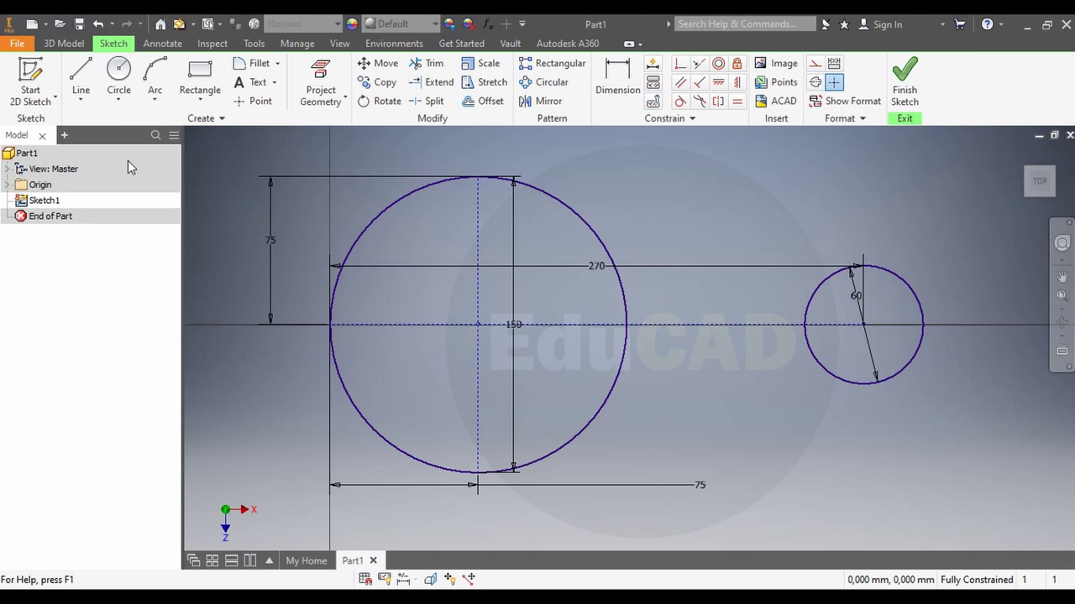
Draw a 70 mm circle inside the large circle above the centre line
left_click(119, 74)
left_click(429, 256)
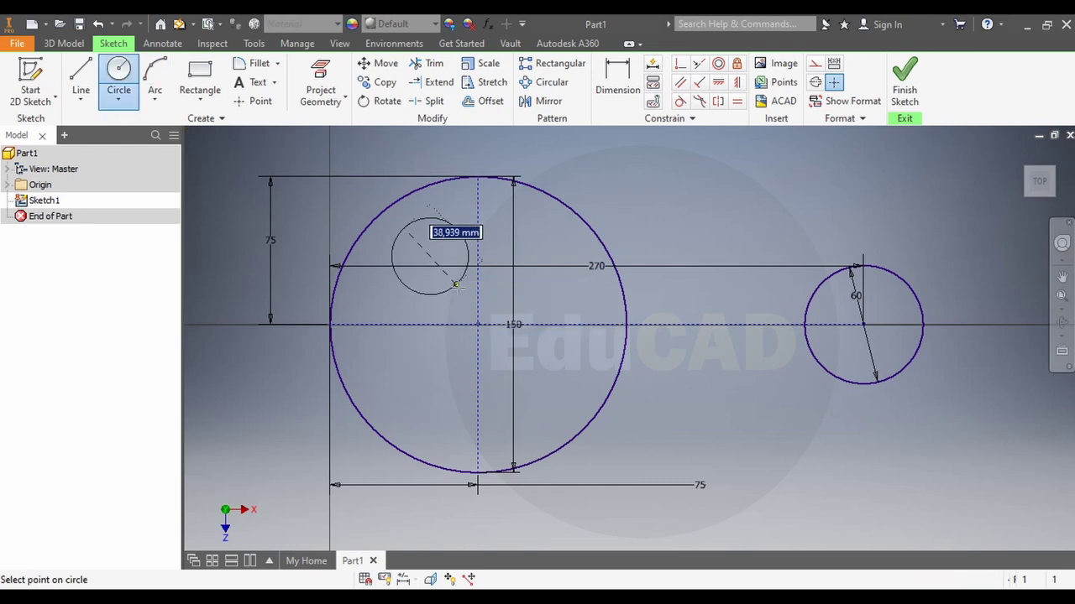
type("0")
key("Return")
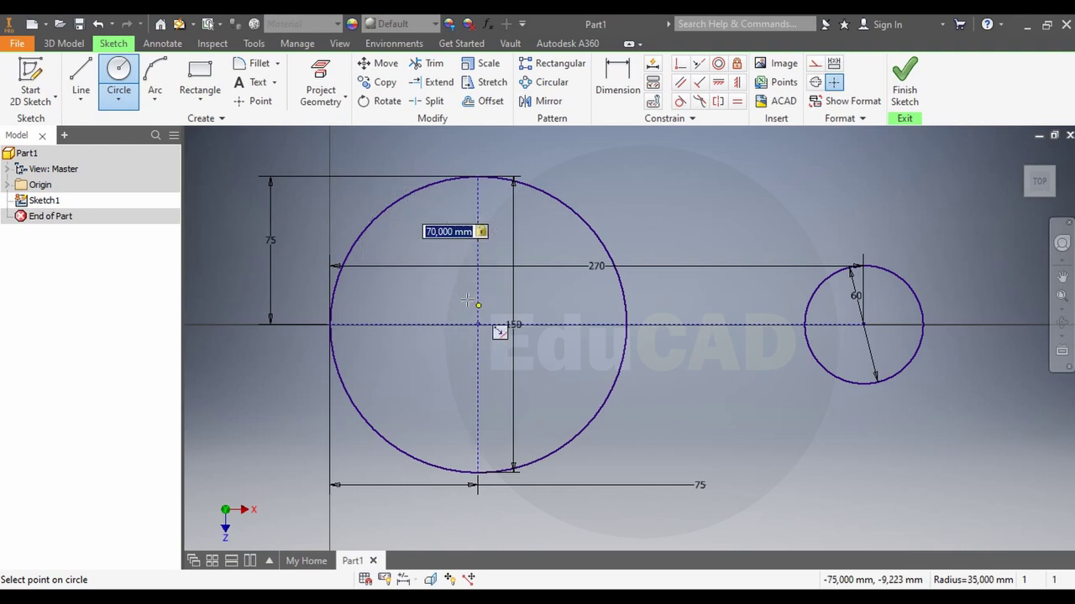
right_click(430, 423)
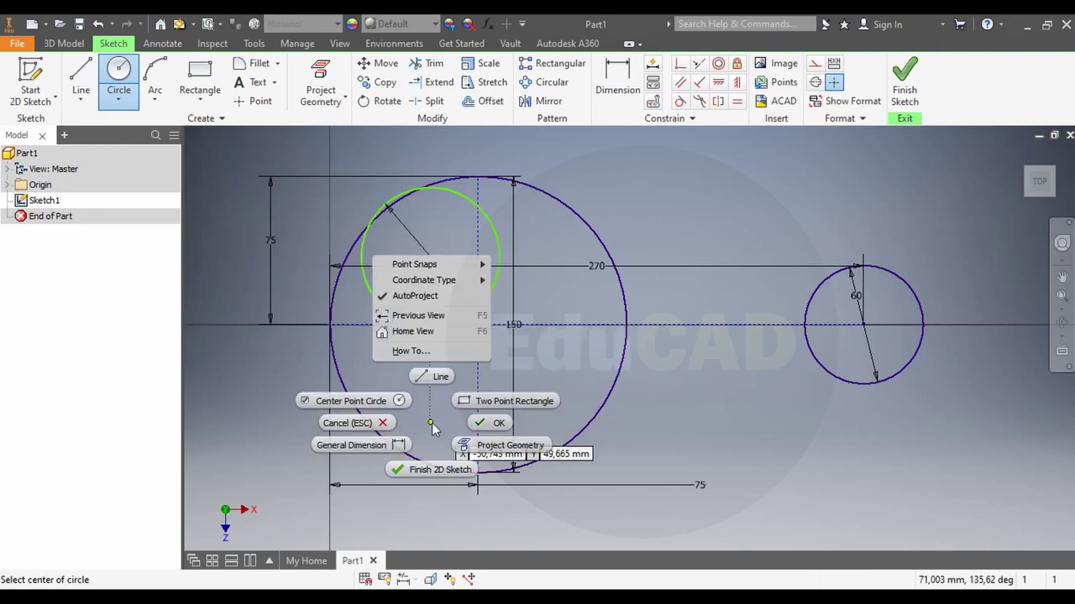
left_click(475, 430)
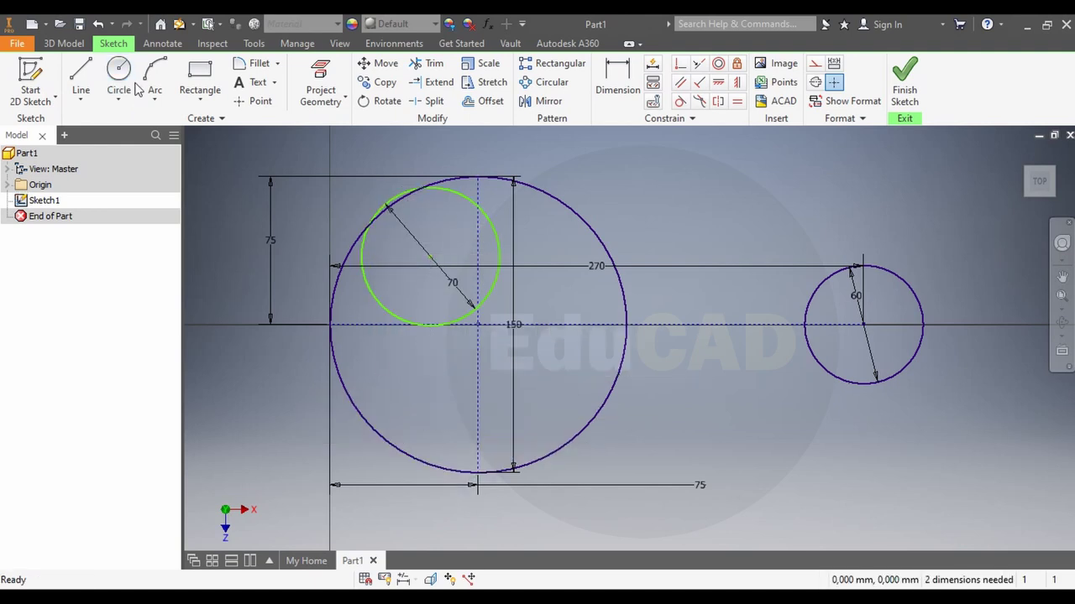
Draw a second 70 mm circle inside the large circle below the centre line
left_click(123, 71)
left_click(430, 415)
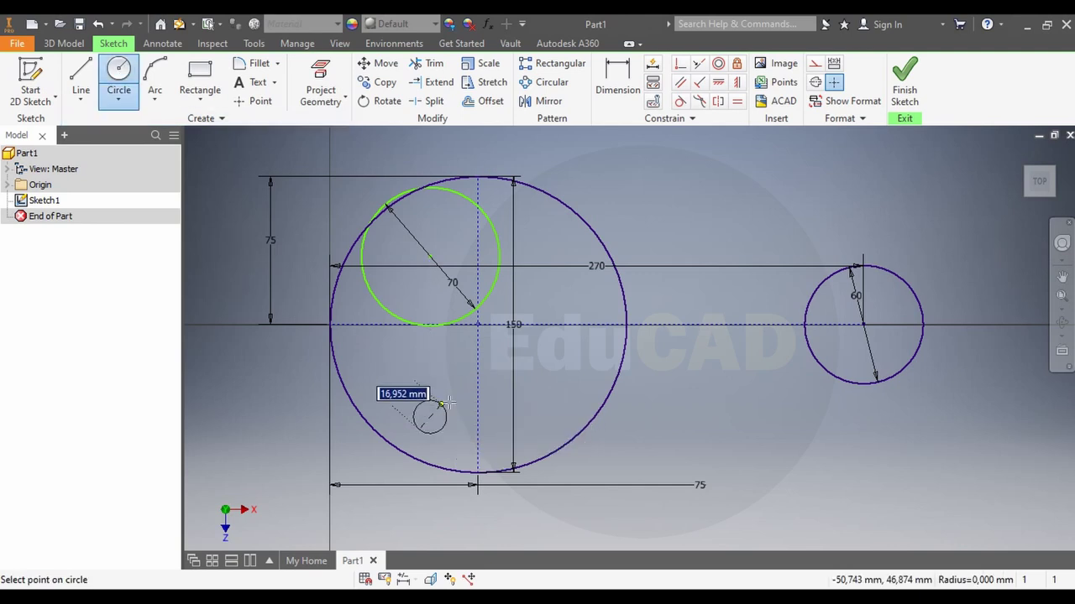
type("70")
key("Return")
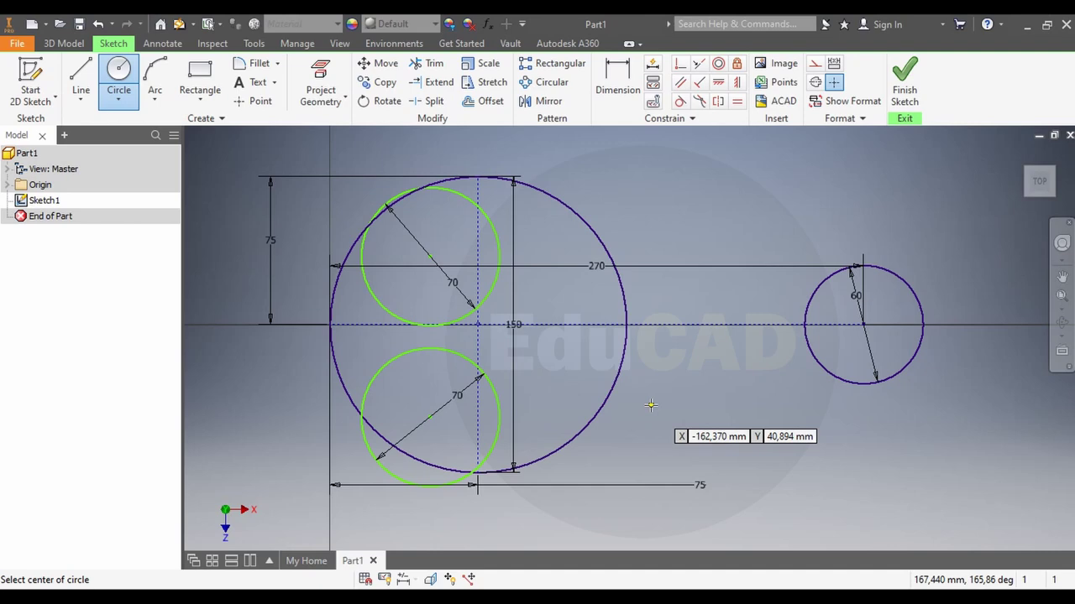
right_click(683, 440)
left_click(601, 434)
scroll(484, 408, "up", 3)
scroll(496, 400, "down", 2)
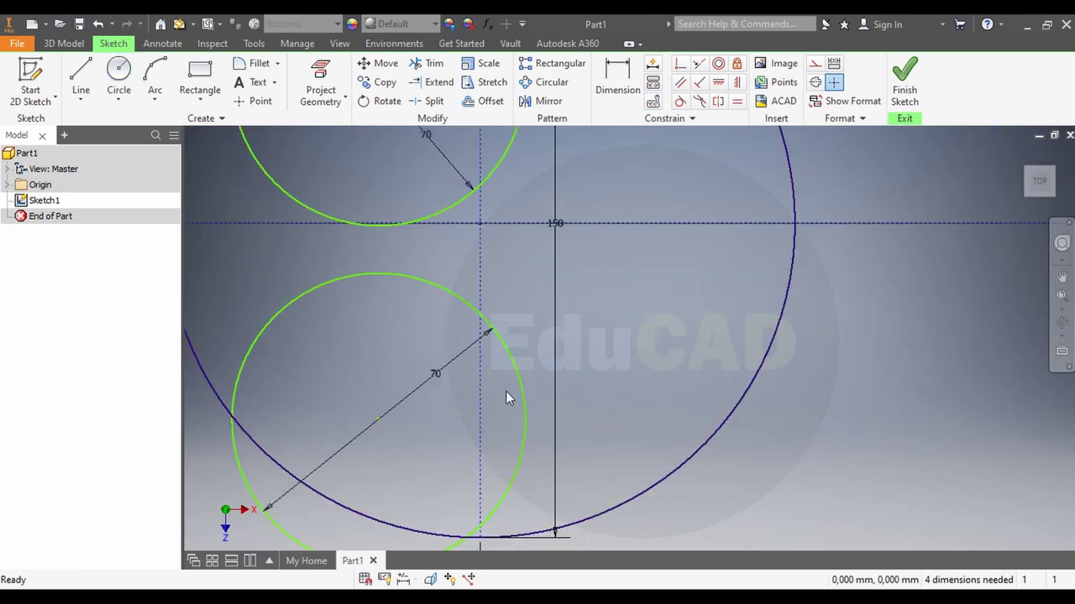
scroll(506, 391, "down", 1)
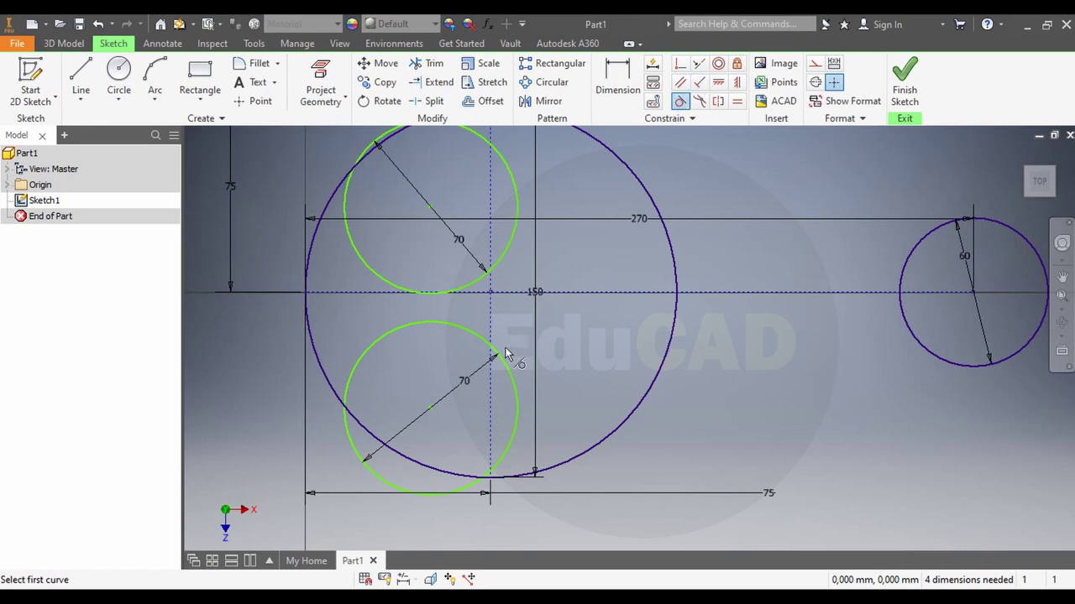
Make the lower 70 mm circle tangent to the large circle and the upper circle
left_click(513, 376)
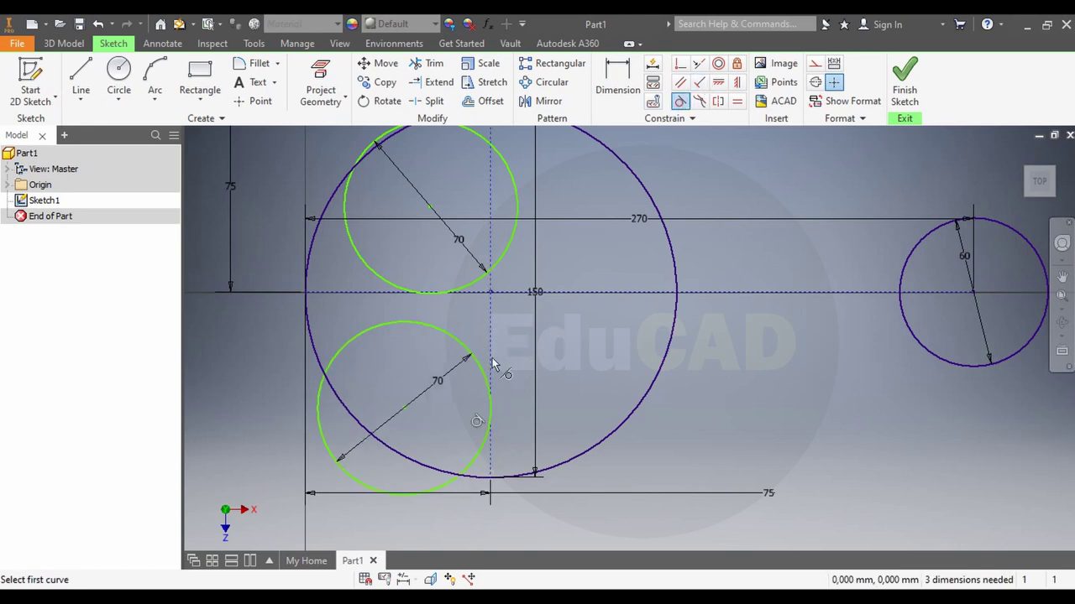
left_click(392, 320)
left_click(364, 294)
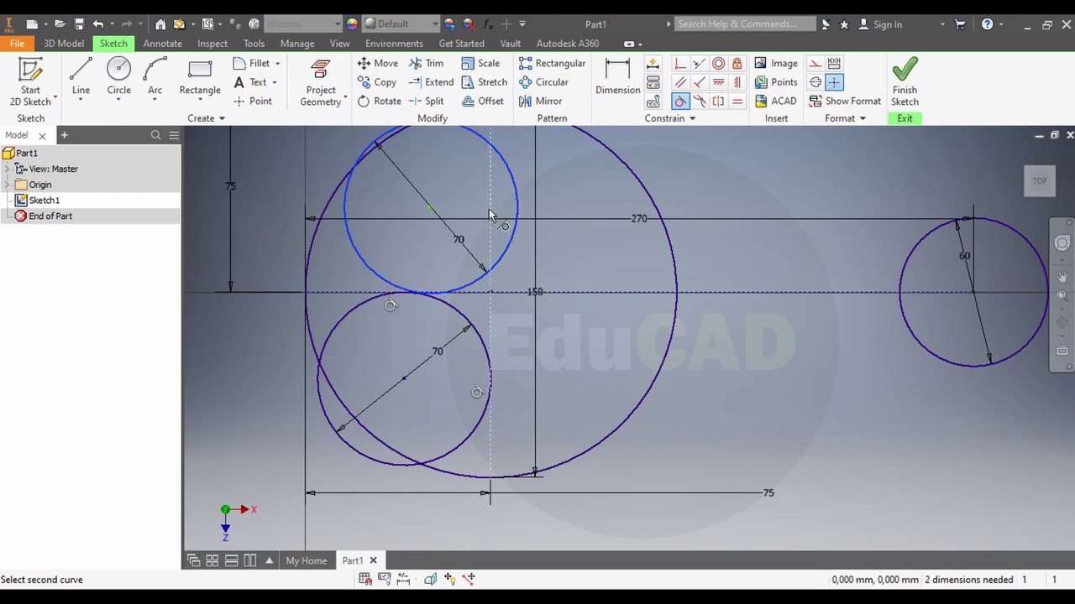
Make the upper 70 mm circle tangent to the vertical centre line and the large circle
left_click(491, 215)
left_click(356, 270)
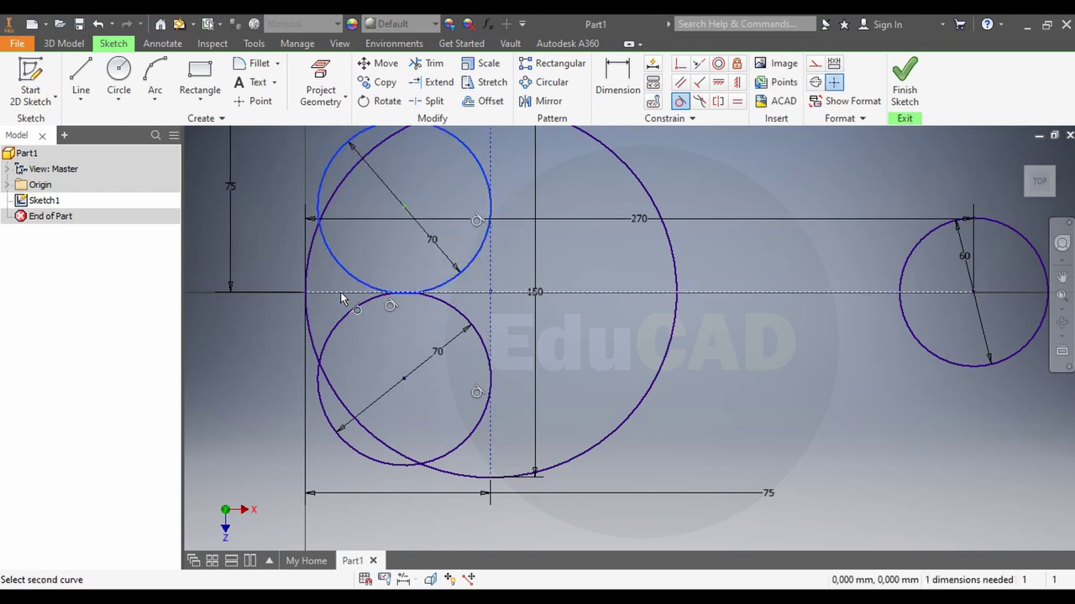
left_click(341, 295)
scroll(513, 315, "up", 2)
scroll(514, 319, "down", 4)
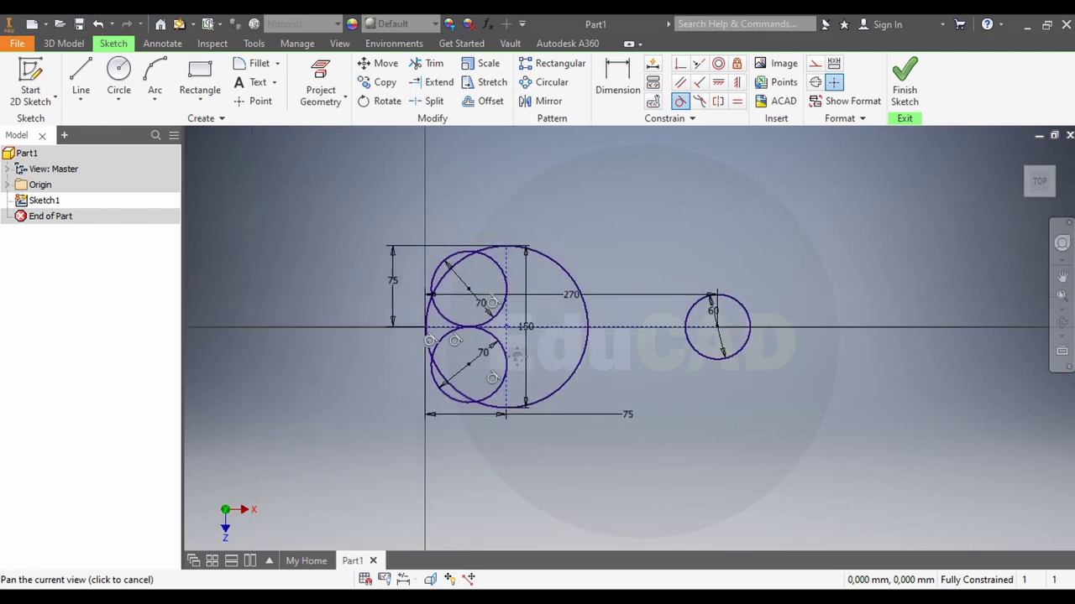
scroll(521, 361, "up", 3)
middle_click_drag(521, 327, 522, 323)
right_click(681, 192)
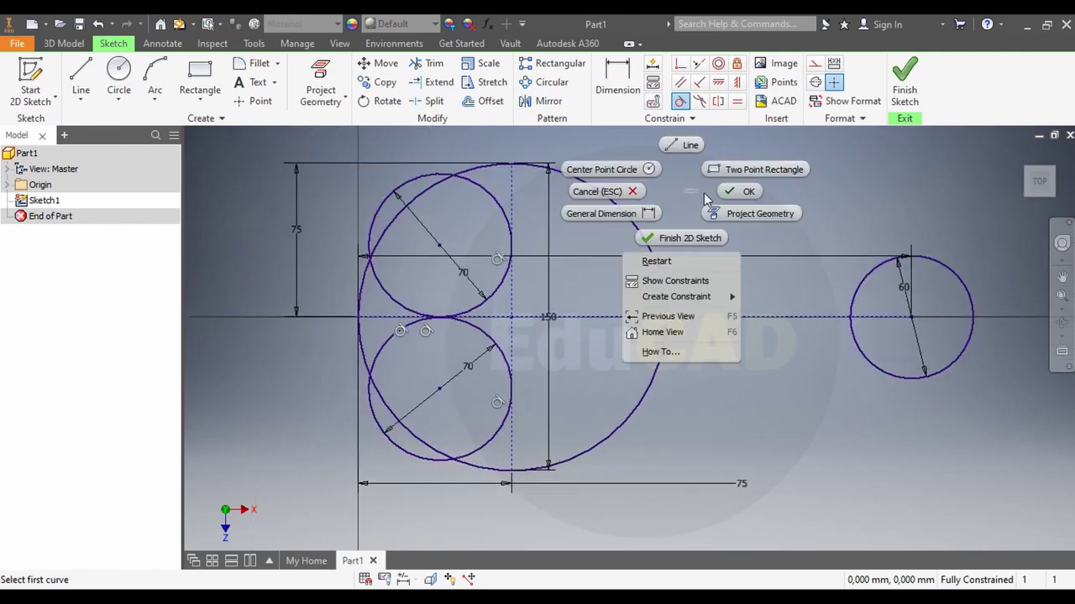
left_click(730, 197)
scroll(530, 168, "up", 3)
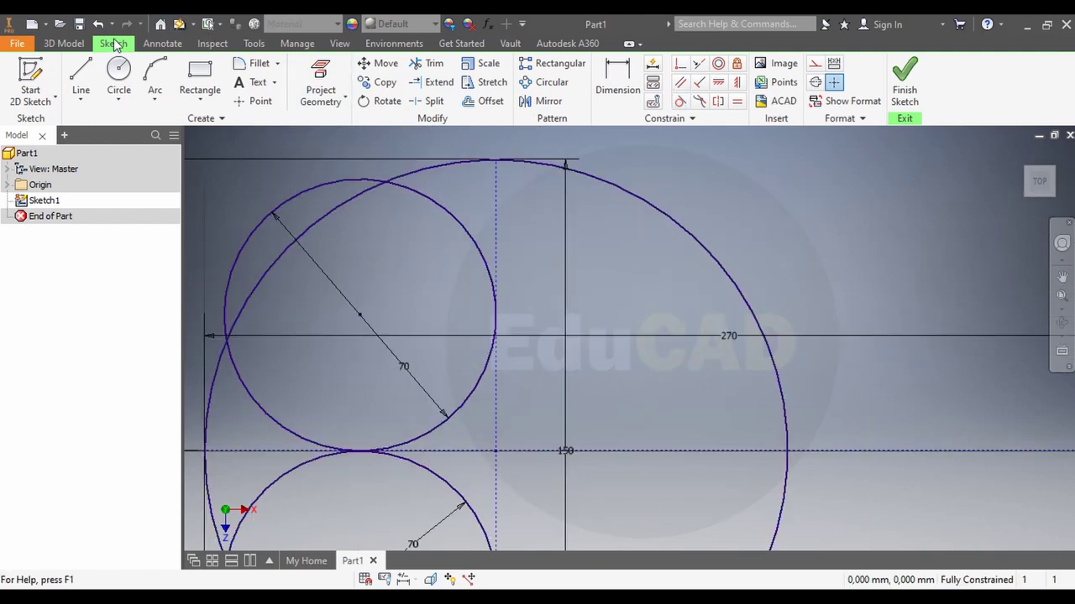
left_click(91, 77)
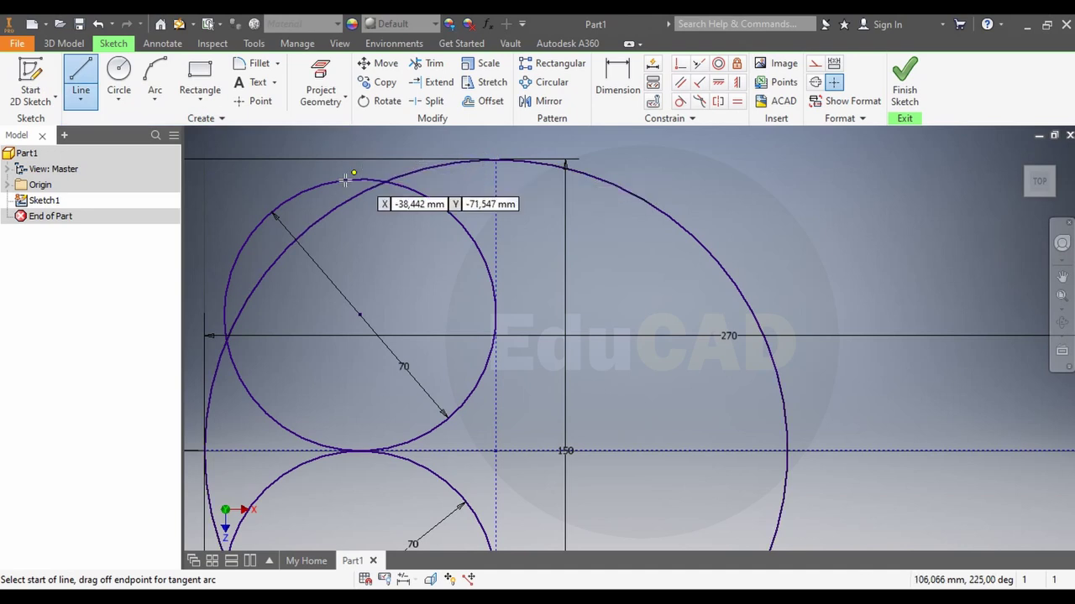
Draw a short line from the top of the large circle to the upper 70 mm circle
left_click(432, 167)
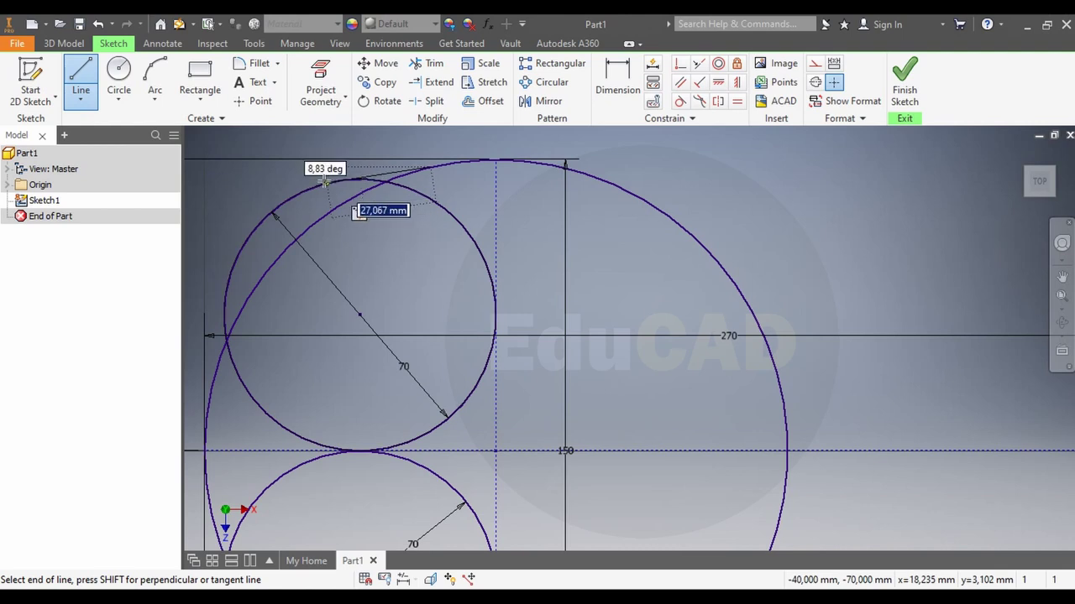
left_click(315, 189)
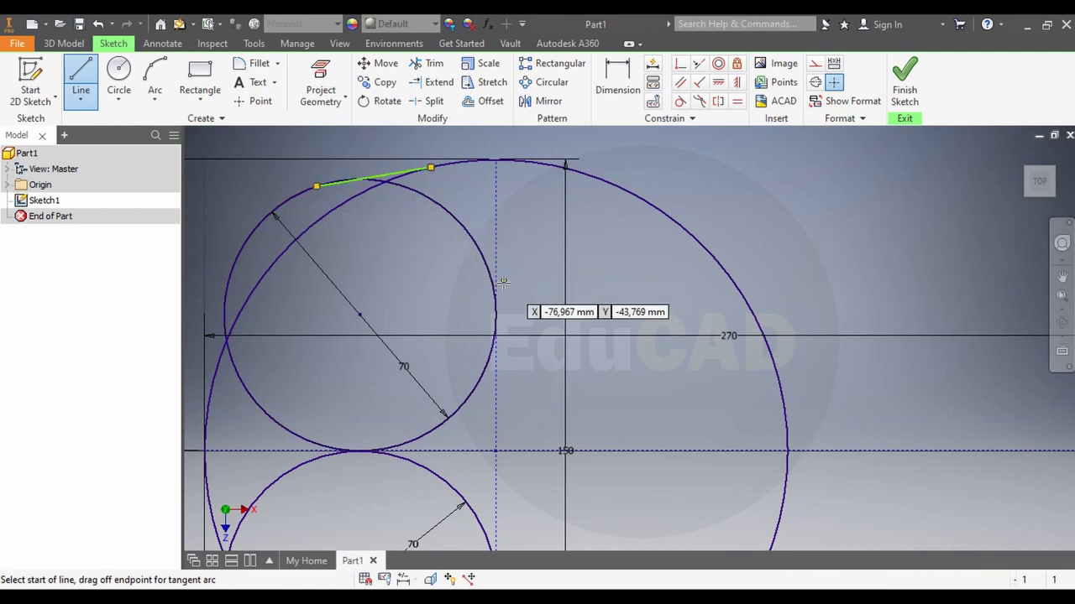
middle_click_drag(445, 151, 453, 378)
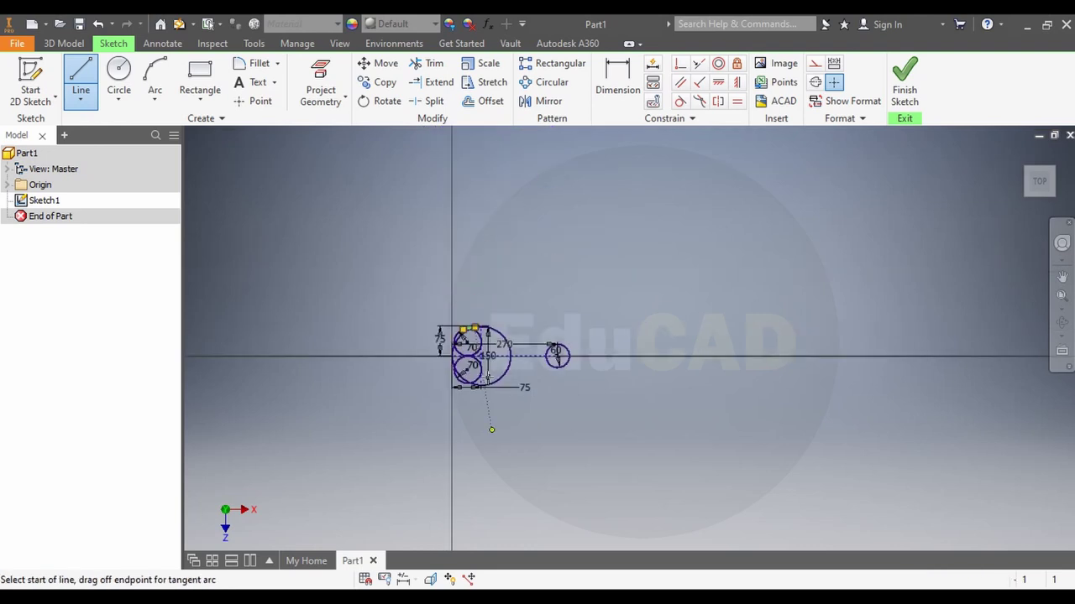
scroll(382, 379, "up", 5)
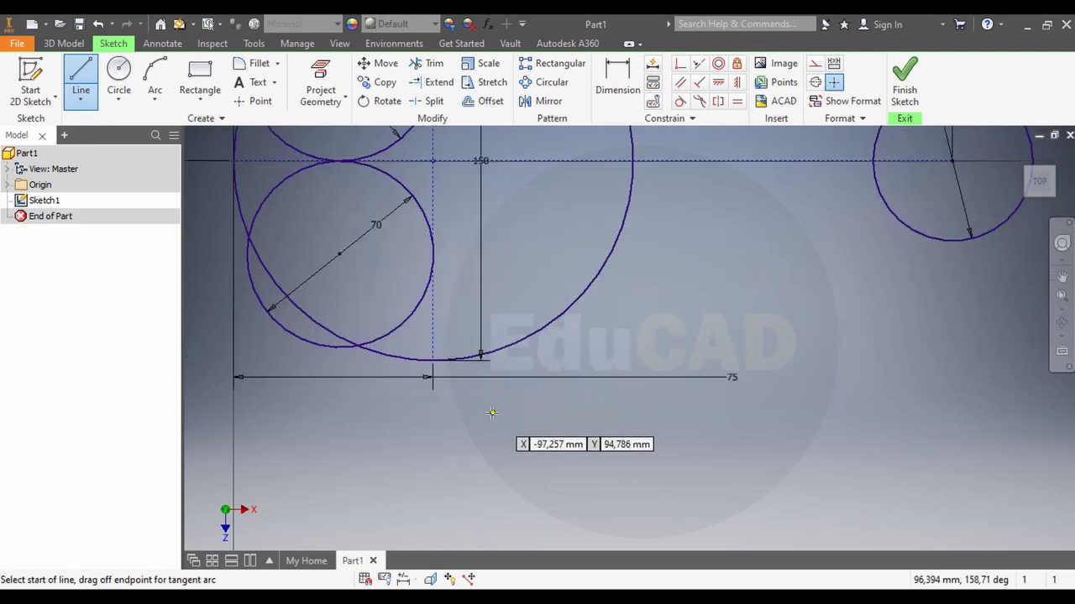
Draw a short line from the lower 70 mm circle to the bottom of the large circle
left_click(299, 337)
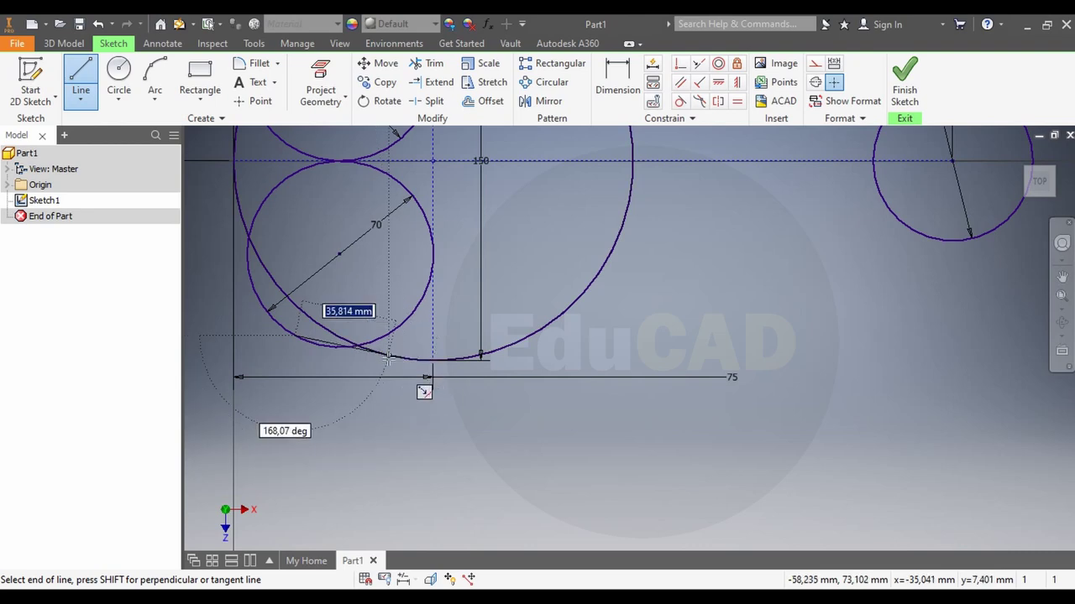
scroll(400, 359, "up", 3)
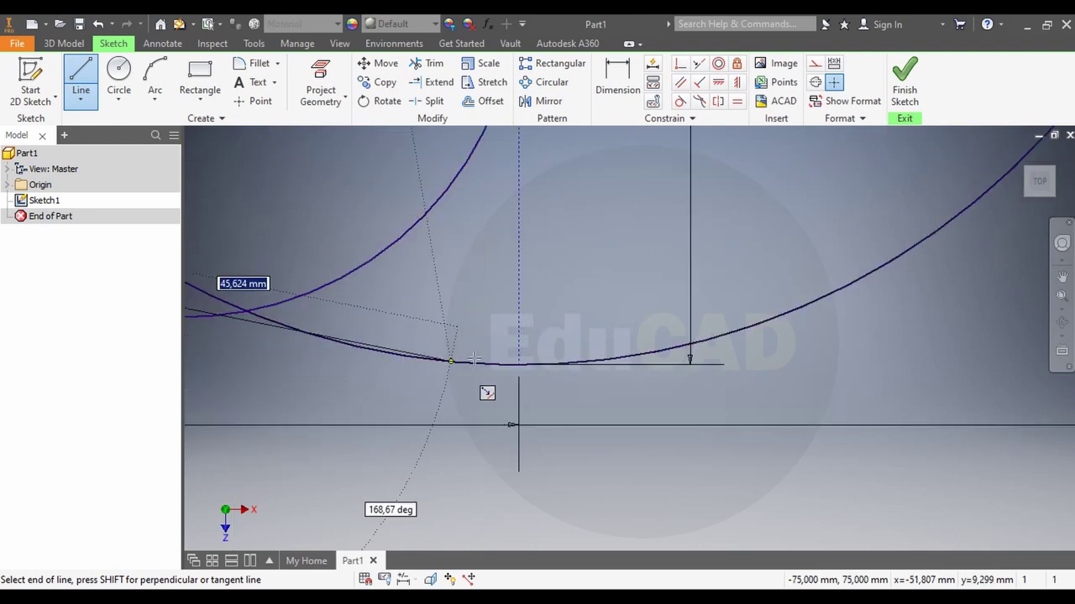
left_click(404, 356)
scroll(434, 411, "down", 5)
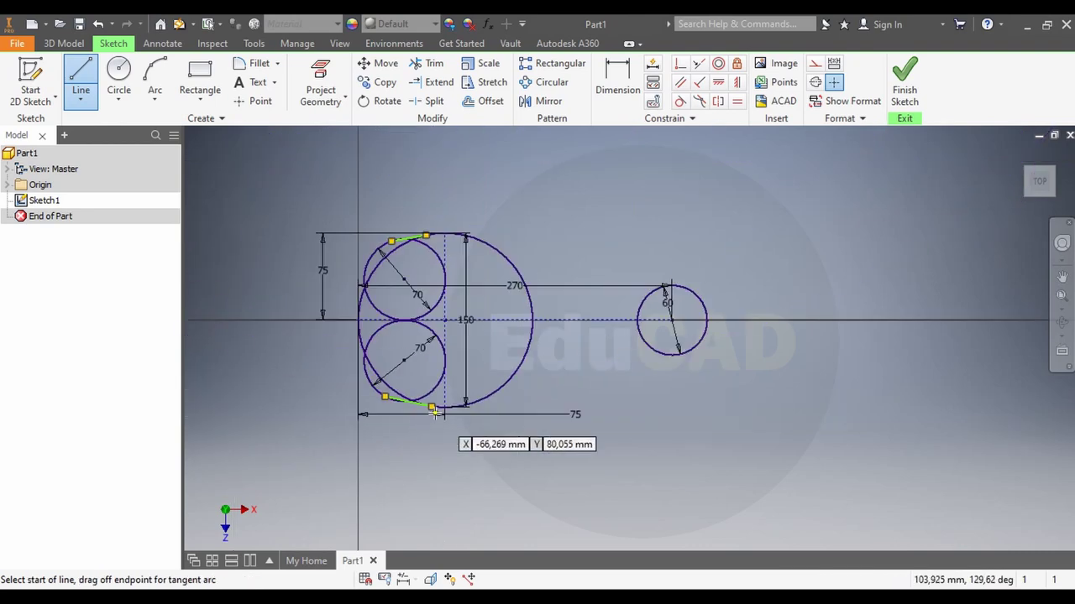
right_click(606, 433)
left_click(645, 431)
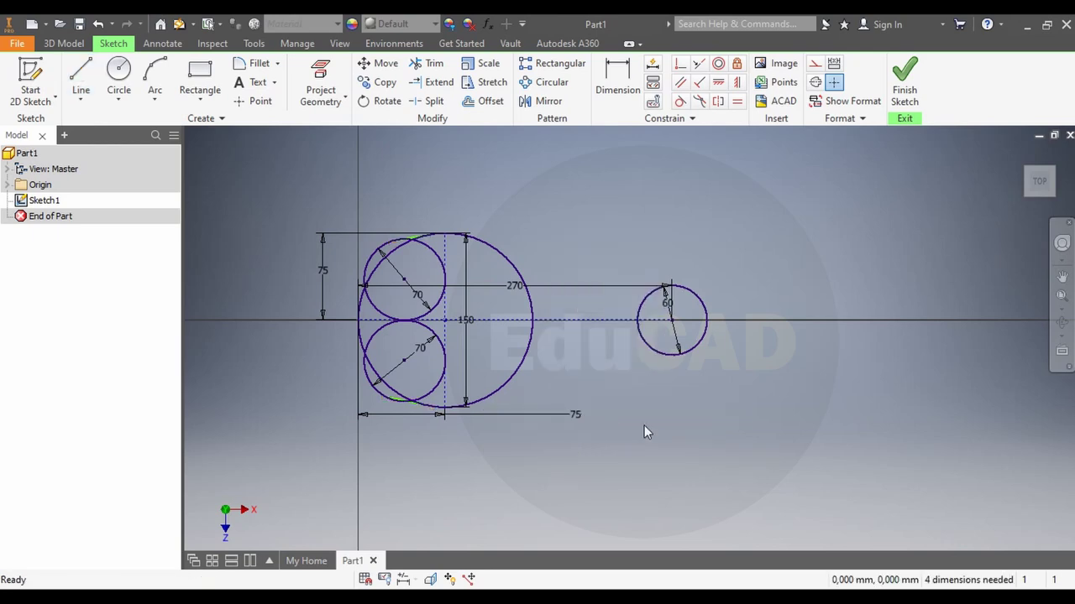
Make the top linking line tangent to the upper 70 mm circle and the large arc
left_click(680, 101)
scroll(426, 241, "down", 5)
scroll(423, 243, "up", 5)
scroll(424, 239, "down", 2)
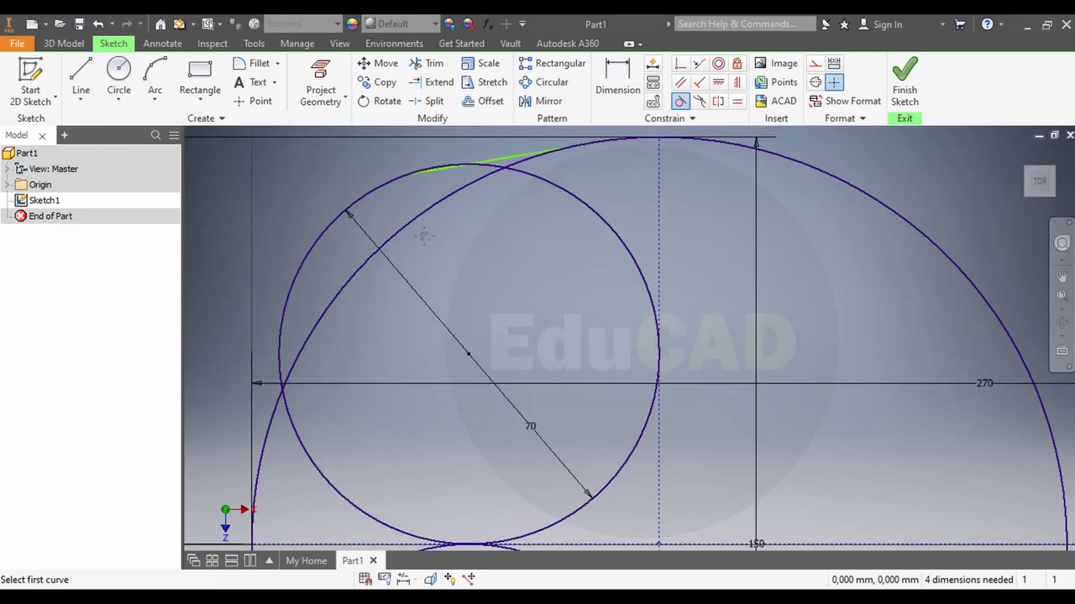
scroll(564, 274, "up", 2)
scroll(563, 274, "up", 1)
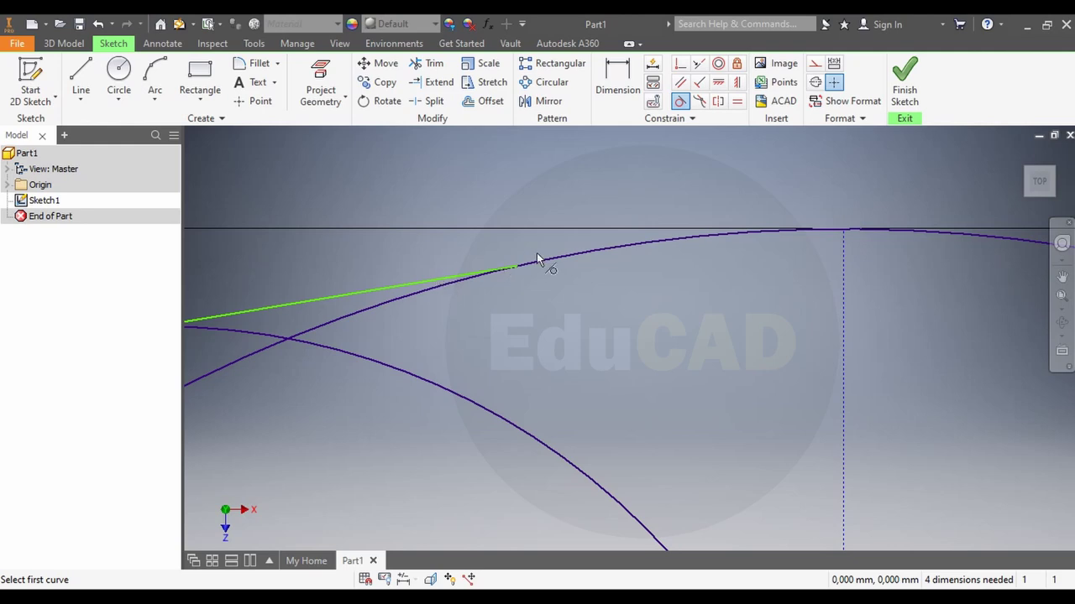
left_click(456, 280)
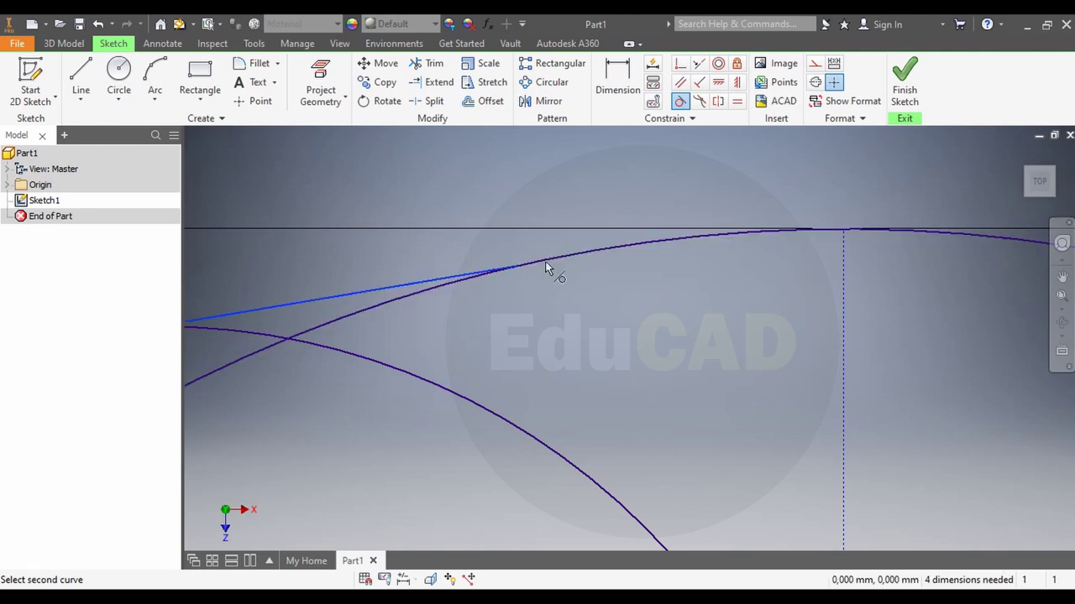
left_click(556, 260)
scroll(464, 296, "down", 3)
scroll(465, 296, "up", 3)
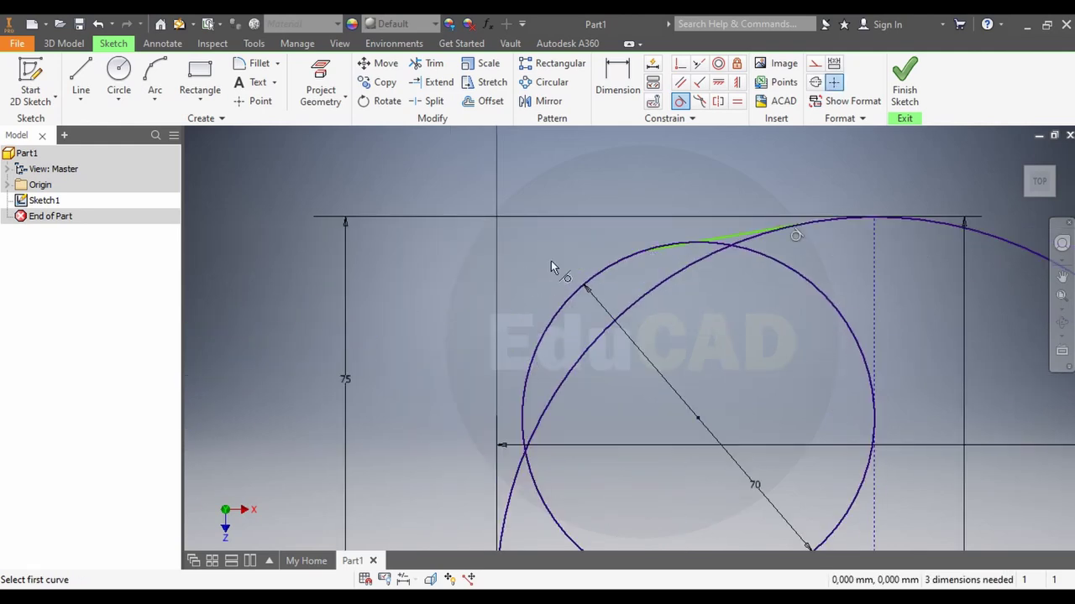
scroll(681, 241, "up", 2)
left_click(751, 240)
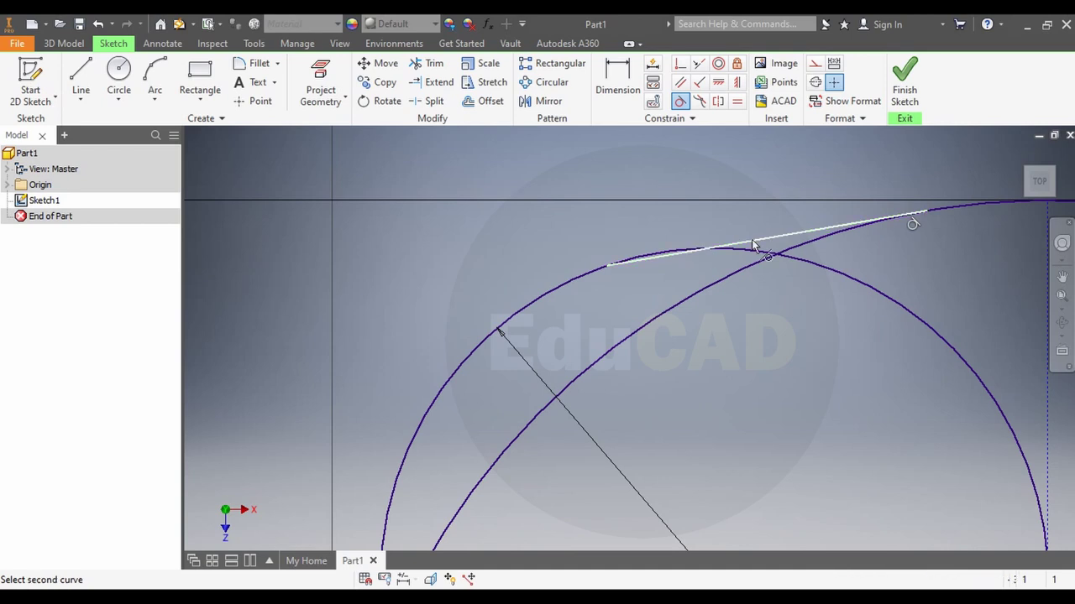
left_click(534, 295)
left_click(548, 289)
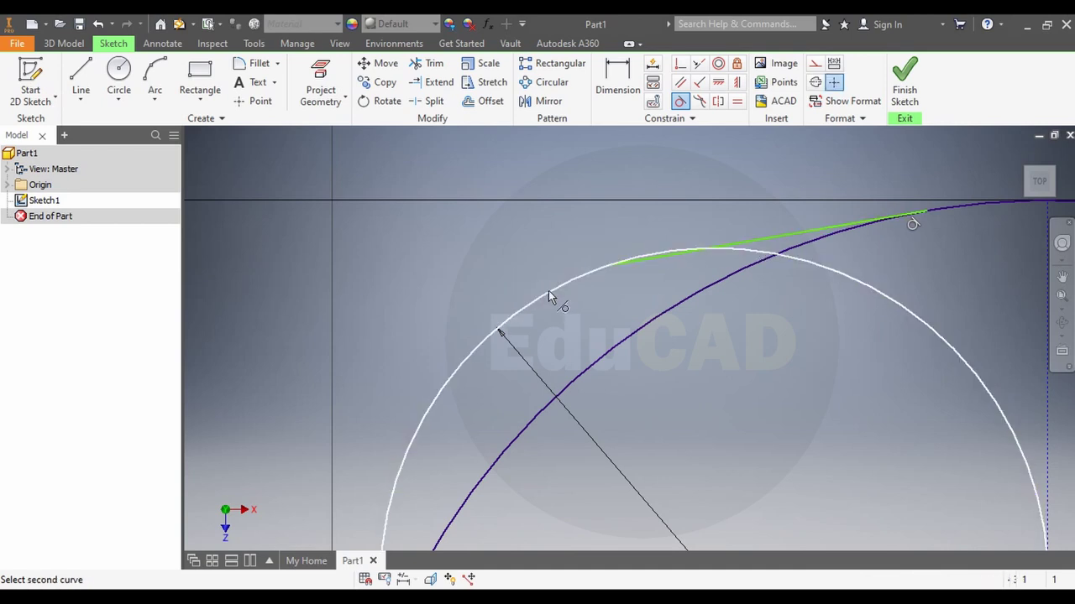
left_click(663, 253)
Make the bottom linking line tangent to the large arc and the lower 70 mm circle
scroll(663, 254, "down", 5)
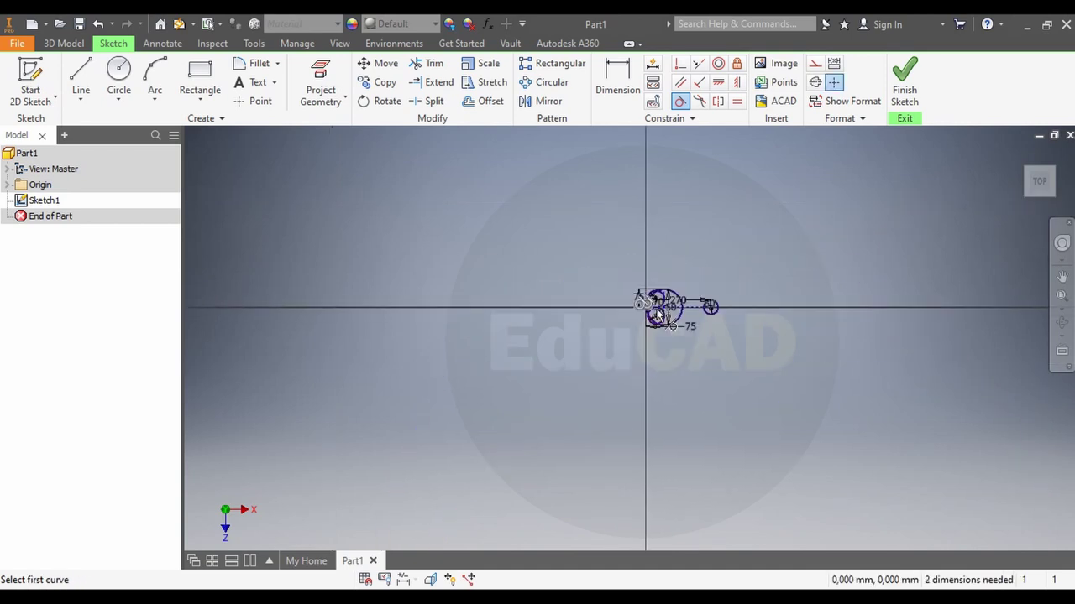
scroll(648, 314, "up", 3)
scroll(729, 313, "up", 3)
scroll(601, 397, "up", 3)
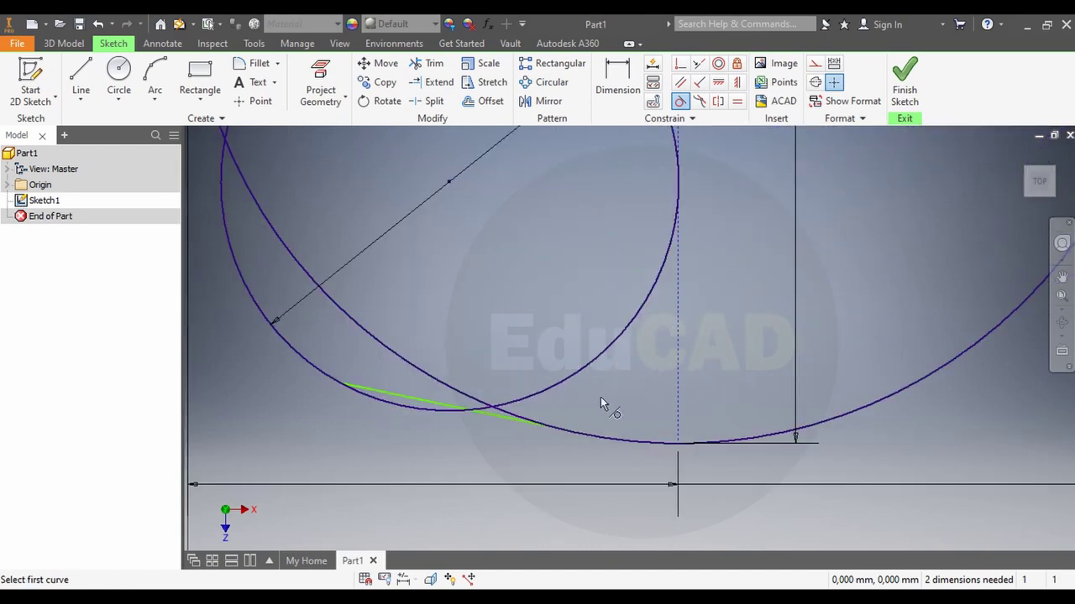
scroll(449, 428, "up", 2)
left_click(449, 430)
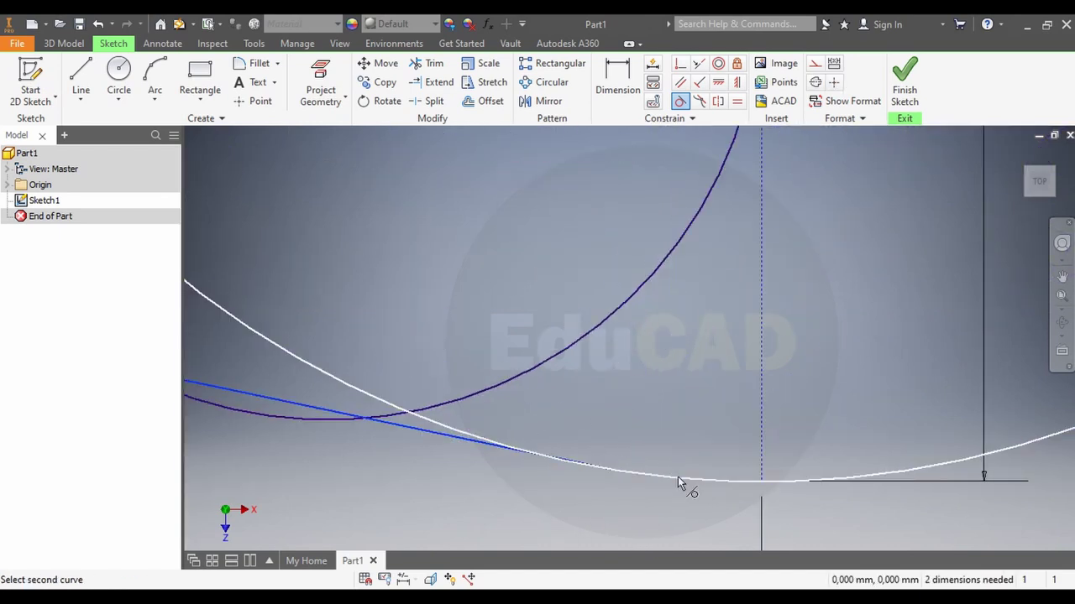
left_click(674, 477)
scroll(537, 424, "down", 3)
left_click(452, 432)
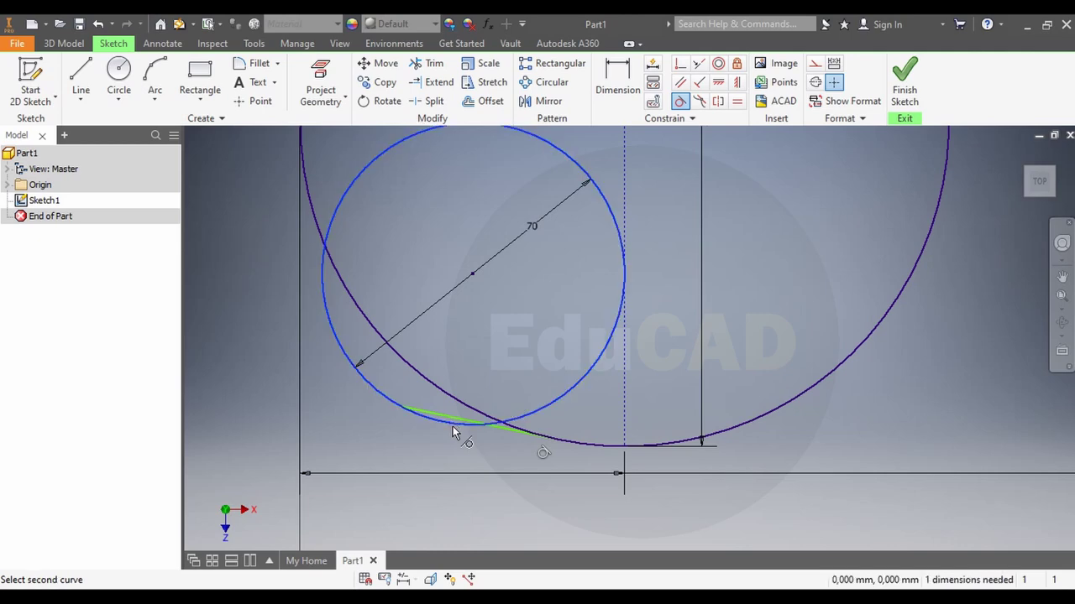
left_click(452, 419)
scroll(546, 420, "down", 2)
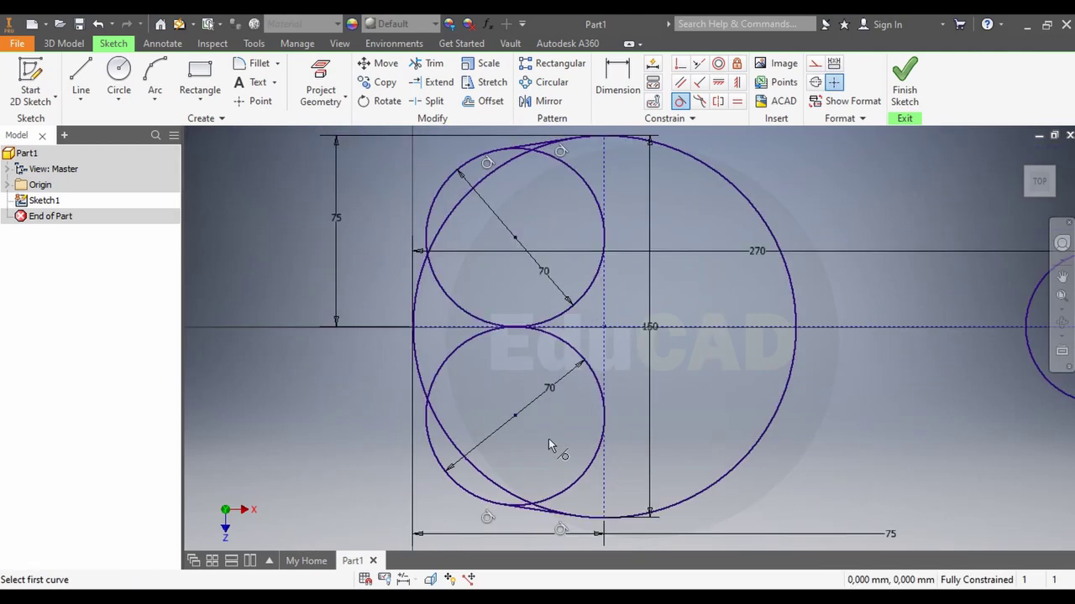
scroll(565, 383, "up", 2)
scroll(573, 376, "up", 1)
scroll(570, 375, "down", 2)
scroll(570, 376, "down", 3)
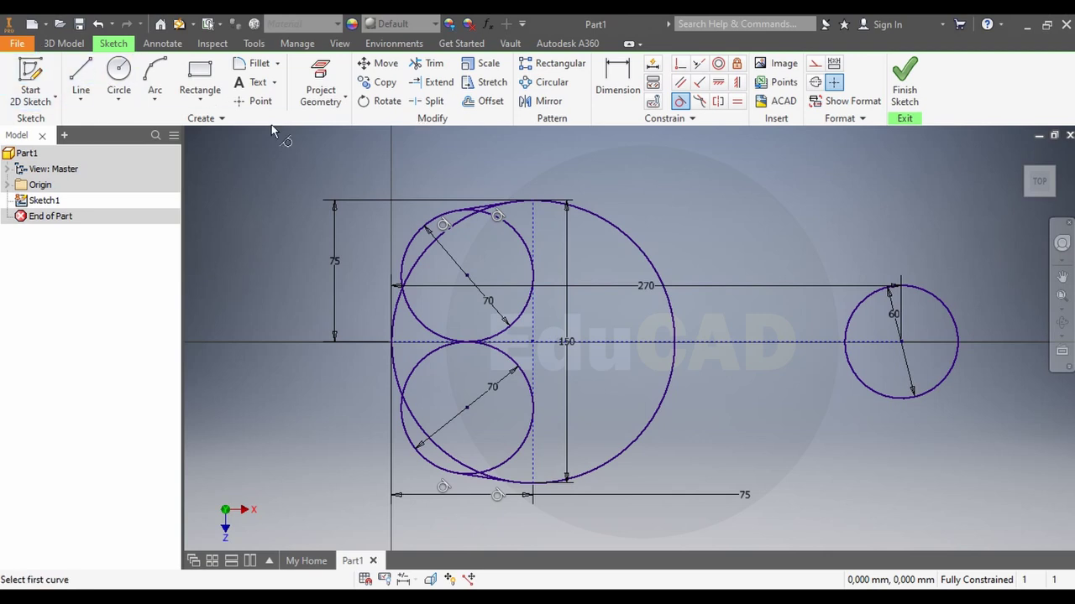
Draw a line from the top of the 60 mm circle to the upper 70 mm circle, undoing the stray segment
left_click(80, 80)
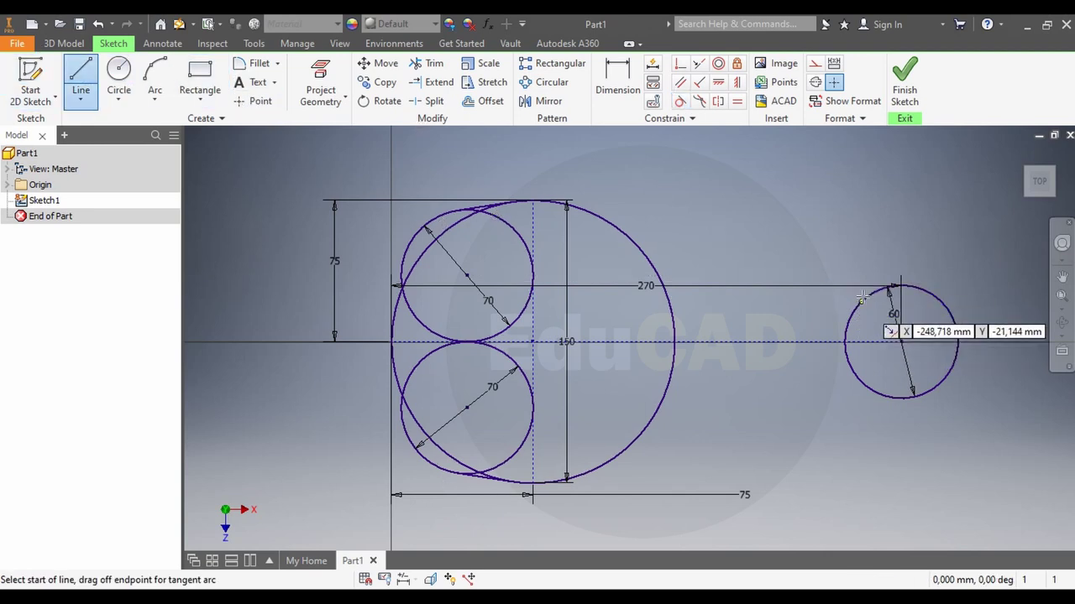
left_click(899, 287)
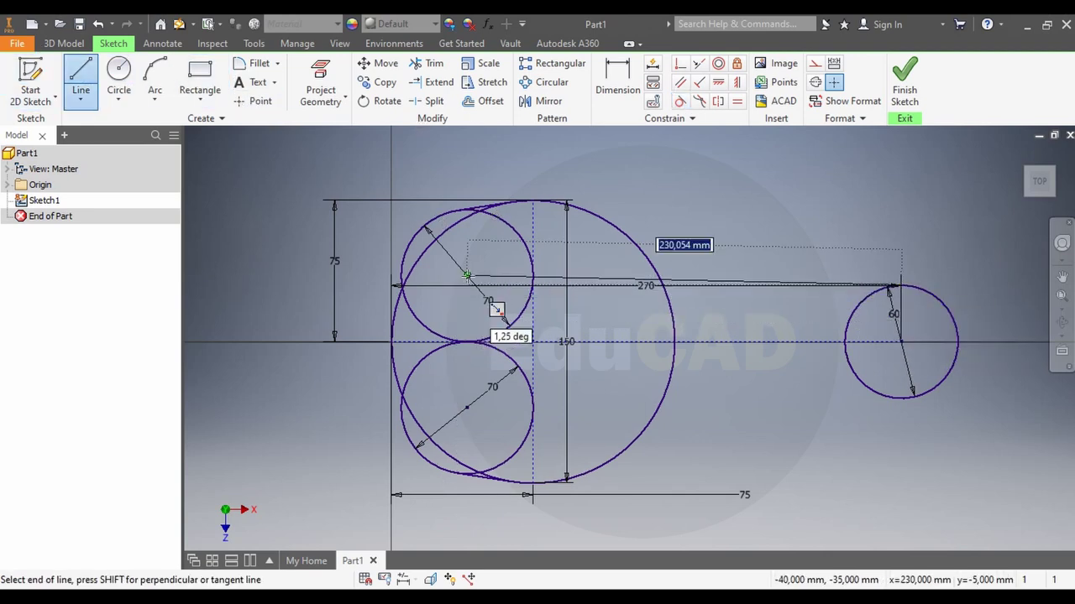
left_click(466, 275)
double_click(738, 430)
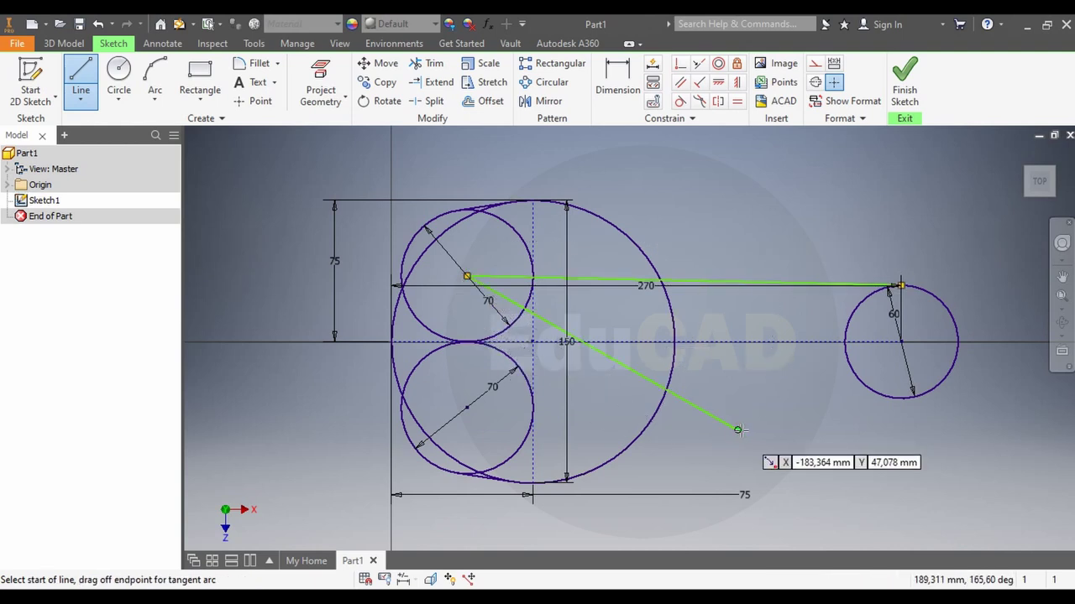
key("ctrl+z")
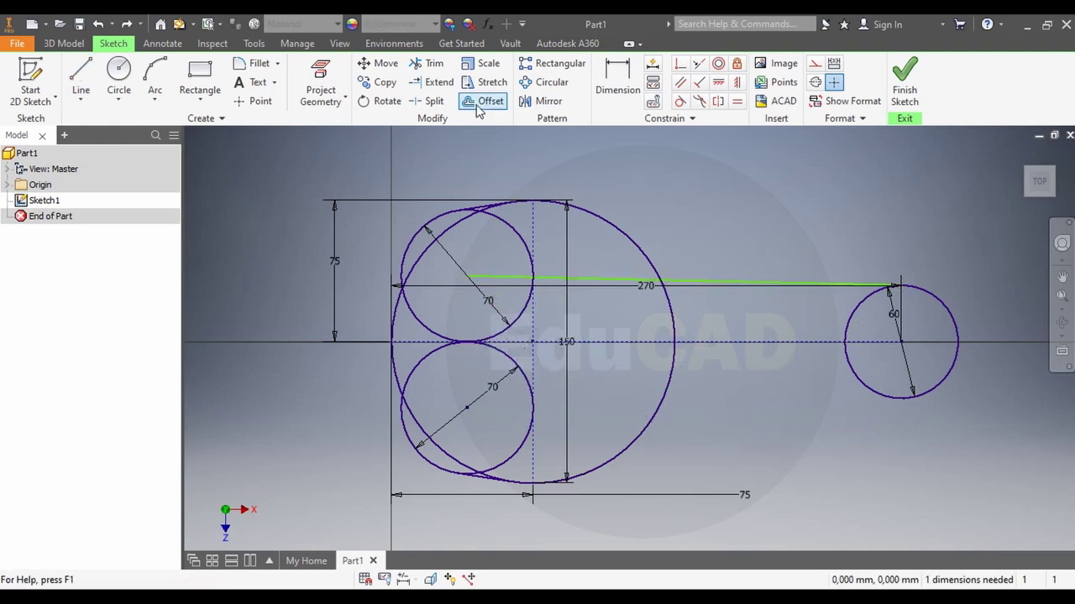
Draw a line from the bottom of the 60 mm circle to the lower 70 mm circle
left_click(81, 80)
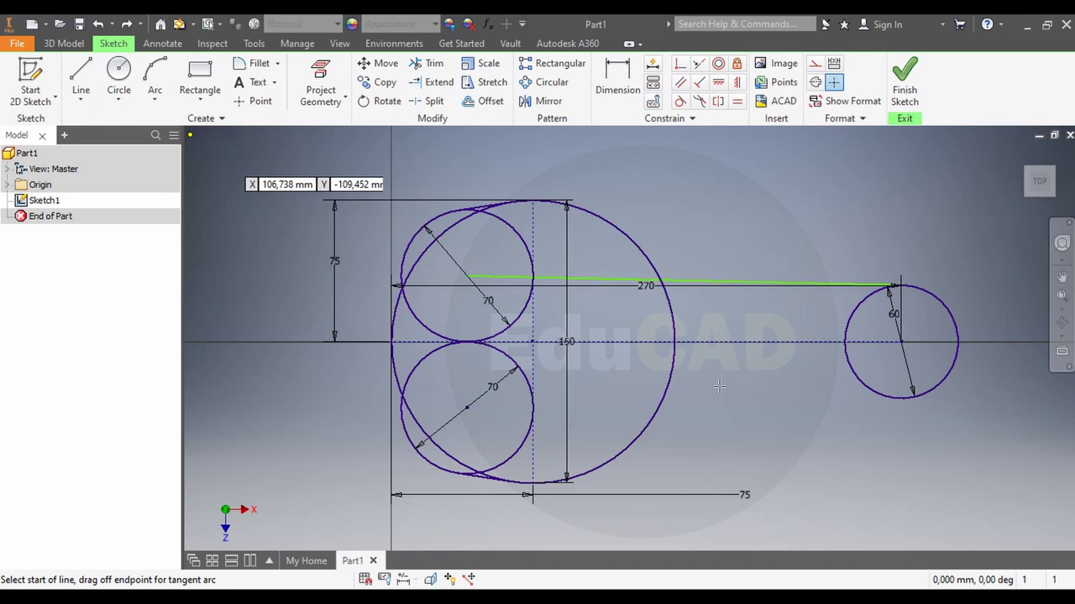
left_click(900, 396)
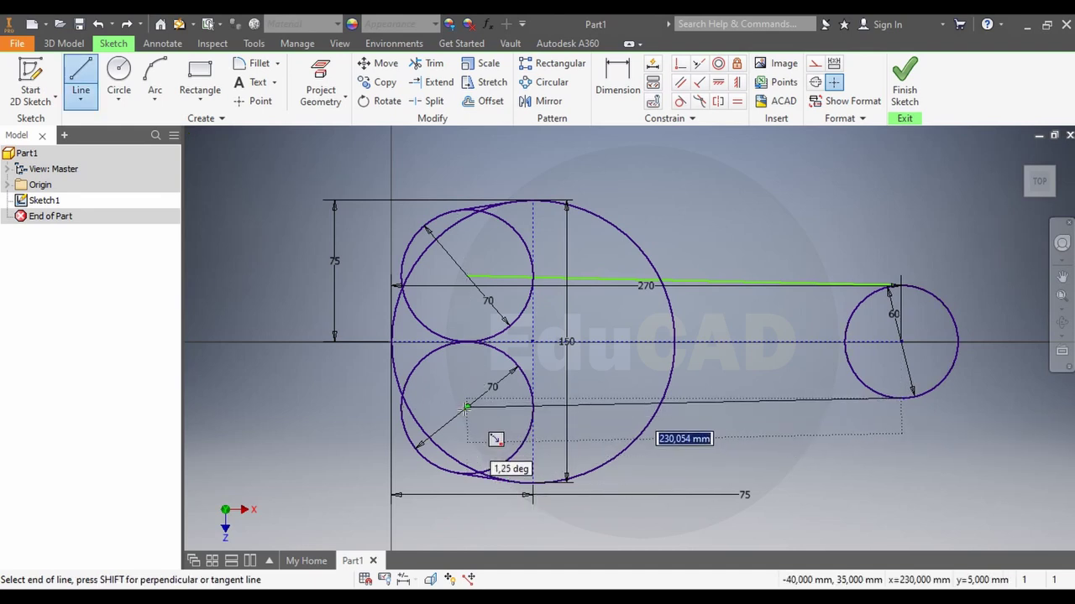
left_click(467, 409)
right_click(740, 487)
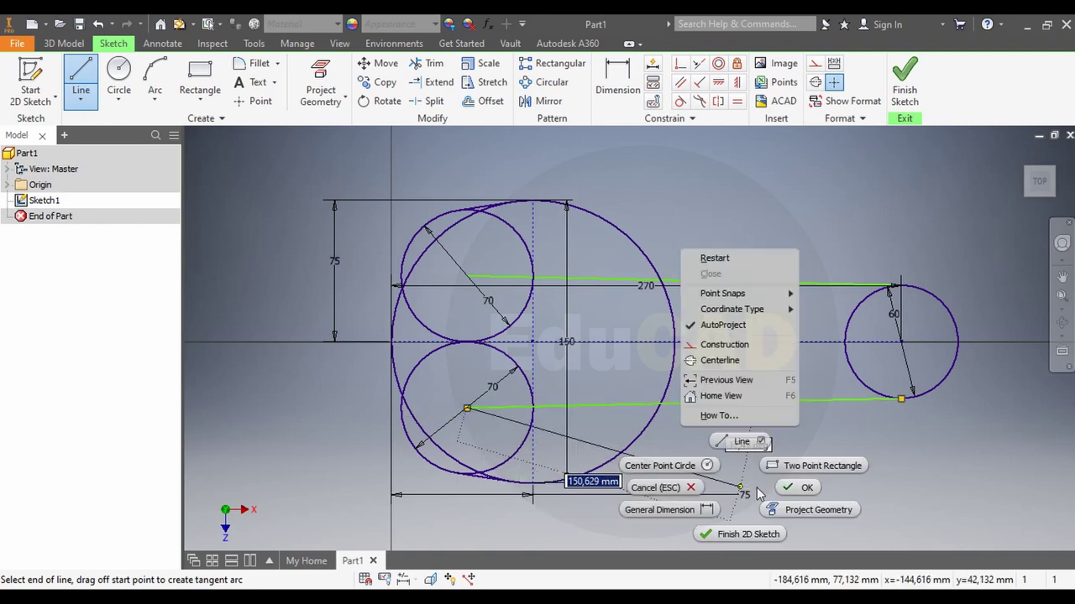
left_click(798, 487)
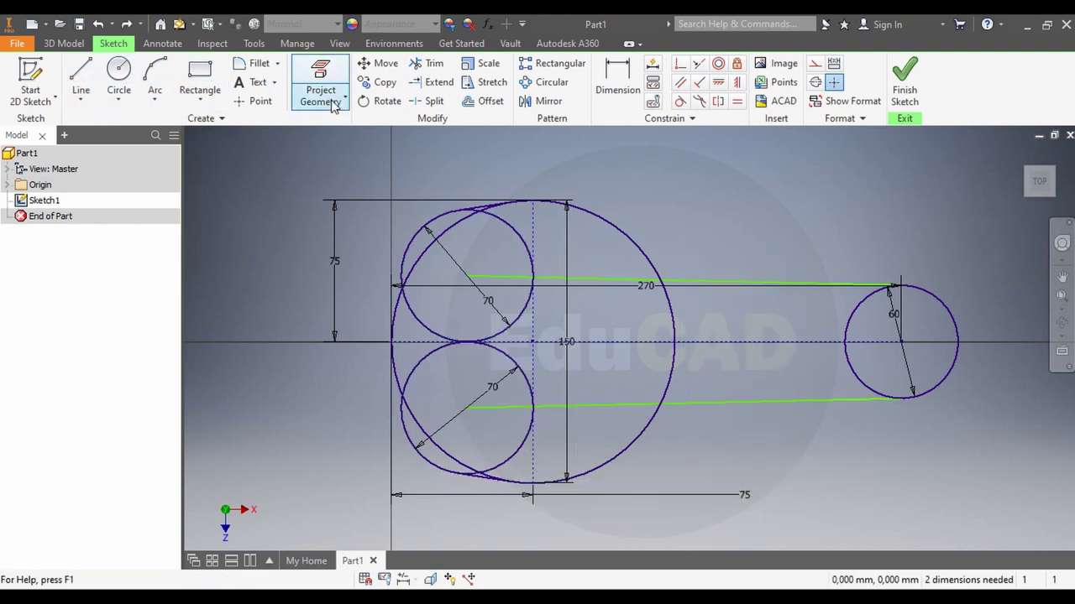
left_click(425, 63)
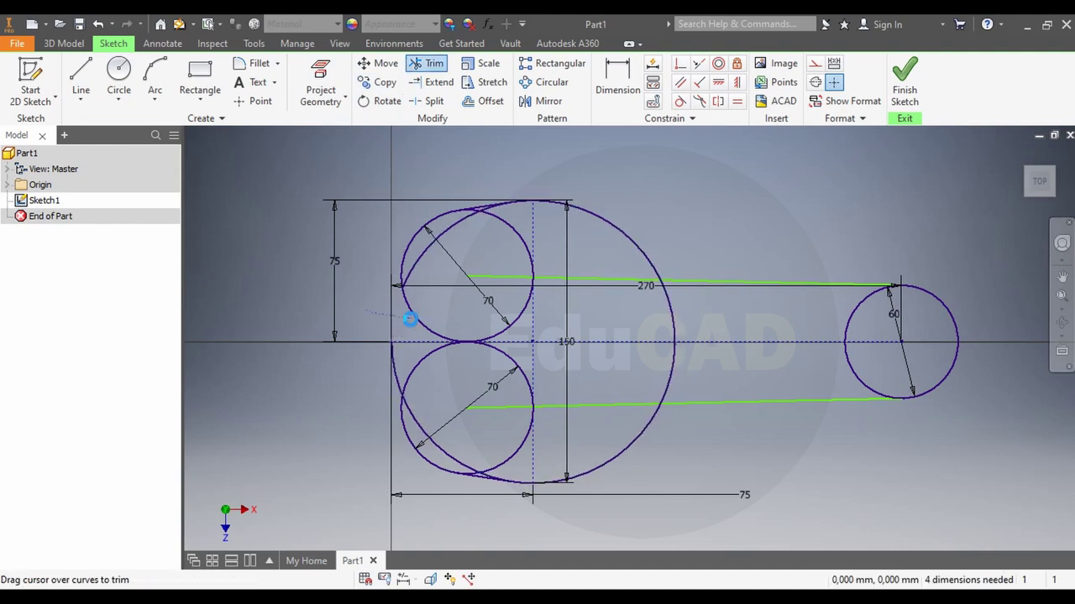
Trim the large circle's left arc and the small circles' inner arcs from the saddle sketch
left_click_drag(409, 319, 378, 367)
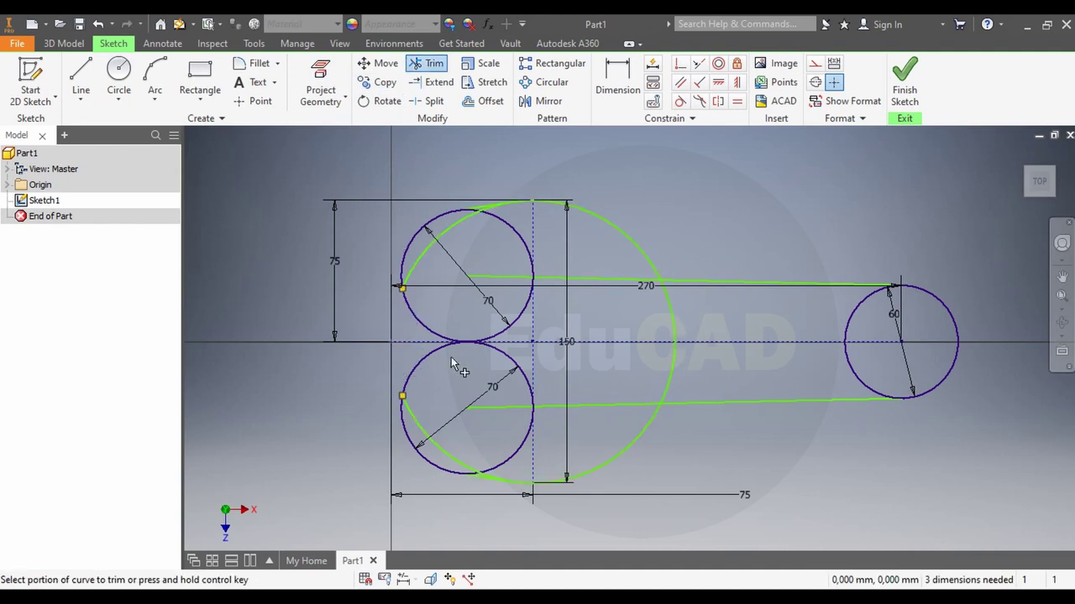
left_click_drag(472, 363, 491, 337)
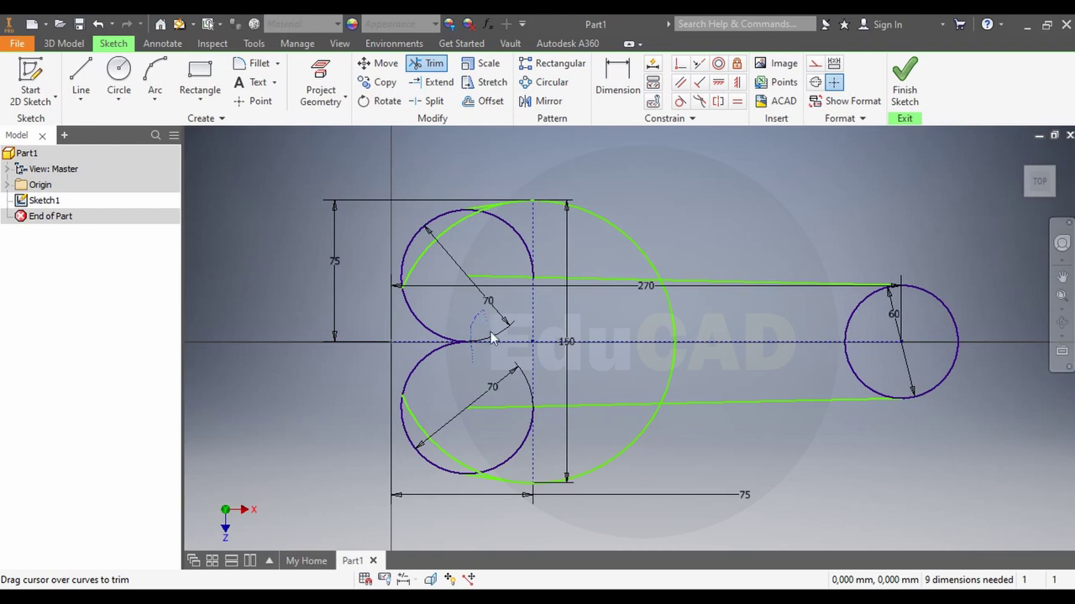
mouse_move(515, 463)
left_mouse_down()
mouse_move(475, 473)
mouse_move(479, 446)
left_mouse_up()
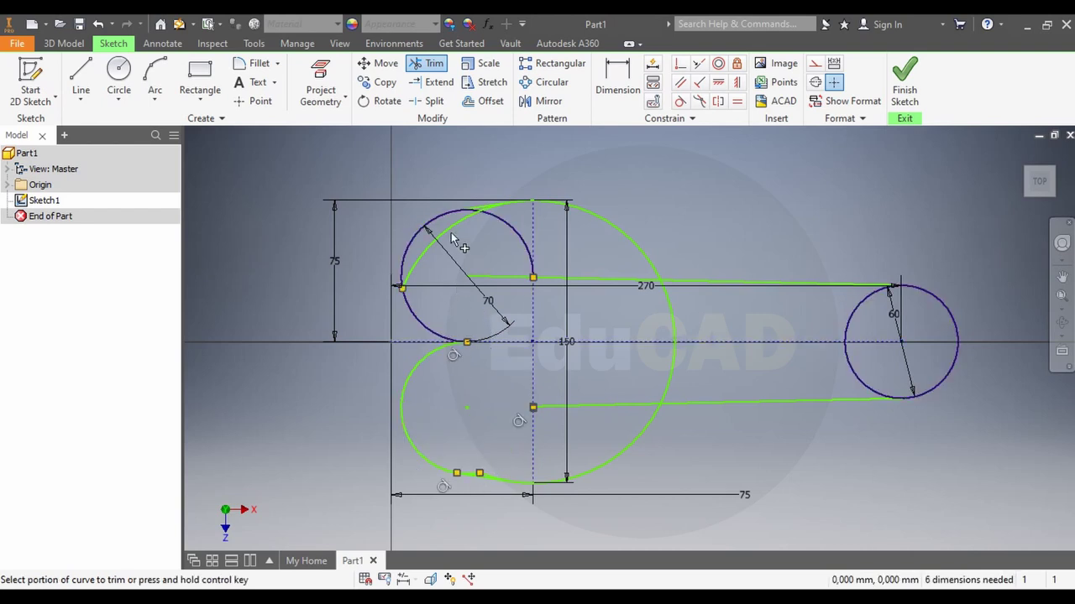
scroll(470, 220, "up", 5)
left_click_drag(385, 228, 431, 242)
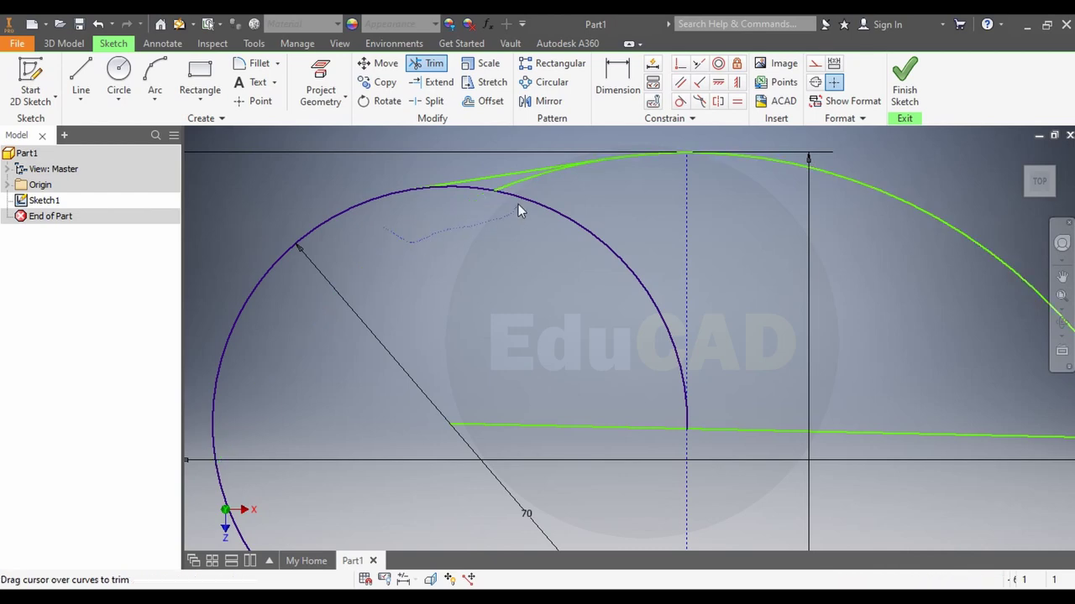
left_click_drag(518, 204, 514, 187)
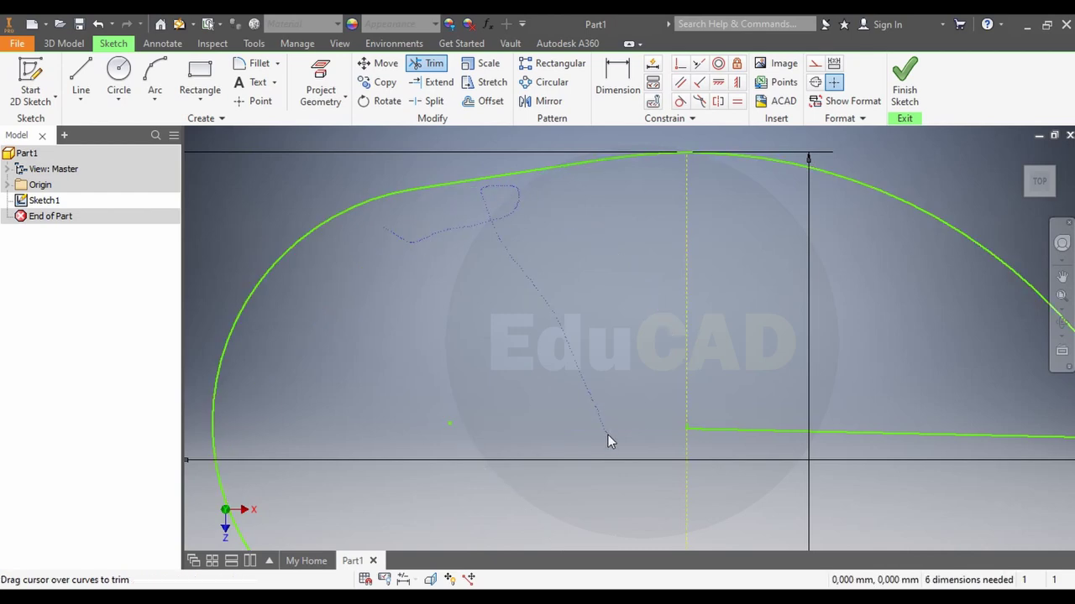
scroll(599, 434, "down", 5)
middle_click_drag(629, 470, 628, 338)
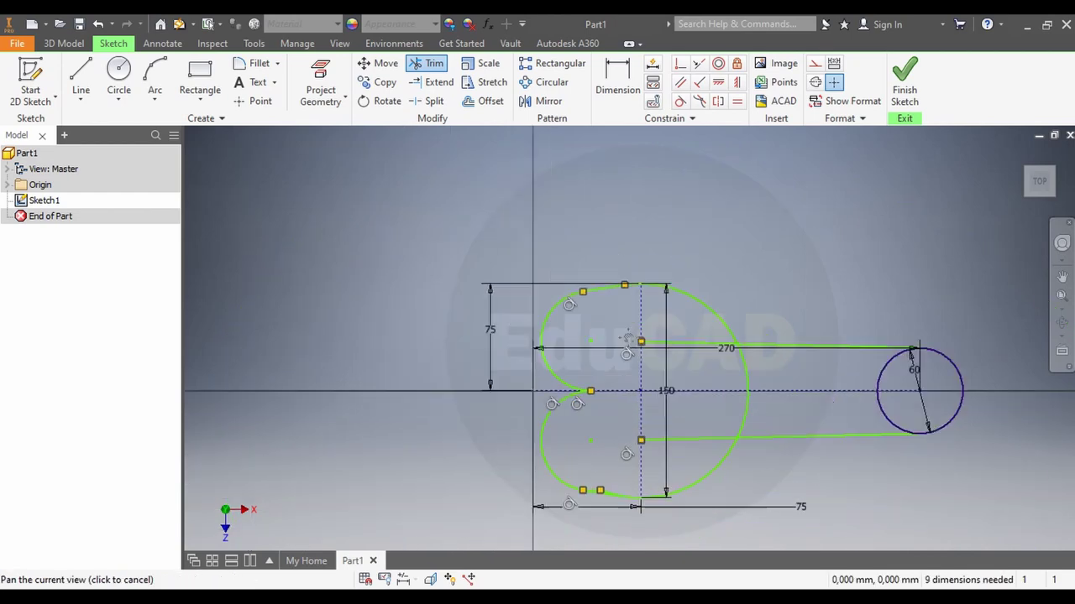
scroll(623, 456, "up", 5)
middle_click_drag(601, 484, 628, 271)
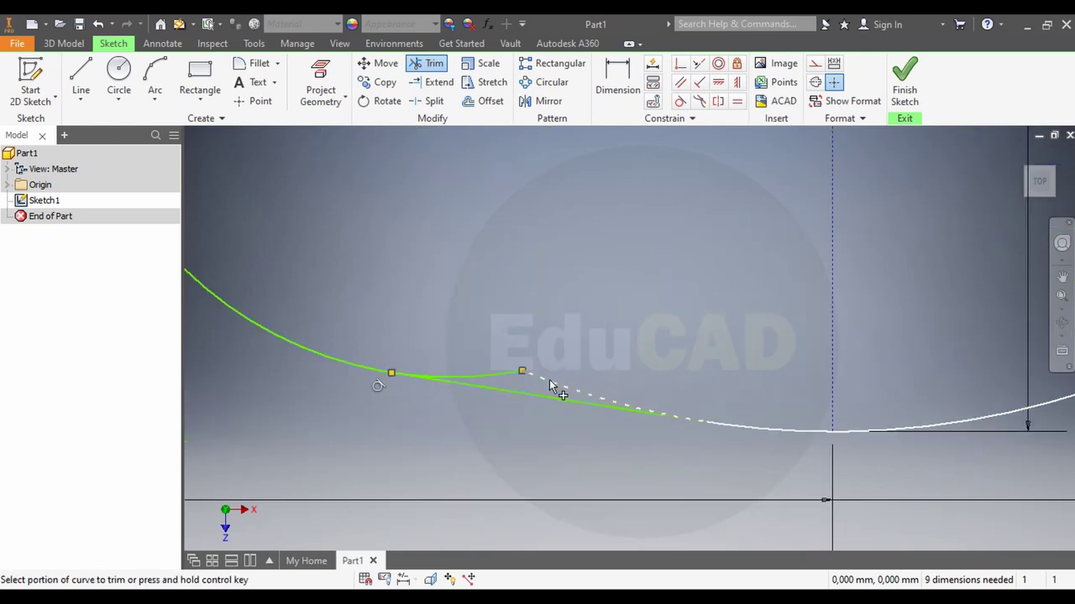
left_click_drag(549, 380, 565, 381)
Trim the remaining overhanging arc pieces into one closed outline and start an Extrude
scroll(487, 363, "down", 5)
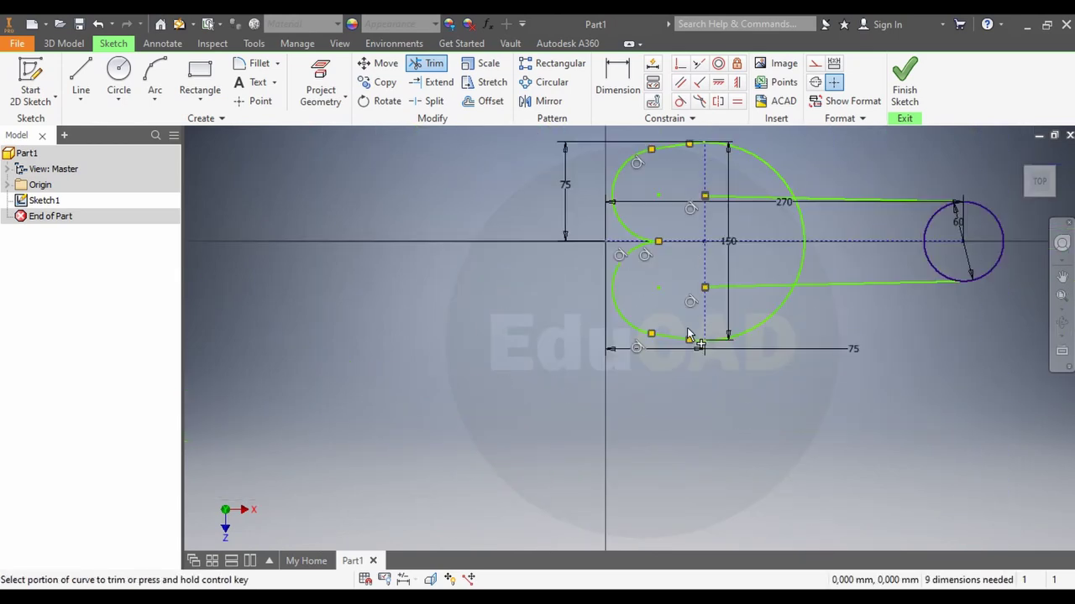
scroll(735, 264, "up", 5)
scroll(733, 371, "down", 2)
left_click_drag(688, 502, 754, 409)
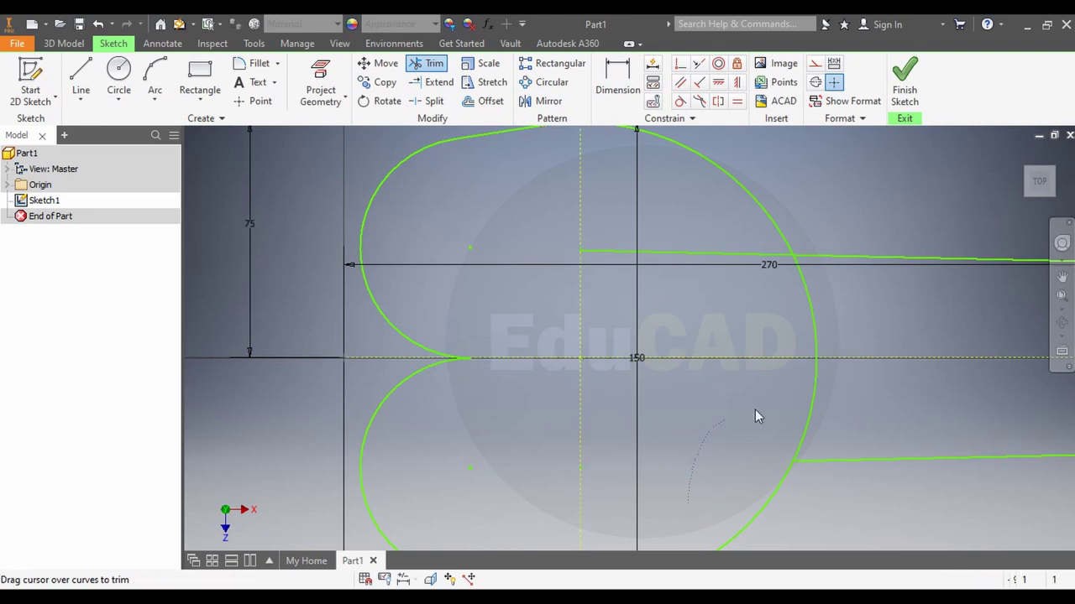
left_click_drag(844, 387, 840, 384)
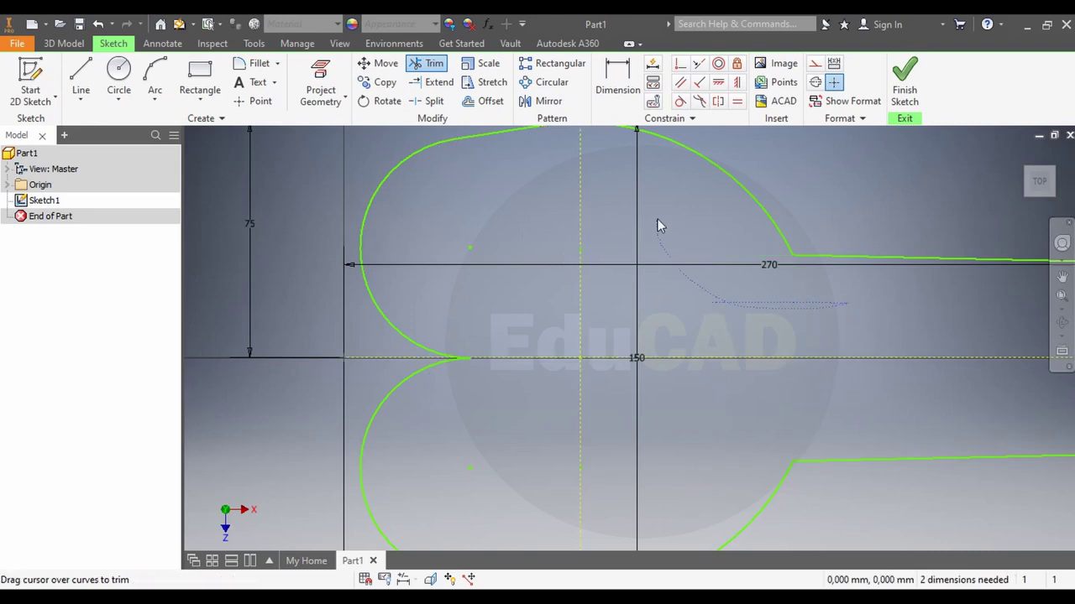
left_click_drag(658, 220, 657, 219)
scroll(659, 220, "down", 3)
scroll(730, 204, "up", 4)
scroll(857, 450, "down", 2)
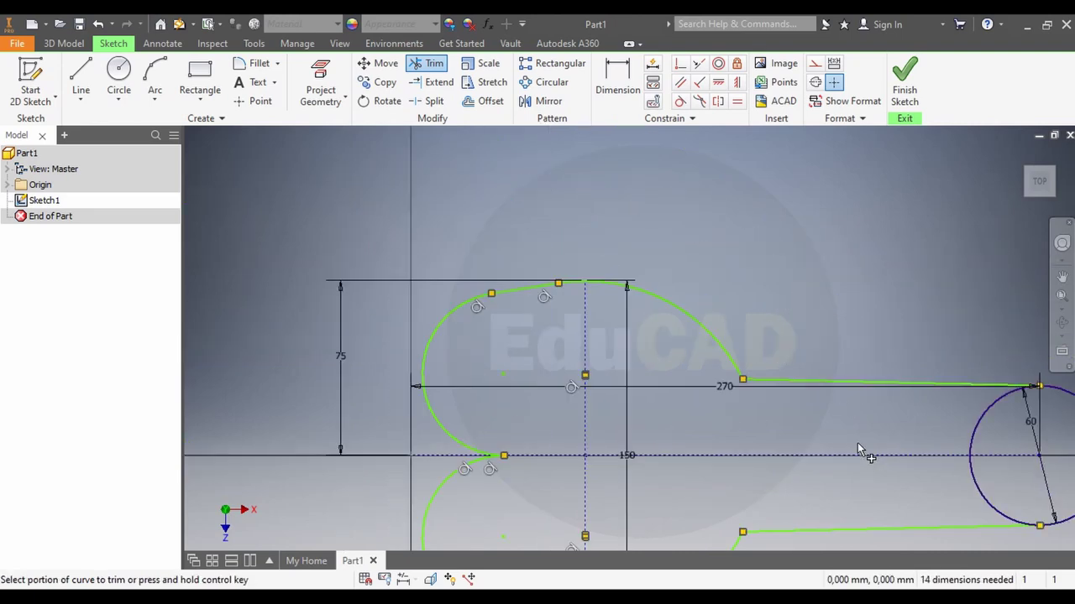
scroll(857, 443, "down", 3)
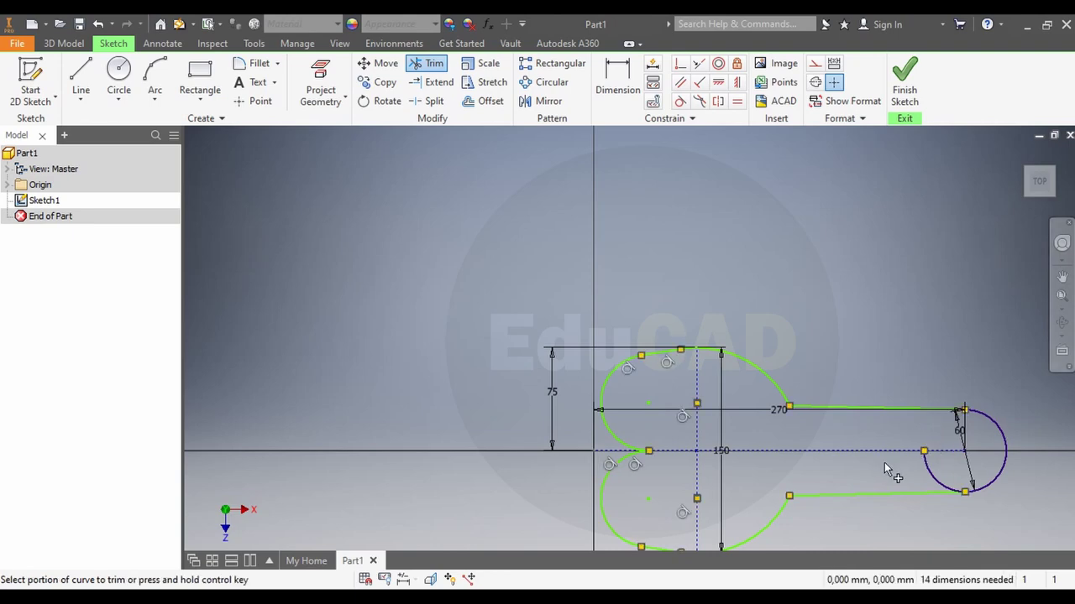
left_click_drag(884, 463, 937, 472)
scroll(779, 459, "up", 5)
scroll(778, 459, "down", 2)
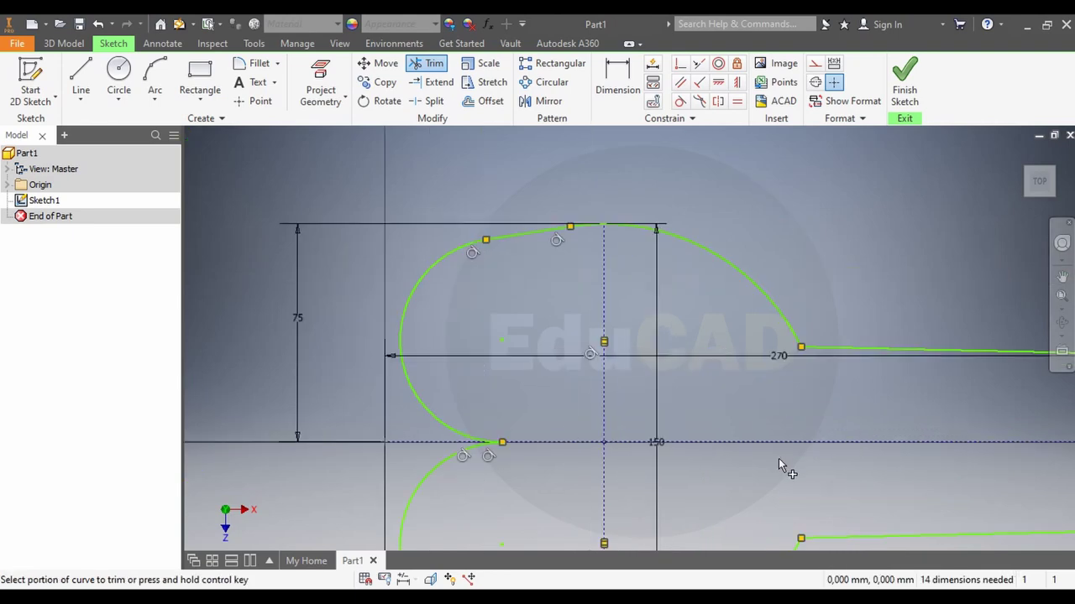
scroll(778, 458, "down", 2)
middle_click_drag(858, 273, 806, 158)
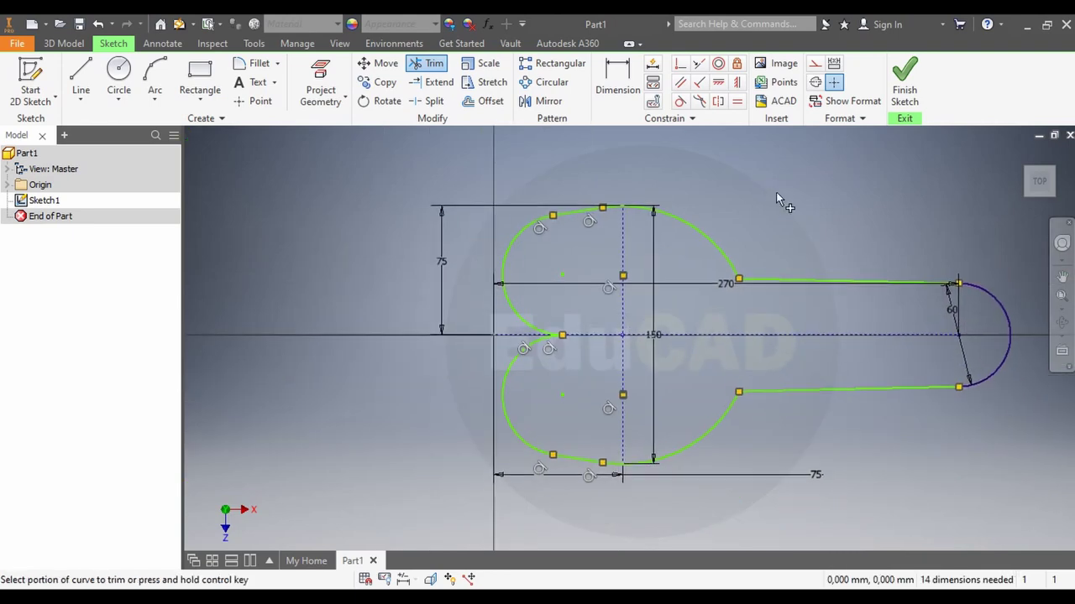
left_click(65, 43)
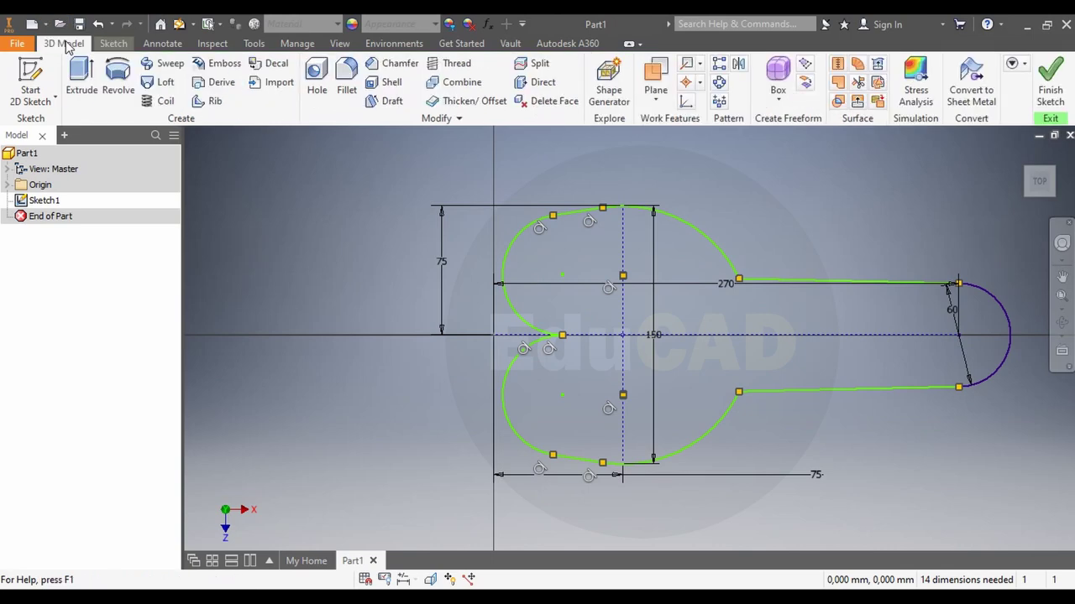
left_click(82, 82)
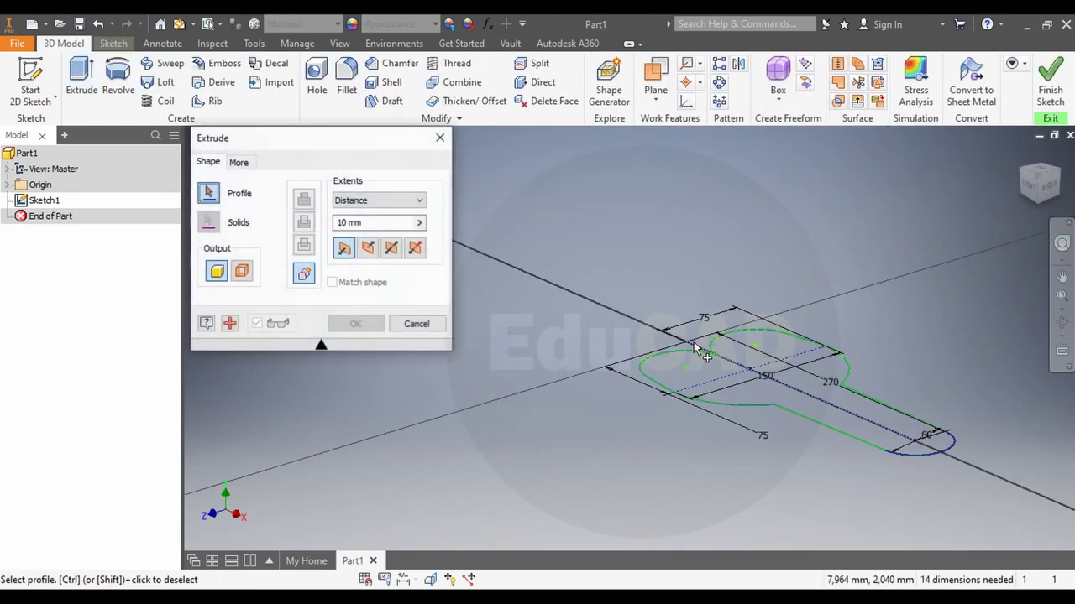
Extrude the saddle outline profile 50 mm to create Extrusion1
left_click(844, 414)
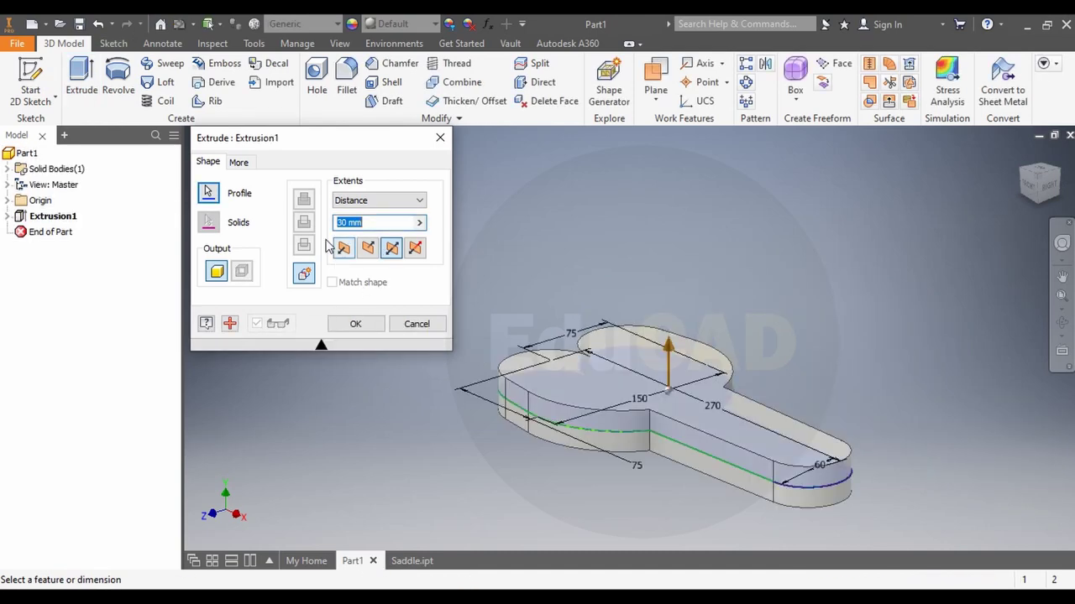
type("0")
key("Return")
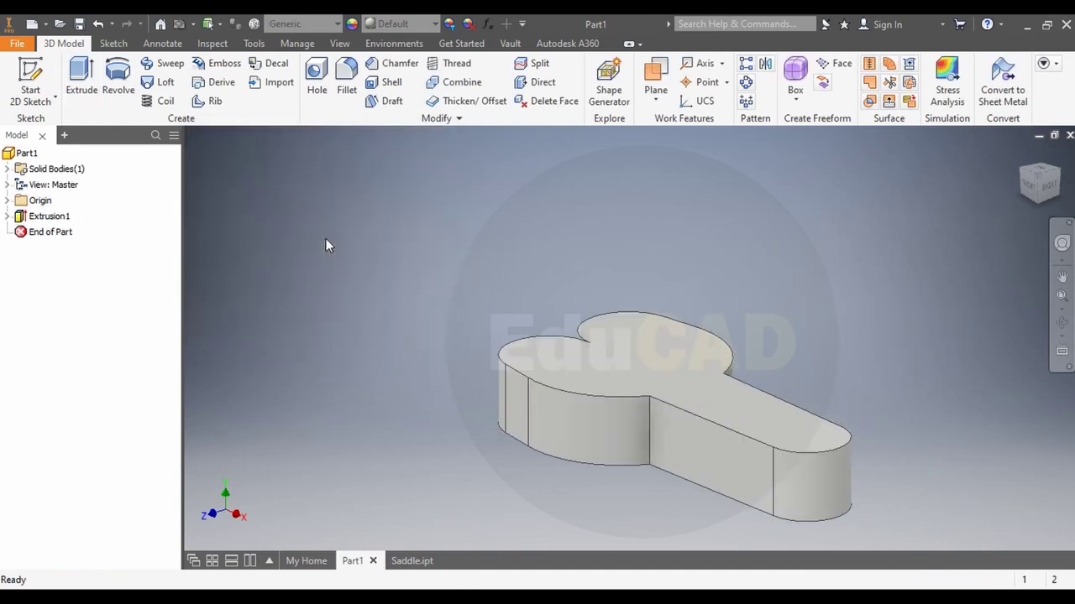
Fillet two vertical side edges of the saddle block, first trying a 100 mm radius
left_click(346, 80)
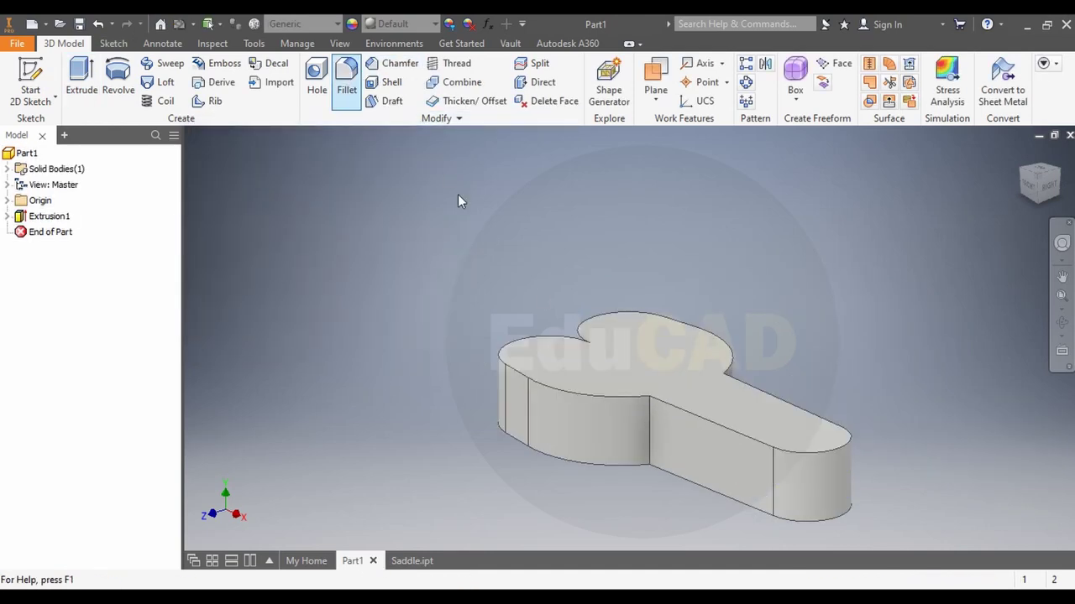
left_click(649, 426)
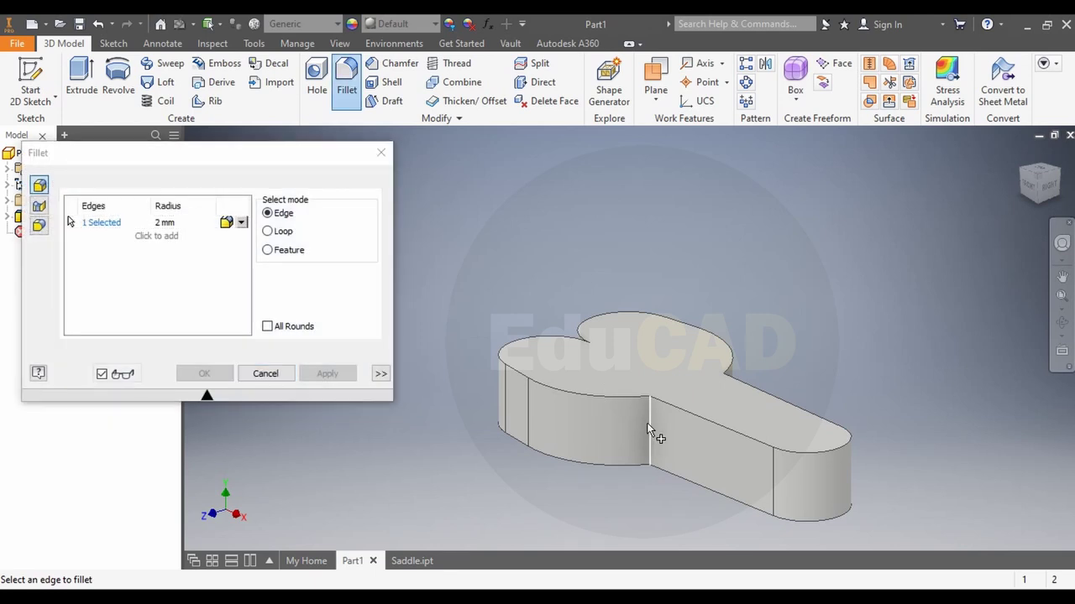
left_click(168, 223)
type("50")
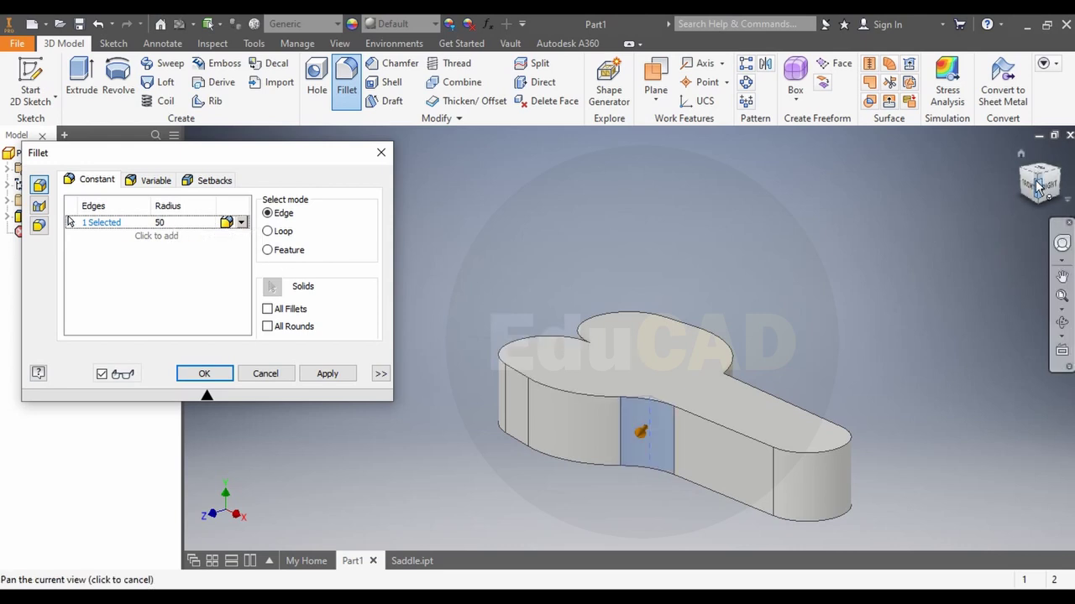
mouse_move(756, 336)
middle_mouse_down("shift")
mouse_move(695, 422)
mouse_move(863, 353)
middle_mouse_up("shift")
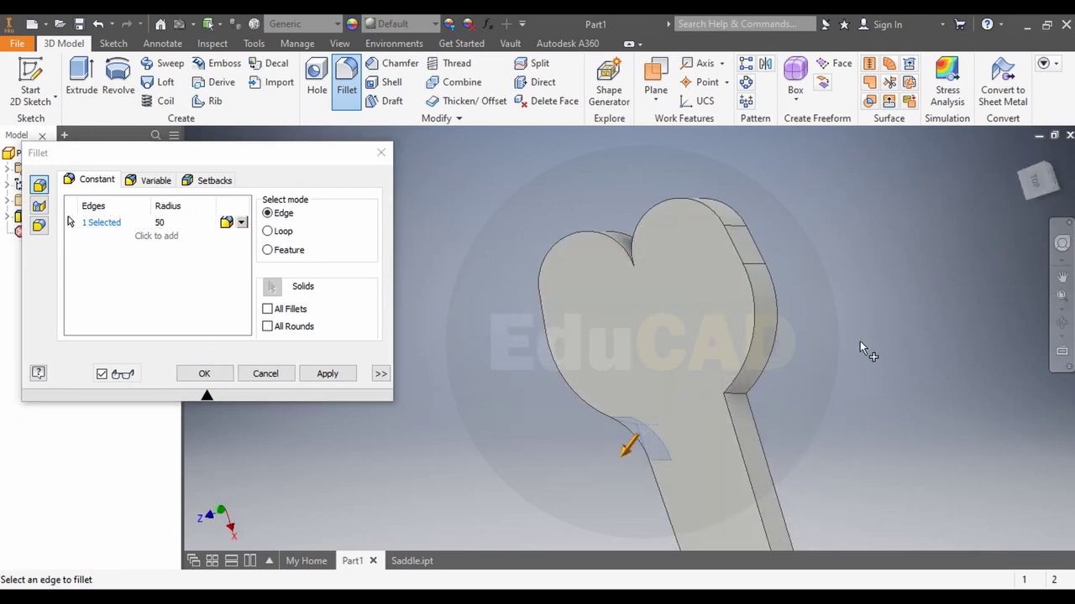
left_click(736, 399)
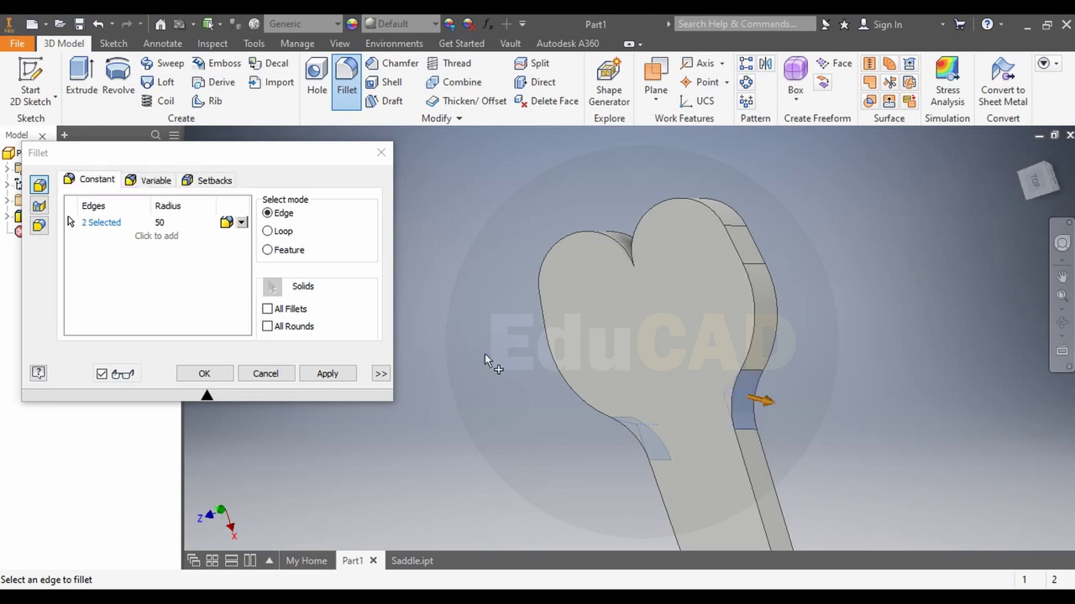
left_click(167, 224)
type("00")
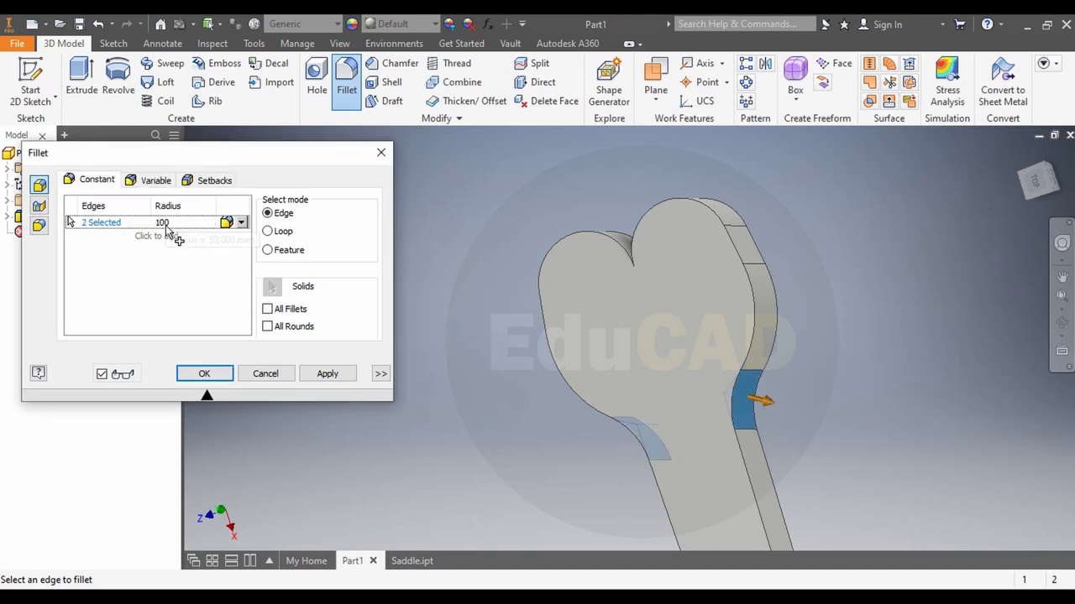
key("Return")
Change the fillet radius to 150 mm, add a third edge and apply it
scroll(599, 312, "down", 3)
middle_click_drag(621, 323, 661, 290)
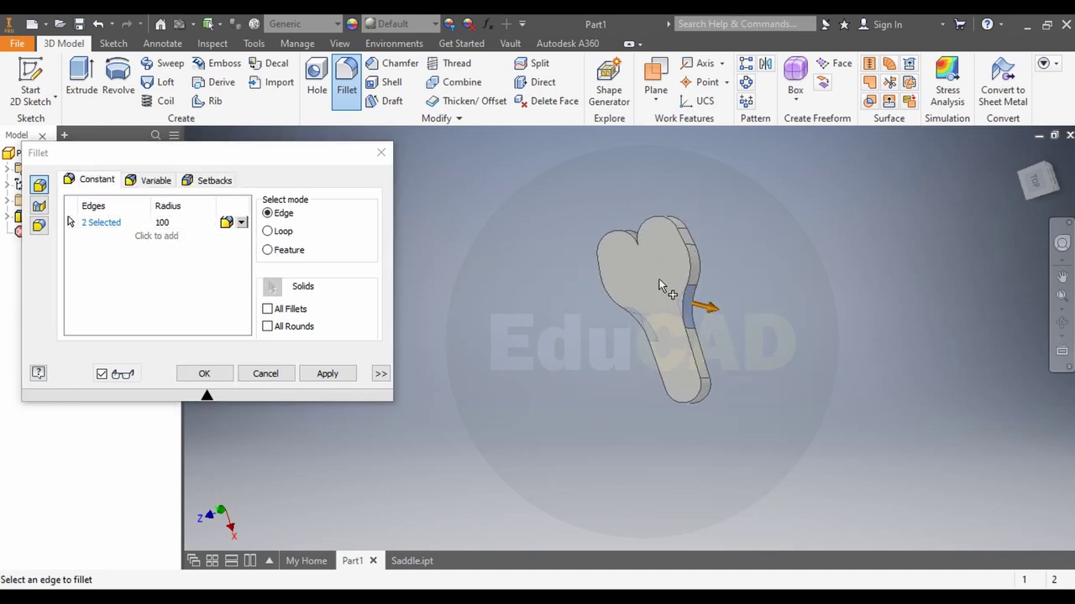
left_click(162, 223)
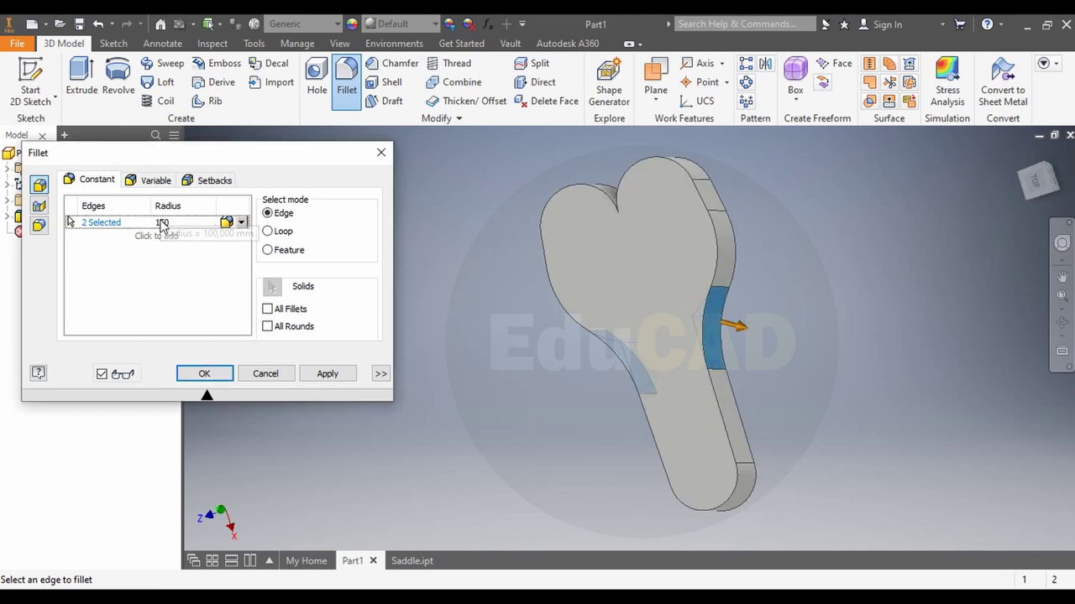
type("150")
key("Return")
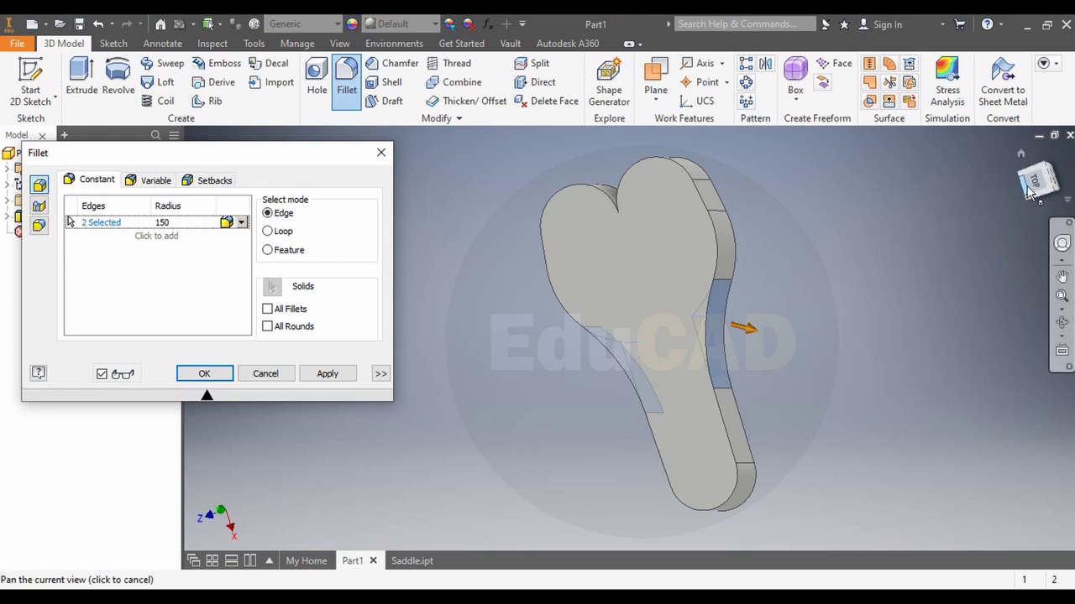
left_click(1031, 186)
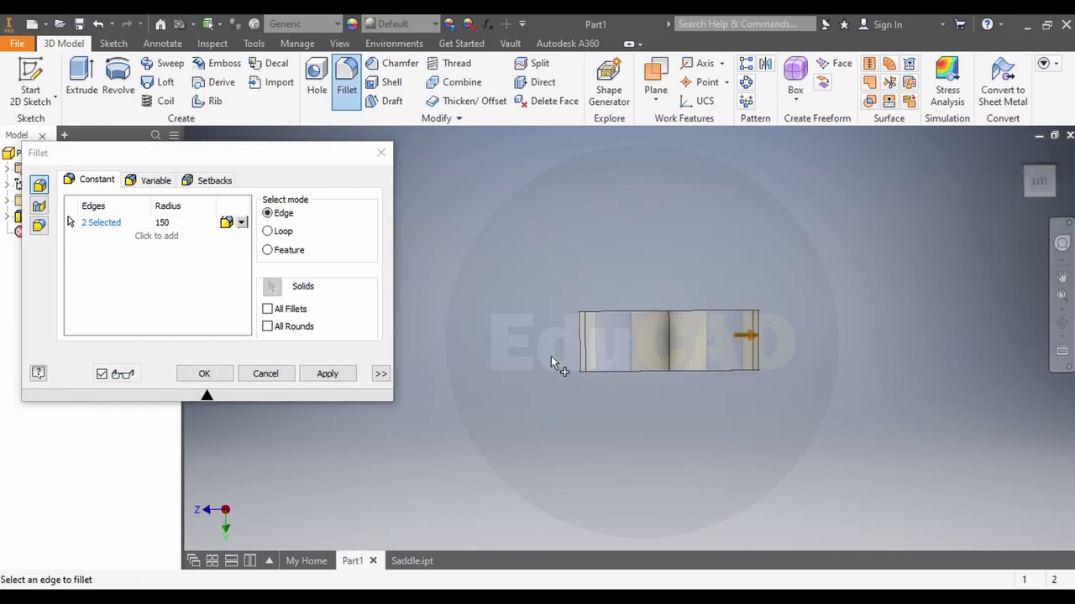
left_click(671, 348)
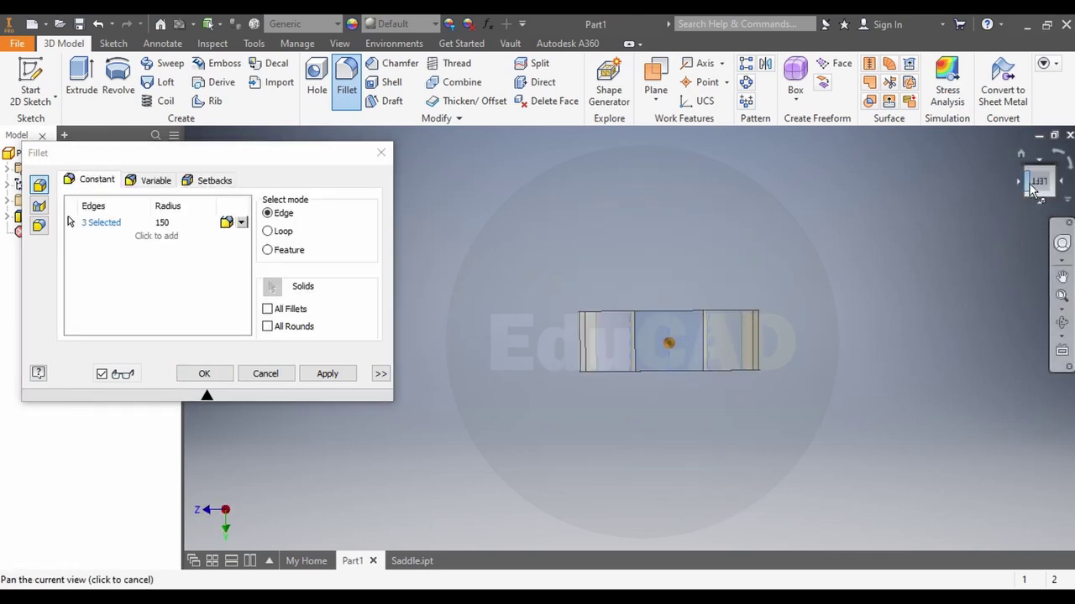
key("F6")
middle_click_drag(668, 341, 410, 159, "shift")
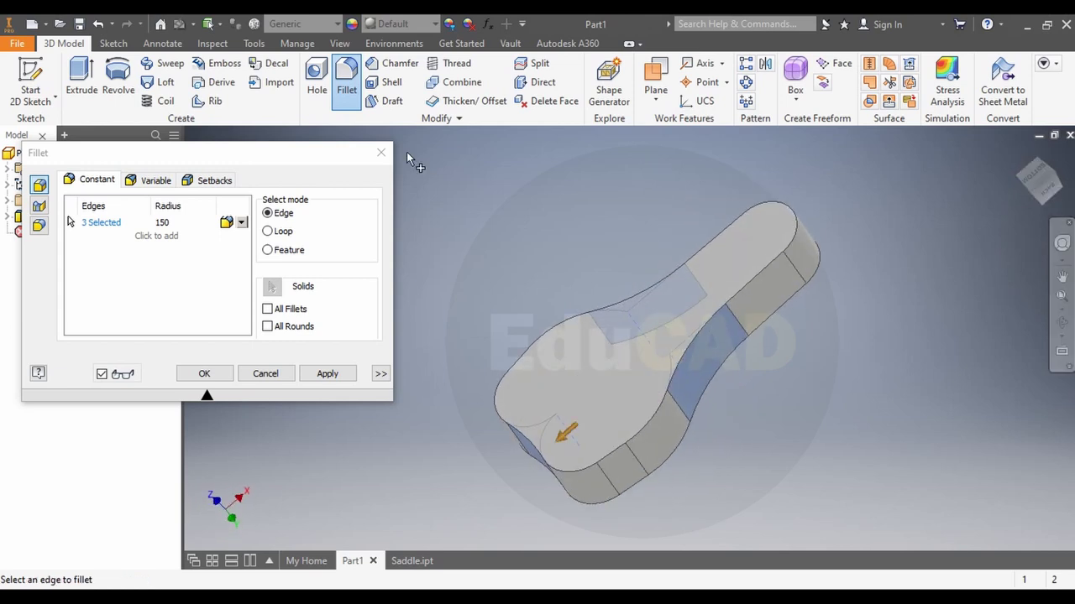
left_click(204, 373)
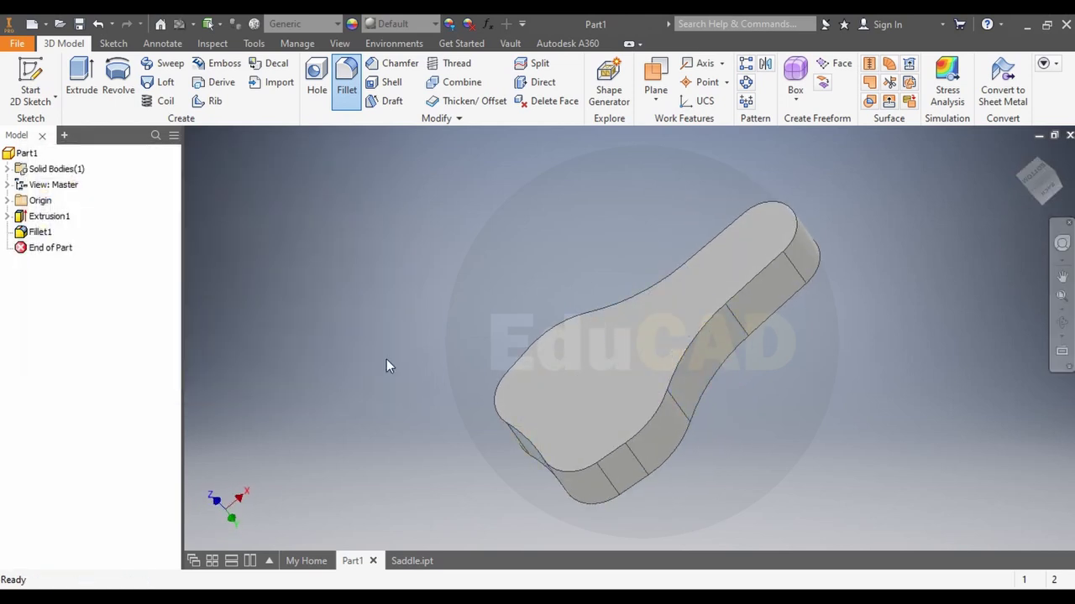
Turn the saddle to the Front view and expand Origin to reach XY Plane options
left_click(1038, 180)
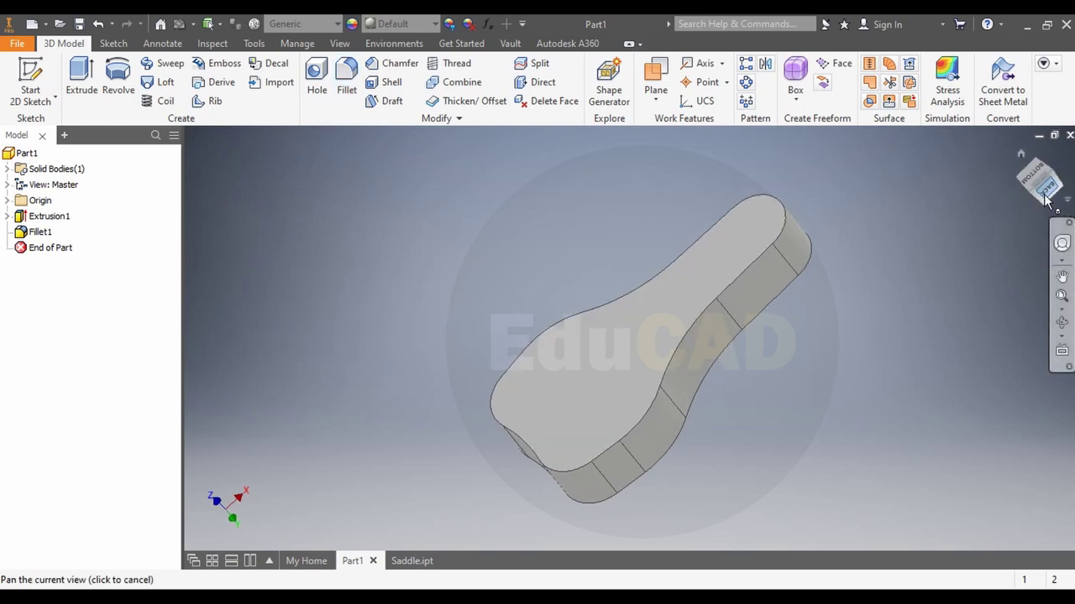
left_click(1060, 159)
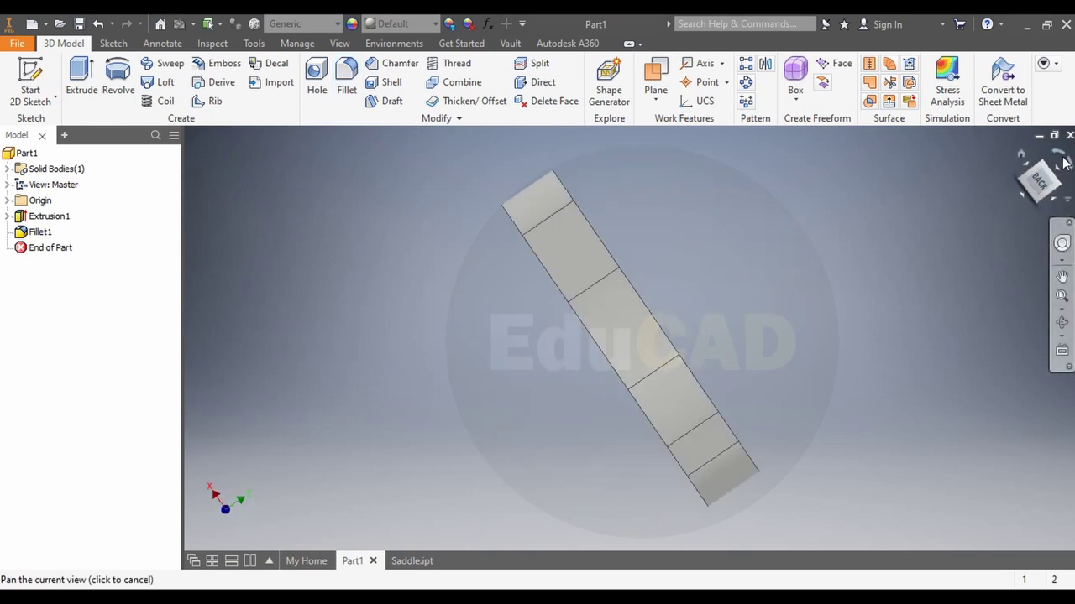
left_click(1023, 183)
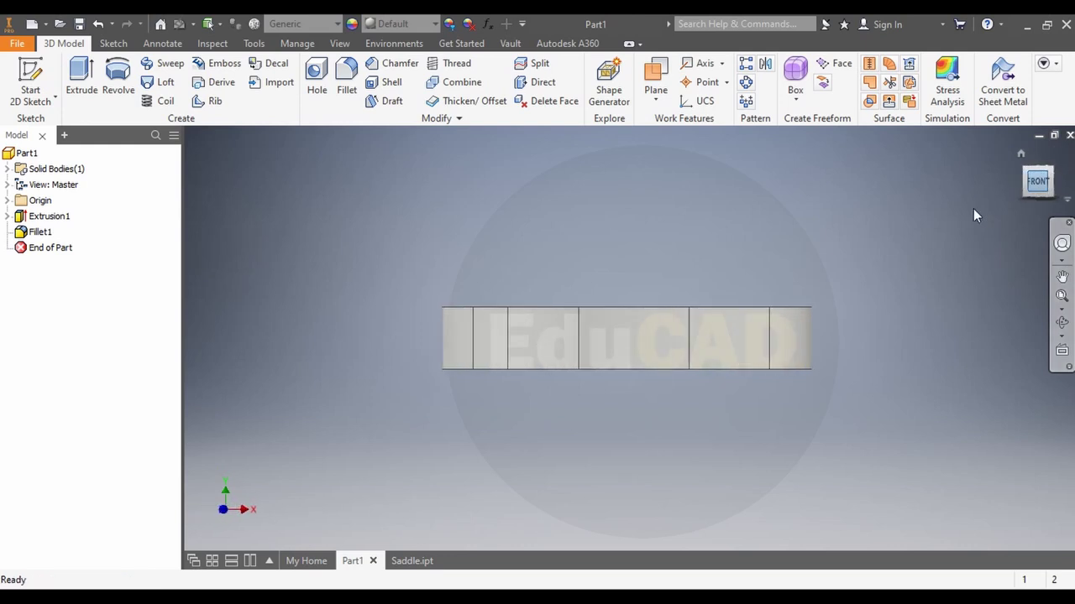
scroll(618, 319, "down", 3)
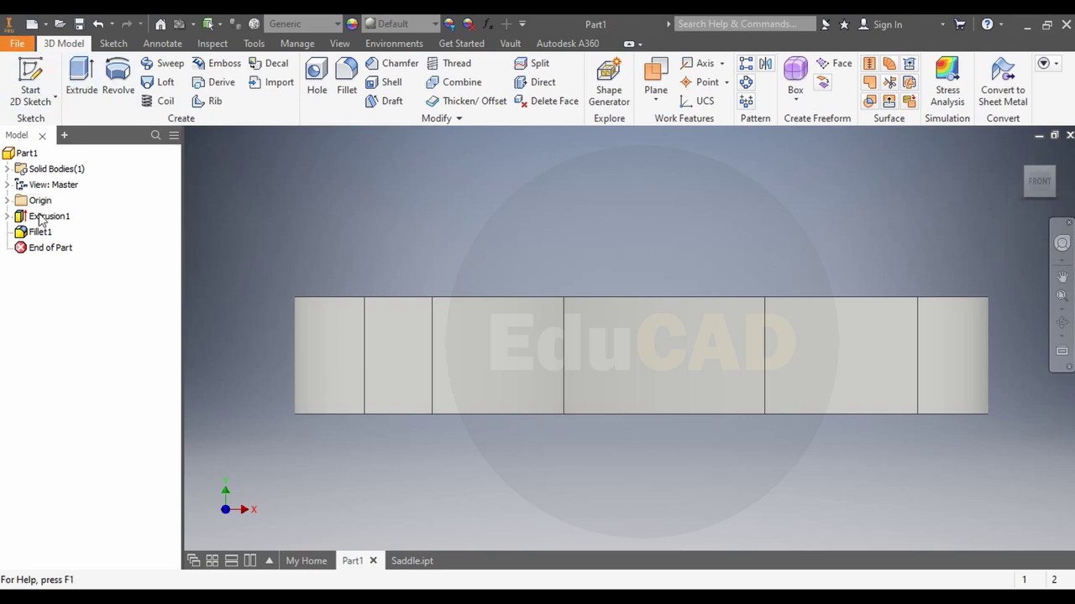
left_click(6, 201)
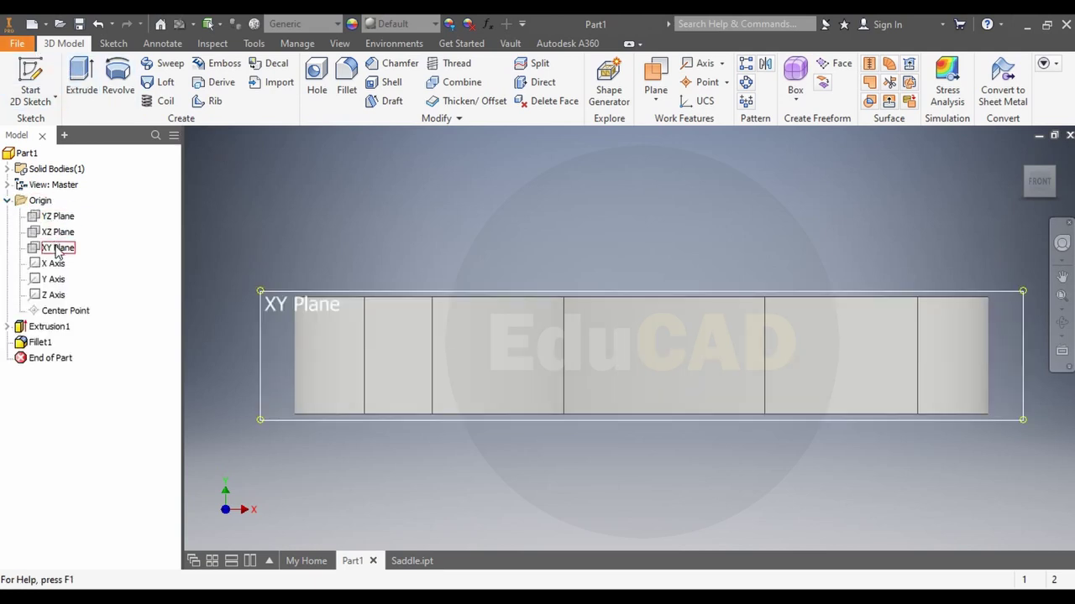
right_click(56, 249)
Start Sketch2 on the XY Plane
left_click(95, 292)
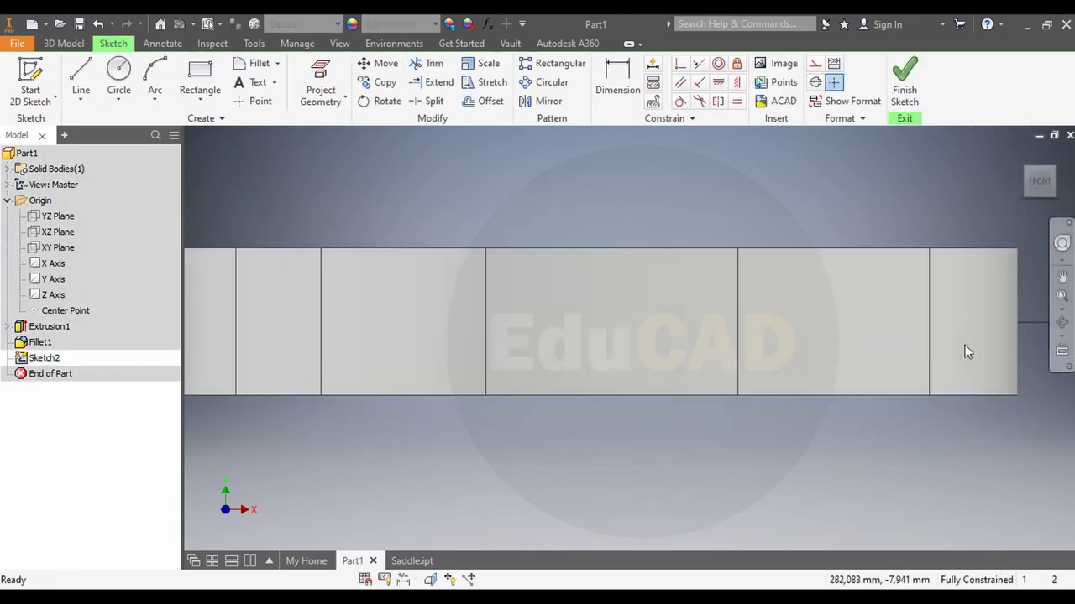
scroll(923, 330, "down", 2)
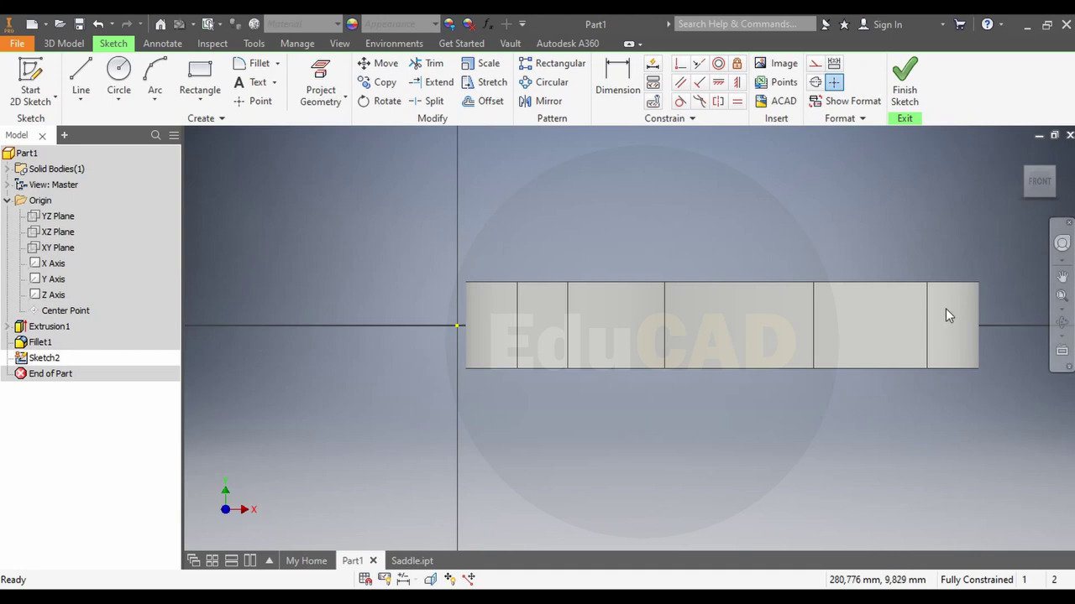
scroll(945, 308, "up", 2)
scroll(946, 309, "down", 2)
scroll(945, 308, "up", 3)
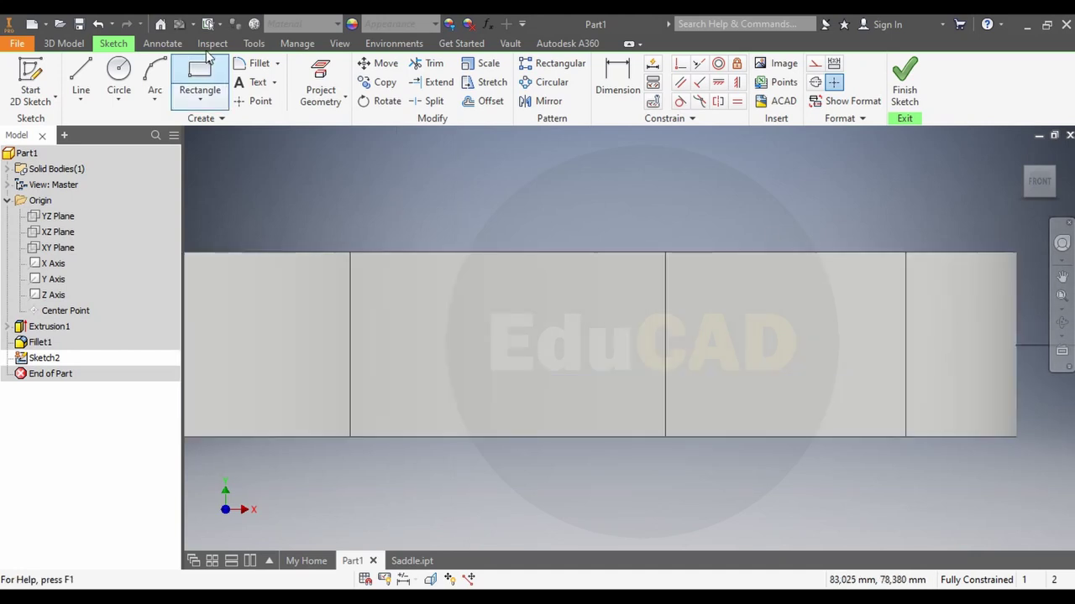
Draw a 70 mm line along the bottom from the part's lower-left corner
left_click(90, 71)
scroll(566, 376, "down", 1)
scroll(466, 375, "down", 2)
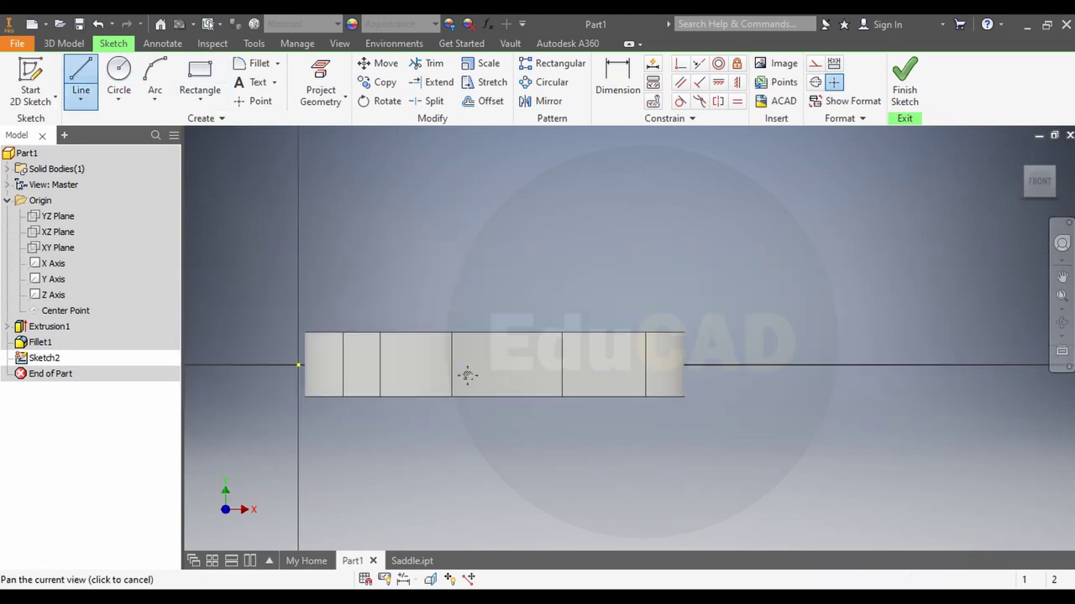
middle_click_drag(465, 375, 524, 380)
scroll(439, 386, "up", 2)
scroll(268, 412, "up", 1)
scroll(269, 413, "down", 2)
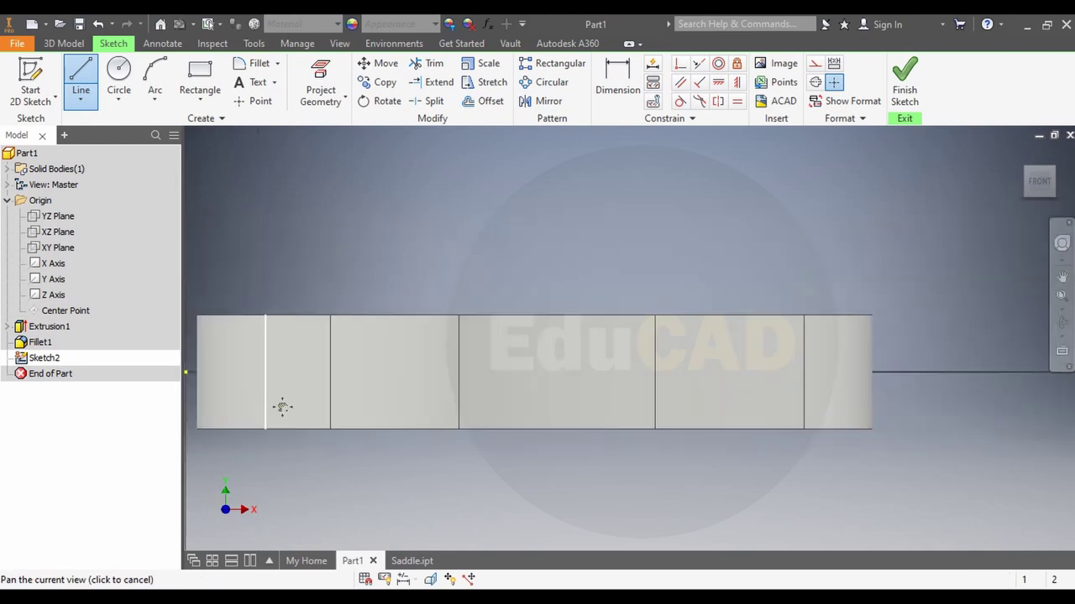
middle_click_drag(281, 408, 398, 392)
scroll(399, 393, "up", 2)
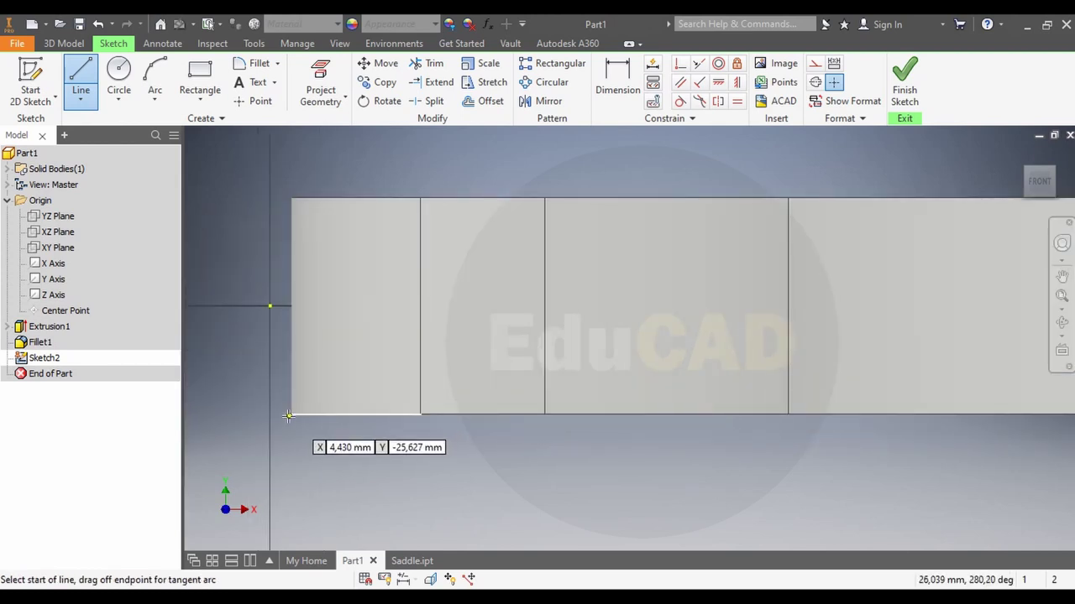
left_click(289, 413)
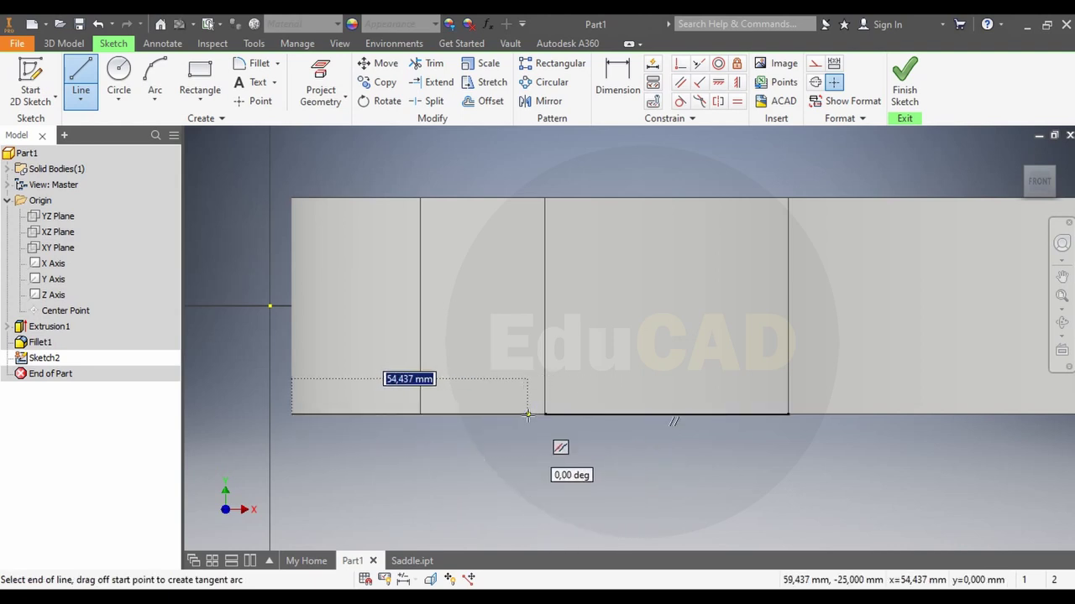
key("Return")
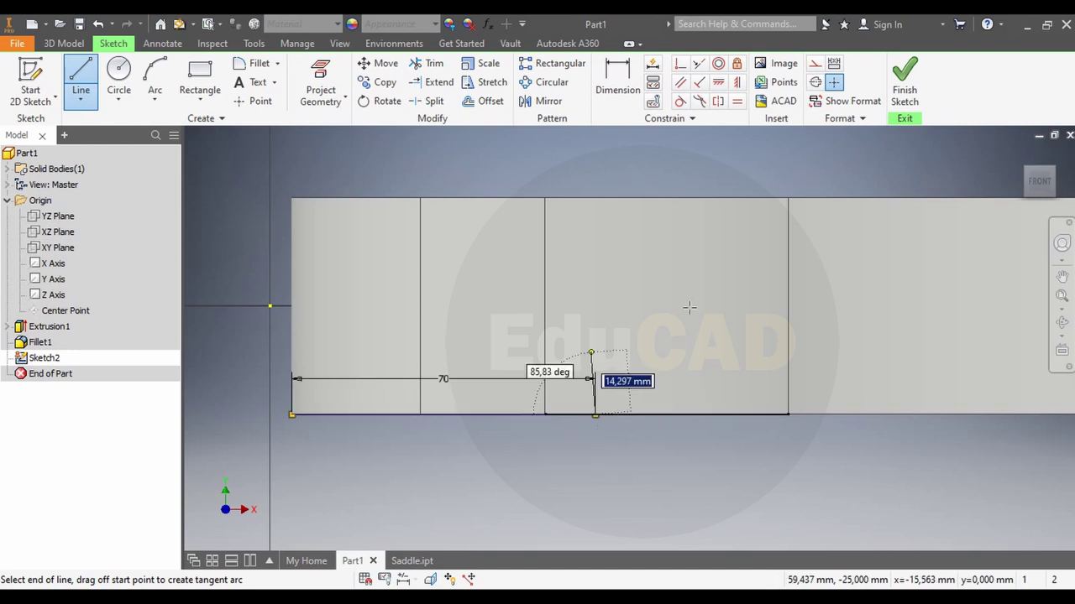
Continue the line sloping up and straight across to the part's right end
scroll(810, 320, "down", 5)
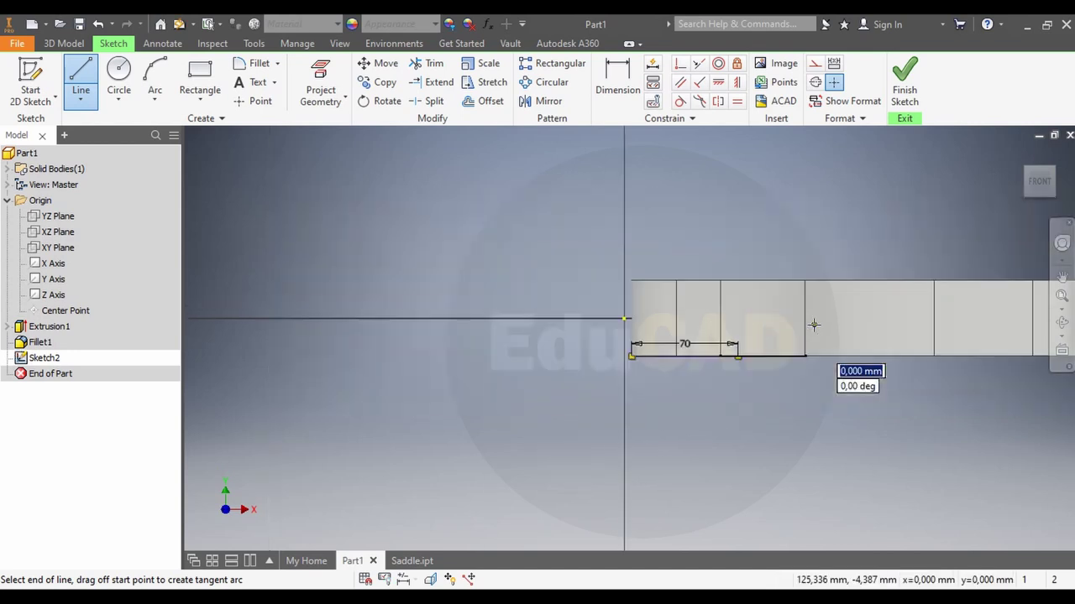
scroll(885, 332, "up", 5)
scroll(916, 326, "down", 2)
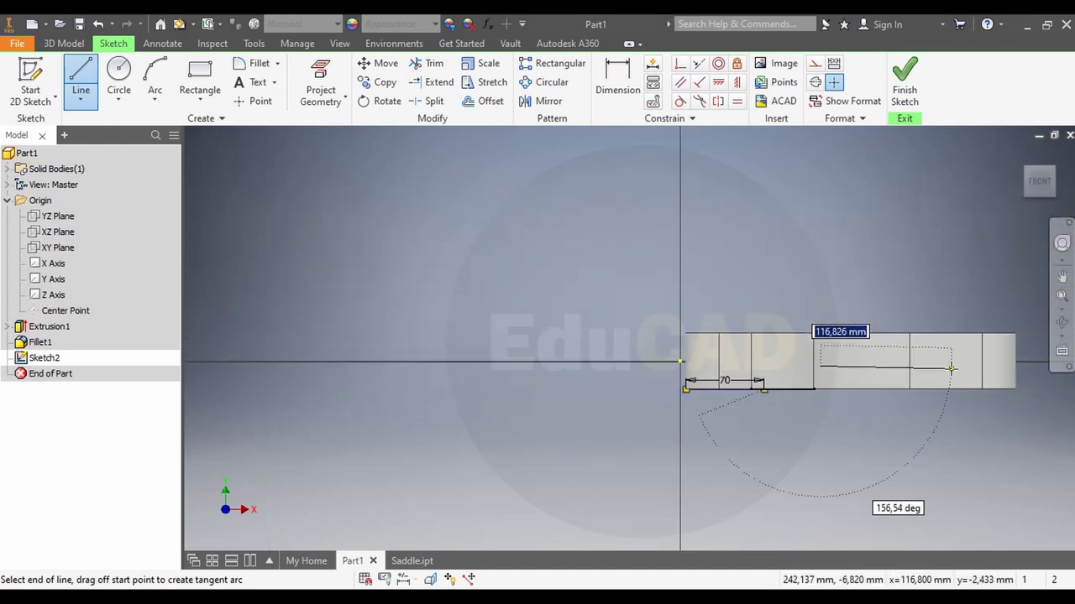
scroll(815, 330, "up", 3)
scroll(995, 372, "down", 2)
scroll(996, 365, "up", 3)
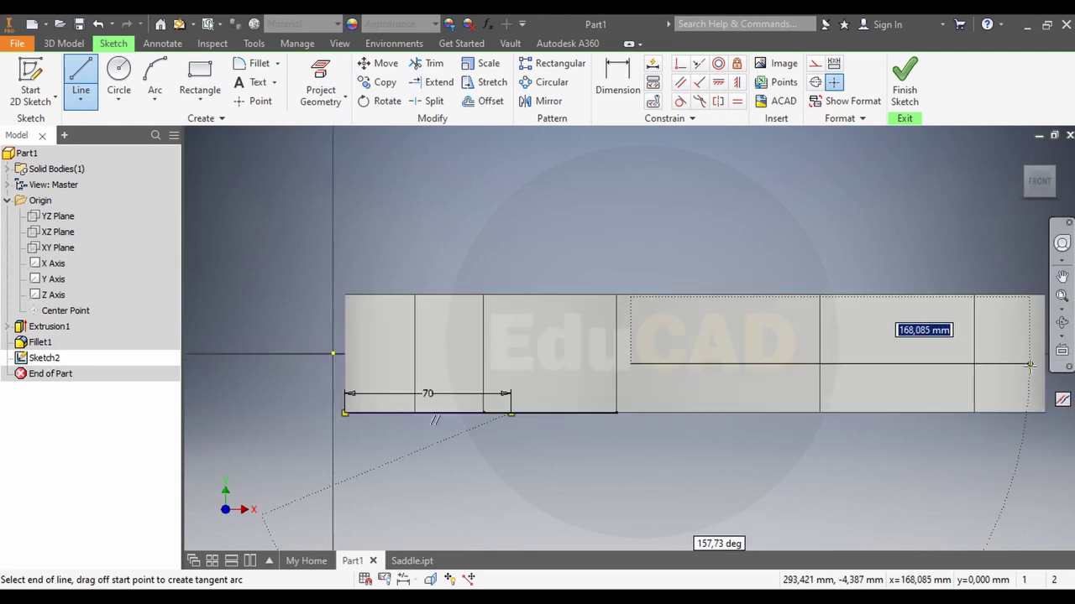
scroll(995, 366, "down", 3)
middle_click_drag(995, 365, 894, 375)
scroll(893, 375, "down", 2)
scroll(898, 371, "up", 3)
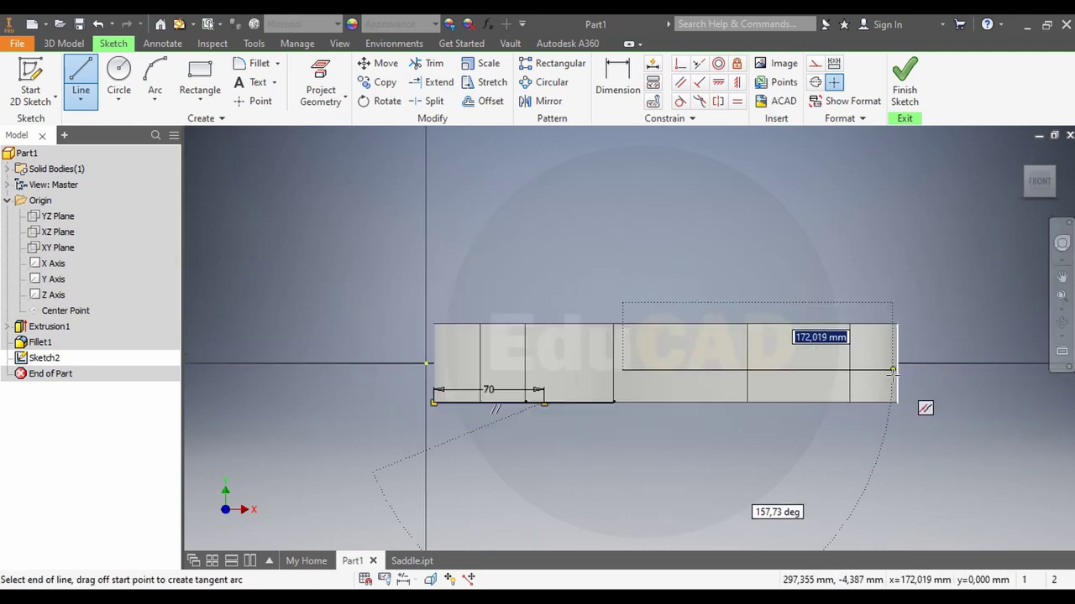
scroll(902, 368, "up", 5)
key("Escape")
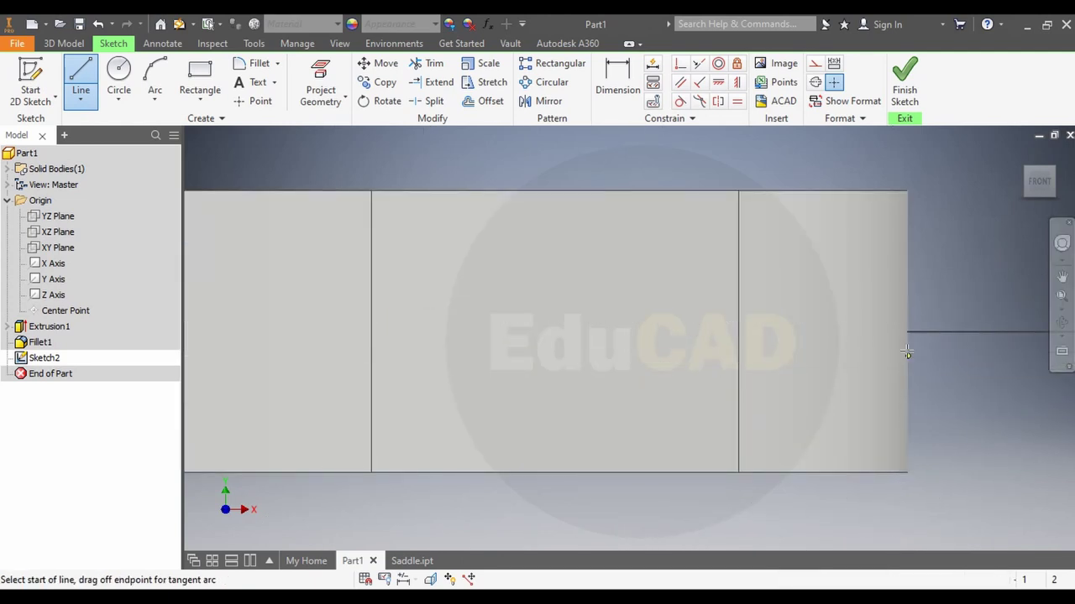
Draw lines from the top-right corner: short right, down, left beneath, up to the lower-left corner
left_click(907, 190)
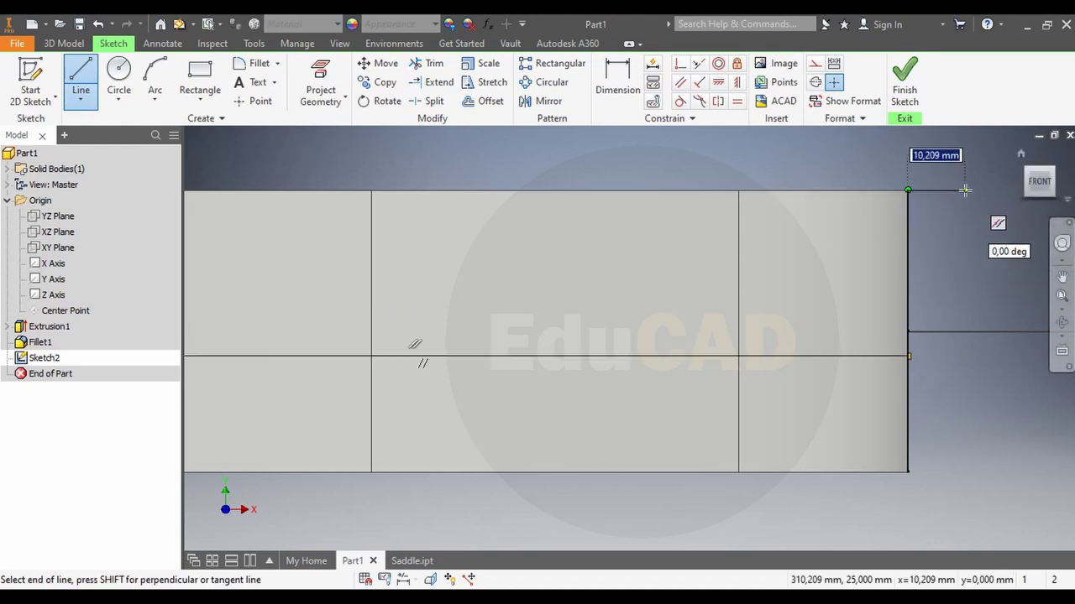
left_click(969, 192)
scroll(970, 332, "down", 3)
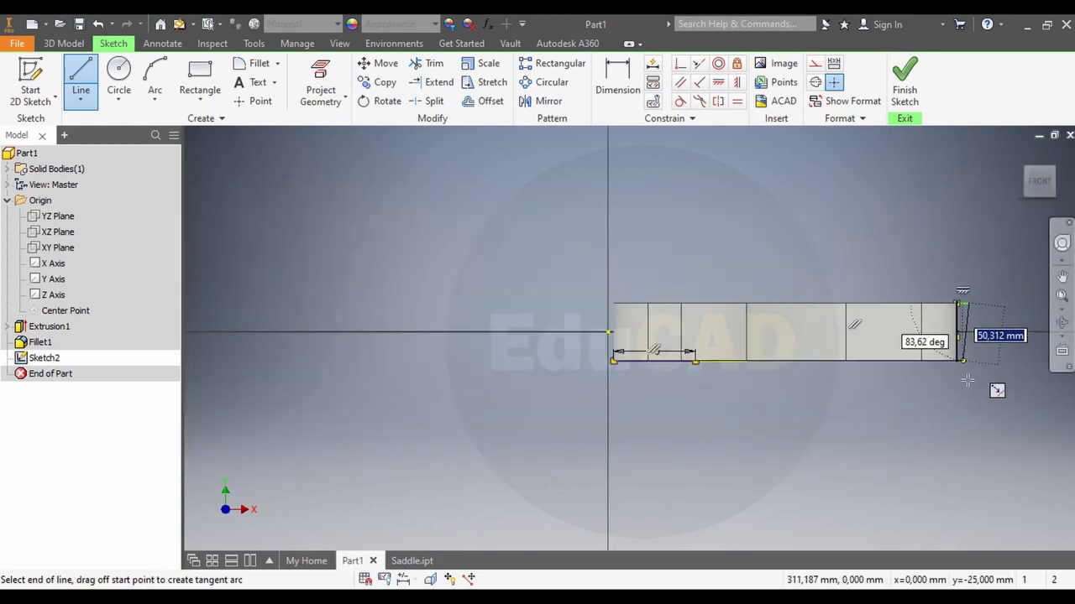
left_click(970, 426)
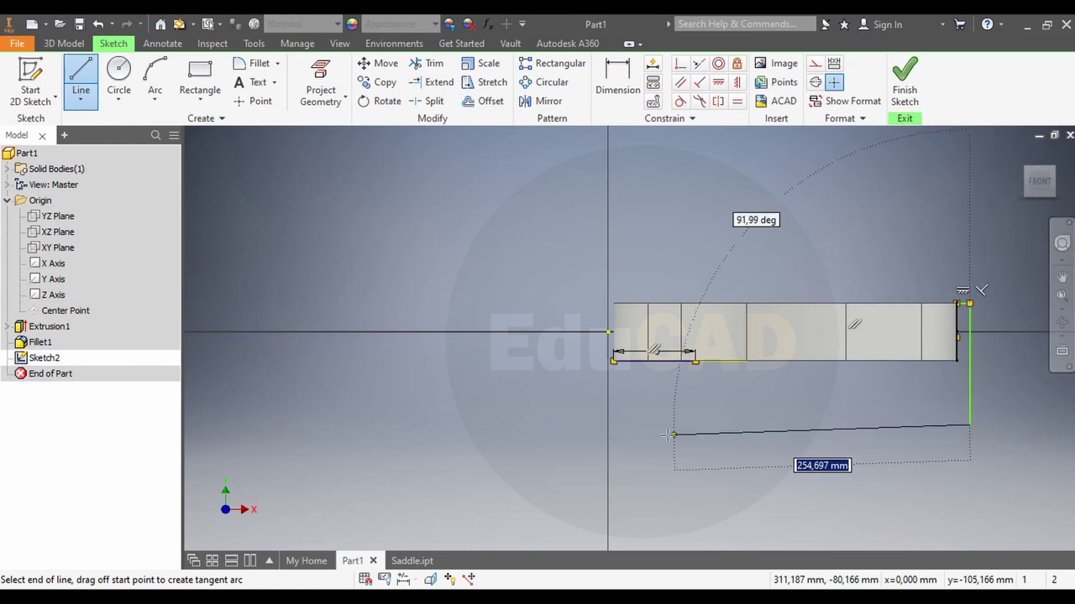
left_click(612, 429)
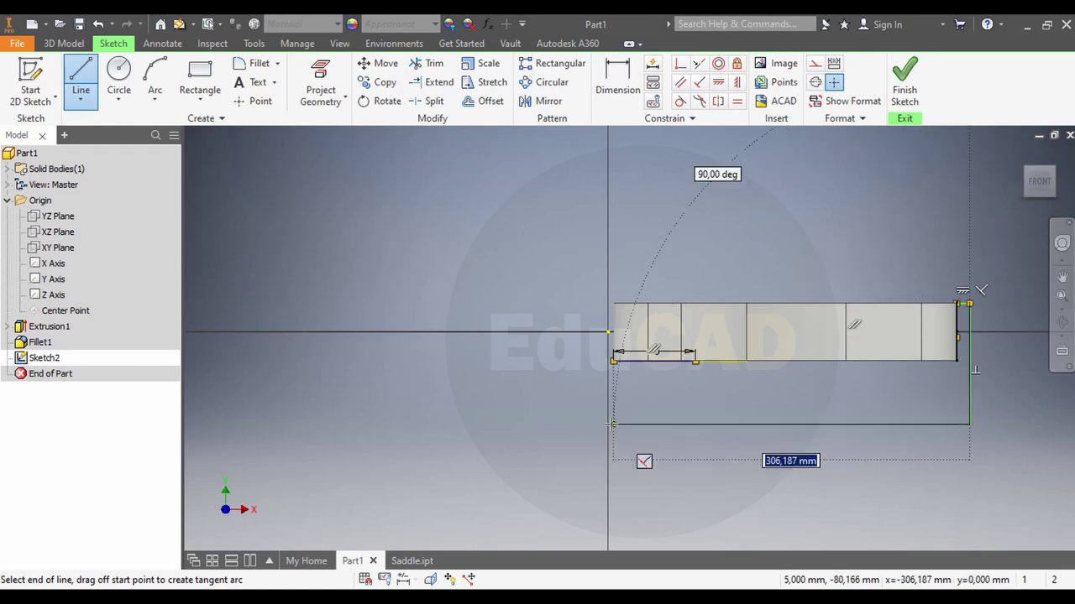
scroll(614, 403, "up", 2)
scroll(615, 395, "up", 4)
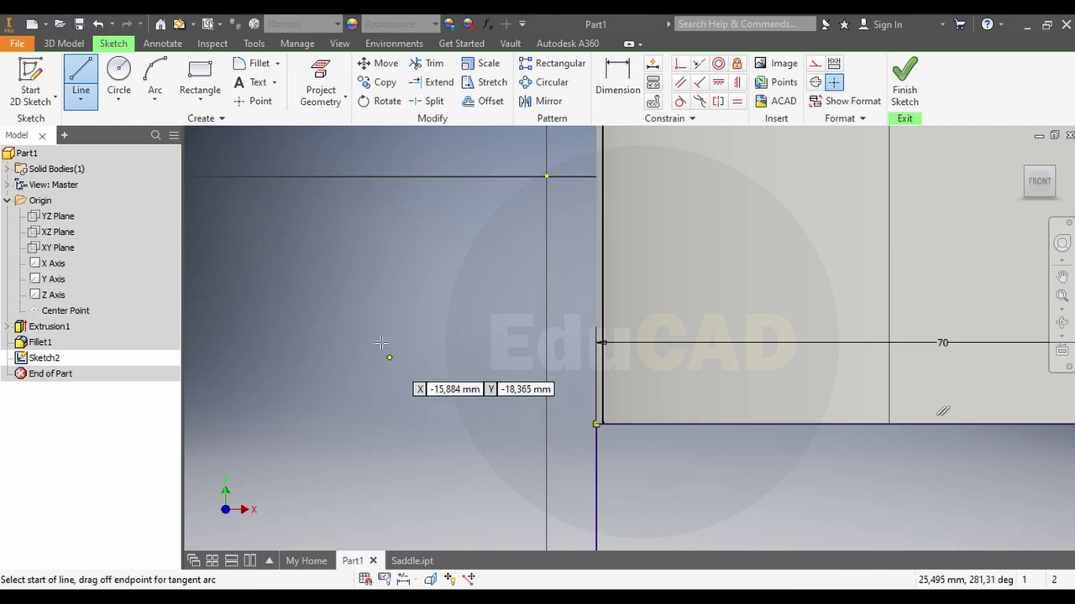
right_click(374, 315)
left_click(422, 316)
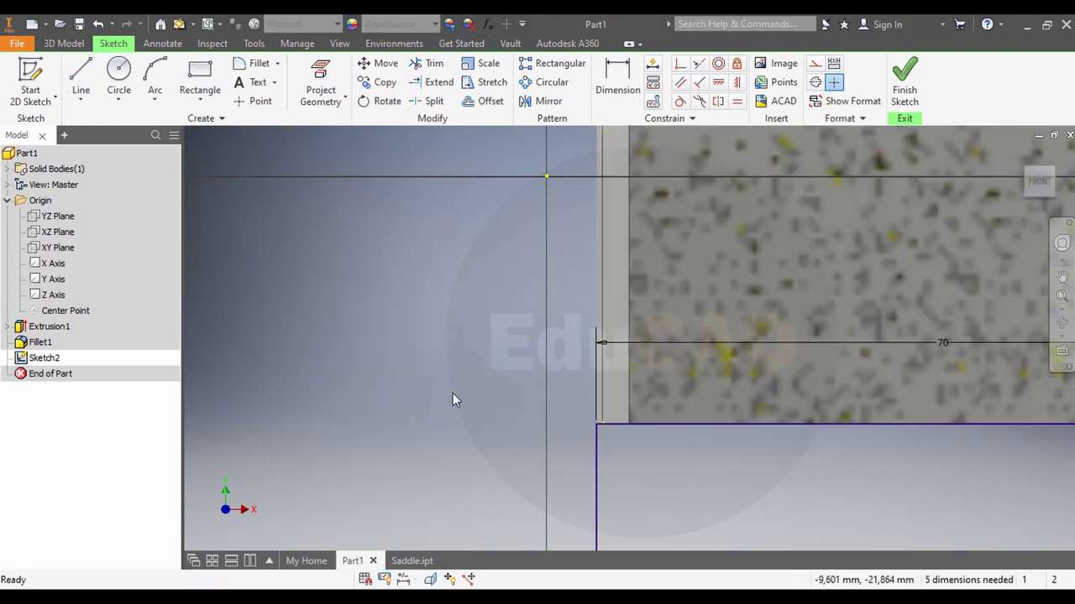
Dimension the upper horizontal profile line at 150 mm
scroll(470, 388, "down", 2)
scroll(588, 378, "down", 3)
scroll(823, 370, "up", 1)
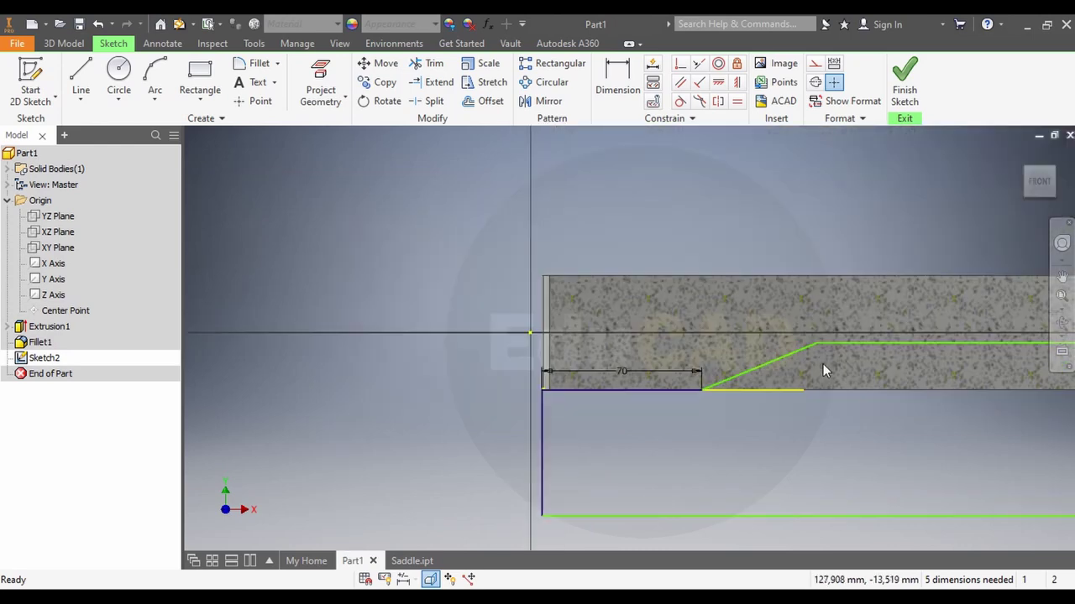
scroll(952, 363, "up", 3)
middle_click_drag(953, 362, 761, 369)
scroll(620, 376, "down", 2)
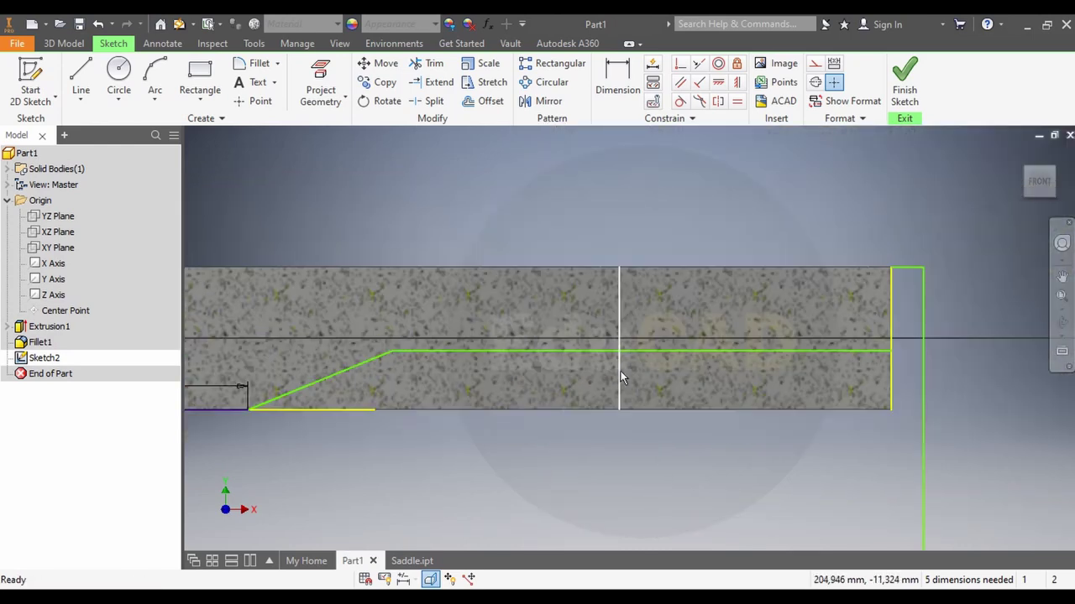
left_click(618, 83)
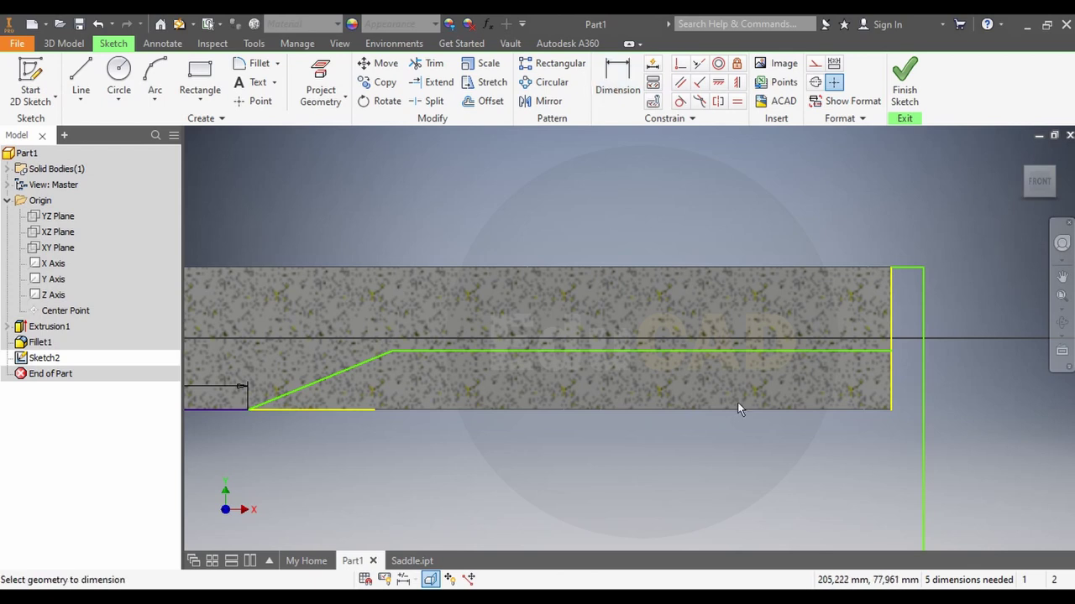
left_click(728, 358)
left_click(722, 240)
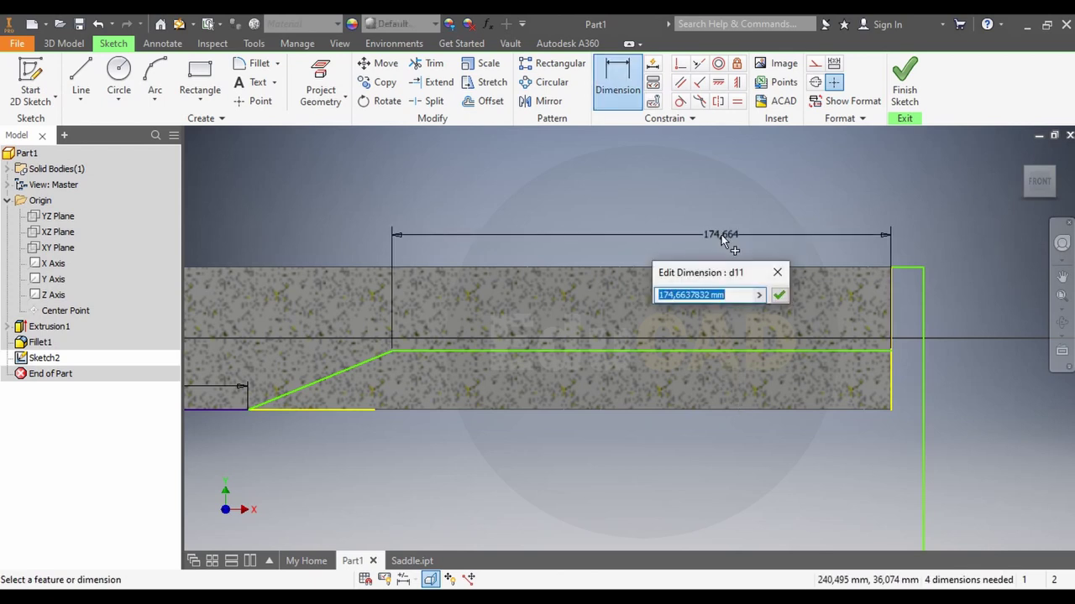
type("0")
key("Return")
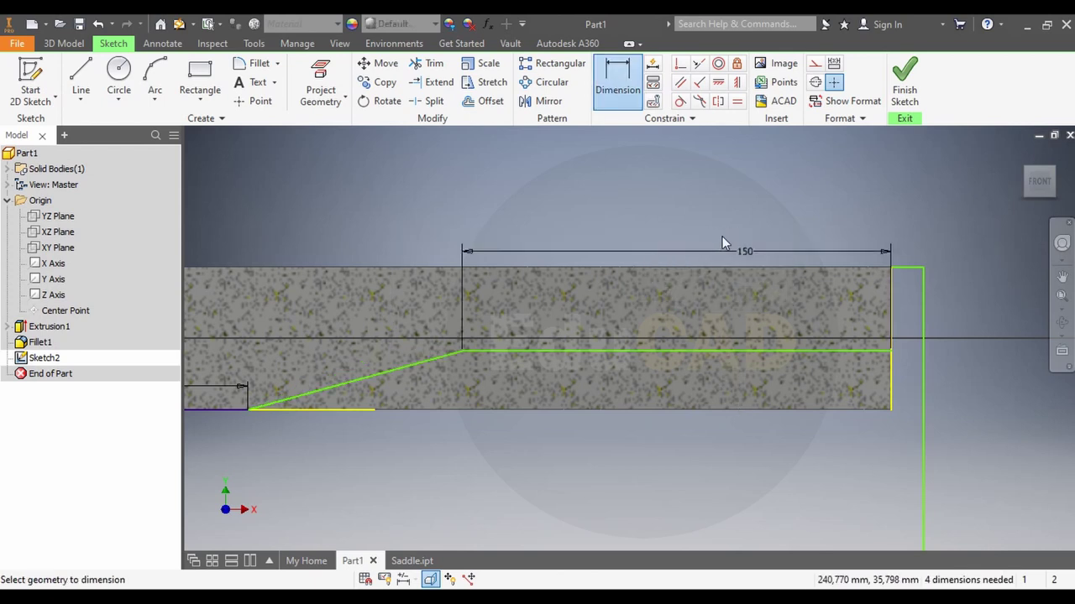
scroll(521, 321, "down", 3)
scroll(521, 321, "up", 3)
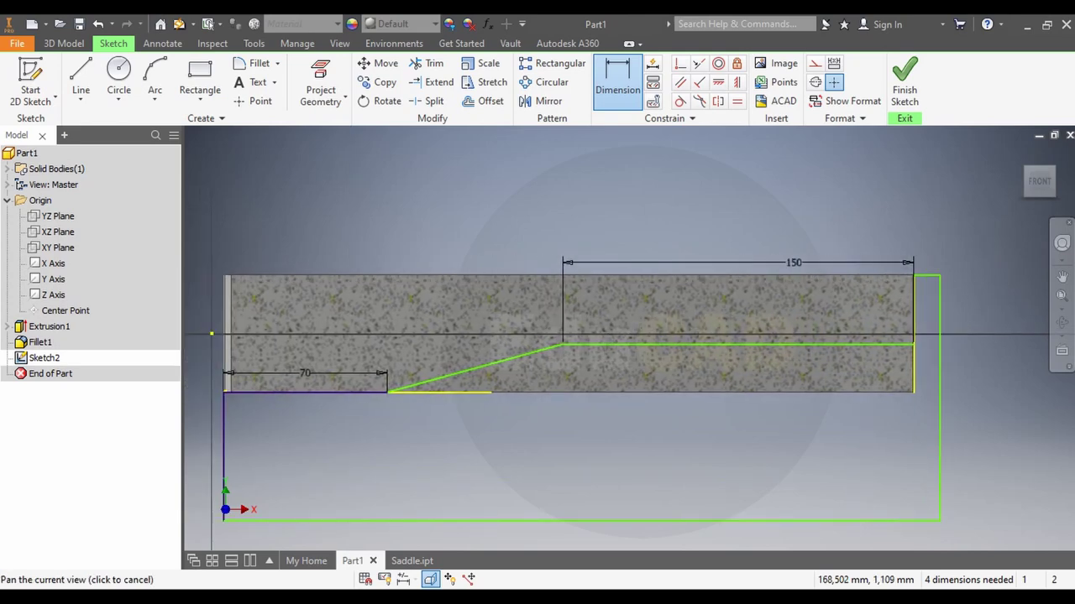
Round the upper and lower bends of the sloped line with 75 mm sketch fillets
middle_click_drag(519, 327, 664, 325)
scroll(664, 326, "up", 2)
scroll(664, 332, "up", 3)
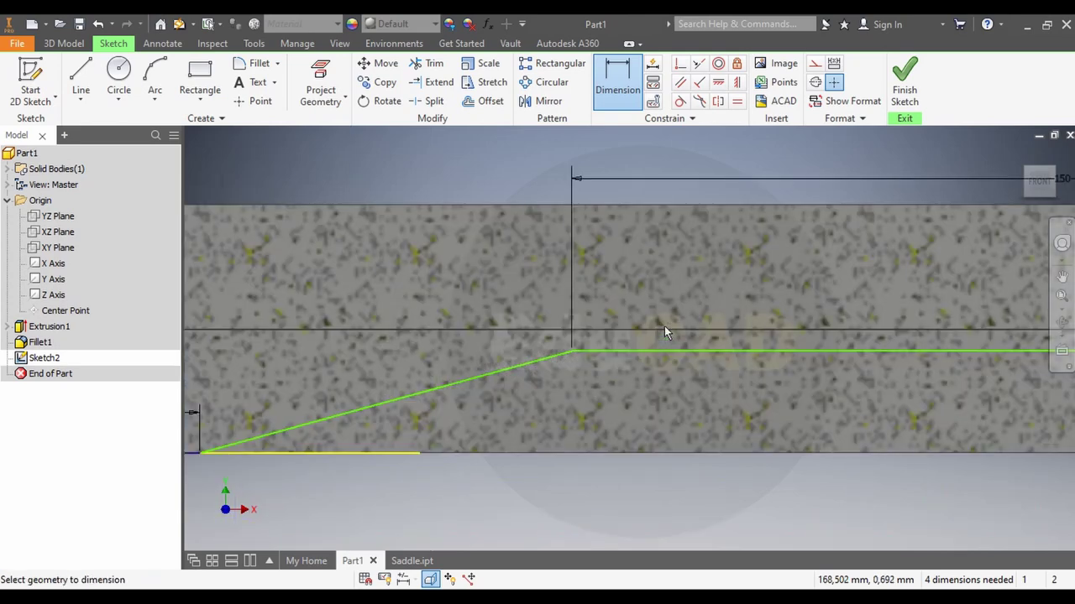
scroll(664, 331, "down", 2)
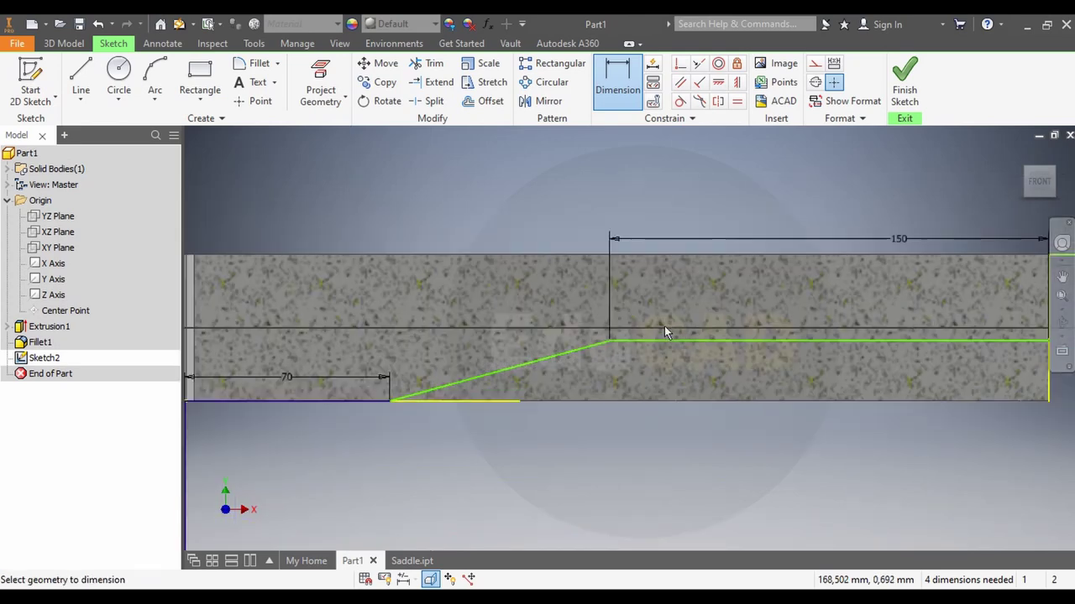
left_click(250, 67)
type("75")
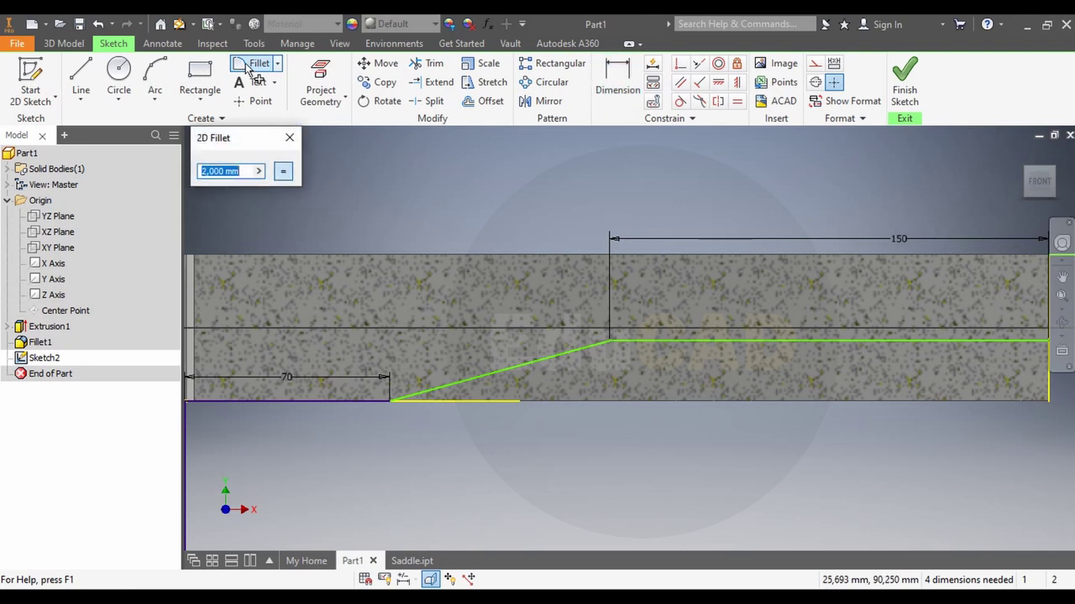
left_click(614, 341)
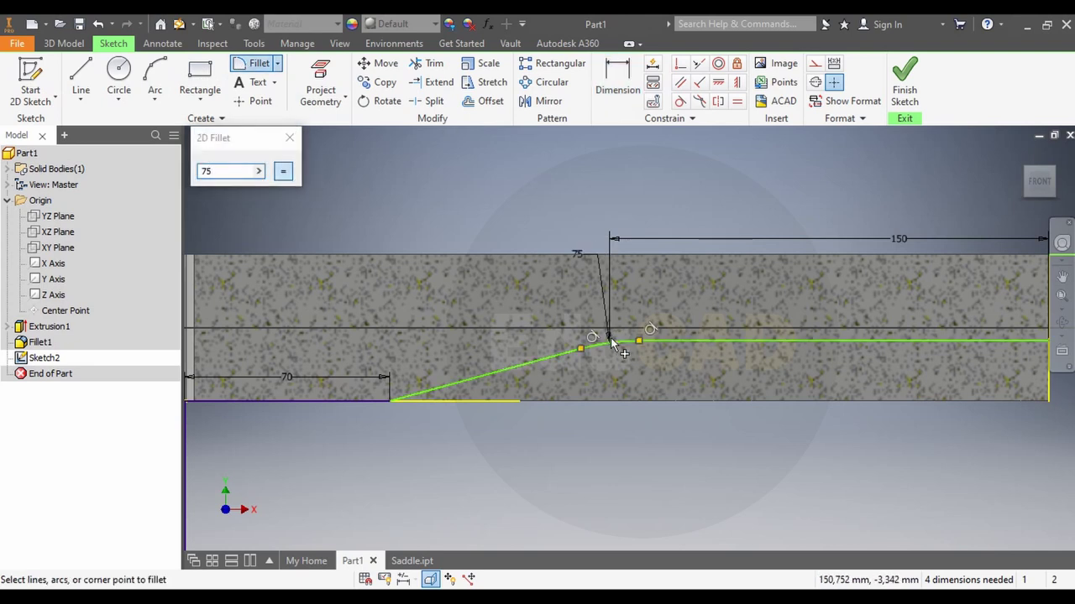
left_click(398, 398)
left_click(390, 402)
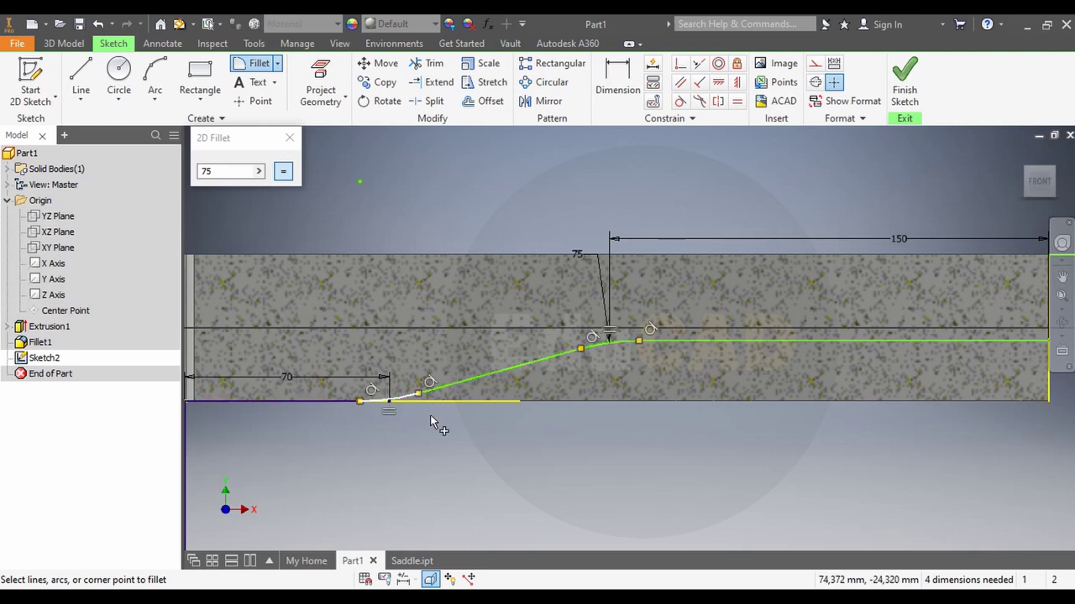
scroll(454, 429, "down", 3)
scroll(525, 436, "up", 1)
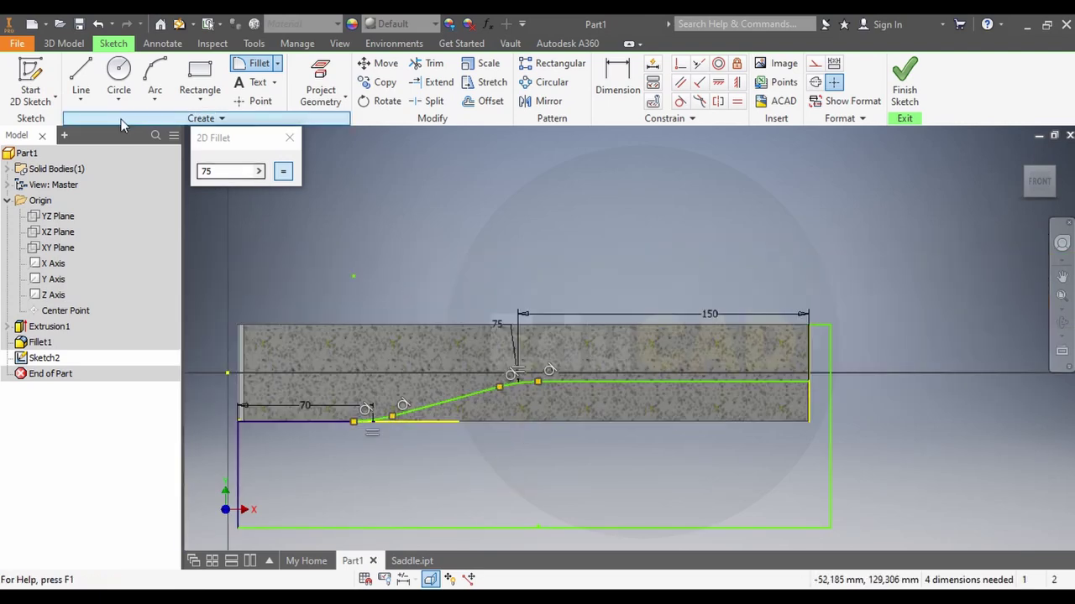
left_click(64, 44)
left_click(82, 80)
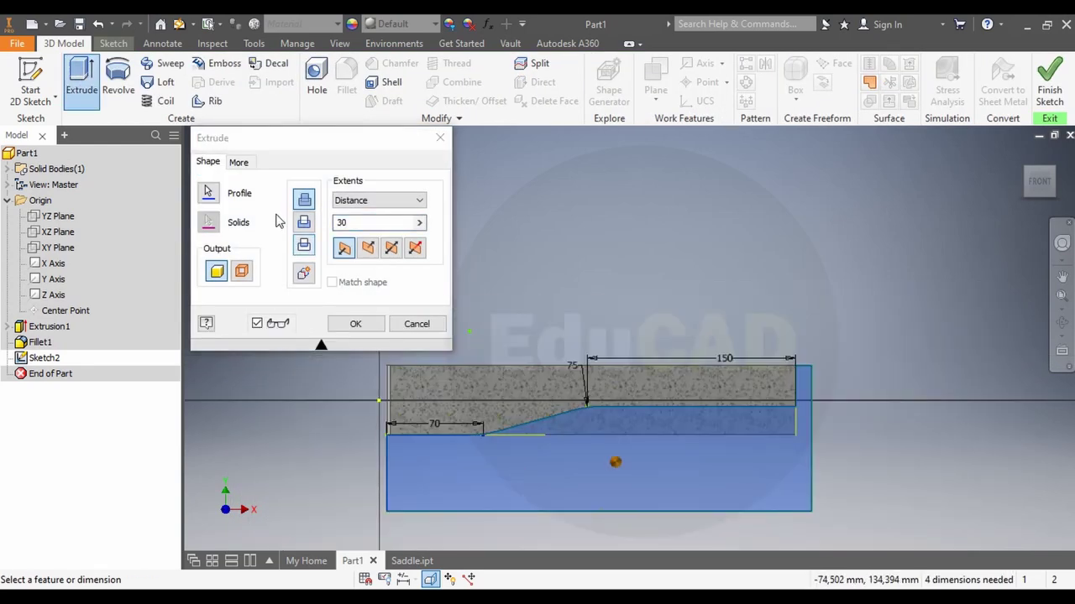
Cut the Sketch2 profile 100 mm symmetrically through the block as Extrusion2
left_click(304, 222)
left_click(392, 248)
type("100")
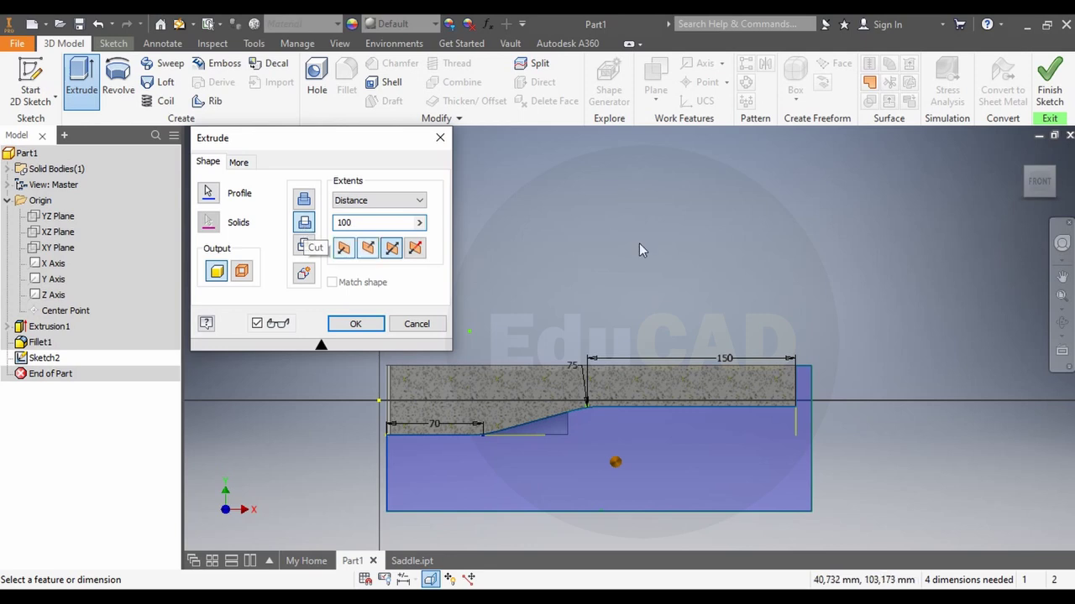
mouse_move(594, 419)
middle_mouse_down("shift")
mouse_move(638, 424)
mouse_move(438, 256)
middle_mouse_up("shift")
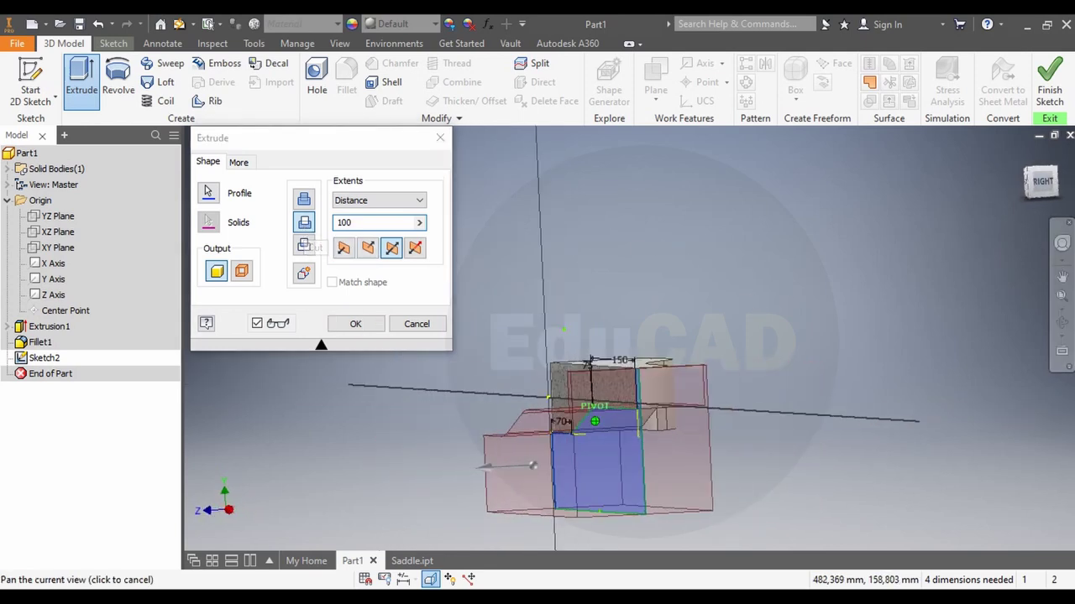
left_click(360, 224)
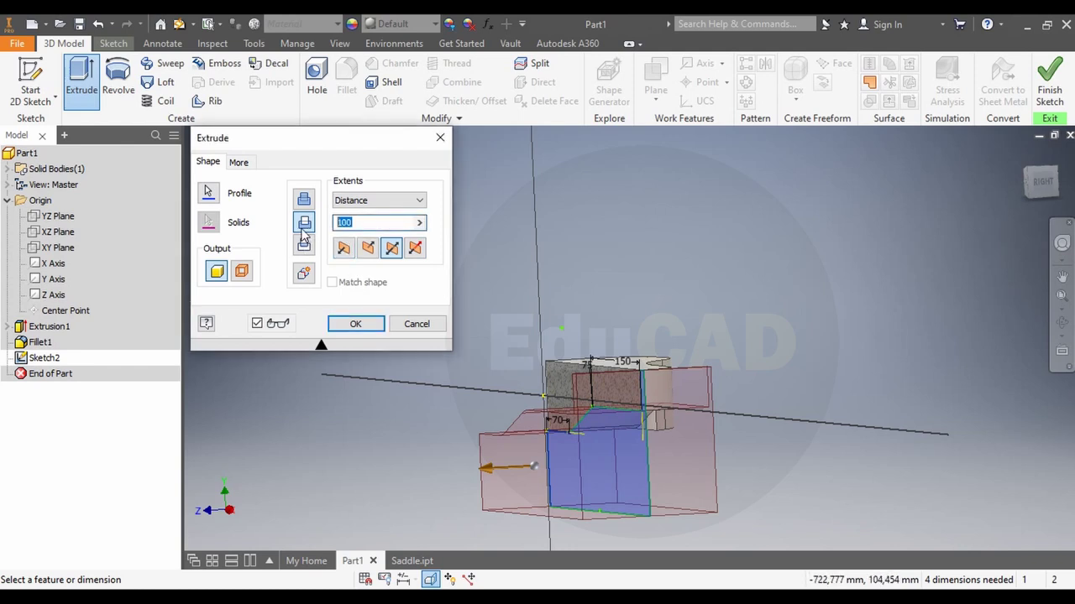
type("200")
key("Return")
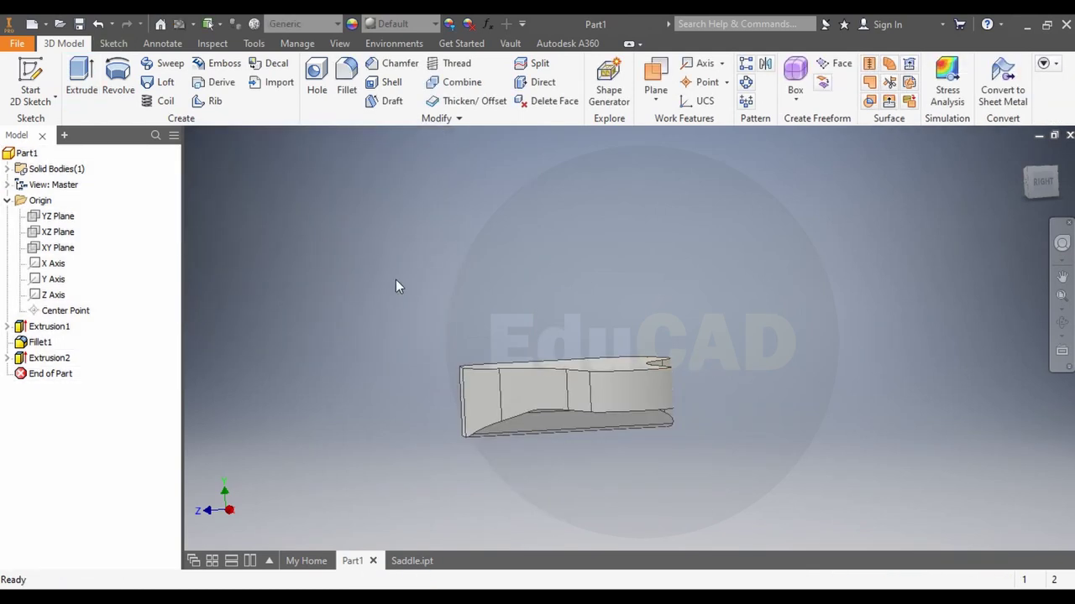
Orbit the cut saddle to an isometric top view and start a Fillet
left_click(1031, 176)
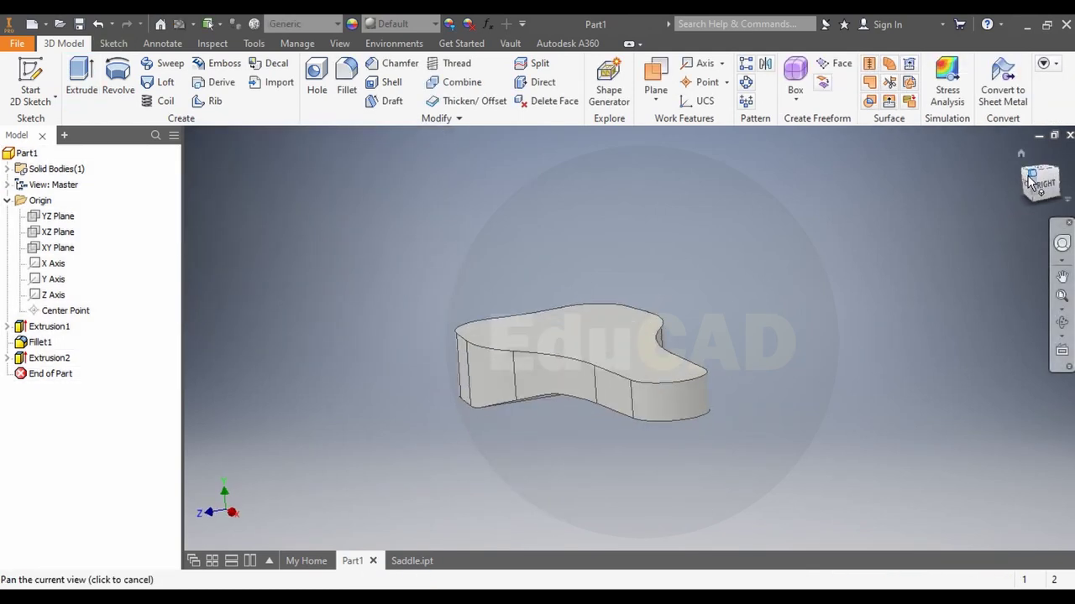
left_click(1033, 193)
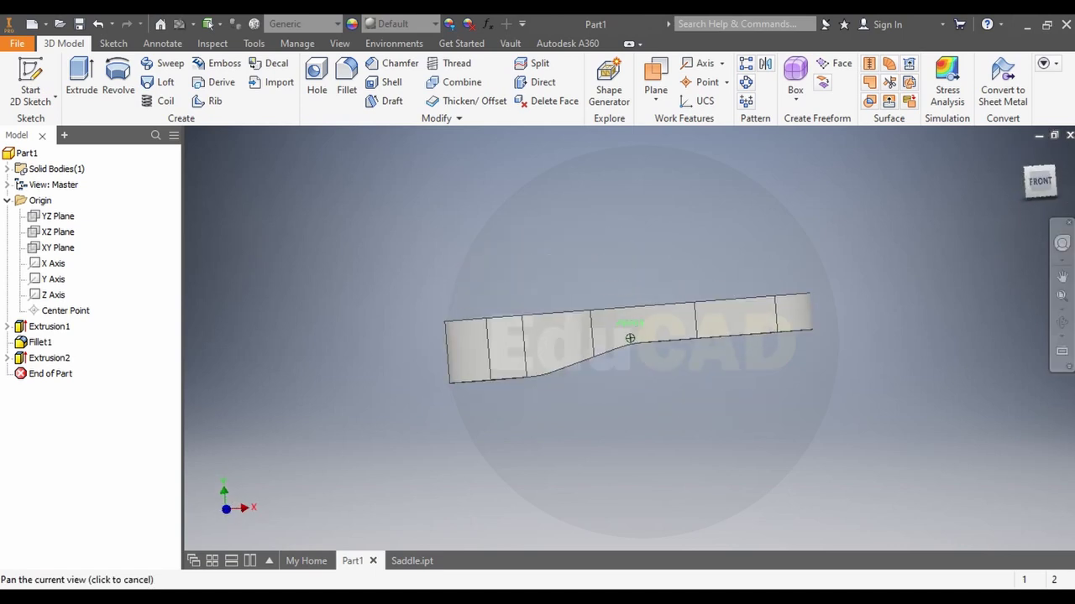
middle_click_drag(629, 338, 630, 338, "shift")
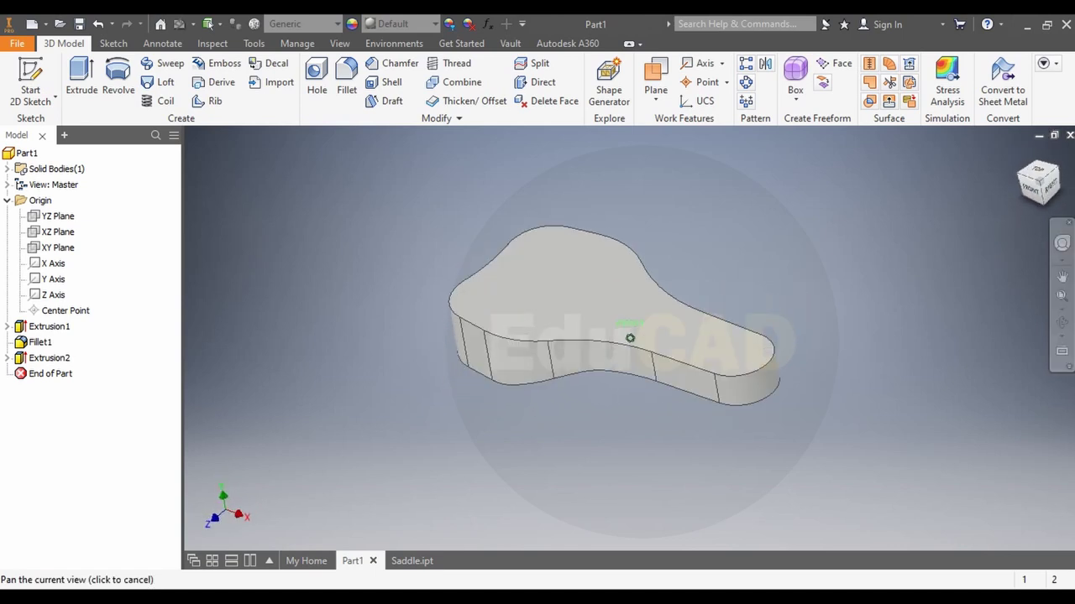
middle_click_drag(630, 338, 630, 338, "shift")
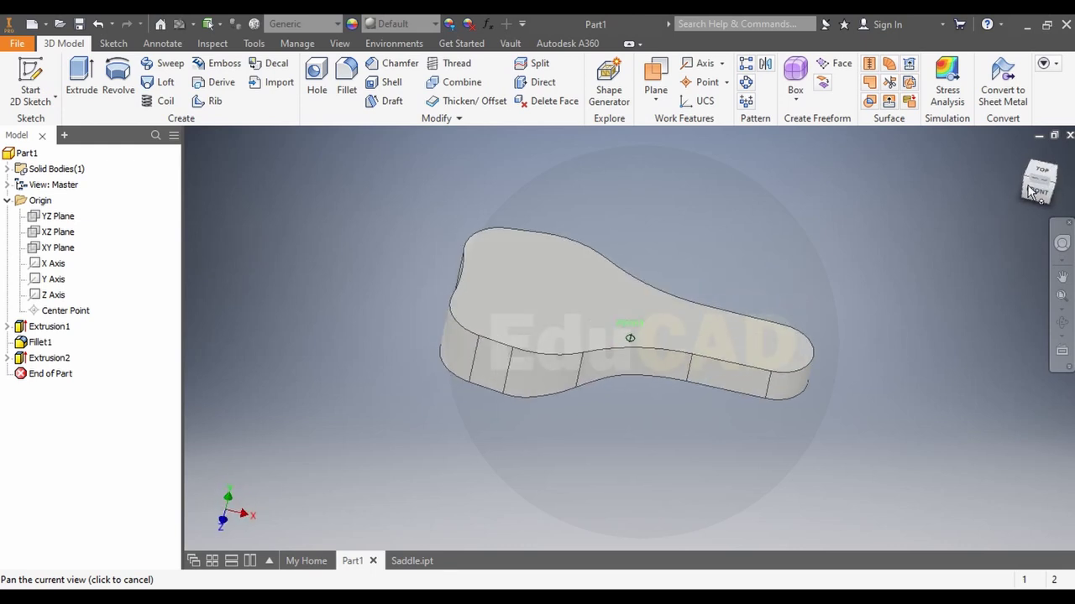
left_click(346, 79)
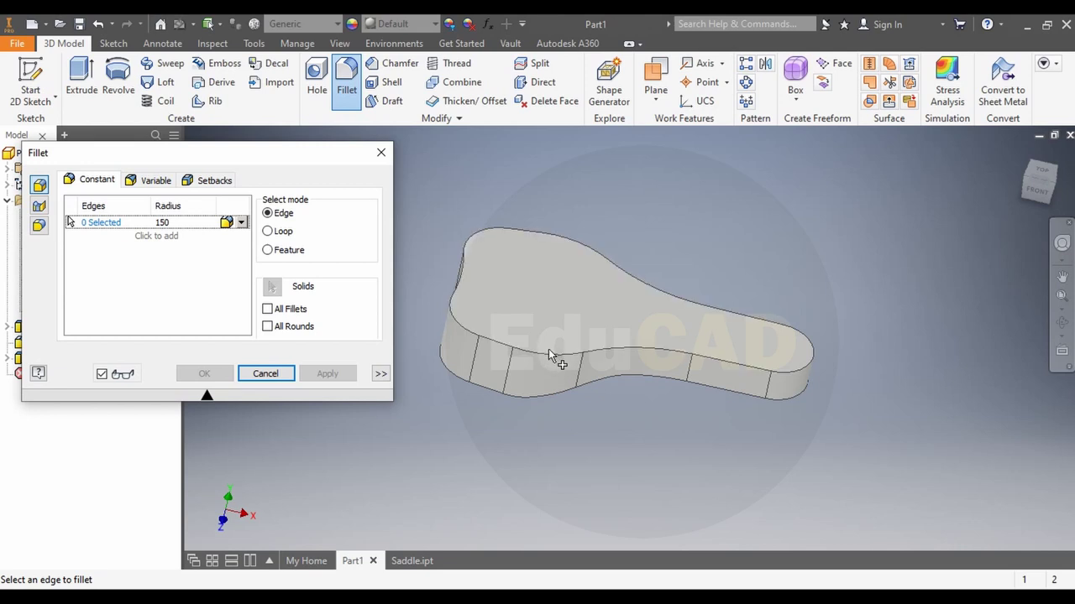
Select the saddle's top edge chain for filleting and try radius values of 5 and 20
left_click(549, 351)
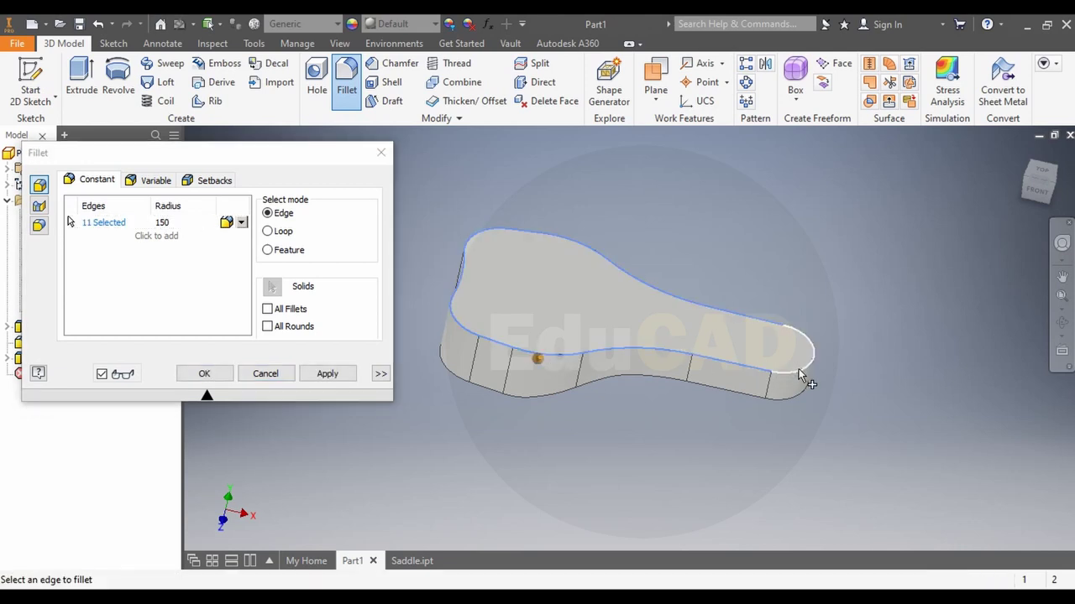
left_click(165, 222)
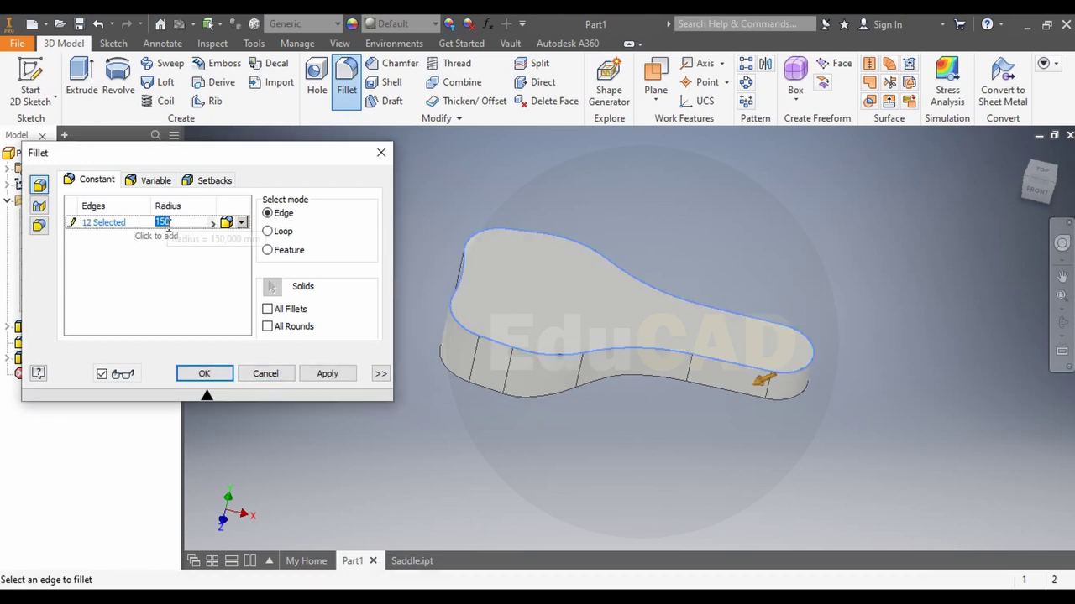
type("25")
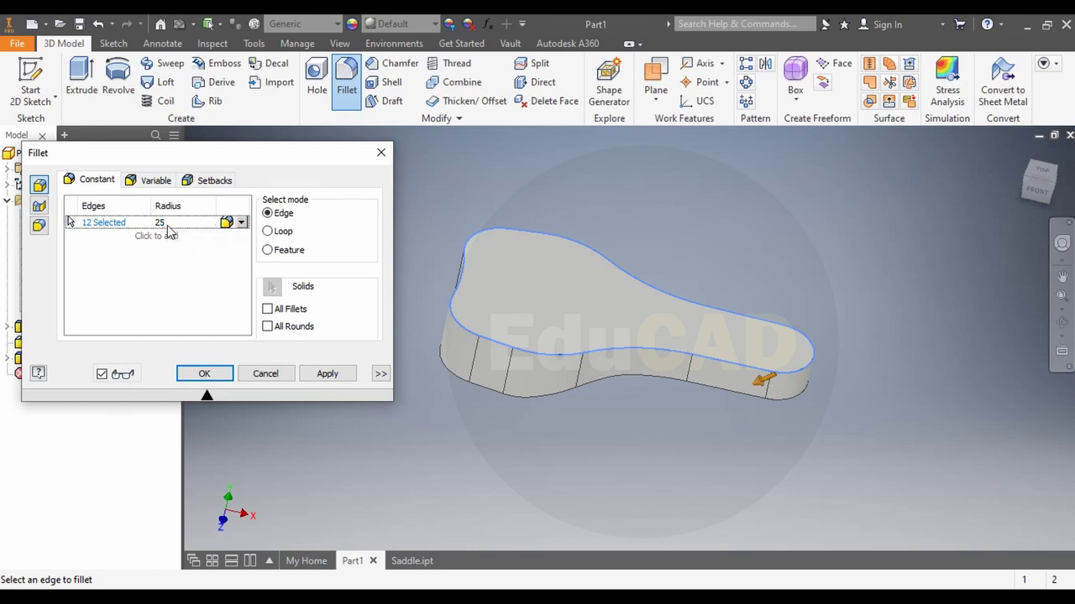
scroll(610, 378, "up", 3)
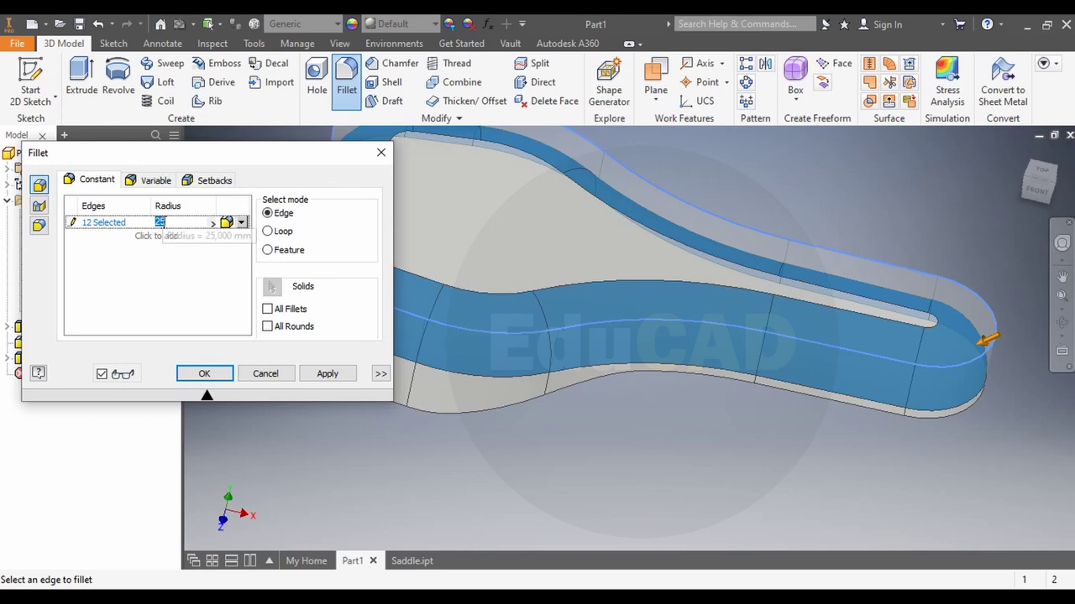
type("20")
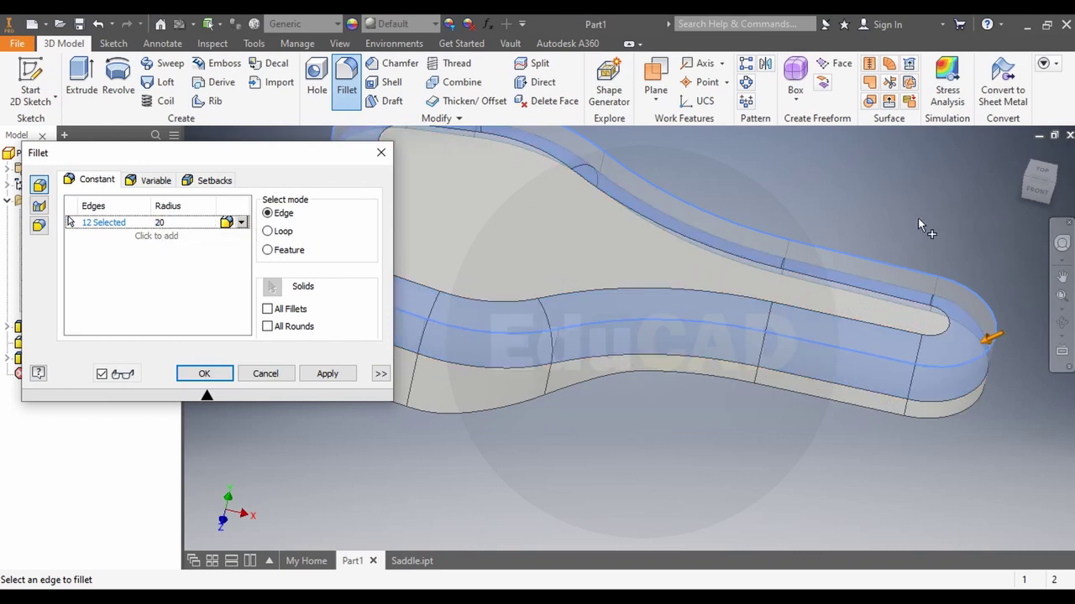
mouse_move(647, 301)
middle_mouse_down("shift")
mouse_move(638, 252)
mouse_move(752, 396)
middle_mouse_up("shift")
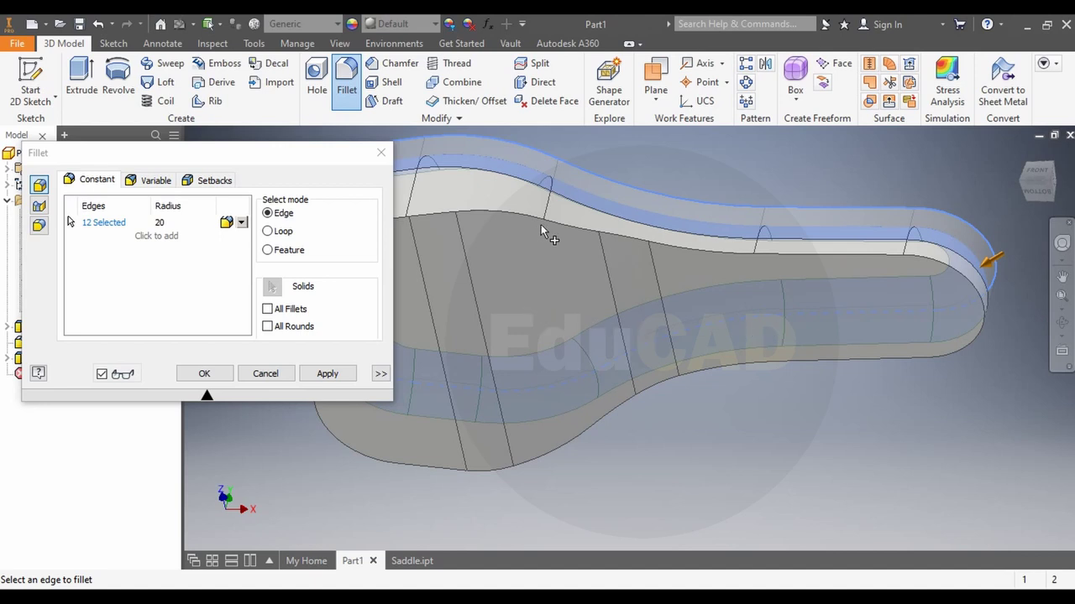
Add the side edge chains and create a 15 mm fillet, accepting the blends that succeed
left_click(851, 256)
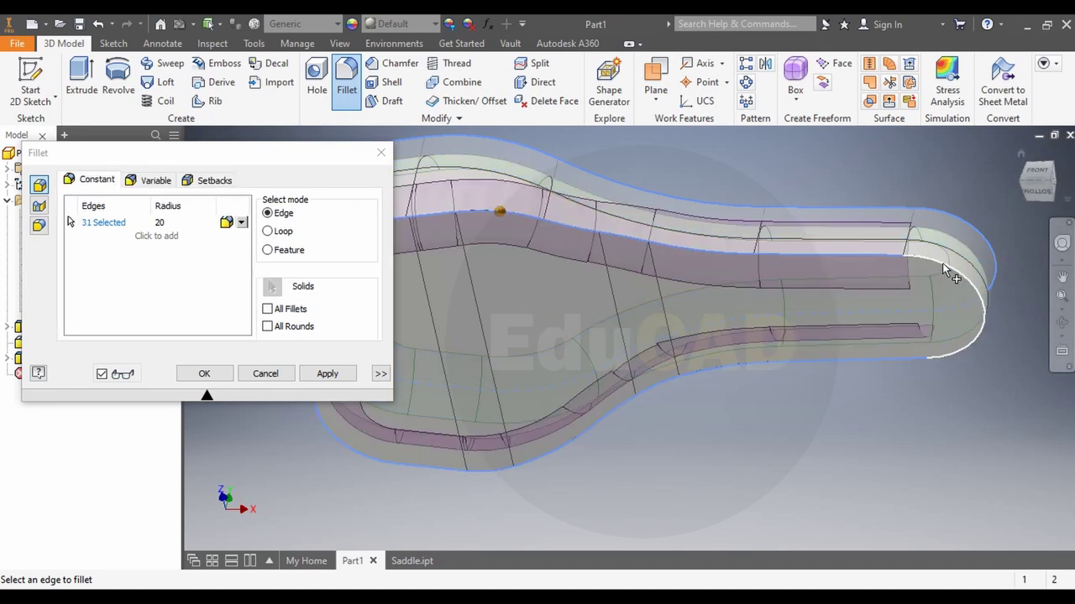
left_click(949, 270)
middle_click_drag(647, 300, 380, 145, "shift")
left_click(160, 224)
type("15")
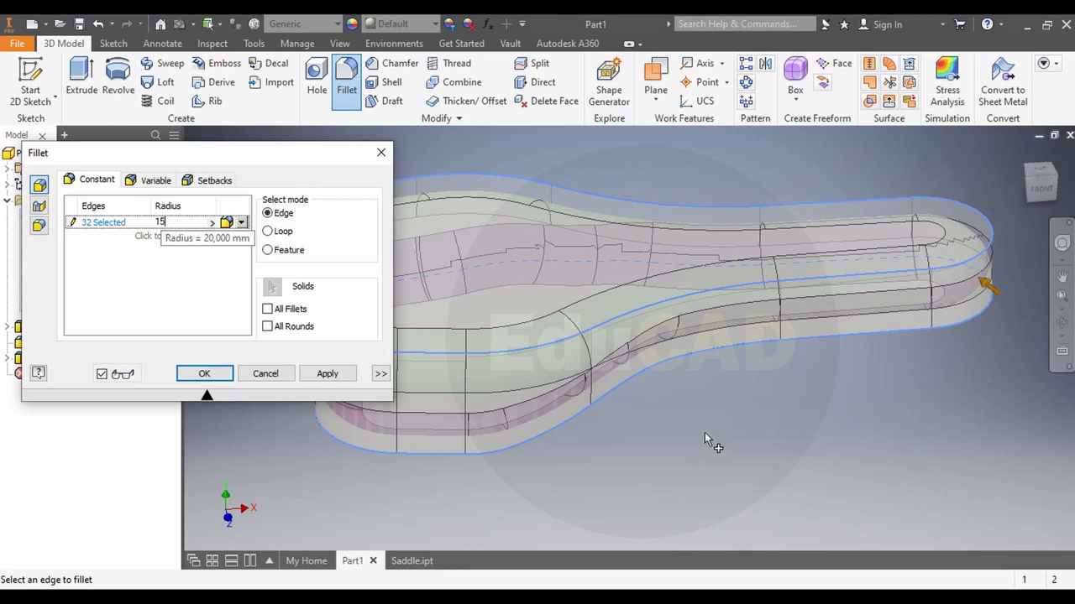
key("Return")
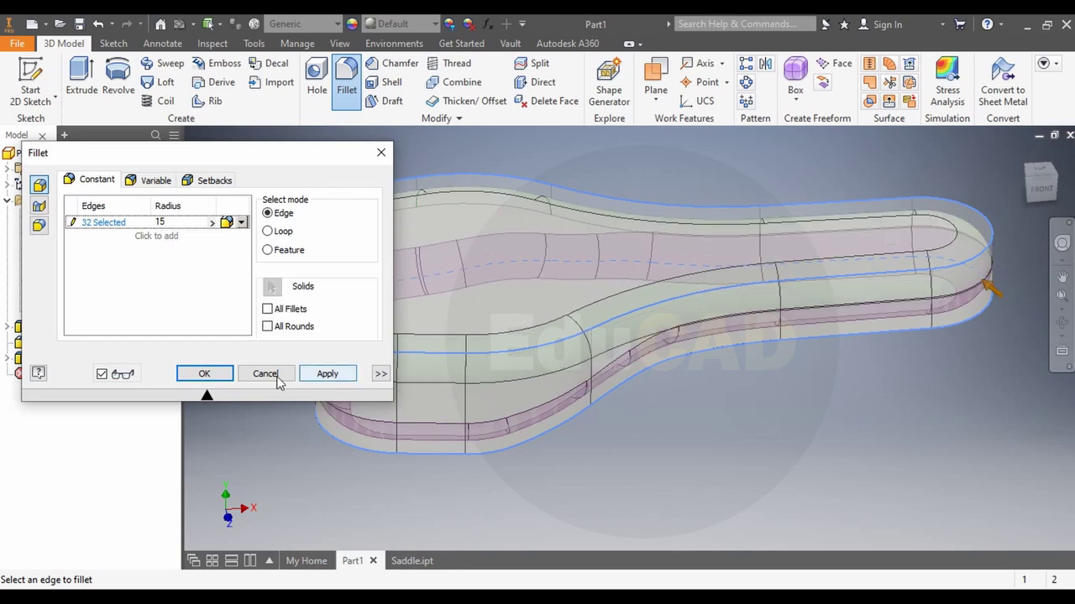
left_click(205, 375)
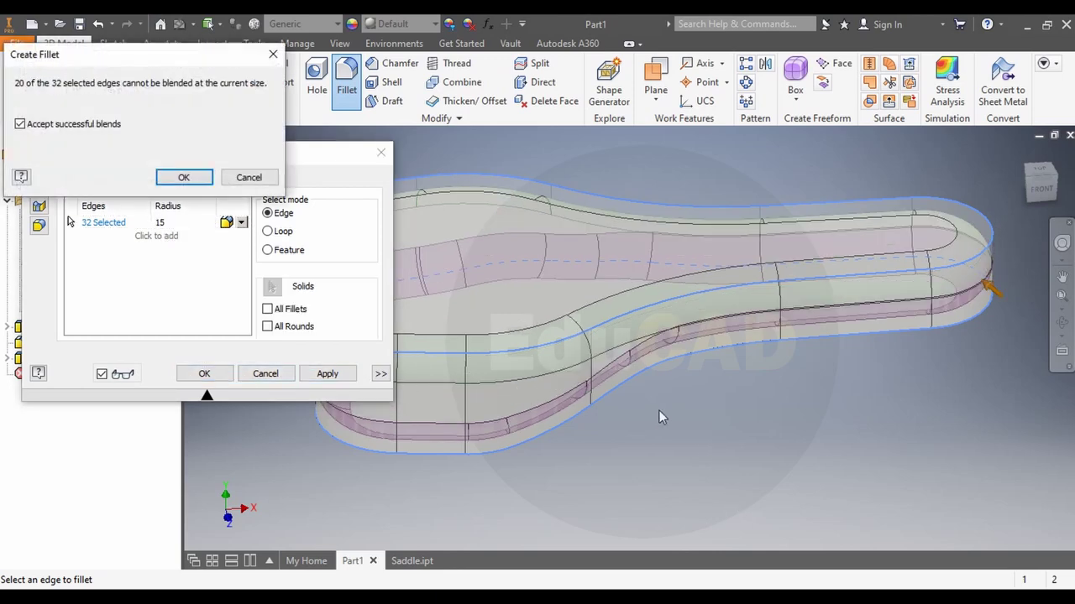
left_click(184, 178)
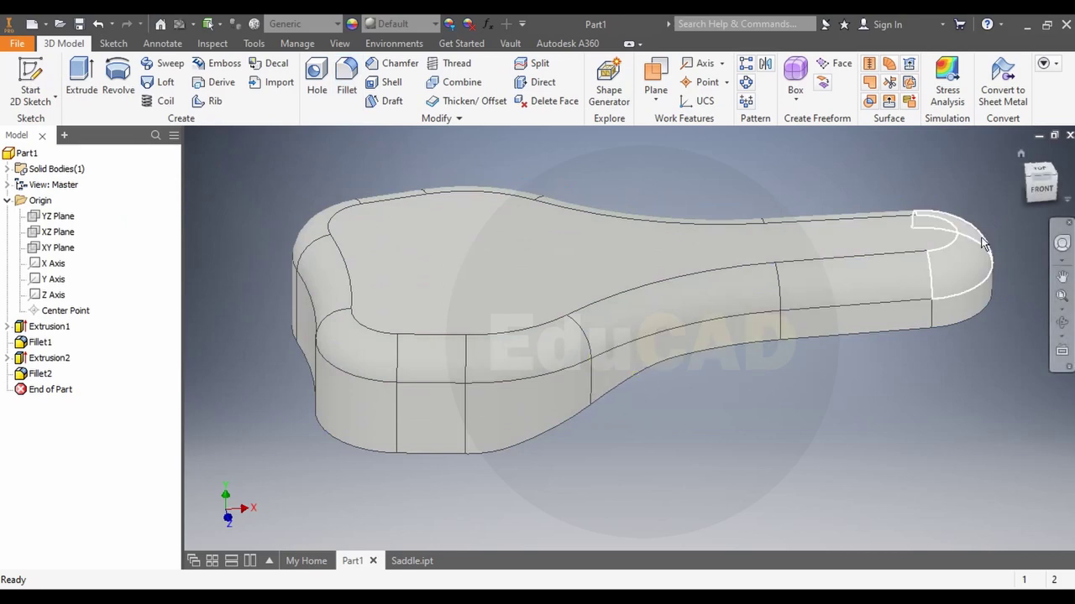
Orbit around the saddle's underside and begin another fillet
middle_click_drag(648, 301, 647, 252, "shift")
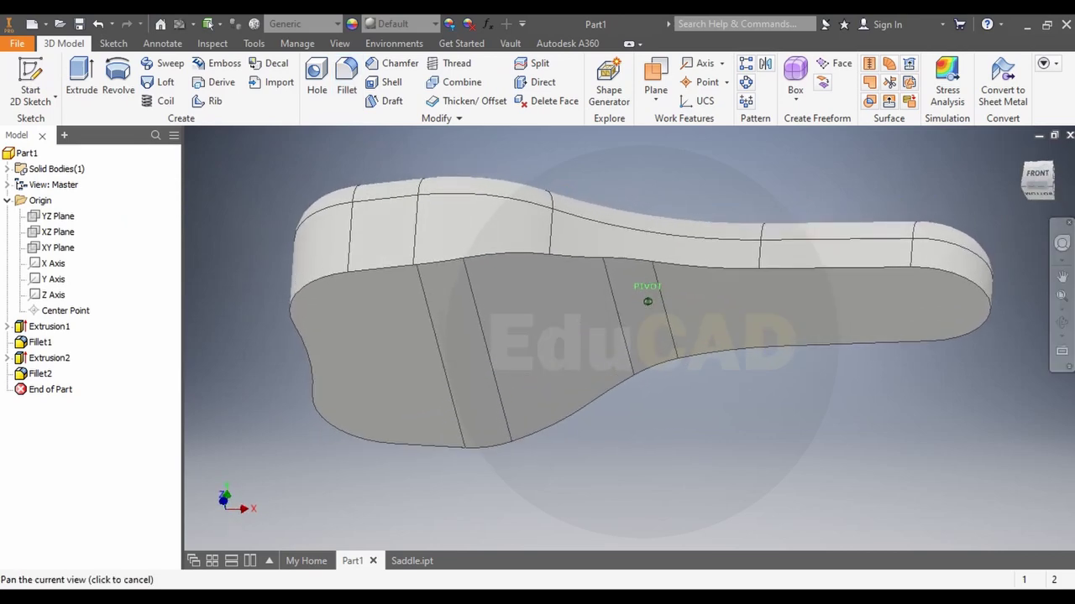
middle_click_drag(647, 301, 915, 190, "shift")
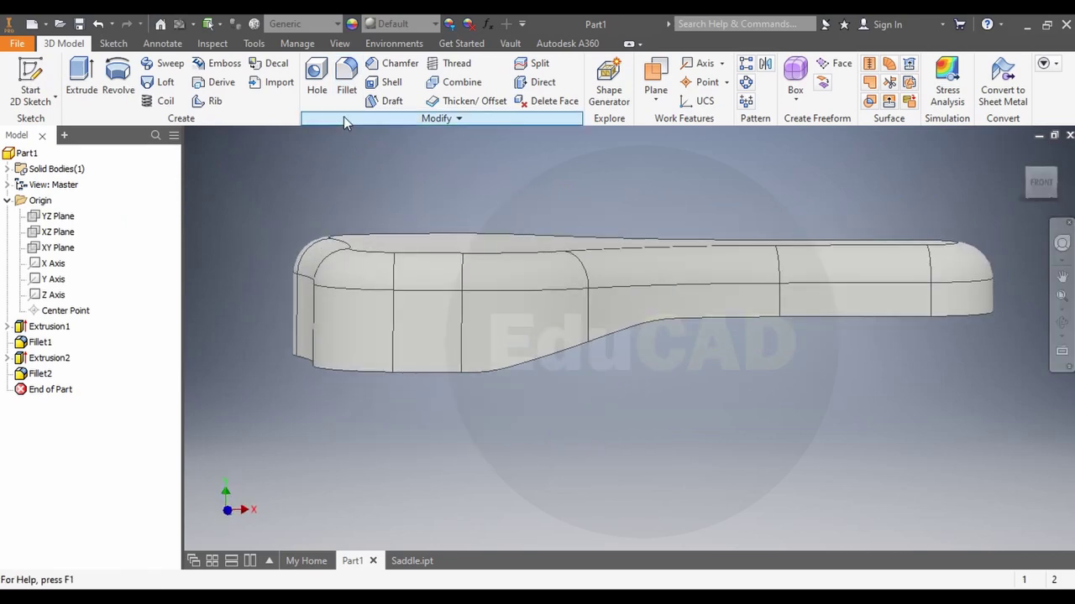
left_click(345, 80)
mouse_move(647, 300)
middle_mouse_down("shift")
mouse_move(69, 221)
mouse_move(719, 382)
middle_mouse_up("shift")
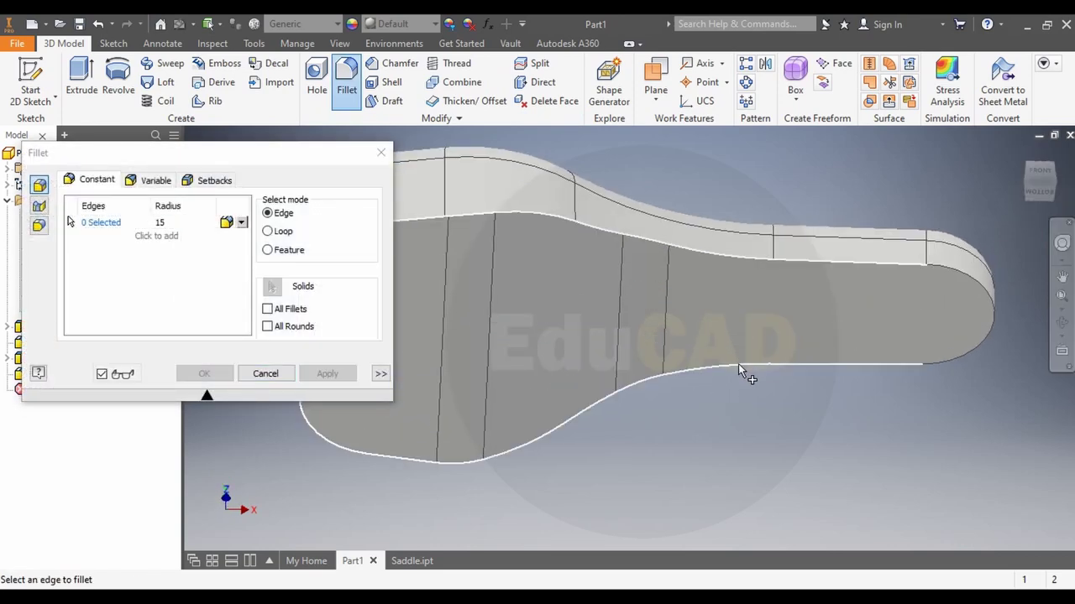
Fillet the saddle's bottom outline edge chain with a 10 mm radius
left_click(738, 363)
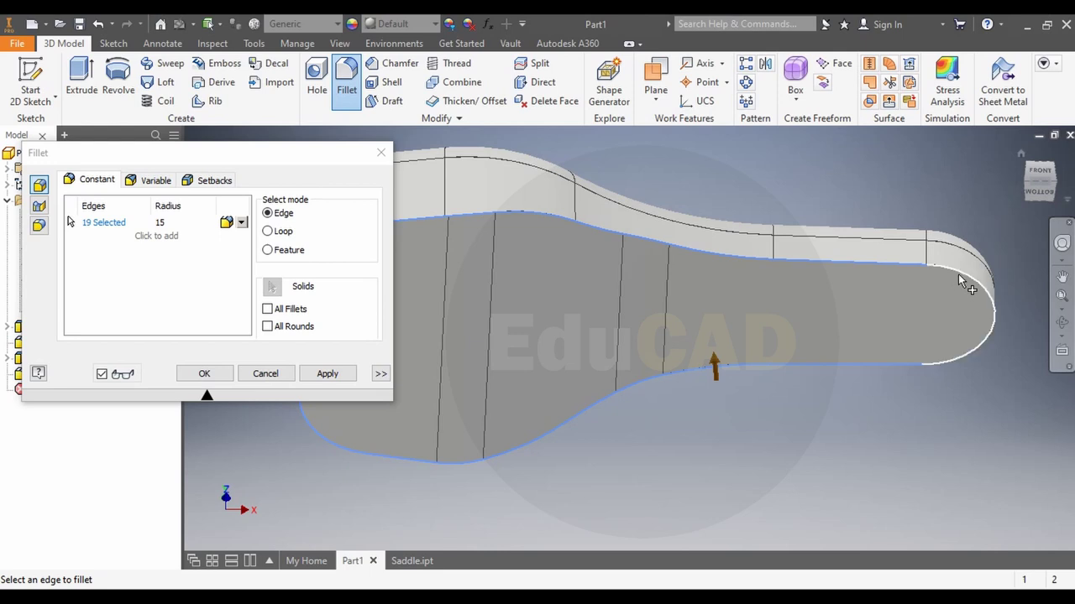
left_click(162, 223)
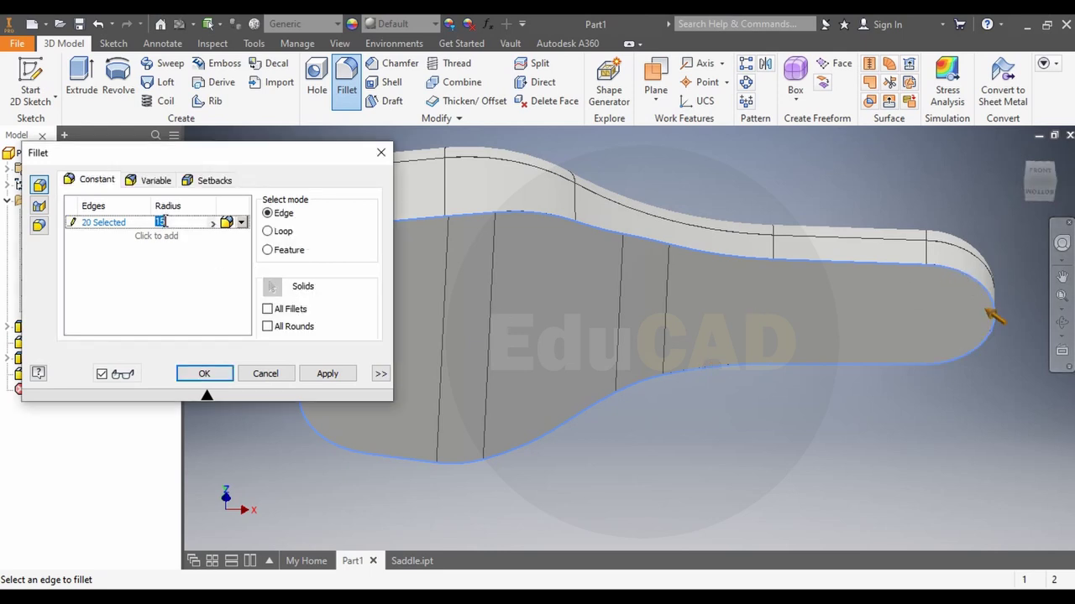
type("10")
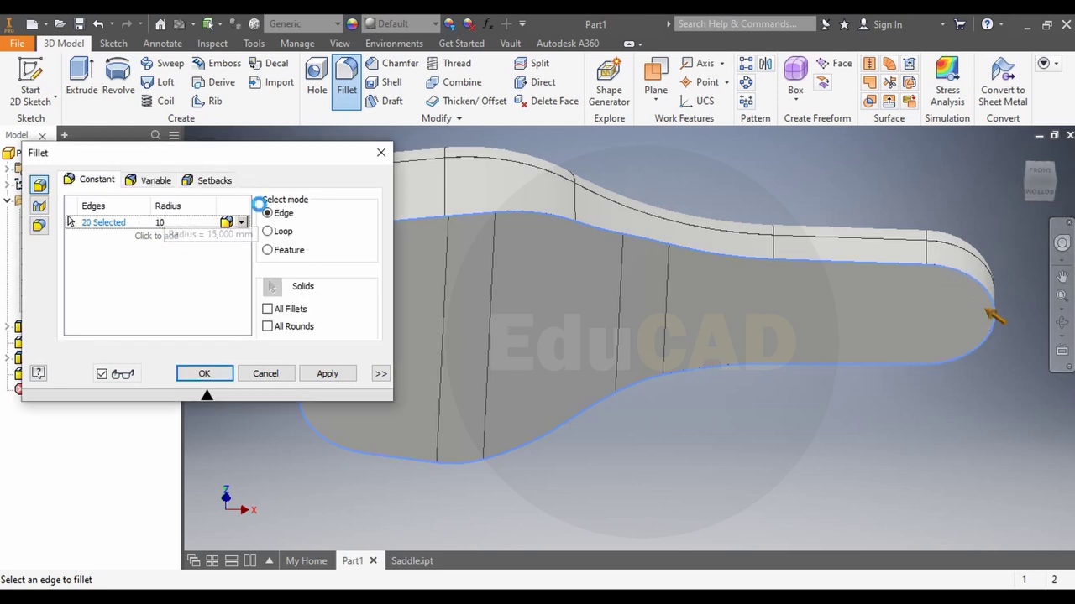
scroll(690, 246, "up", 2)
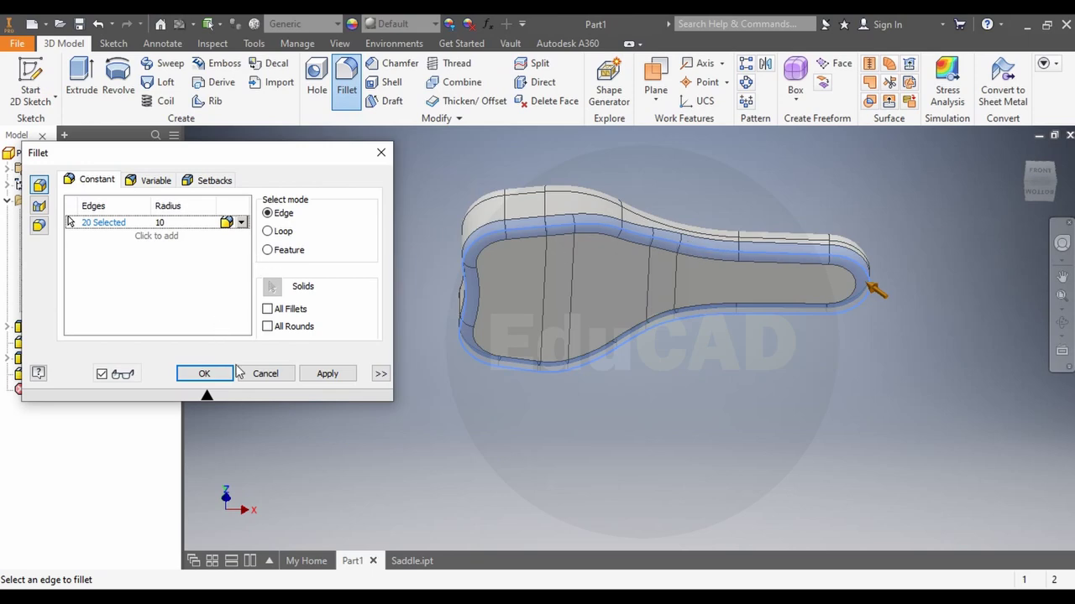
left_click(205, 373)
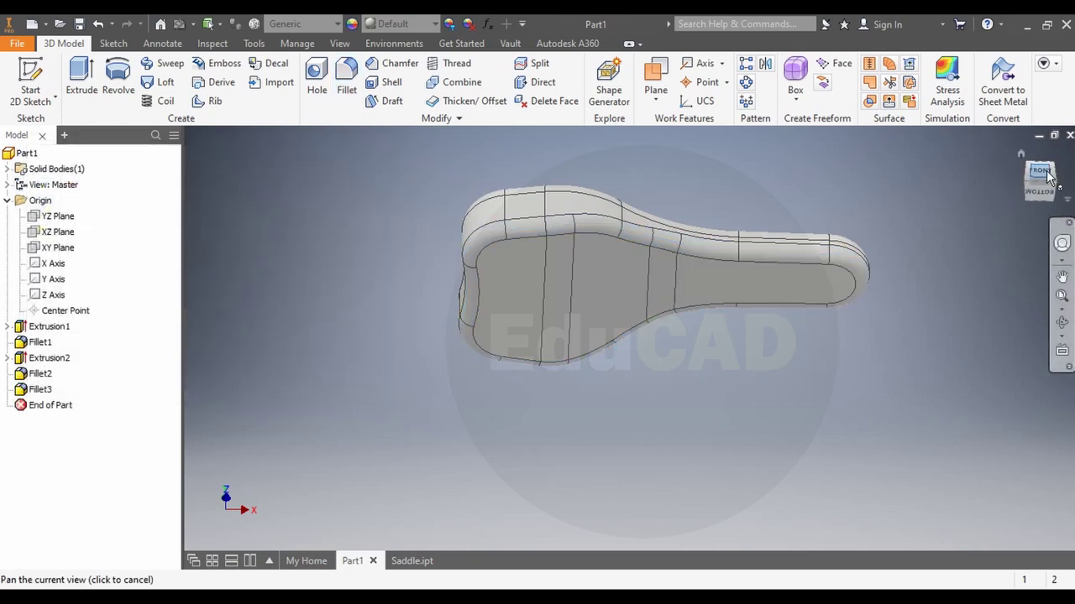
Orbit to a top view, cancel the fillet command, and bring up the top face's context menu
left_click_drag(1047, 176, 1037, 180)
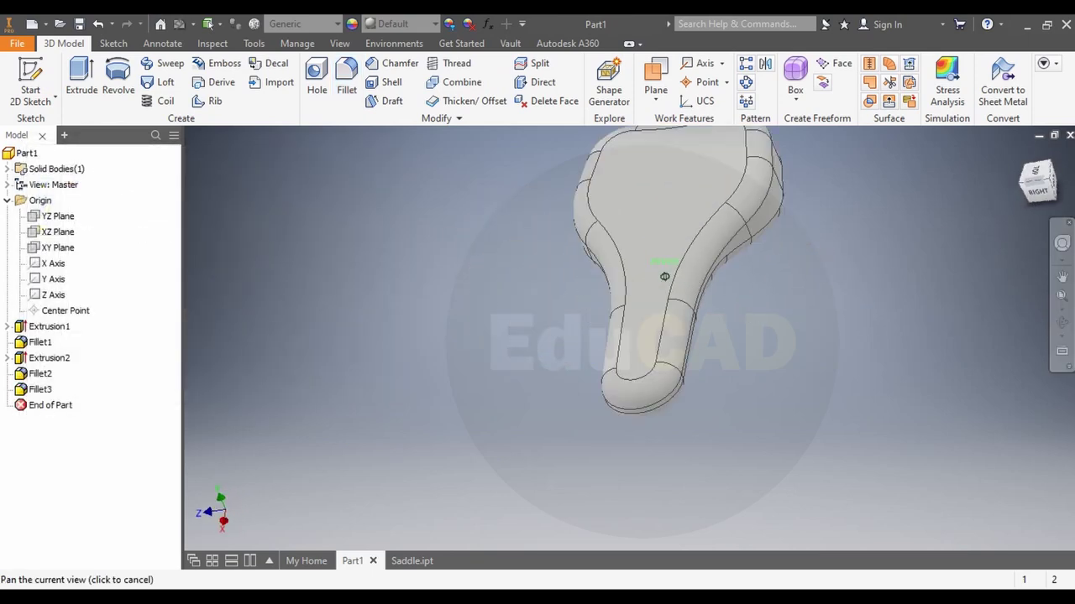
middle_click_drag(664, 276, 664, 276, "shift")
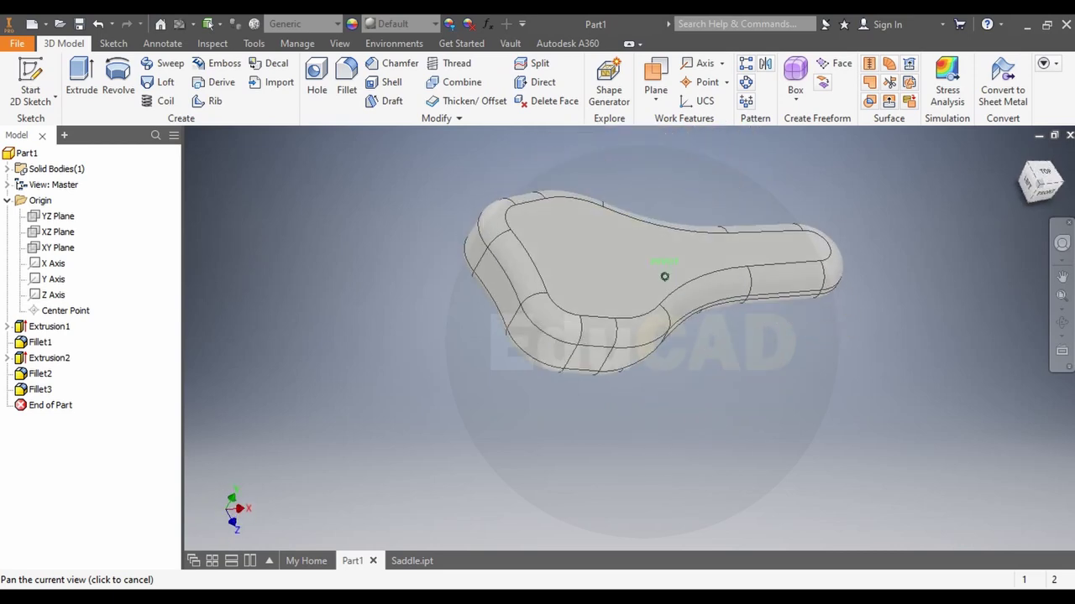
middle_click_drag(665, 276, 701, 254, "shift")
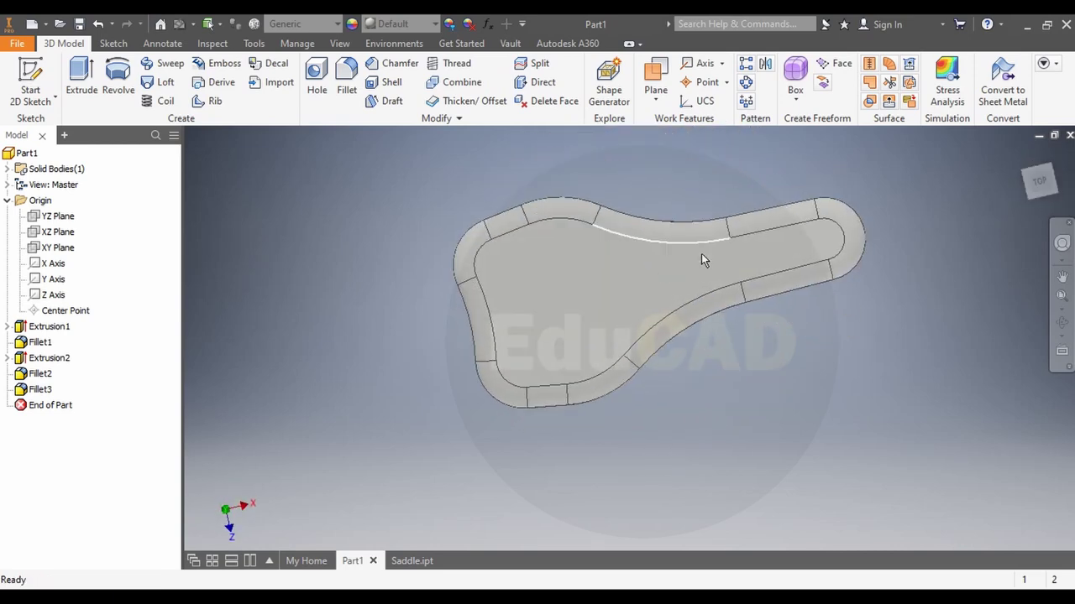
key("f")
right_click(554, 314)
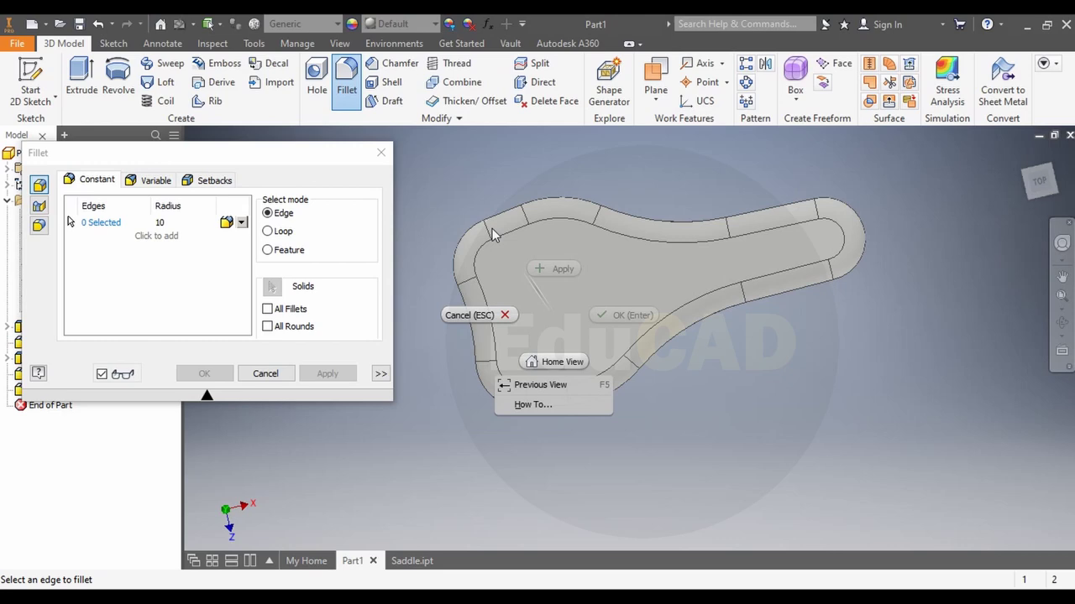
left_click(379, 154)
left_click(378, 155)
right_click(561, 286)
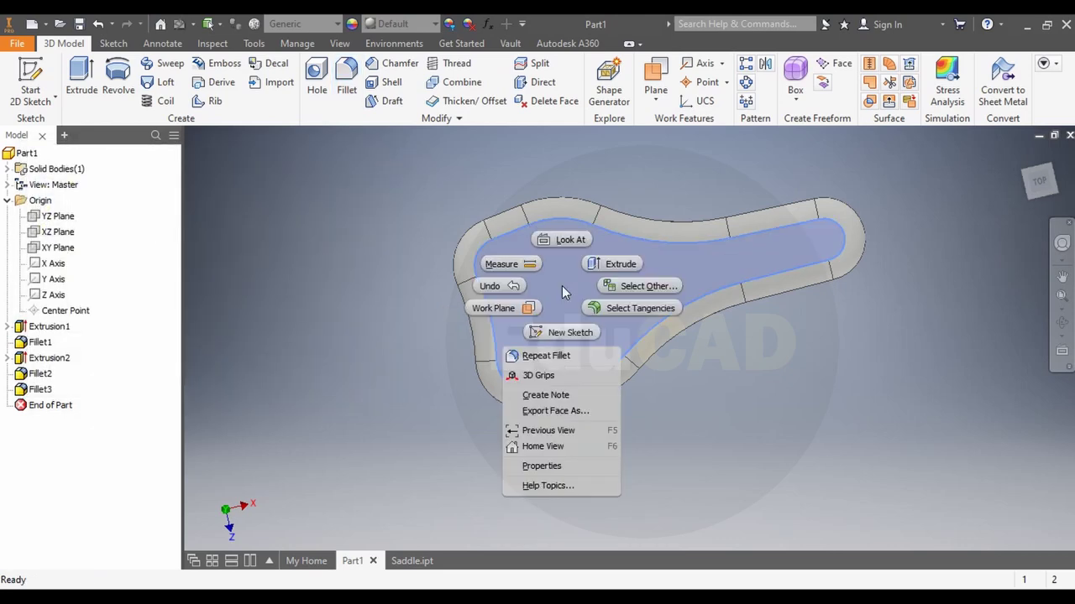
Start a new sketch on the saddle's top face and project the inner rear arc edge
left_click(561, 332)
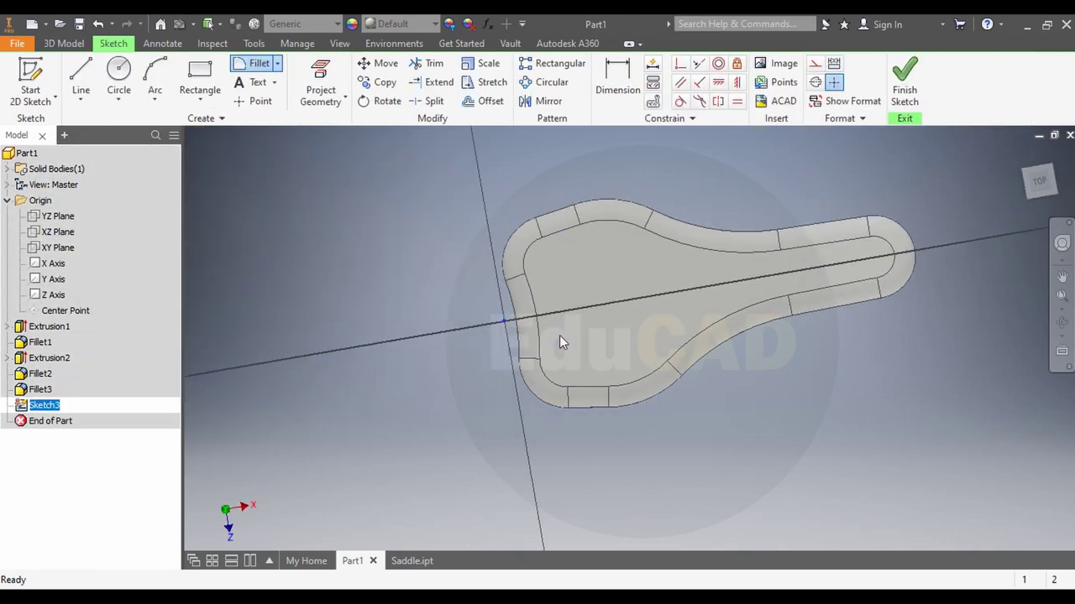
scroll(775, 342, "up", 3)
scroll(827, 376, "down", 3)
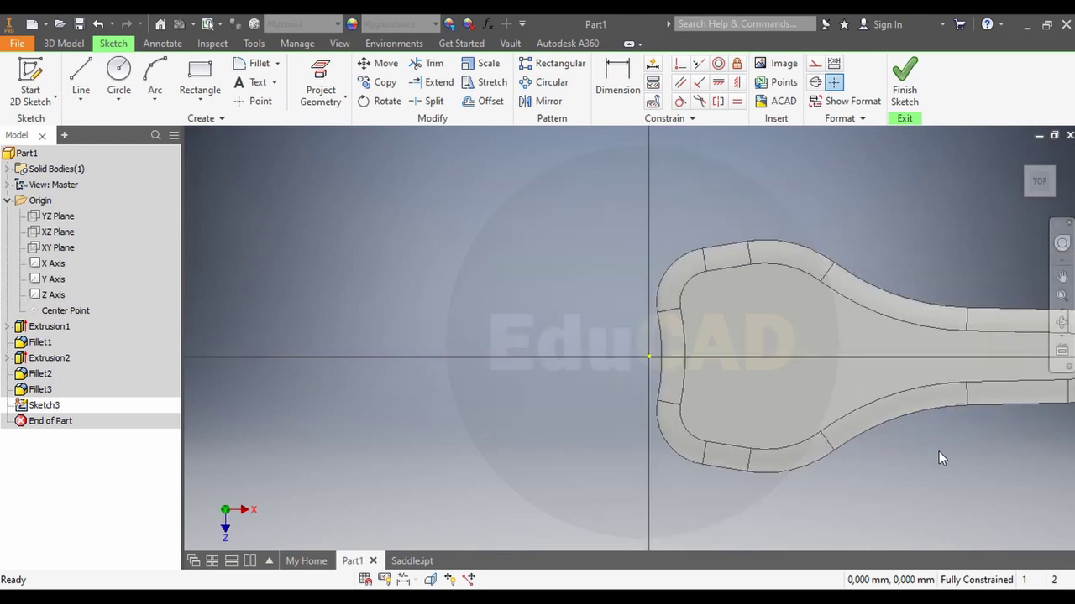
scroll(937, 449, "up", 3)
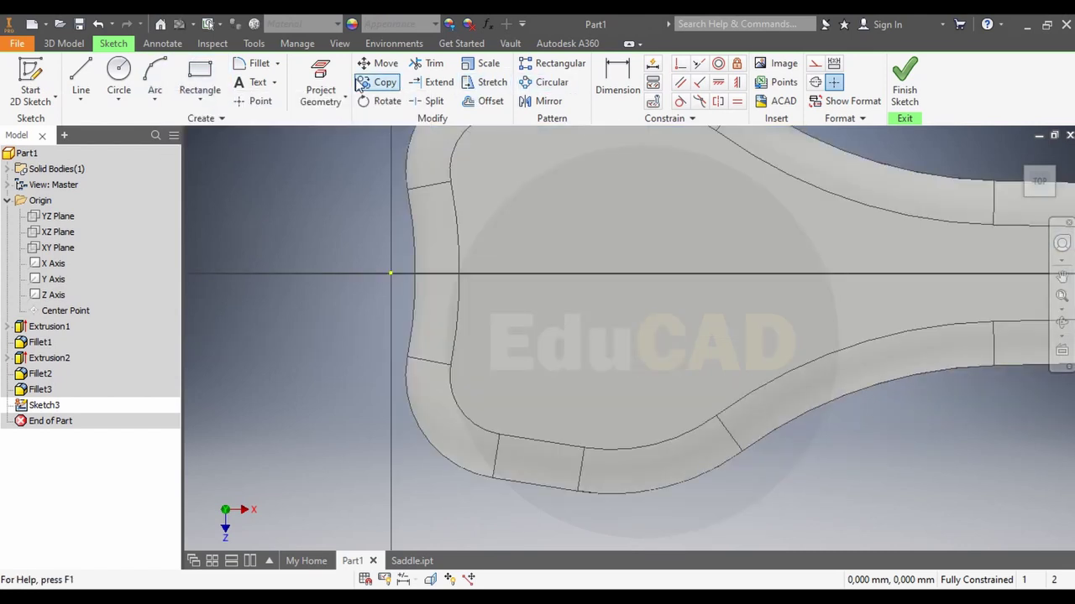
key("p")
left_click(458, 229)
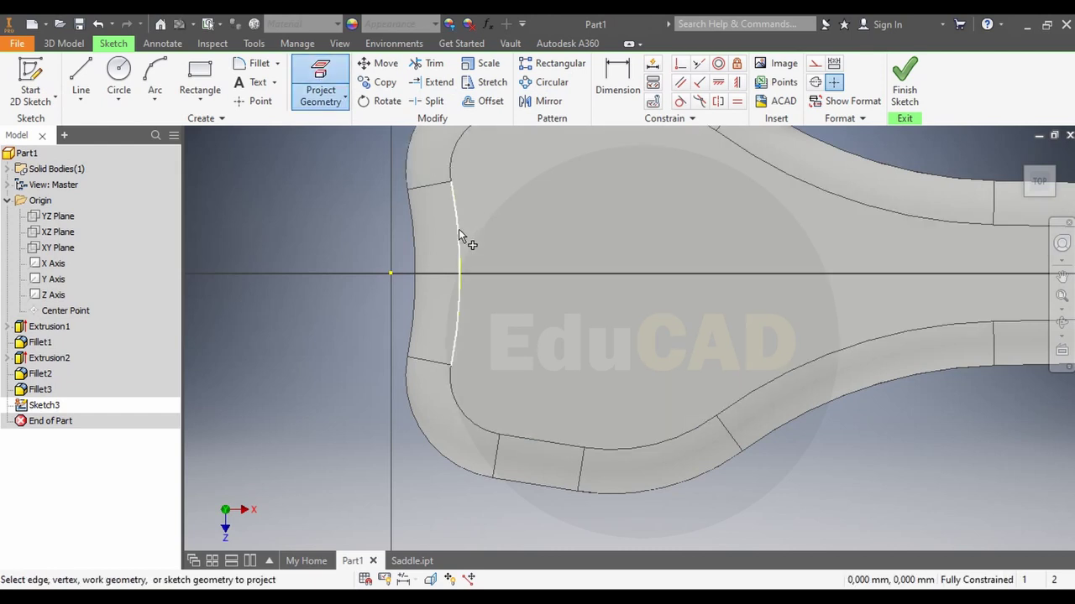
Draw two lines from the arc's ends to a tip on the horizontal axis
left_click(81, 74)
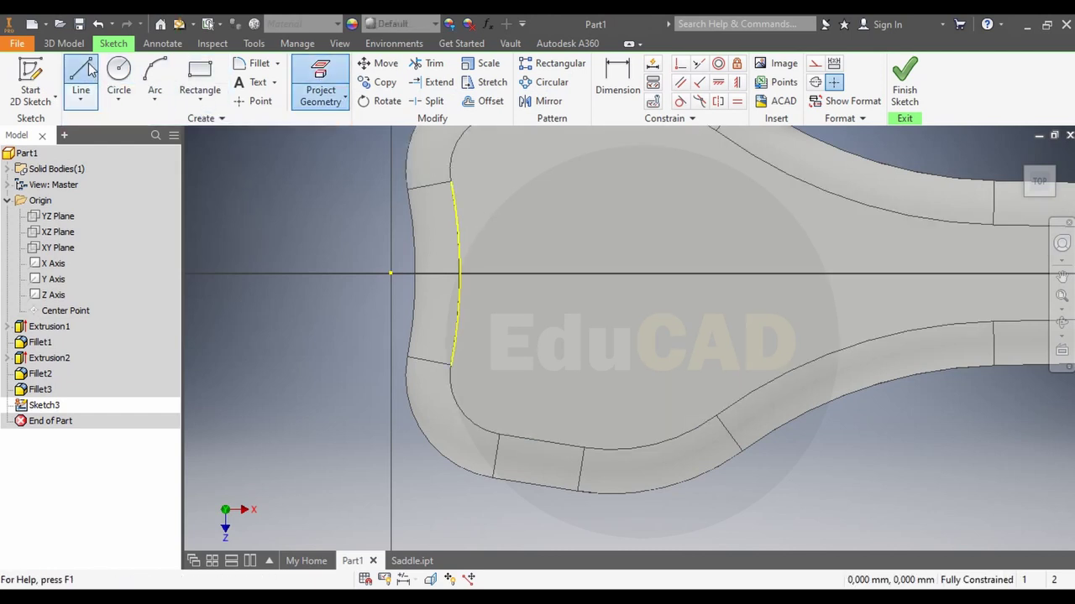
left_click(452, 181)
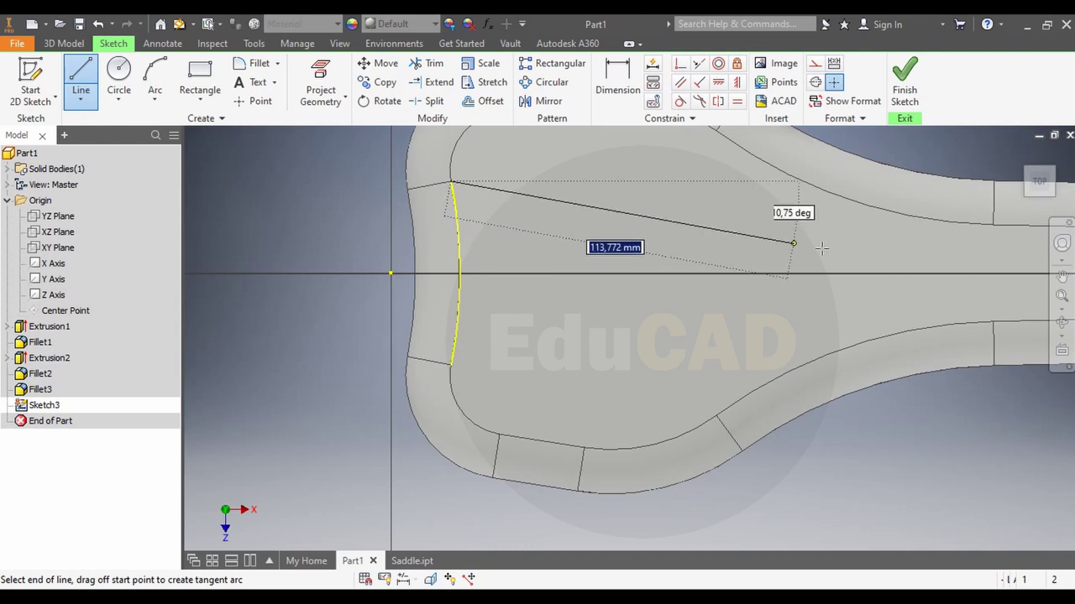
left_click(888, 273)
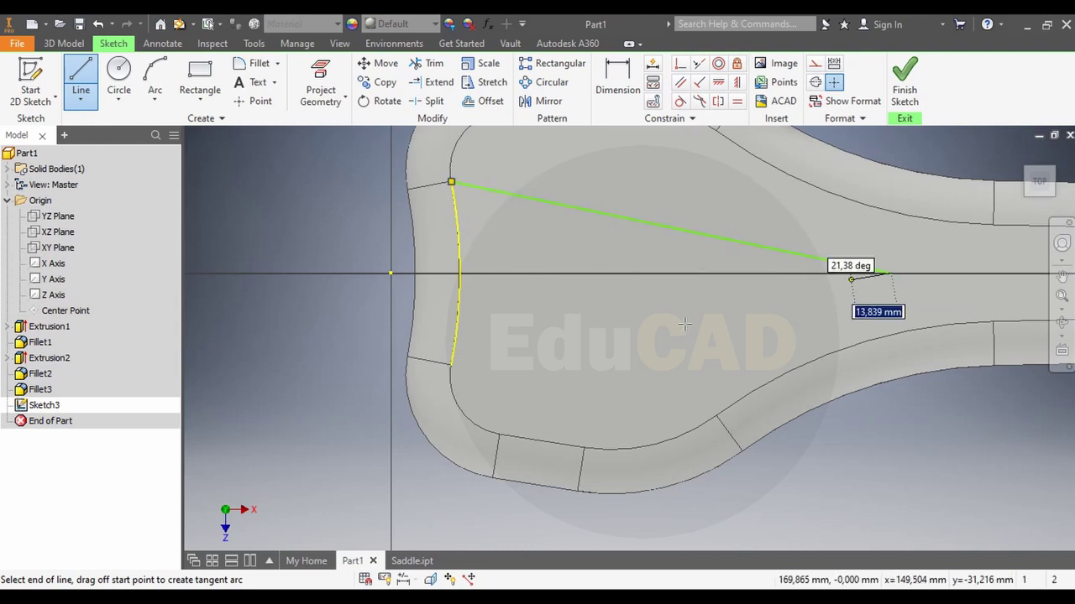
left_click(452, 365)
right_click(259, 283)
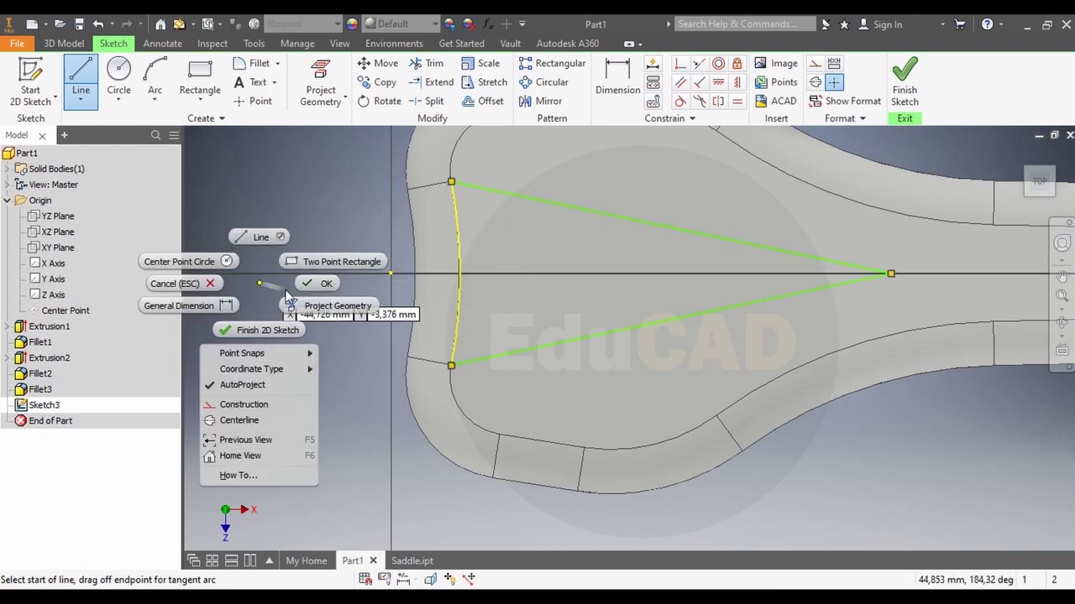
left_click(319, 283)
Dimension the triangle's tip 175 mm from the vertical origin axis
left_click(617, 84)
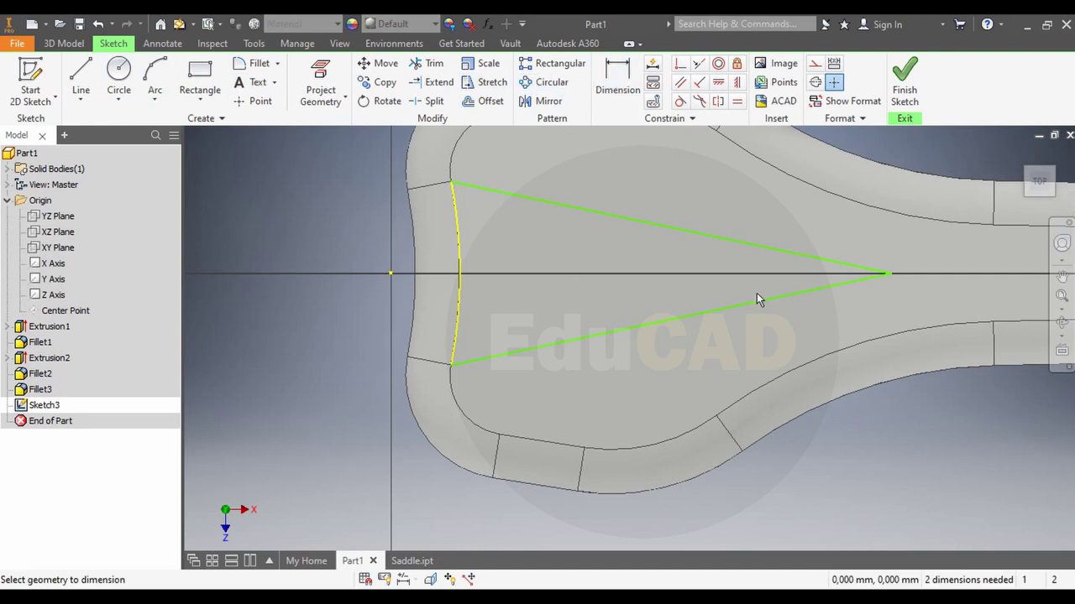
left_click(391, 277)
left_click(605, 166)
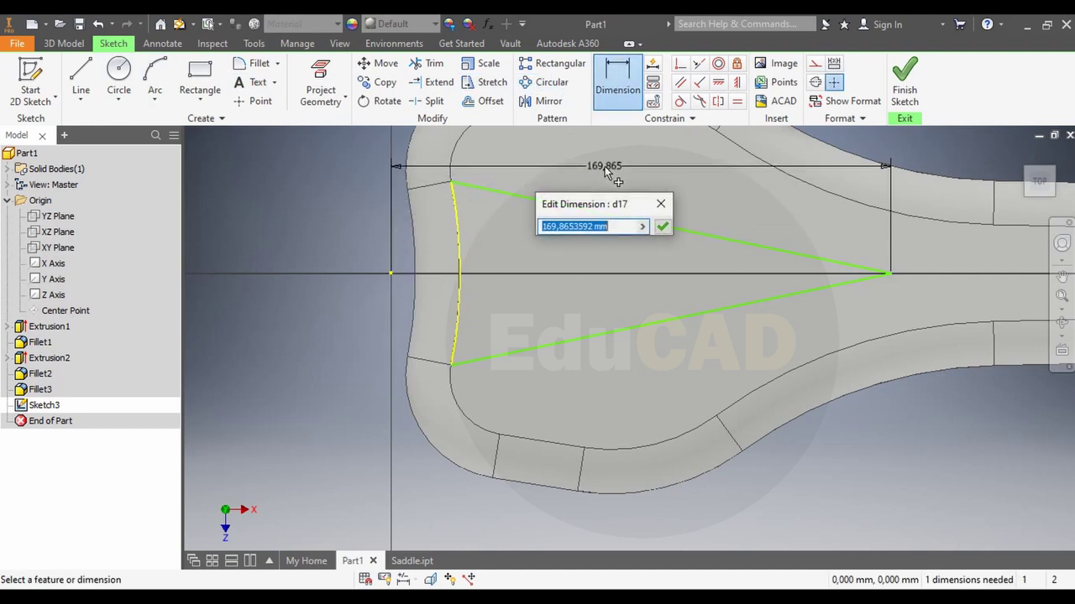
type("175")
key("Return")
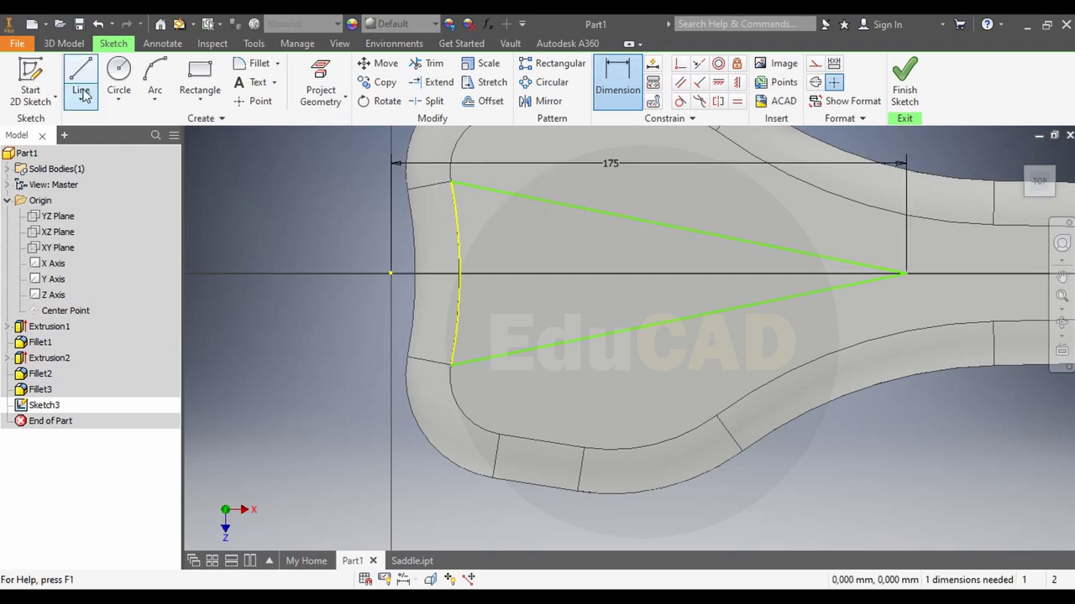
left_click(63, 43)
middle_click_drag(478, 290, 513, 292, "shift")
Extrude the triangle profile downward into the saddle to cut a shallow pocket
scroll(514, 292, "down", 3)
key("e")
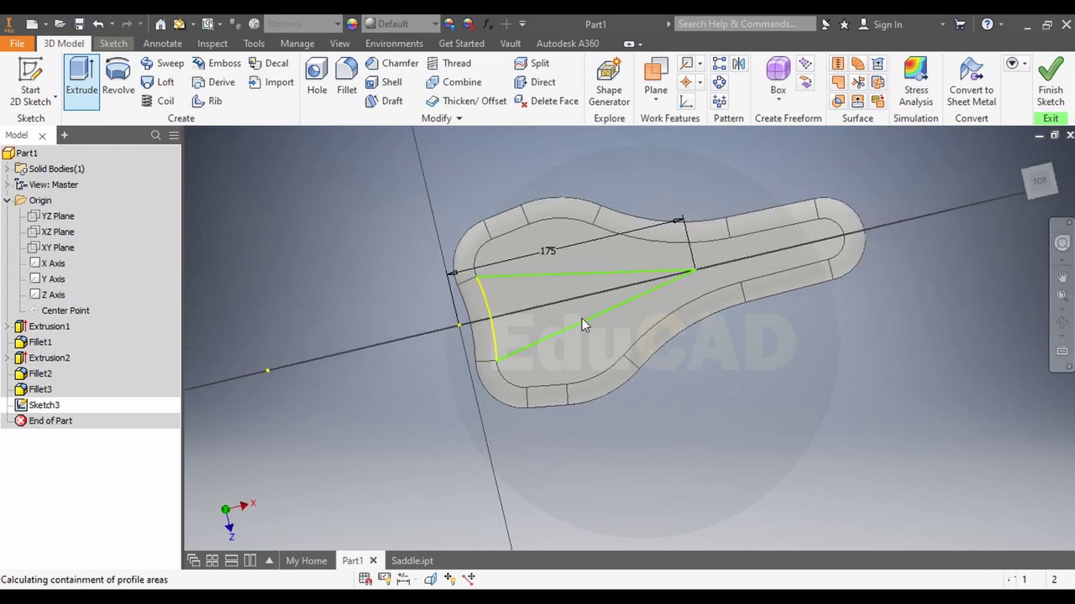
scroll(581, 319, "up", 4)
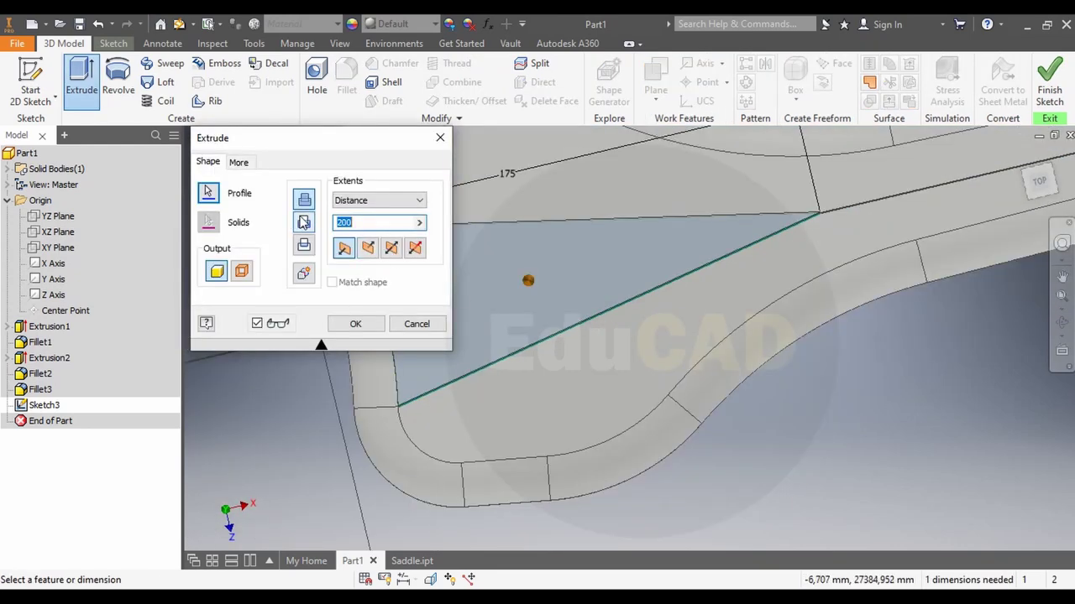
left_click(367, 248)
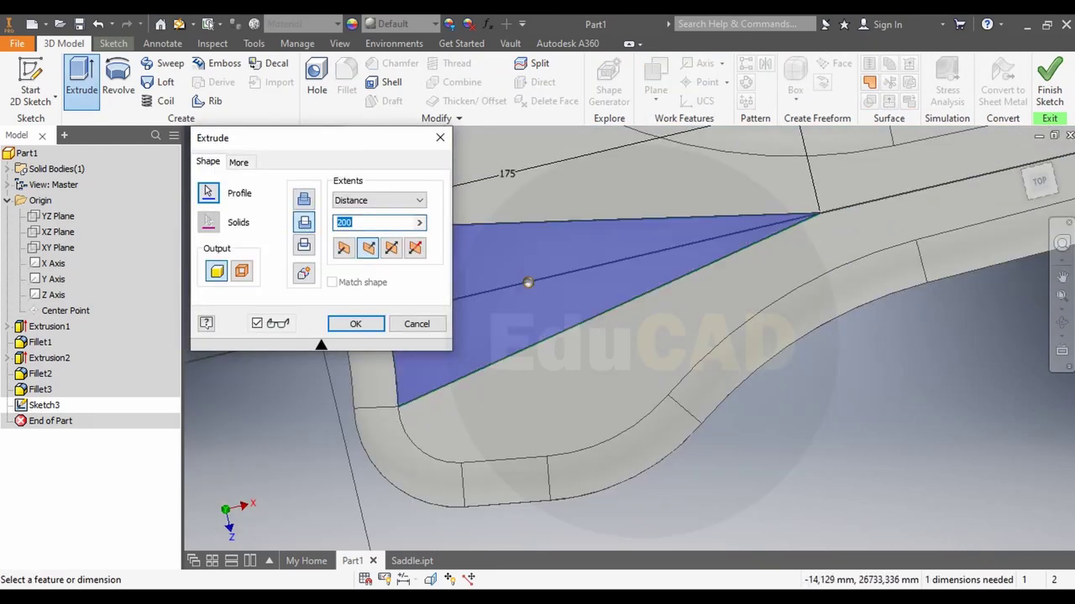
type("5")
key("Return")
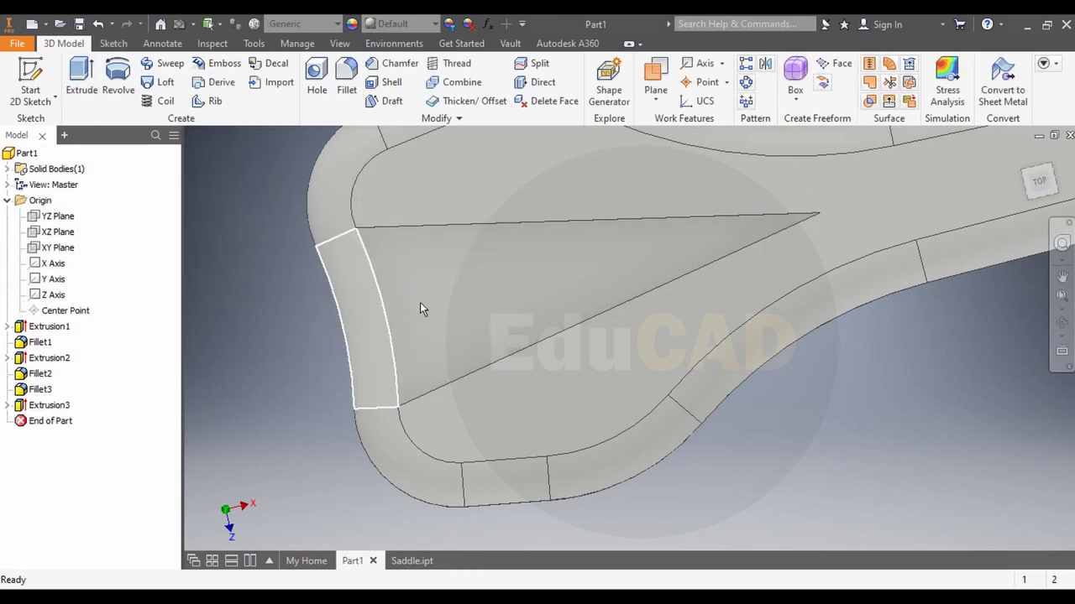
middle_click_drag(756, 226, 747, 220, "shift")
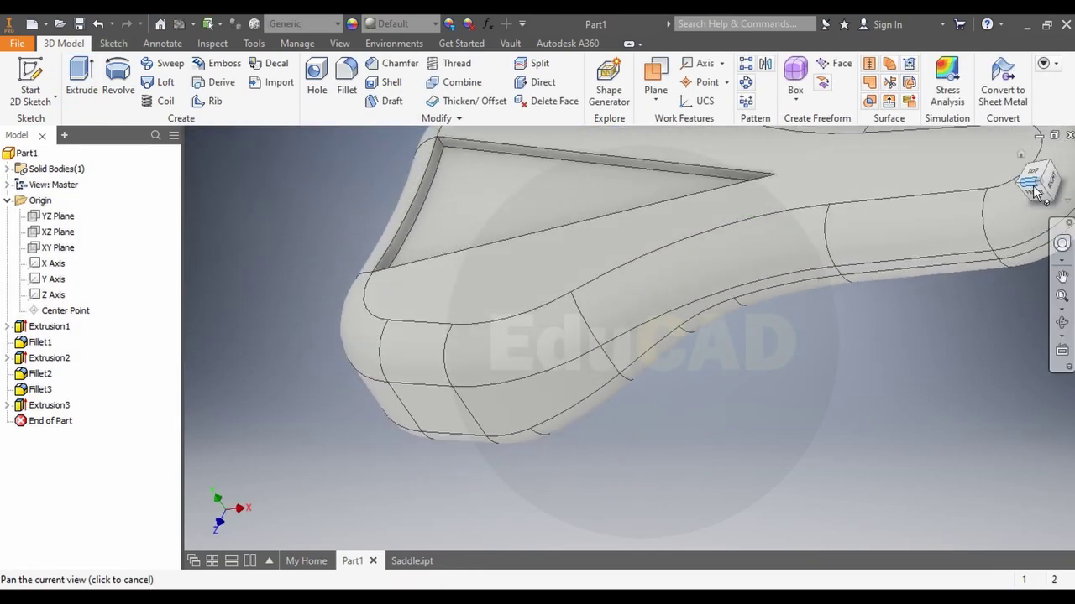
Fillet the triangular pocket's four edges with a 15 mm radius
left_click(353, 80)
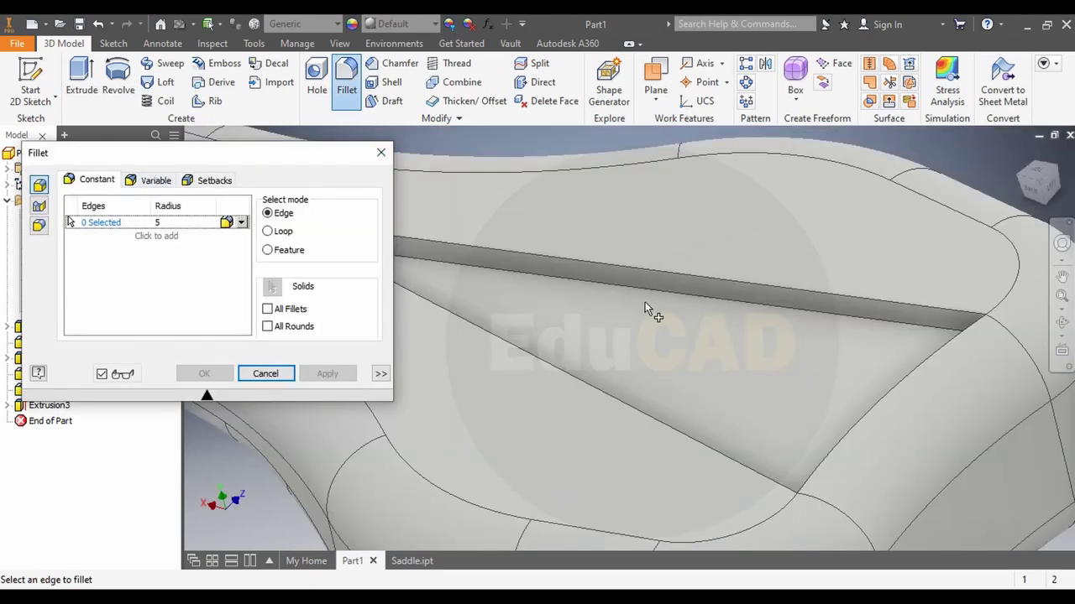
left_click(667, 270)
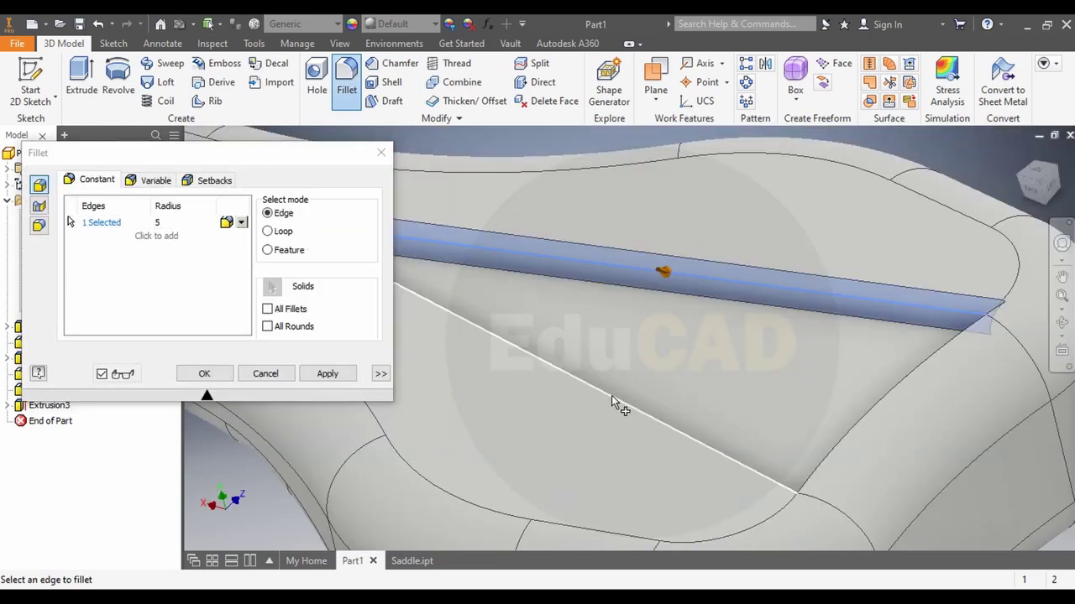
left_click(606, 399)
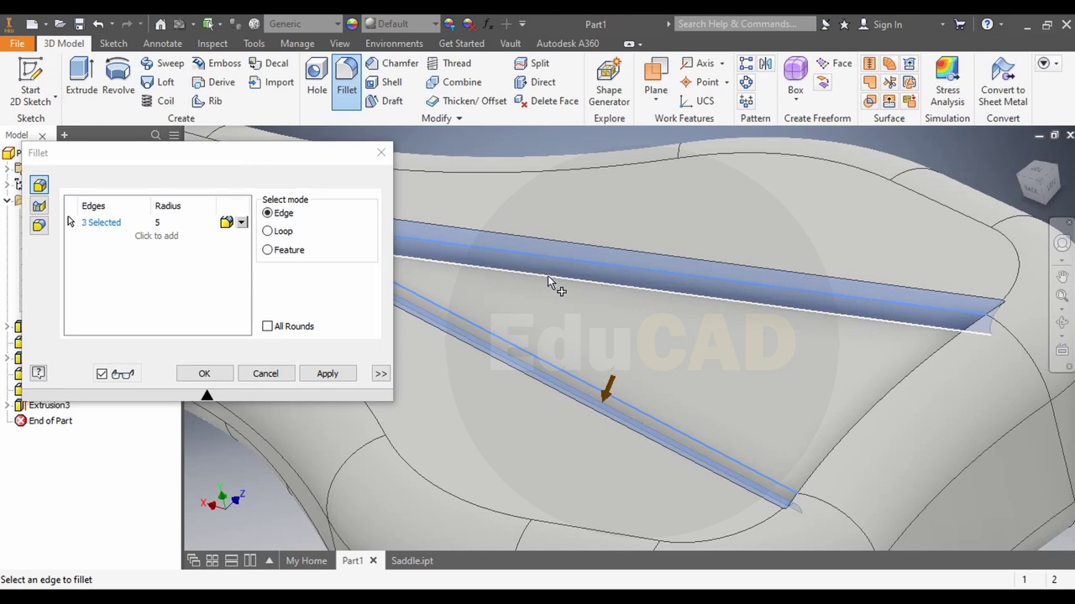
left_click(548, 275)
left_click(1042, 187)
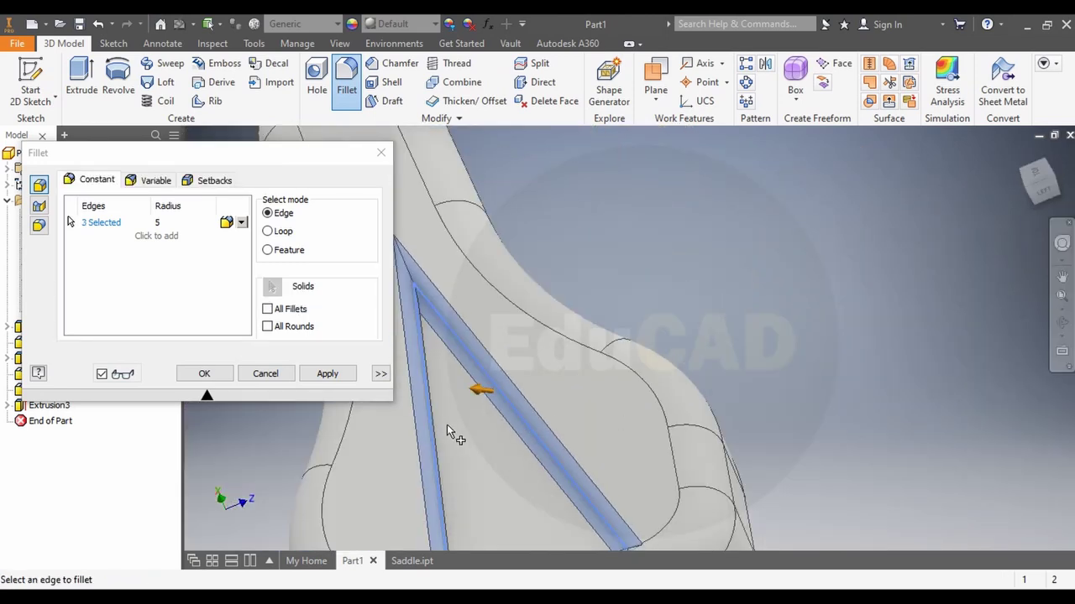
left_click(435, 420)
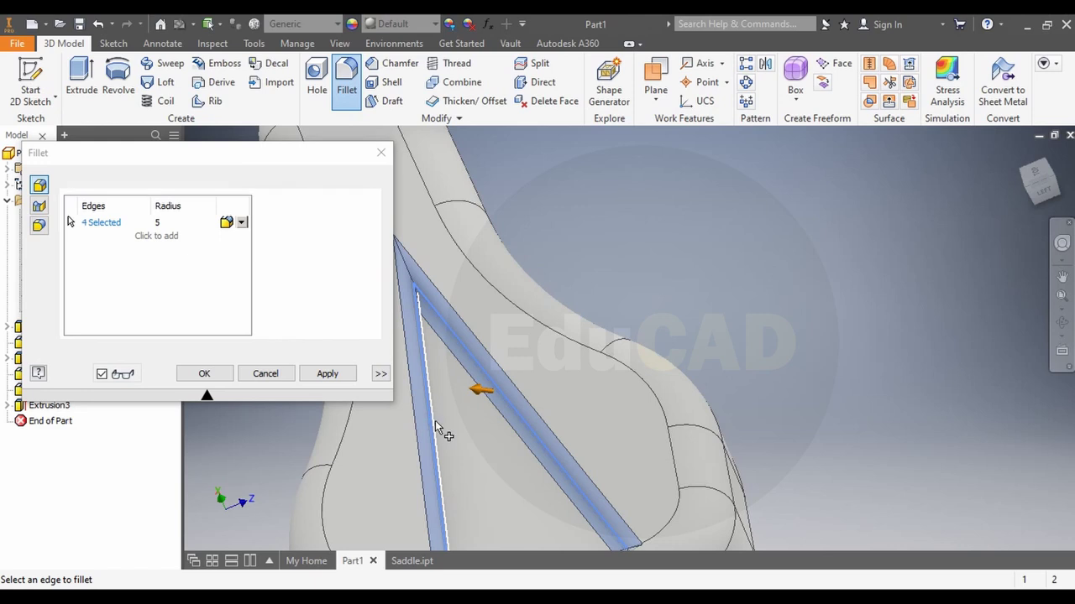
left_click(161, 222)
type("15")
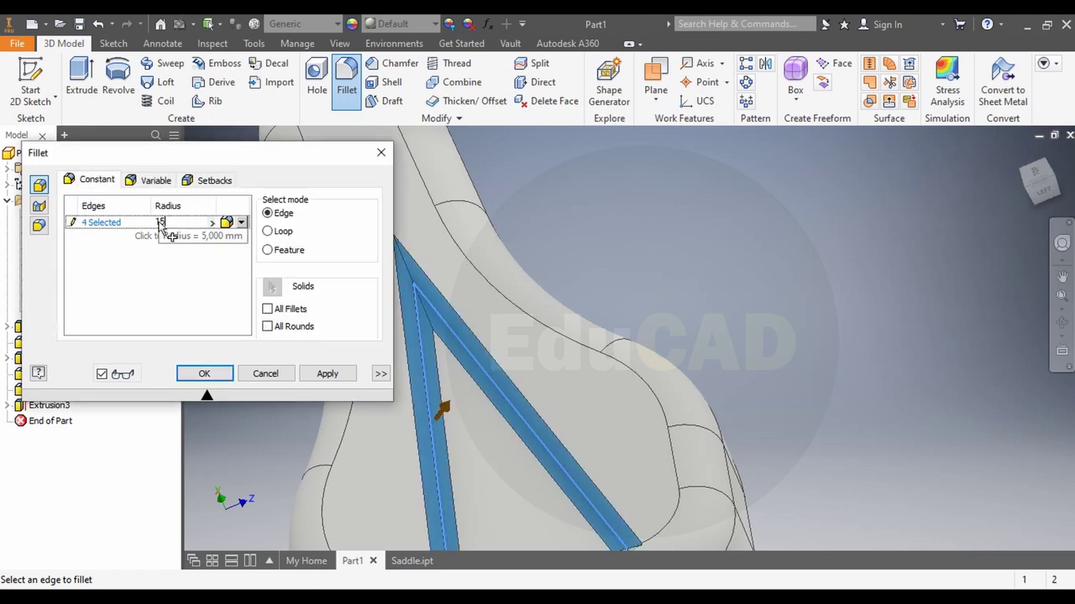
key("Return")
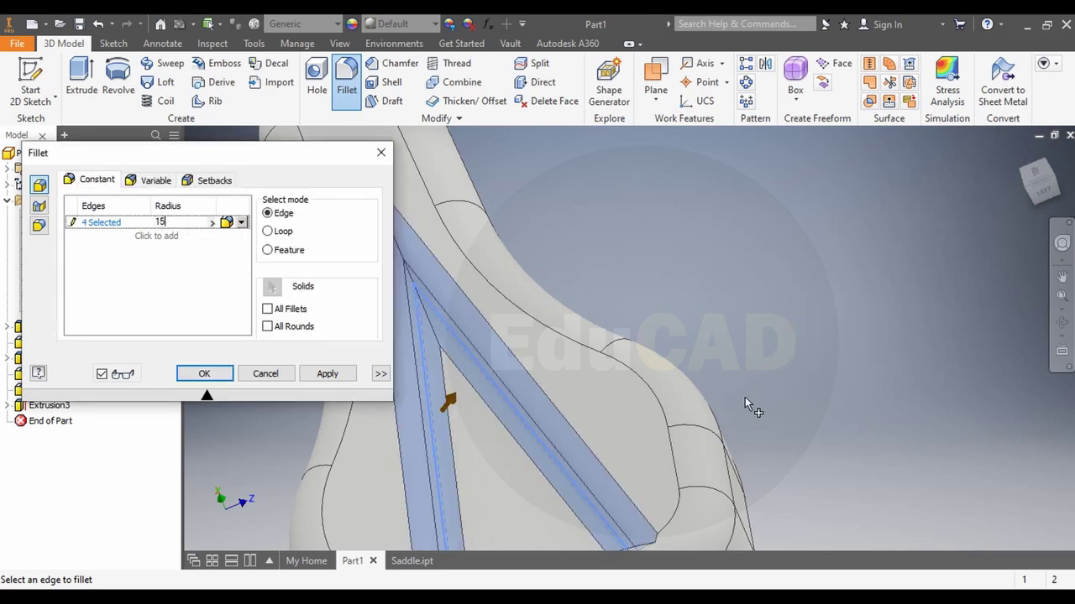
scroll(745, 398, "up", 3)
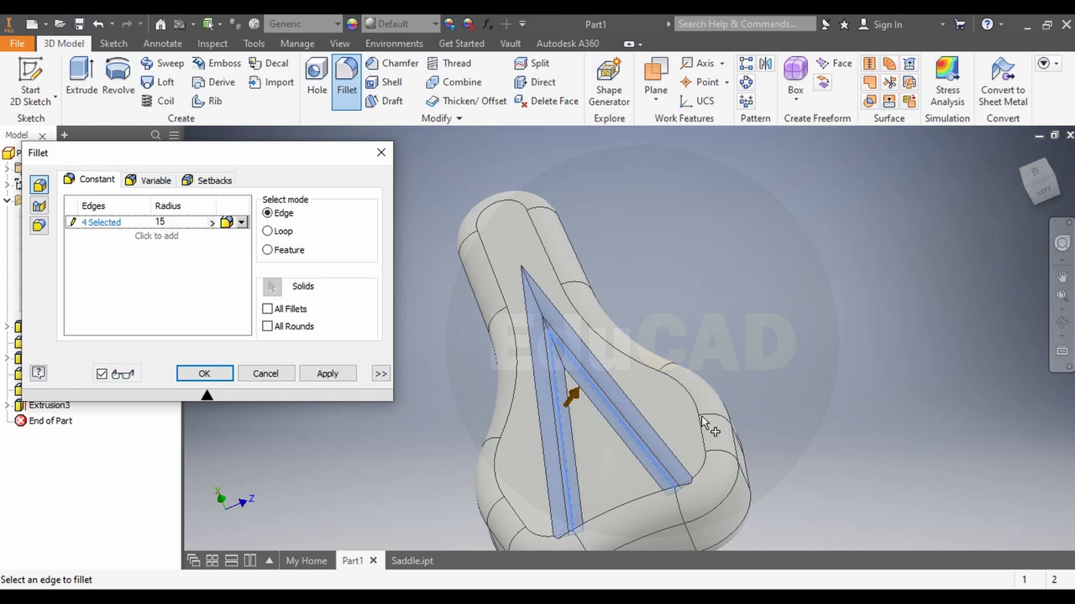
left_click(222, 377)
middle_click_drag(569, 379, 580, 470, "shift")
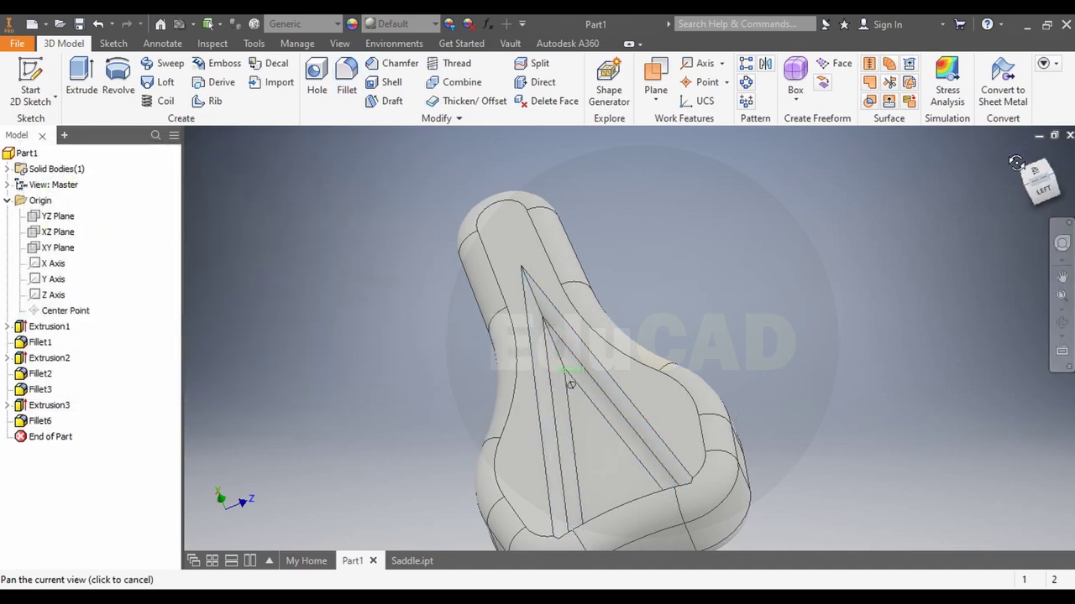
middle_click_drag(570, 385, 587, 319, "shift")
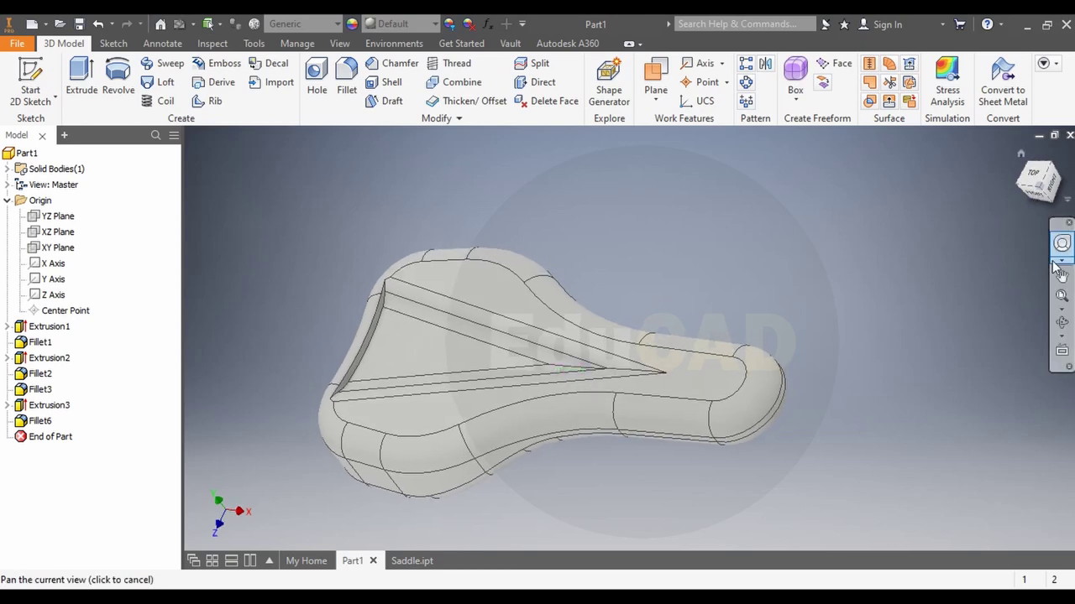
Start a new fillet and select the edge chain at the pocket's narrow end
left_click(346, 77)
middle_click_drag(504, 362, 490, 341)
scroll(489, 342, "up", 3)
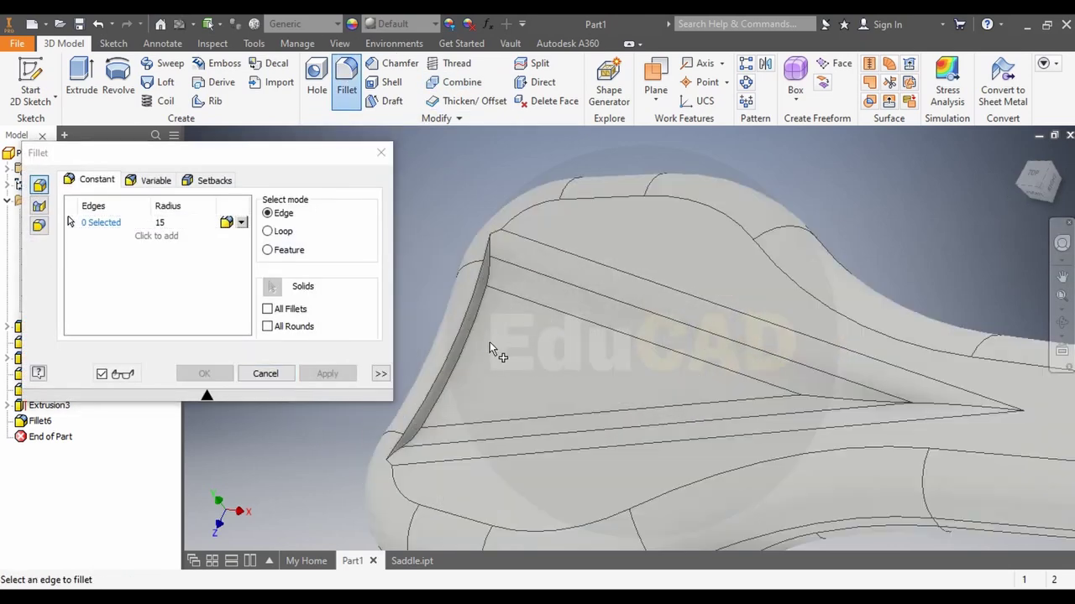
scroll(470, 336, "up", 3)
left_click(451, 323)
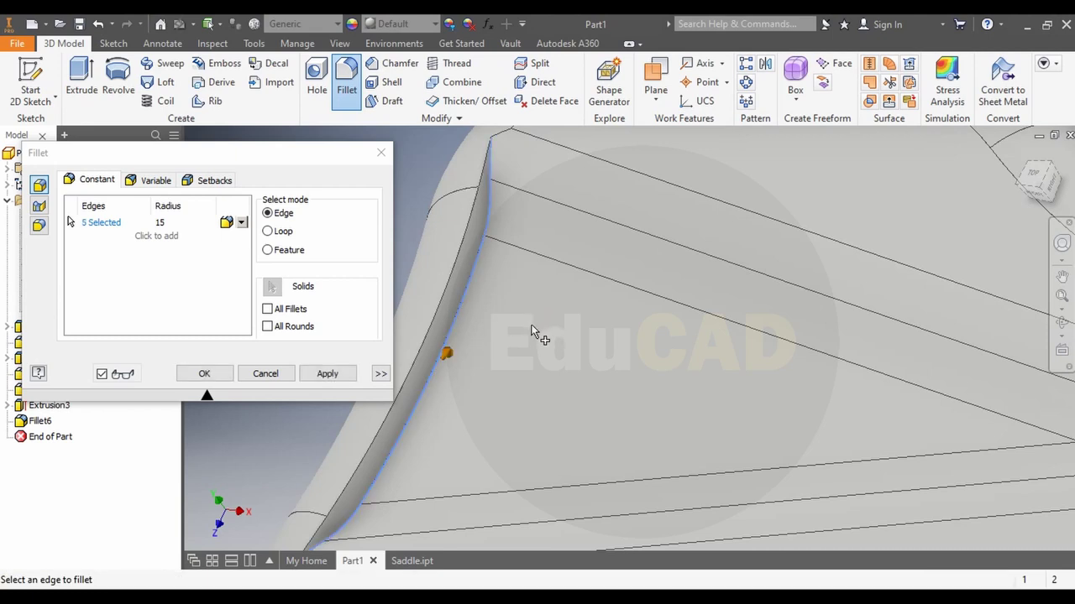
Set the fillet radius to 12 mm and create the fillet
left_click(160, 223)
type("5")
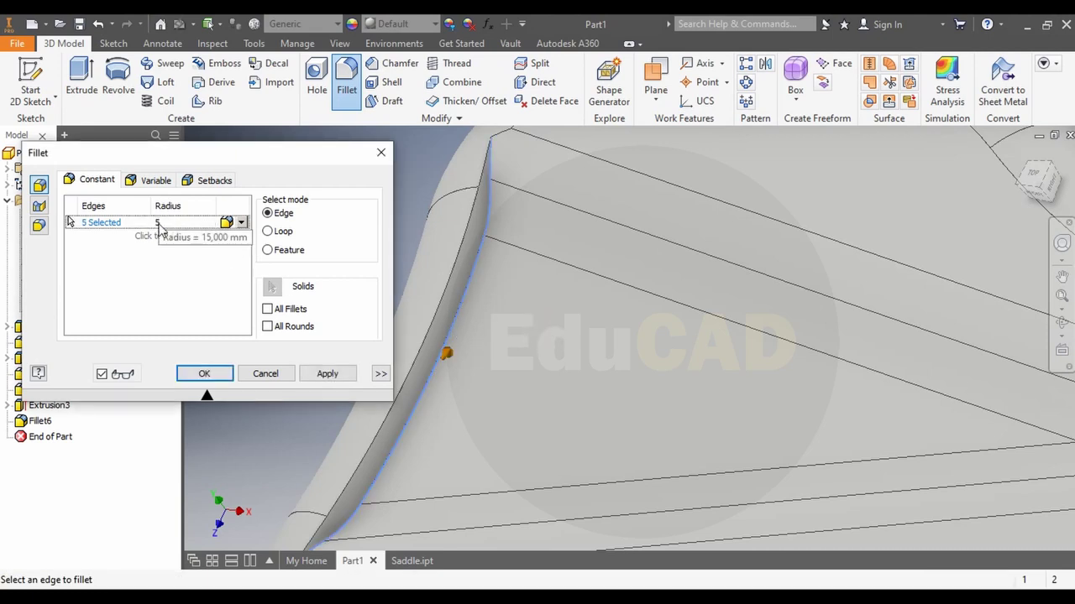
left_click(157, 223)
key("Return")
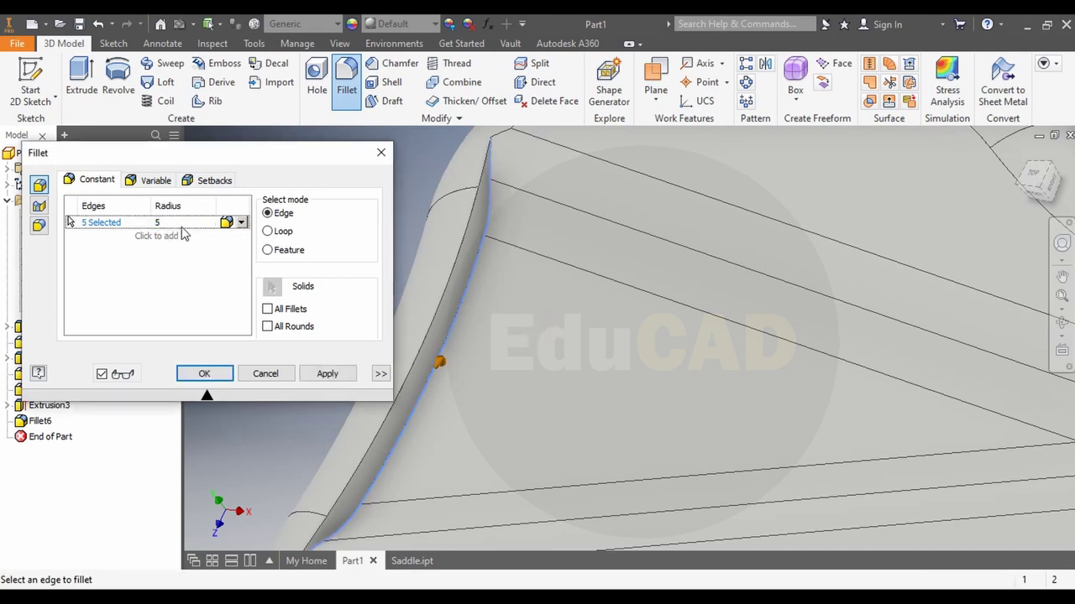
type("12")
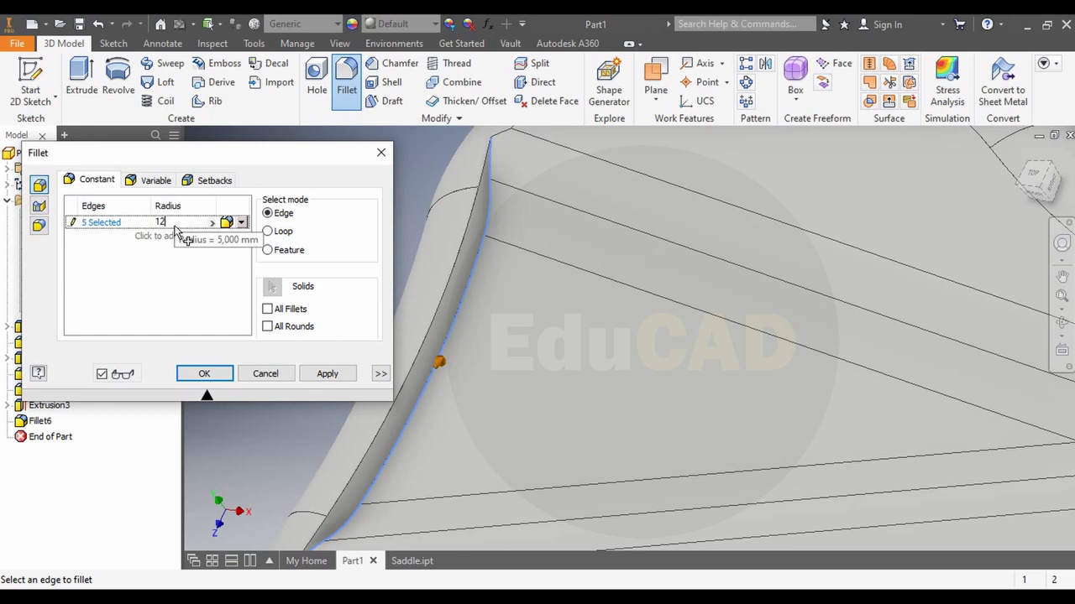
left_click(175, 227)
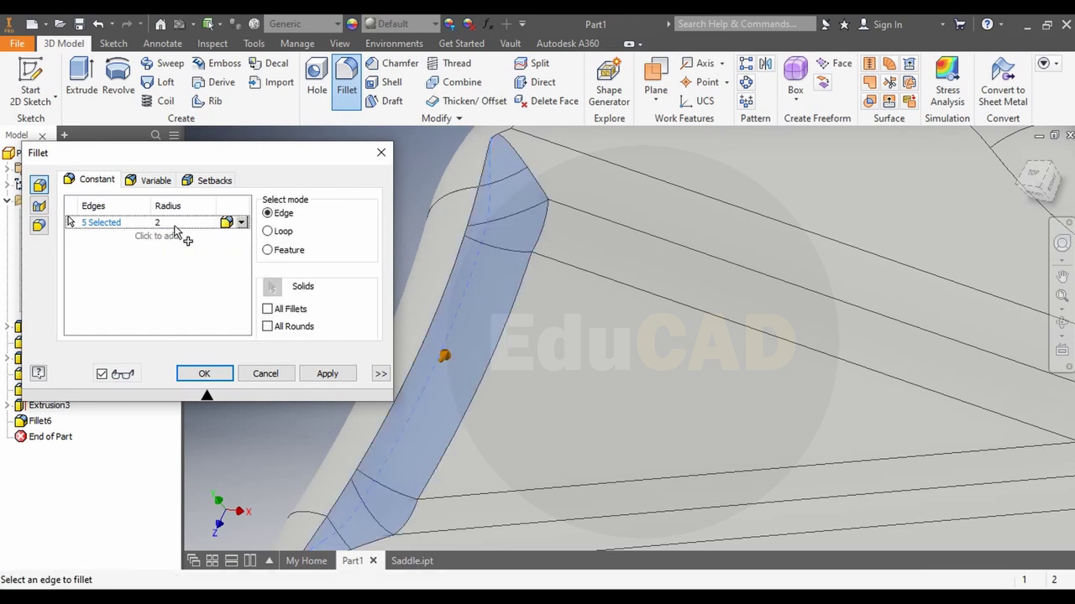
left_click(165, 222)
type("15")
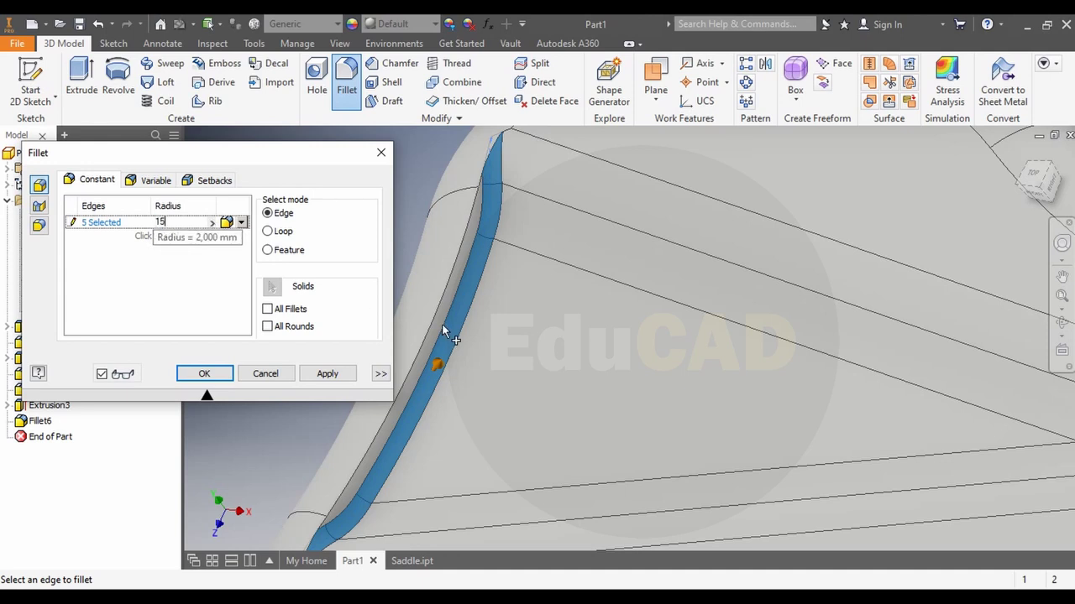
left_click_drag(165, 225, 148, 224)
type("12")
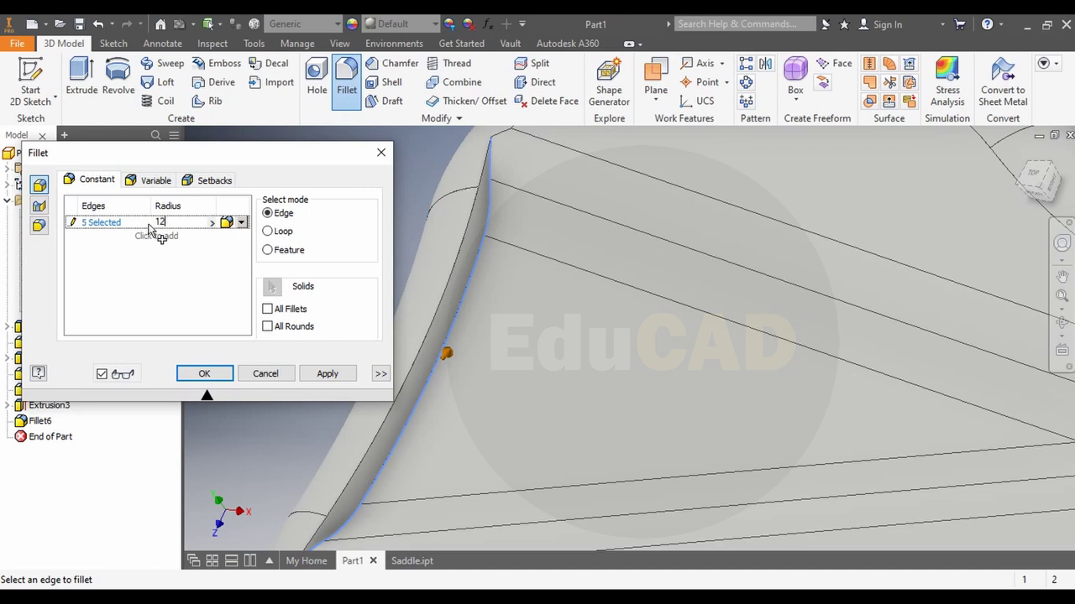
key("Return")
scroll(514, 346, "down", 3)
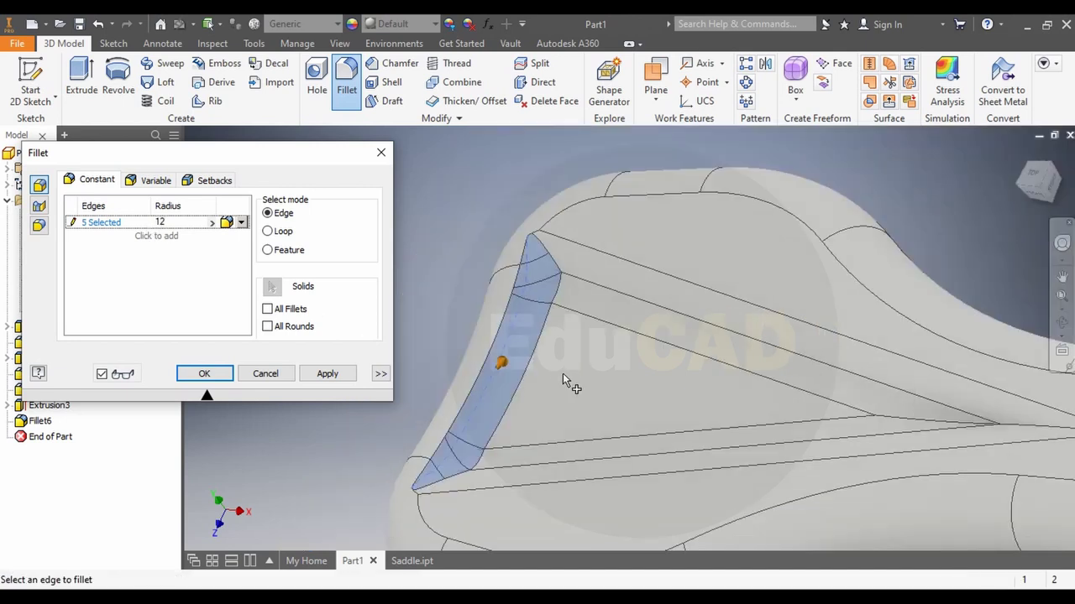
left_click(205, 374)
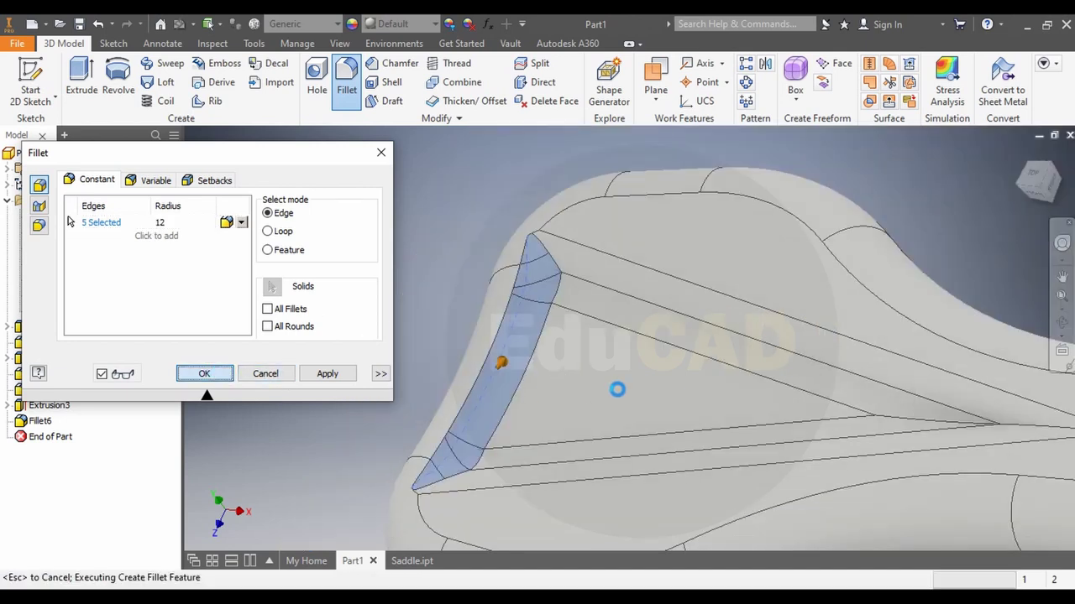
Shell the saddle to a 1 mm wall, removing all its underside faces
left_click(1047, 197)
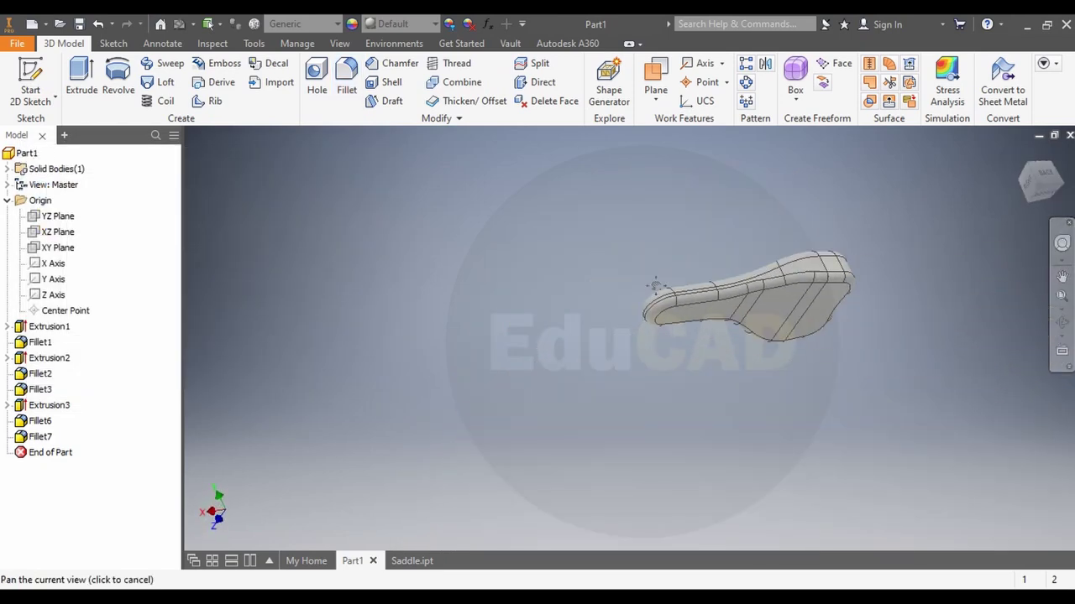
scroll(655, 287, "up", 3)
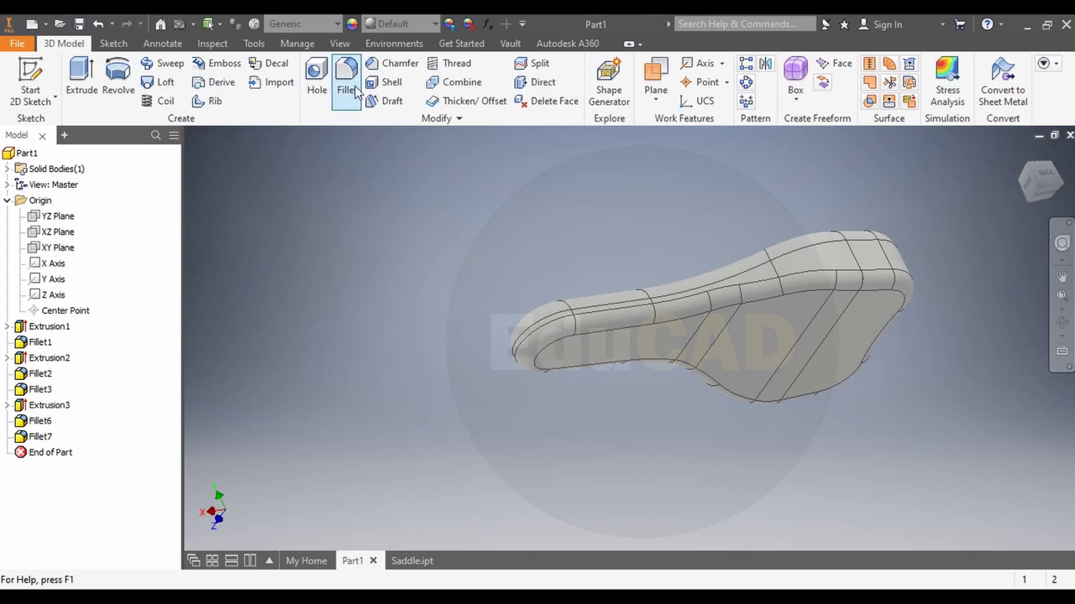
left_click(388, 82)
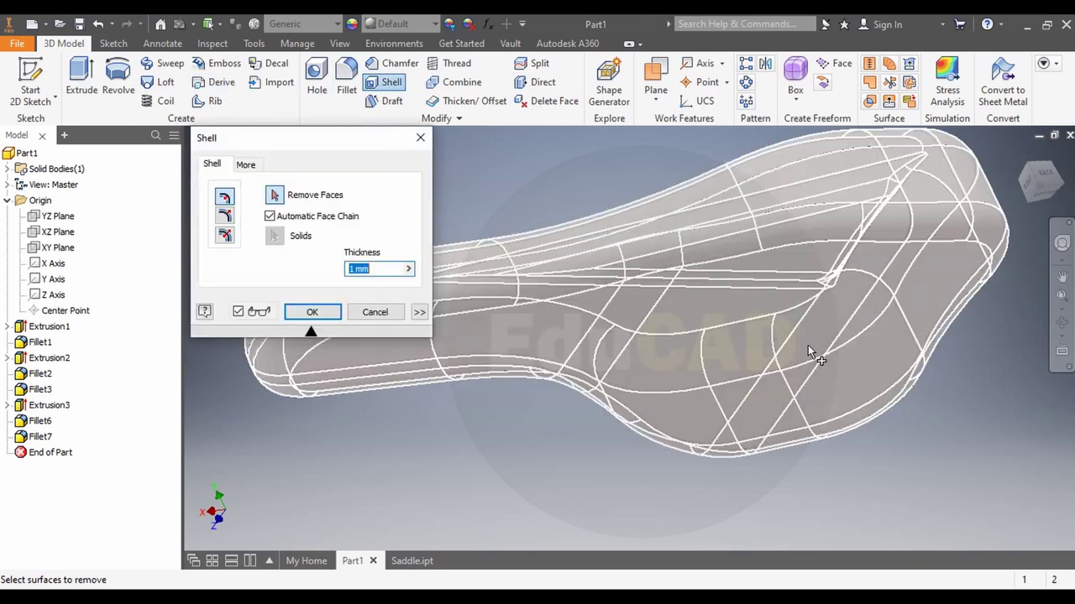
scroll(610, 345, "up", 3)
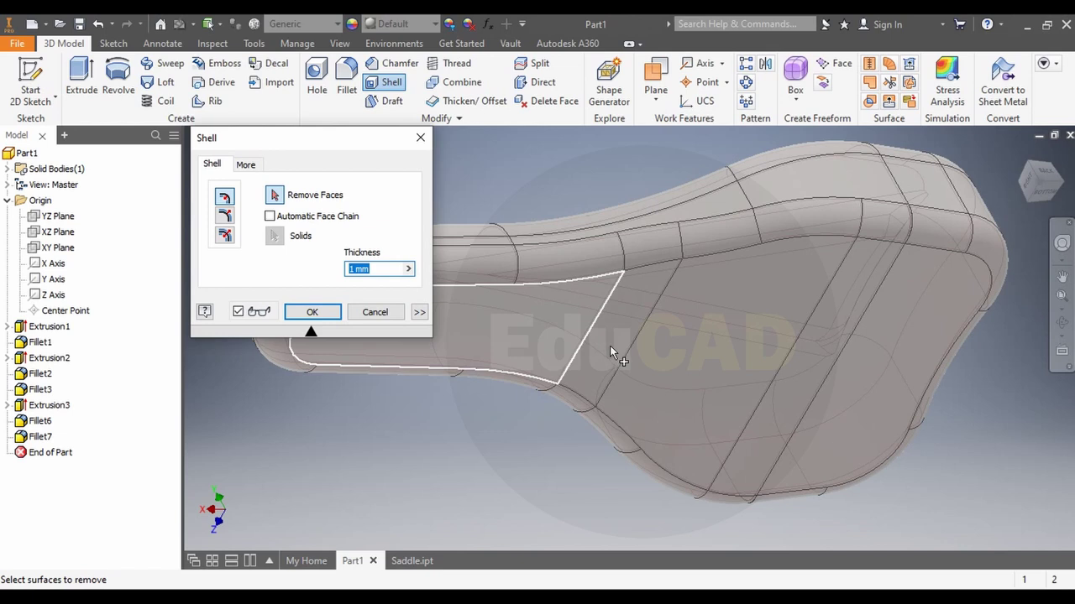
left_click(610, 345)
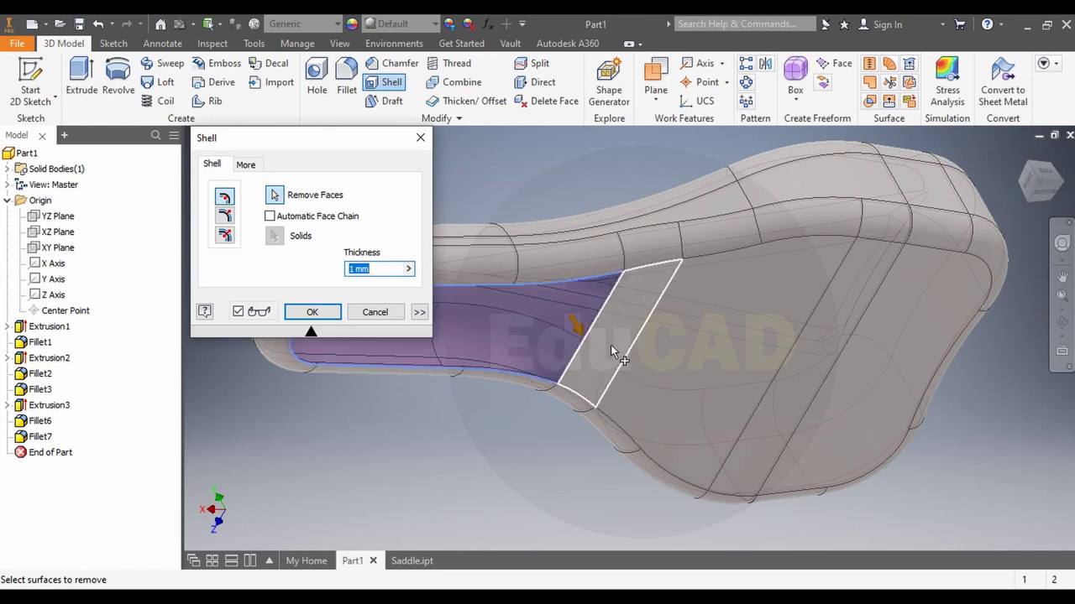
left_click(722, 359)
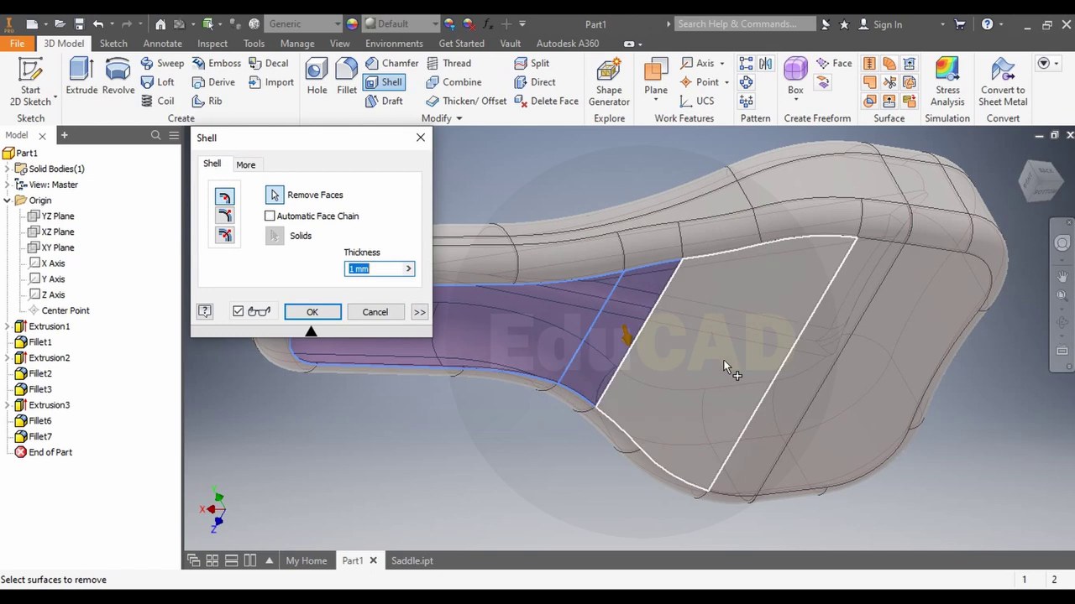
left_click(799, 379)
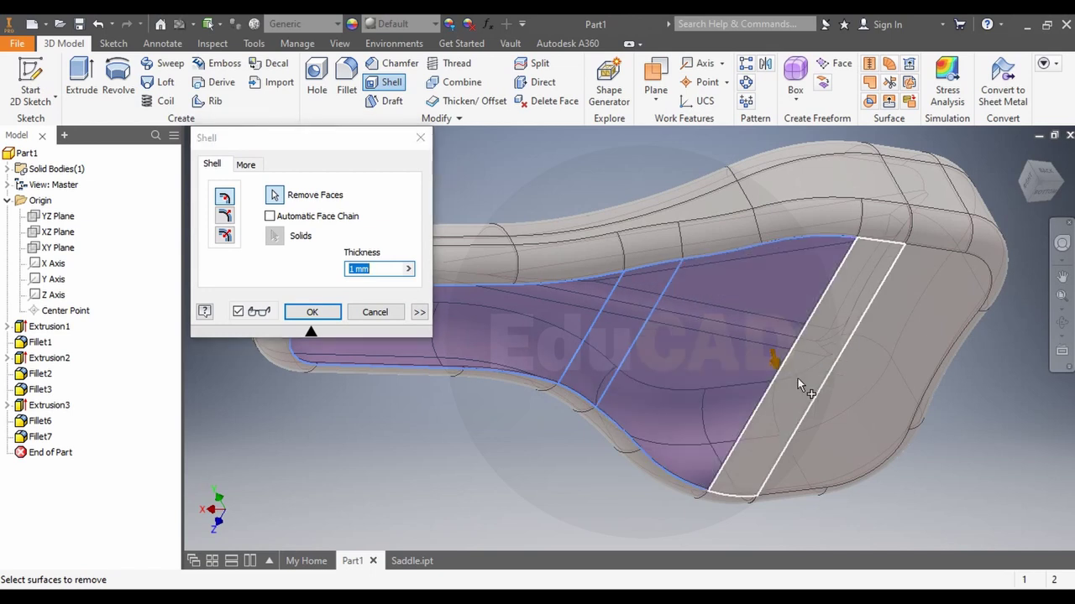
left_click(851, 394)
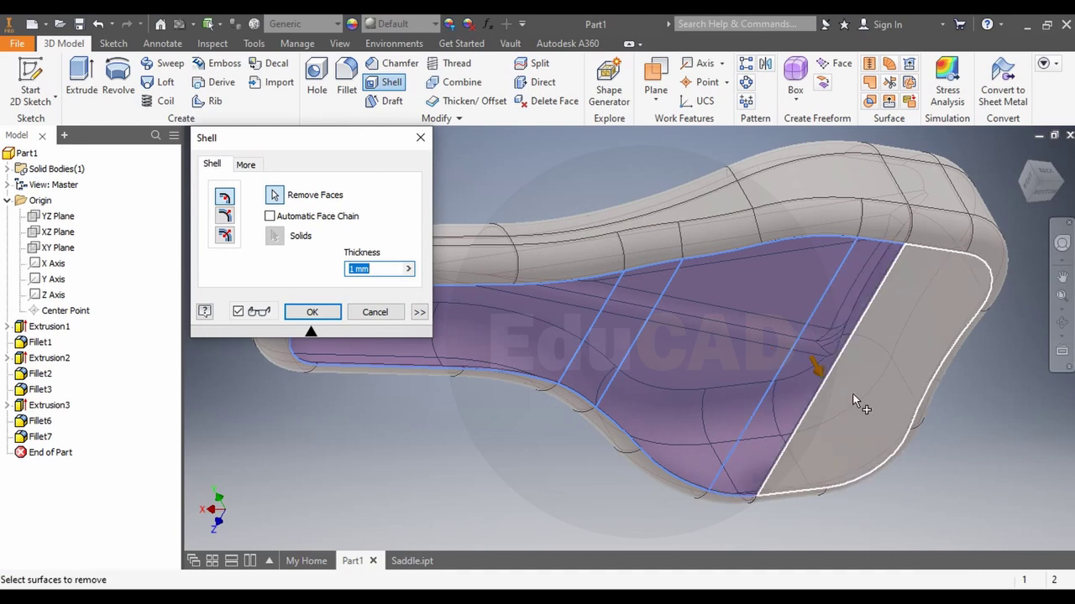
left_click(852, 393)
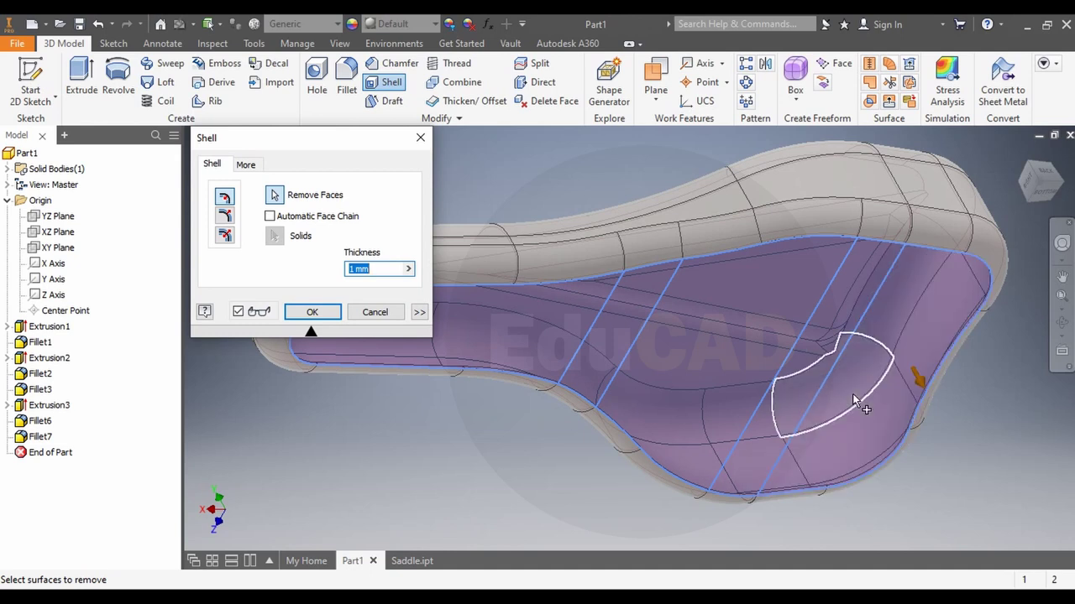
left_click(311, 312)
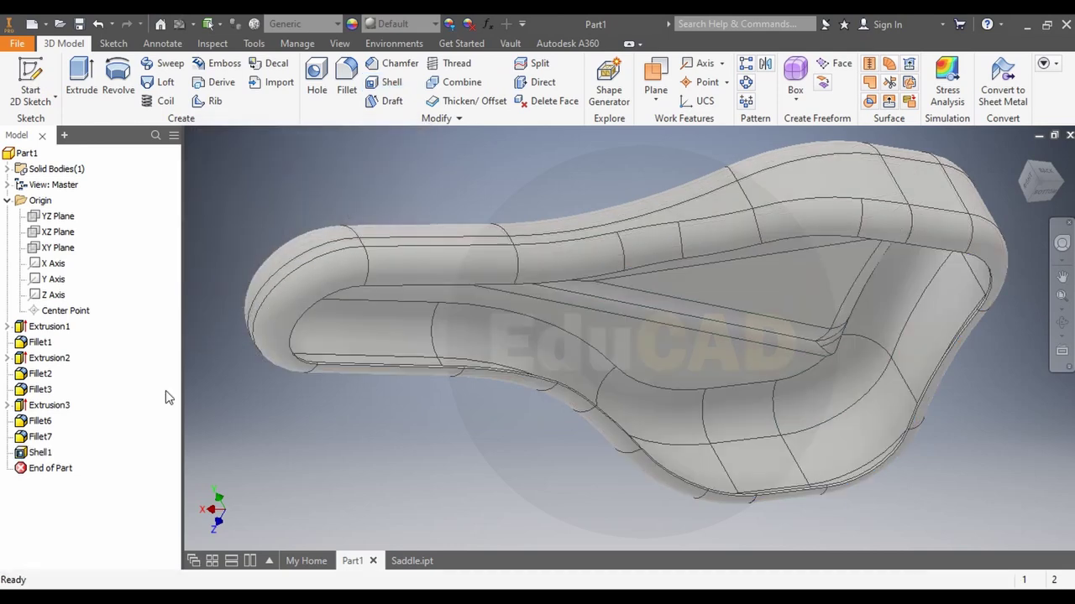
Edit the Shell1 feature and change its wall thickness to 5 mm
right_click(48, 452)
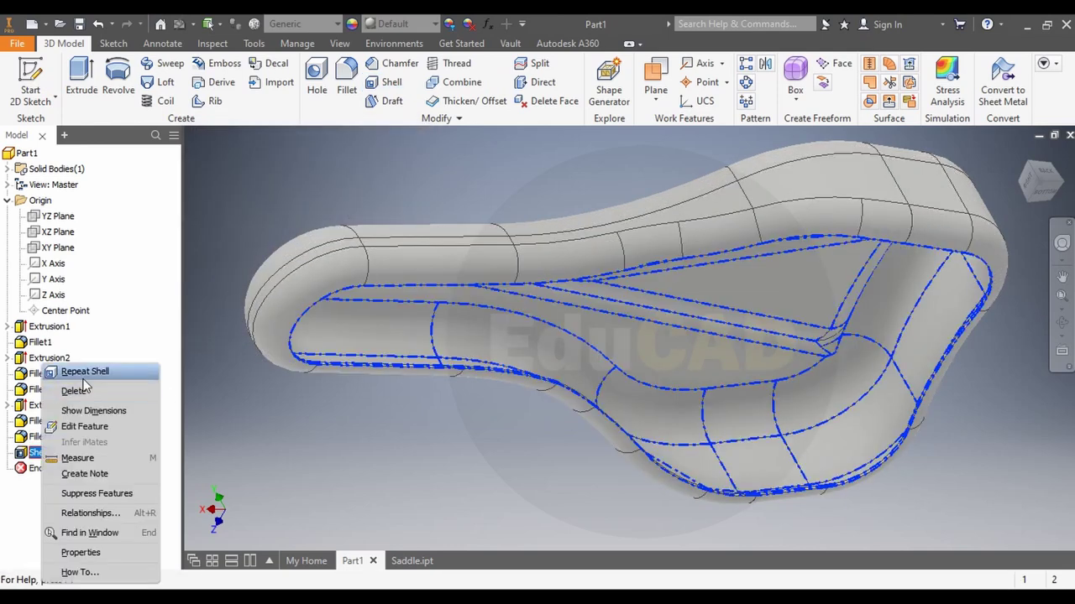
left_click(115, 427)
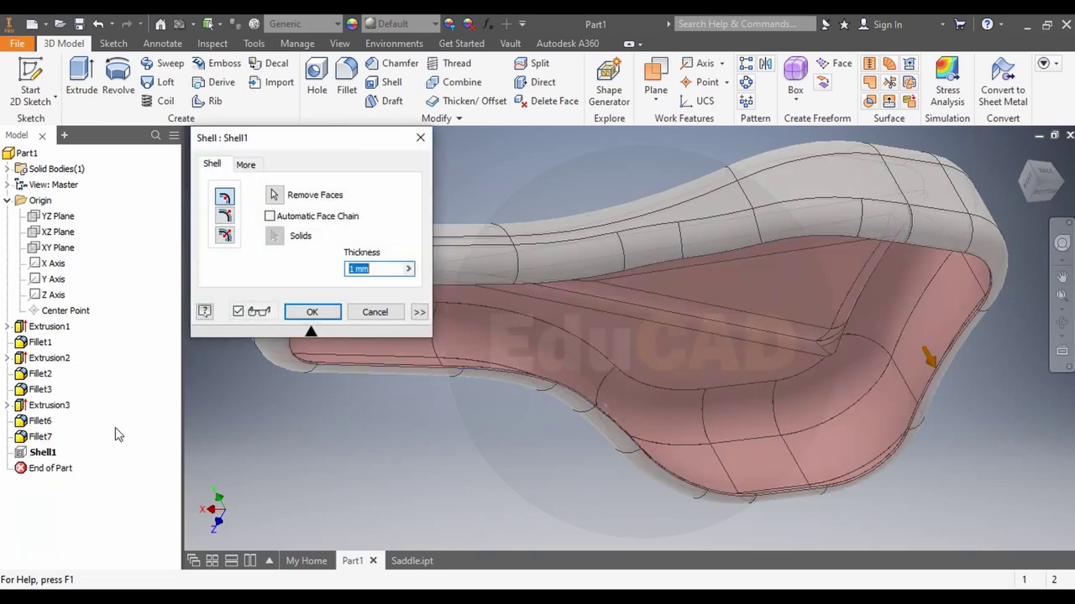
type("5")
left_click(327, 319)
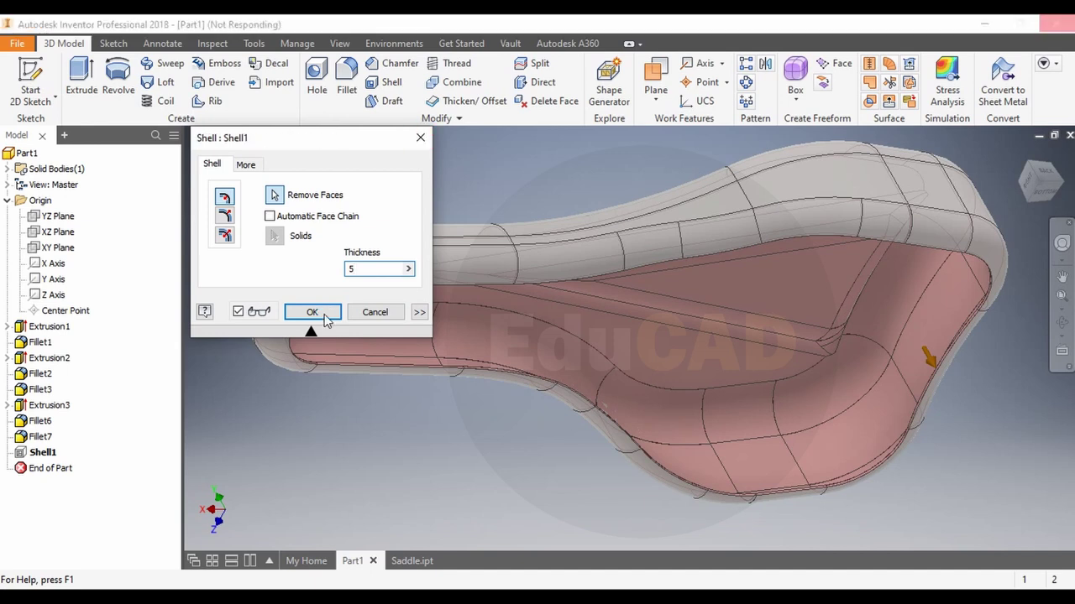
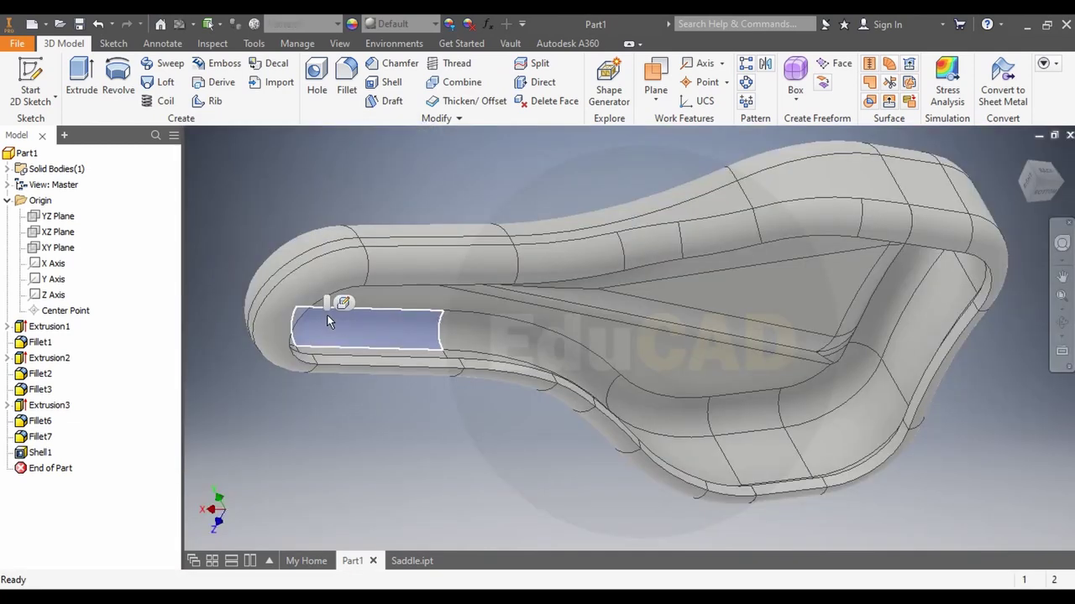
Orbit and pan the view to see the whole saddle's underside straight on
middle_click_drag(329, 322, 779, 344, "shift")
scroll(779, 345, "up", 3)
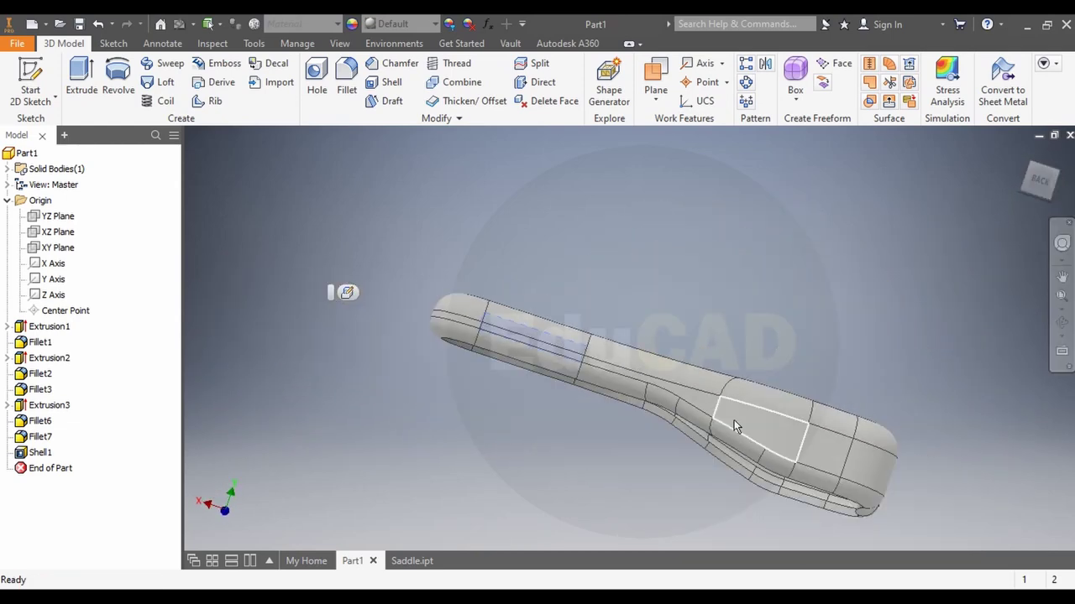
left_click(1038, 189)
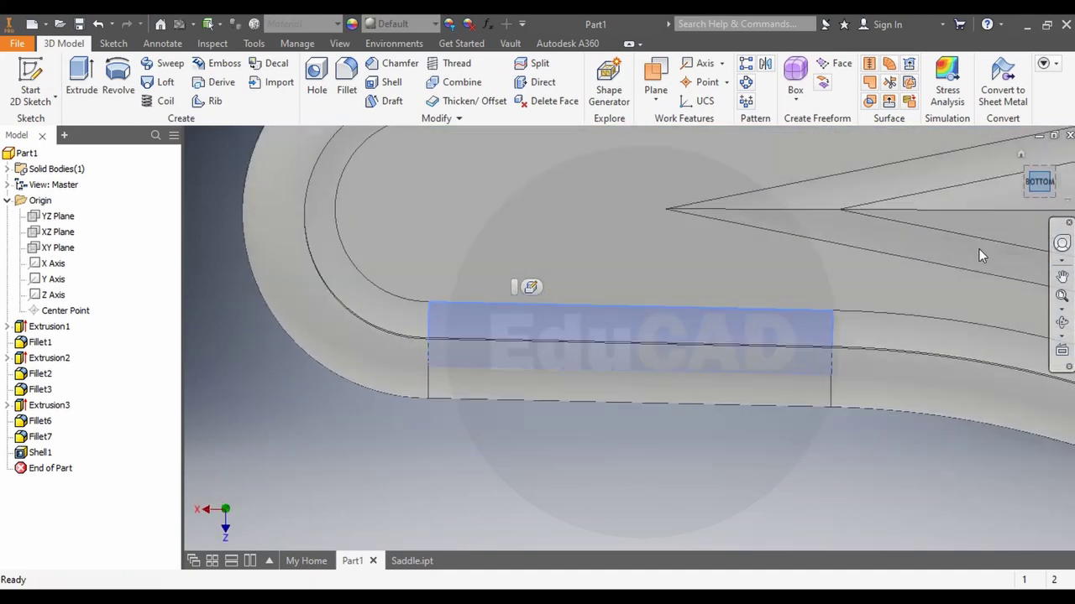
scroll(978, 249, "up", 3)
middle_click_drag(821, 346, 456, 377)
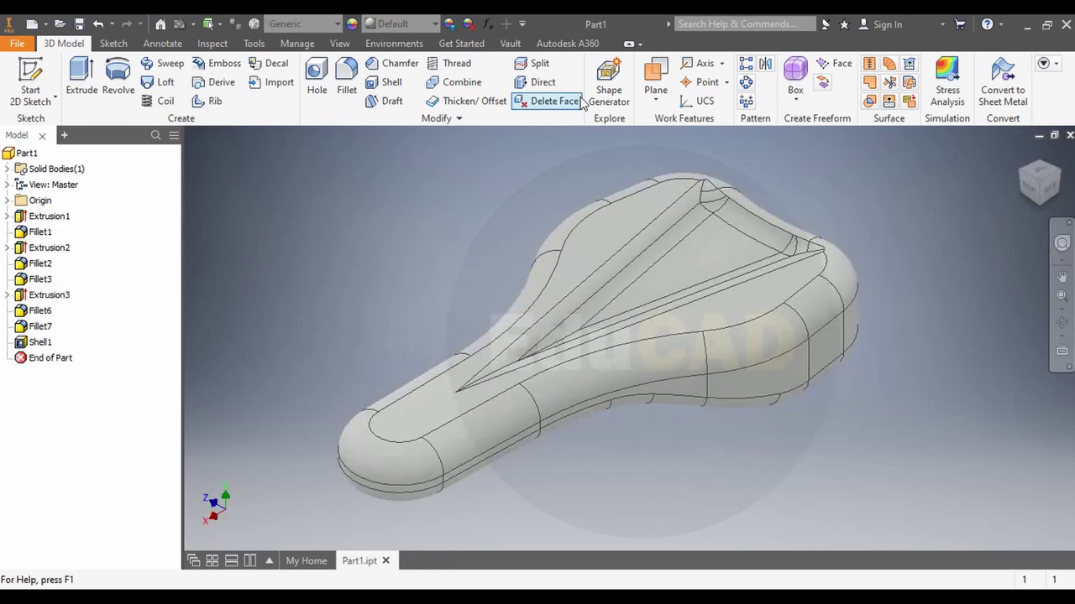
Add Work Plane6 at 0 mm offset from the YZ Plane and start a sketch on it
left_click(655, 94)
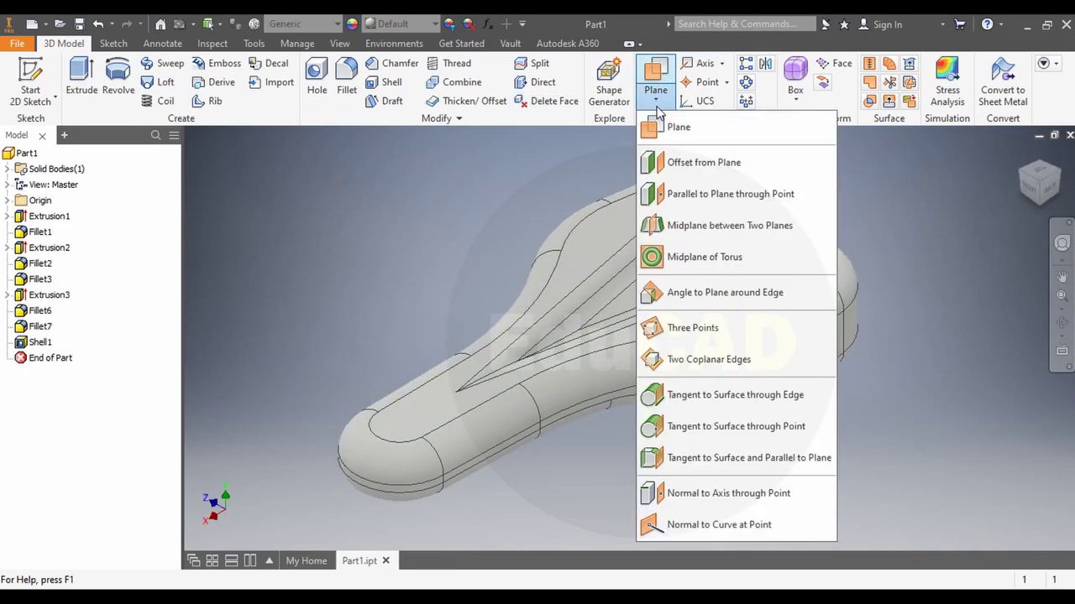
left_click(685, 161)
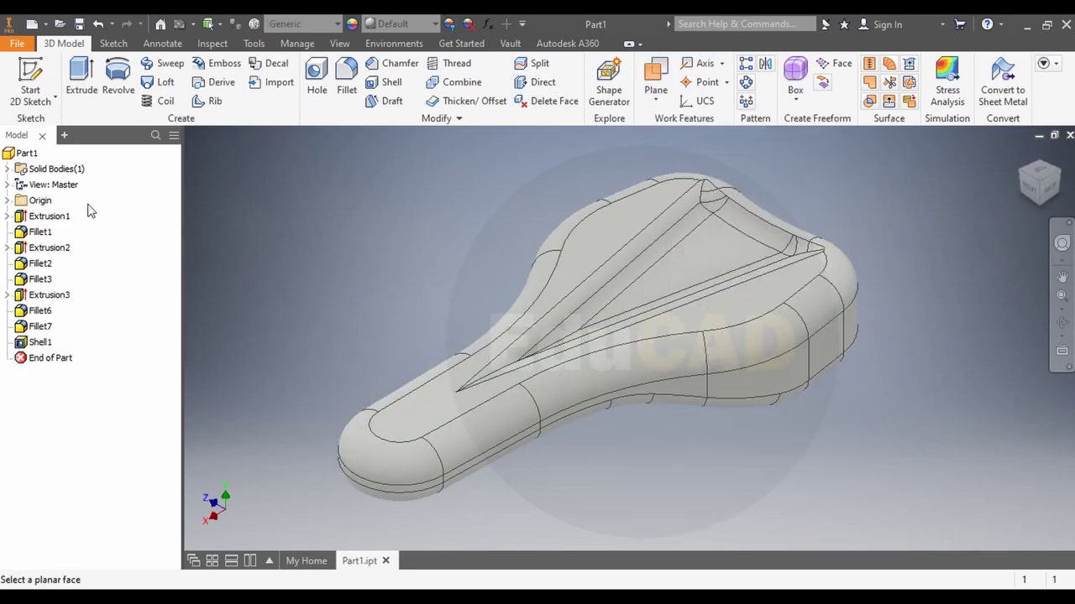
left_click(8, 200)
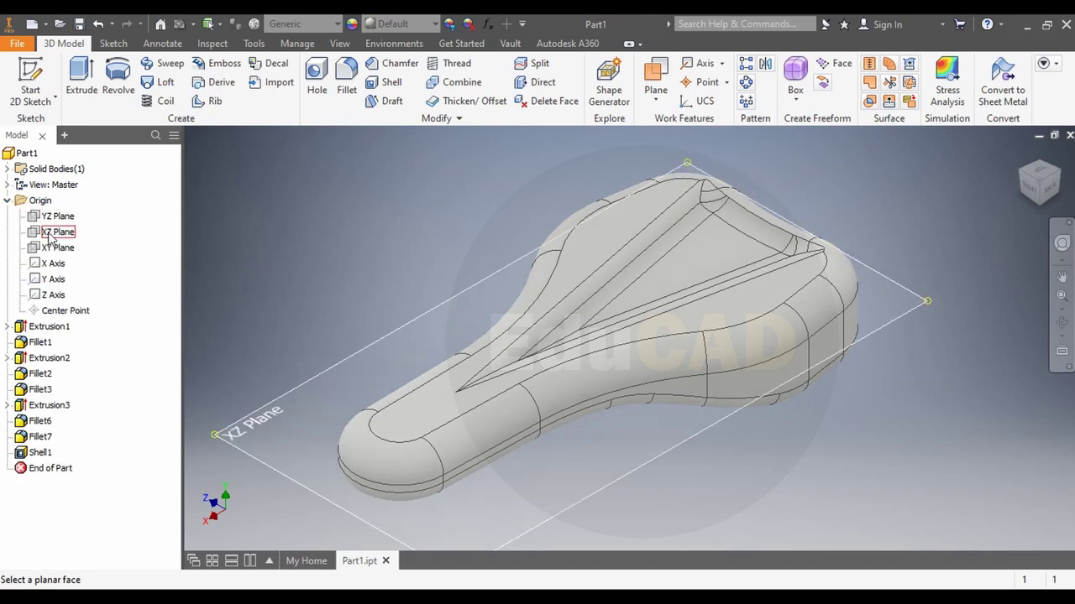
left_click(54, 217)
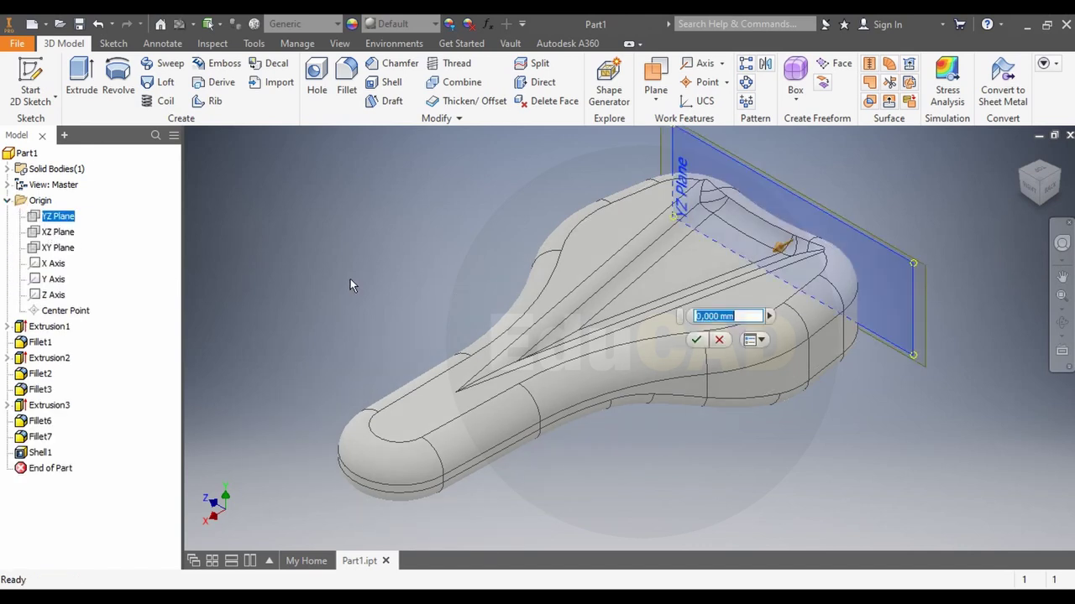
key("Return")
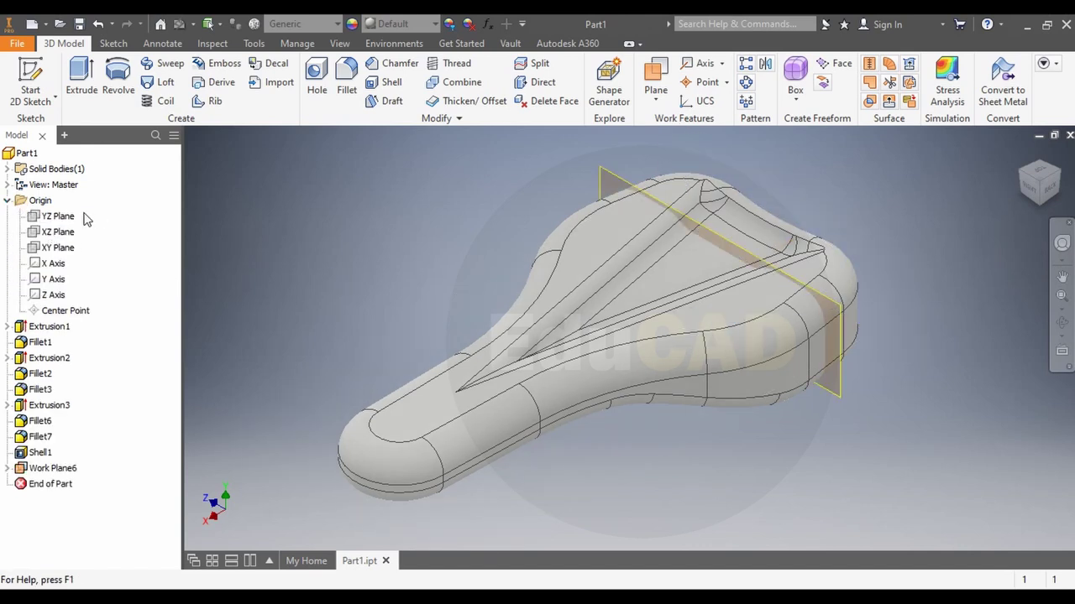
right_click(60, 467)
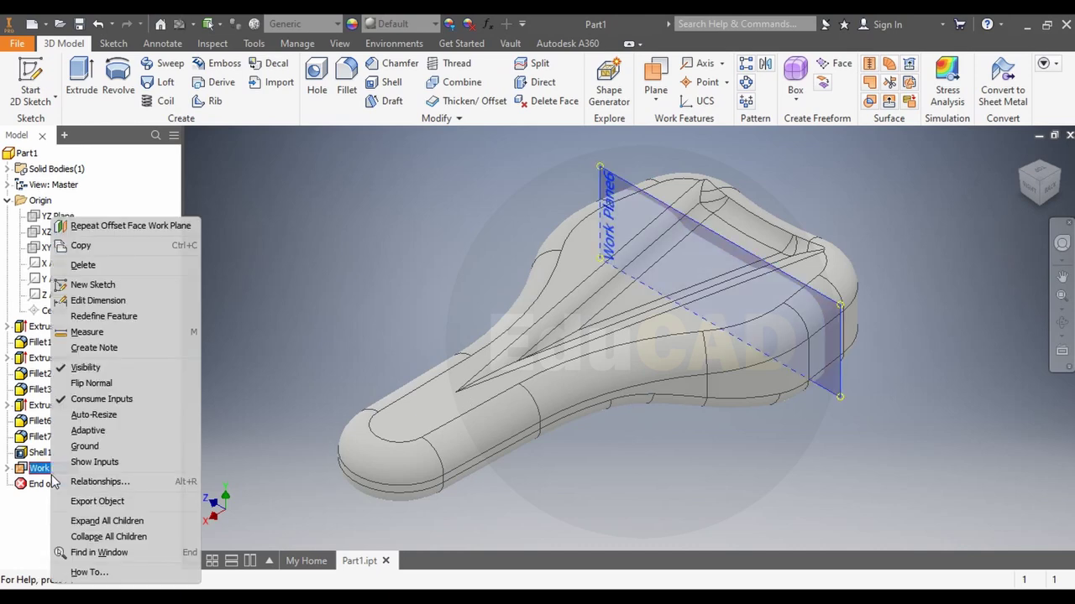
left_click(75, 286)
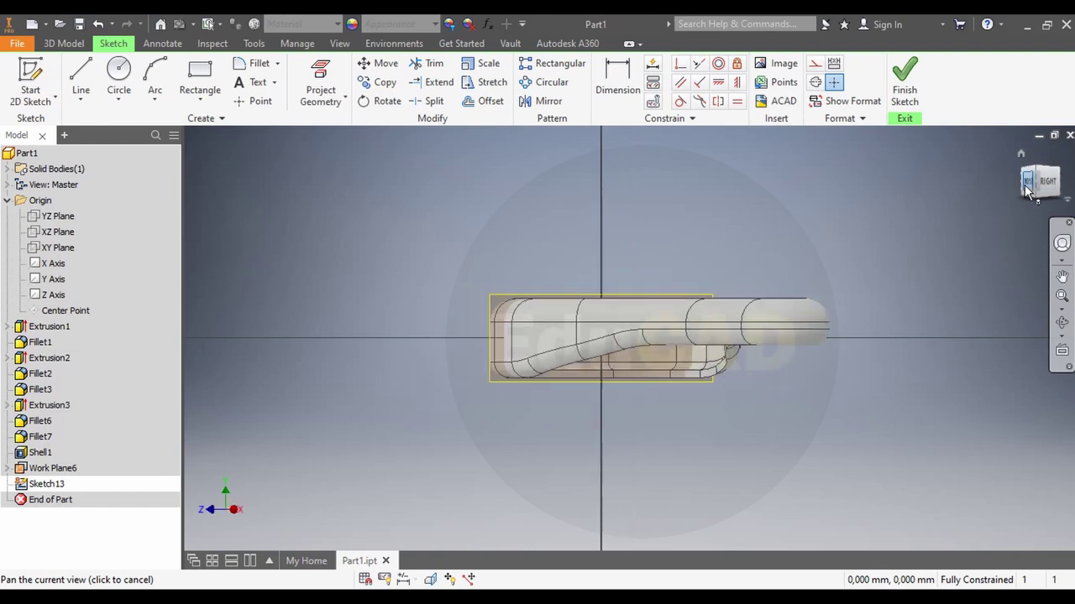
View the saddle from the LEFT side with F7 slice graphics on
left_click(1025, 185)
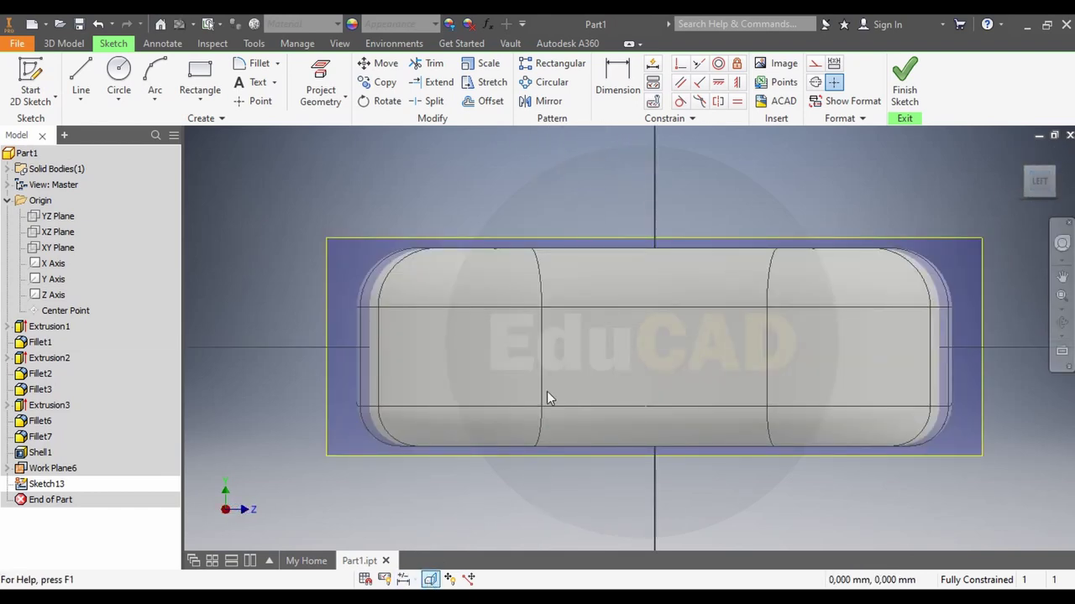
key("F7")
scroll(547, 391, "up", 3)
scroll(600, 432, "down", 5)
scroll(683, 404, "up", 4)
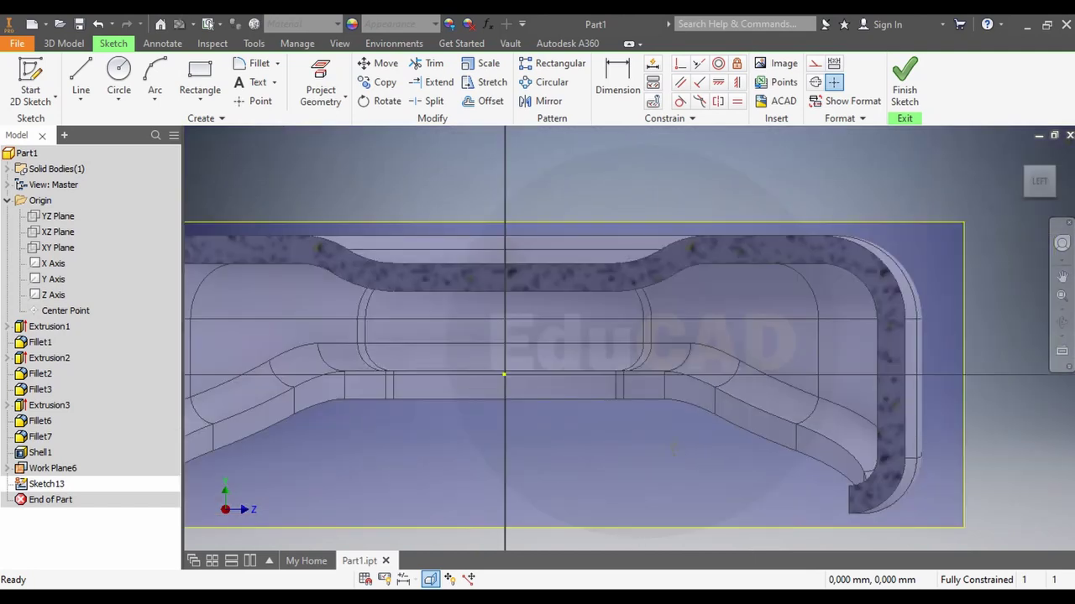
scroll(674, 447, "up", 3)
scroll(845, 377, "down", 4)
scroll(845, 377, "up", 4)
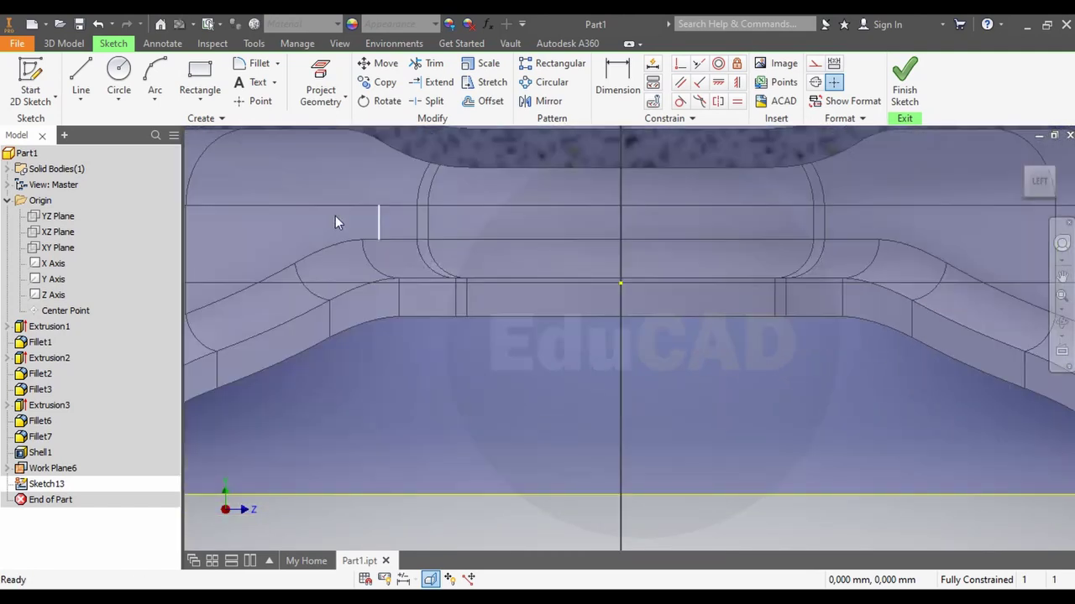
Draw two 7 mm diameter circles below the left and right of the shell
left_click(118, 76)
scroll(429, 393, "down", 2)
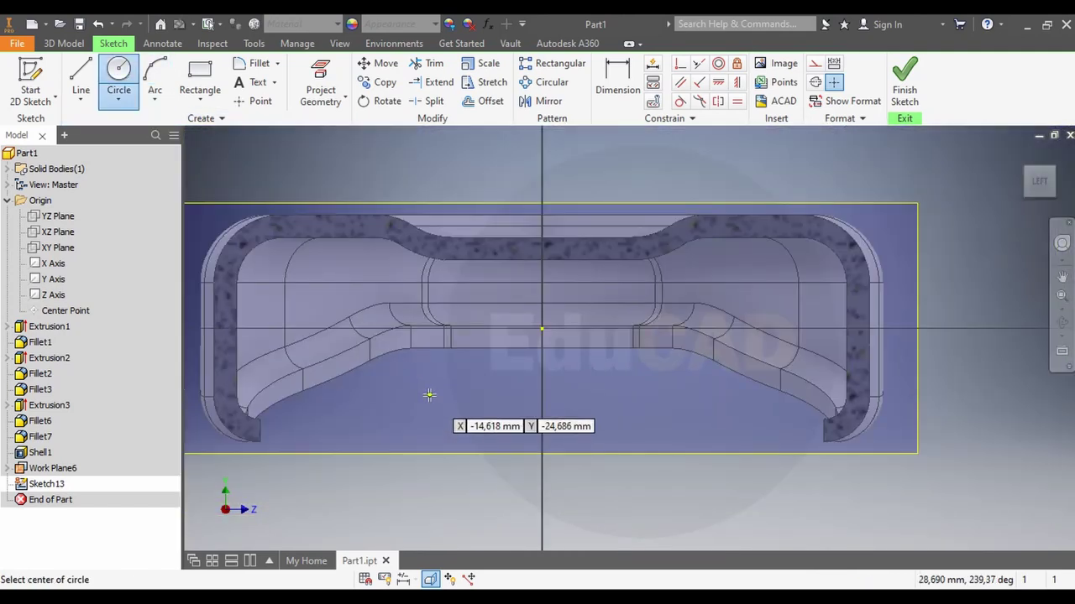
left_click(429, 395)
type("7")
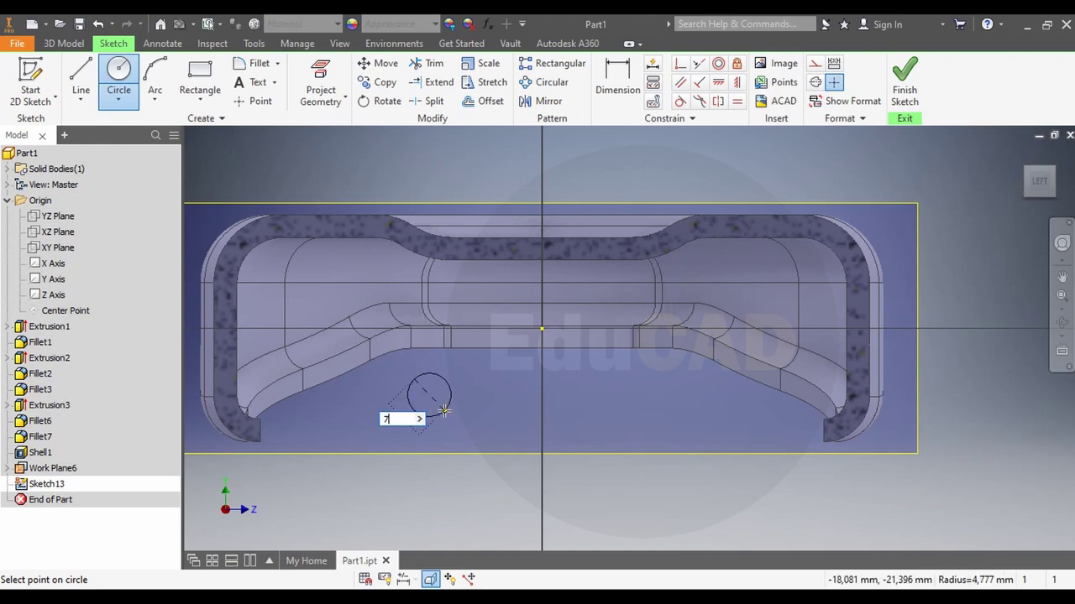
type("5")
key("Return")
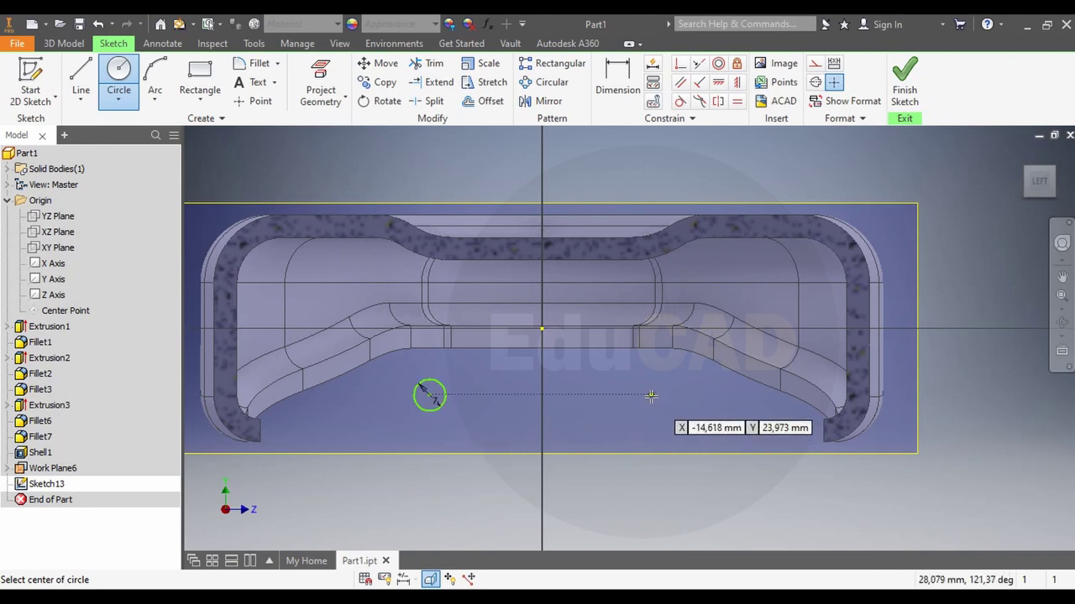
left_click(651, 395)
key("Return")
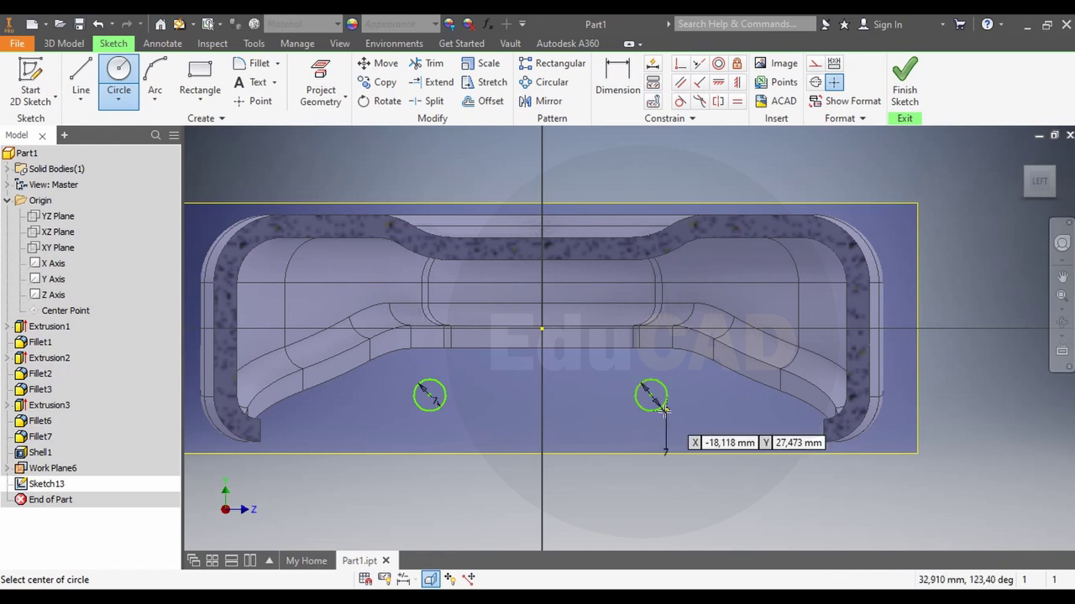
Dimension each circle 25 mm horizontally from the centre
left_click(617, 84)
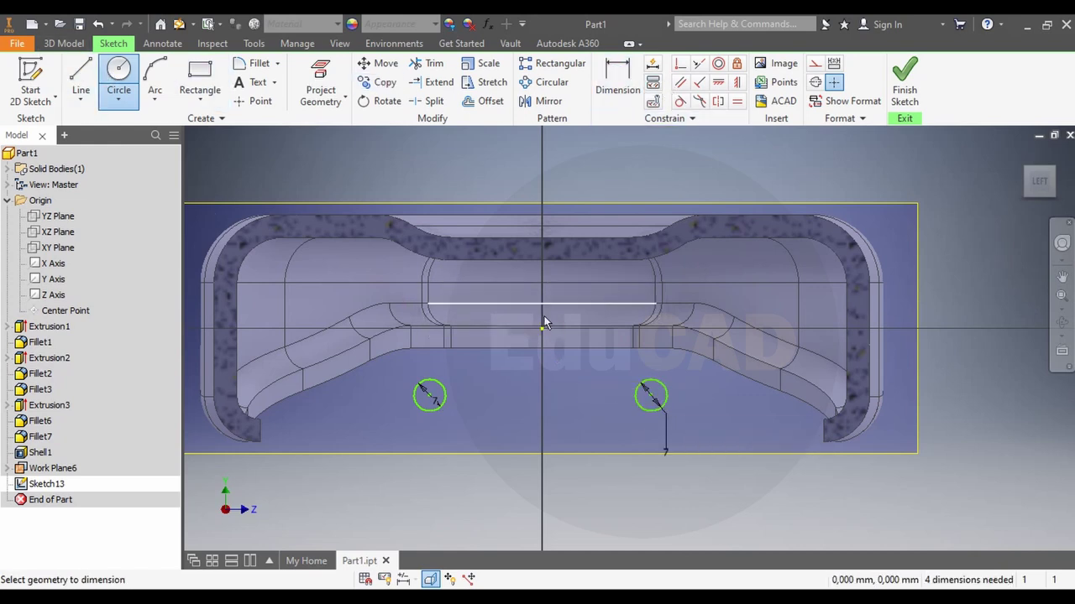
left_click(429, 413)
left_click(472, 436)
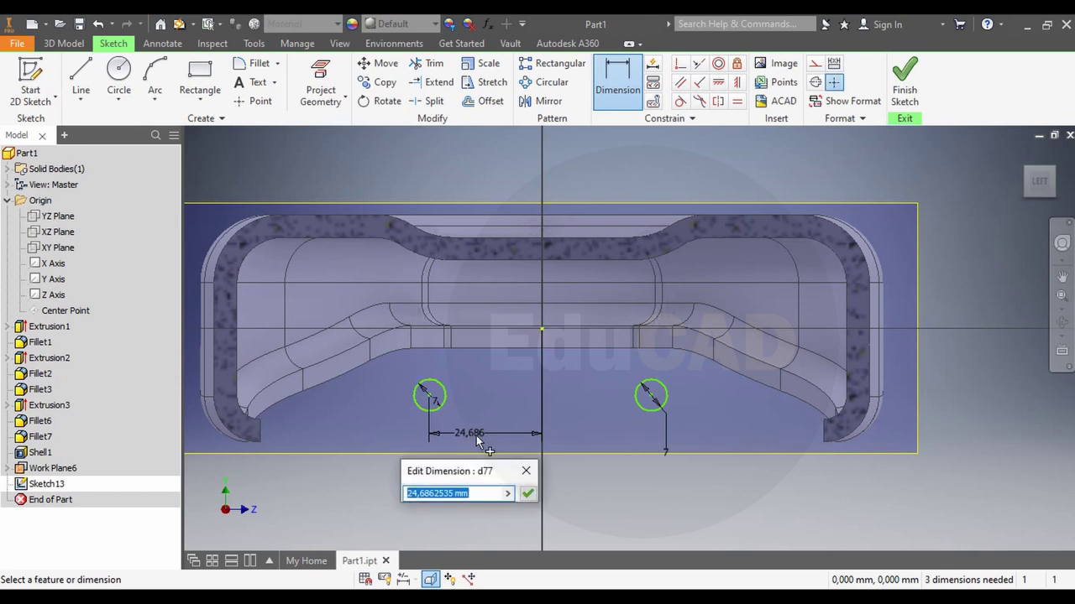
type("25")
key("Return")
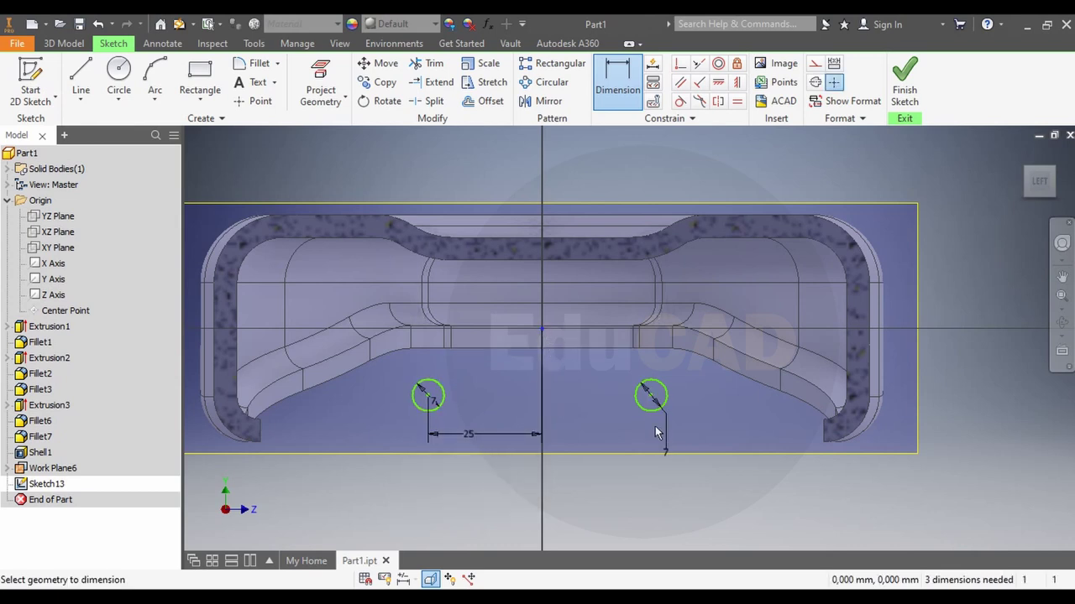
left_click(616, 491)
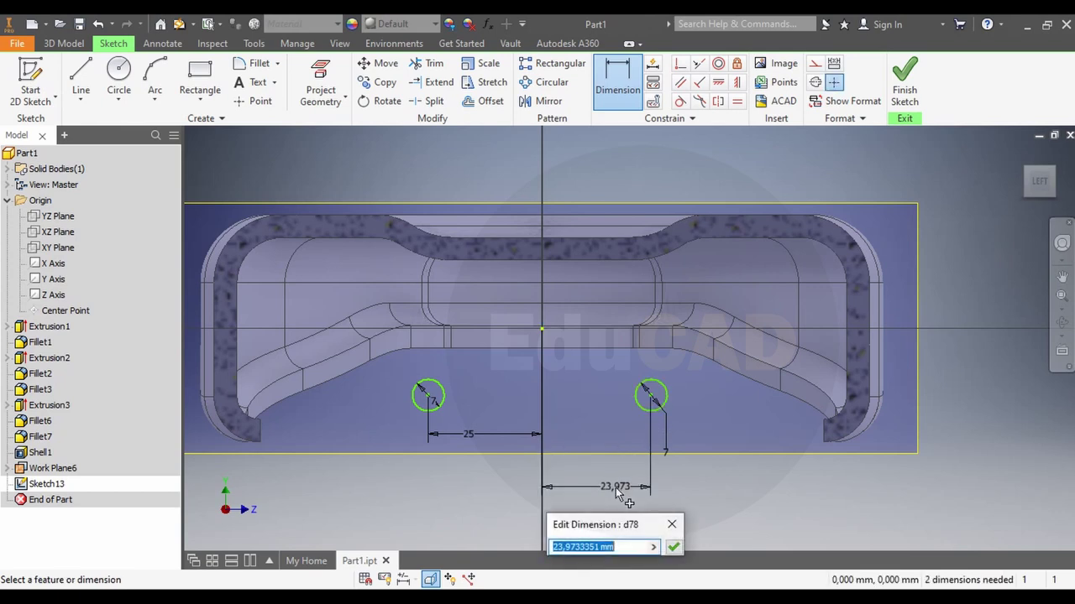
key("Return")
right_click(686, 484)
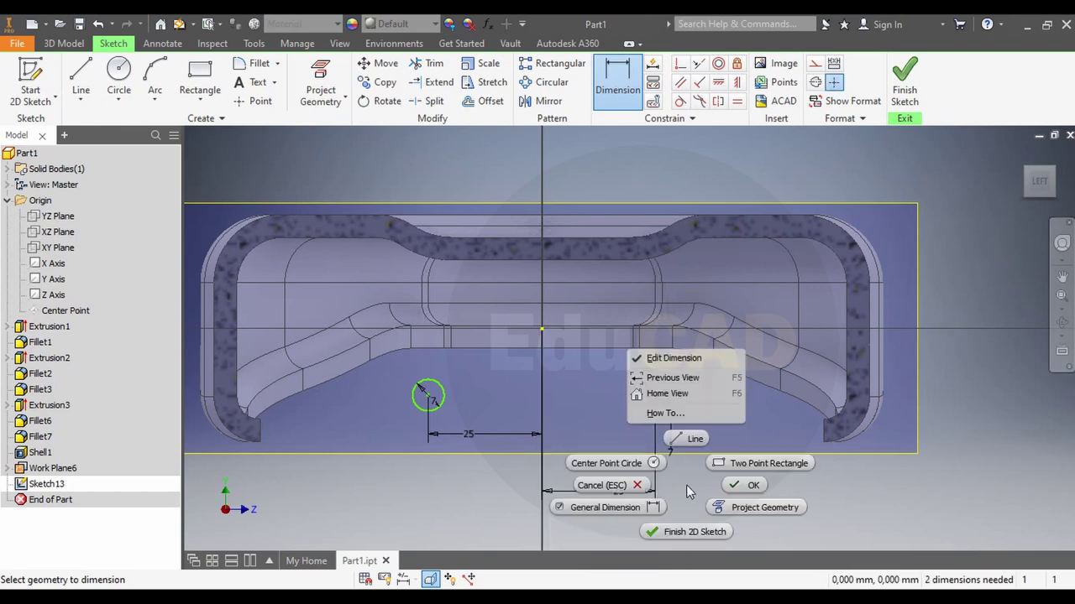
left_click(748, 485)
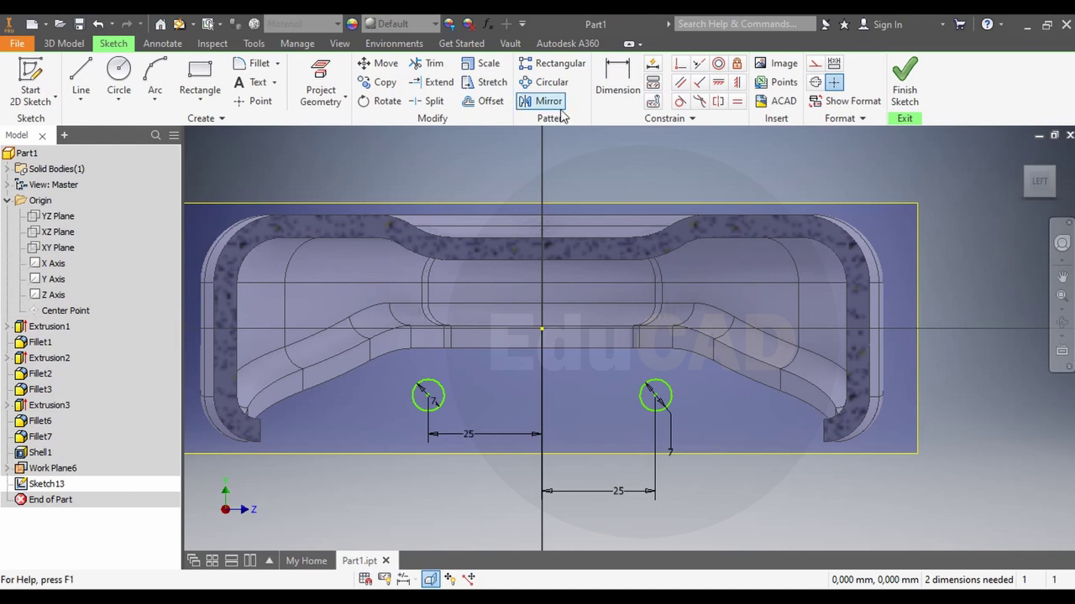
Dimension both circles 15 mm vertically below the origin point
left_click(617, 83)
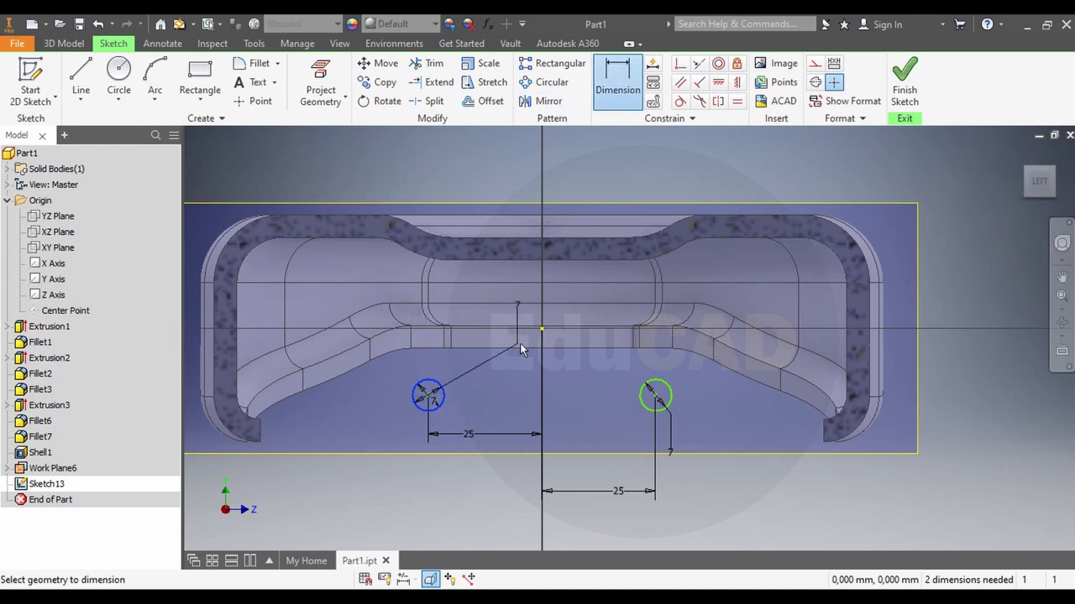
left_click(541, 328)
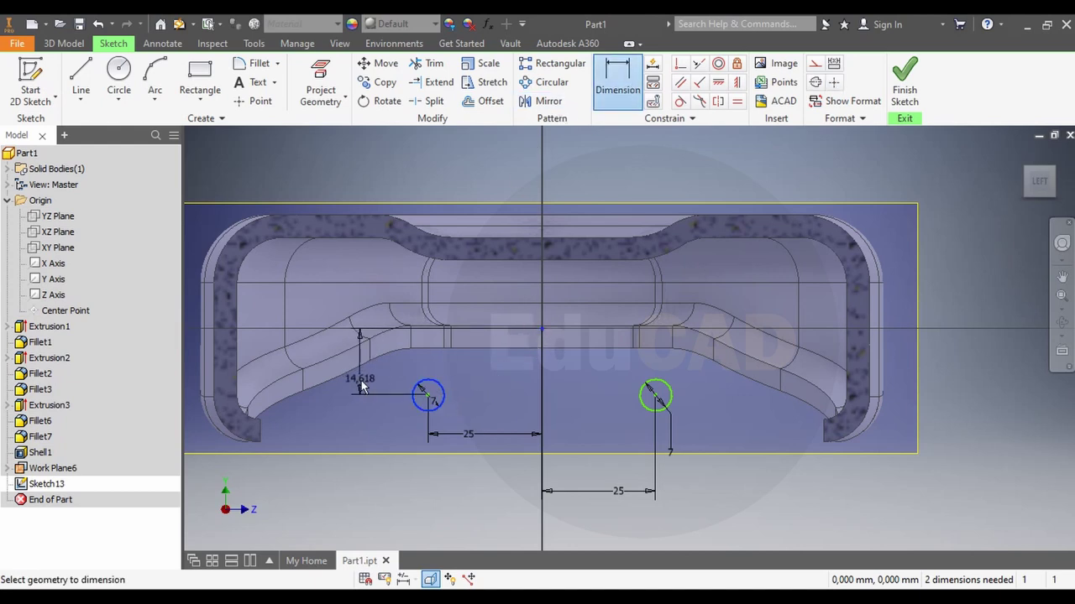
left_click(363, 385)
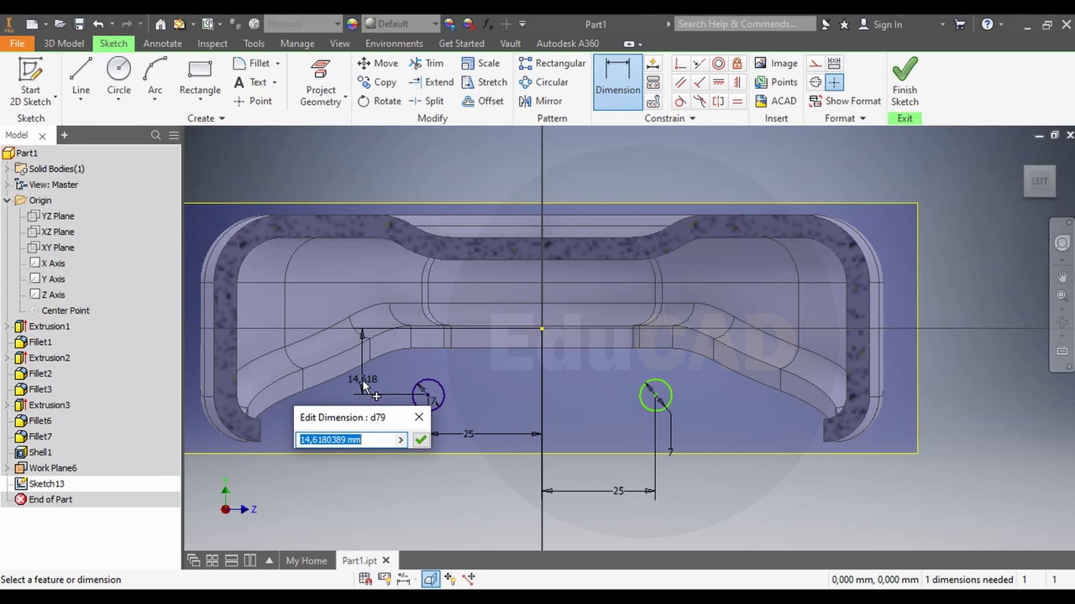
key("Return")
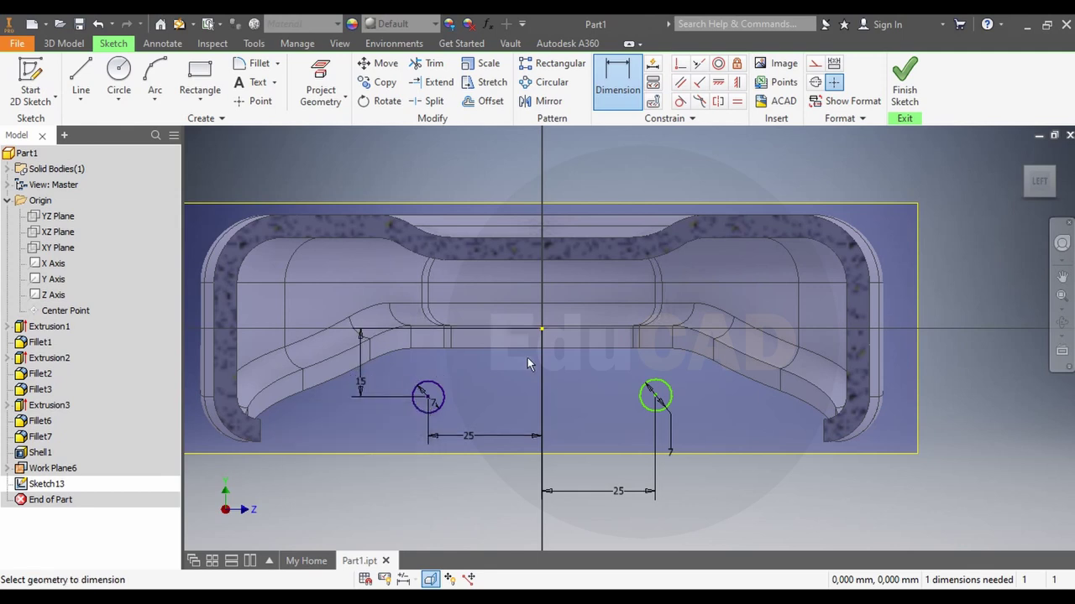
left_click(541, 330)
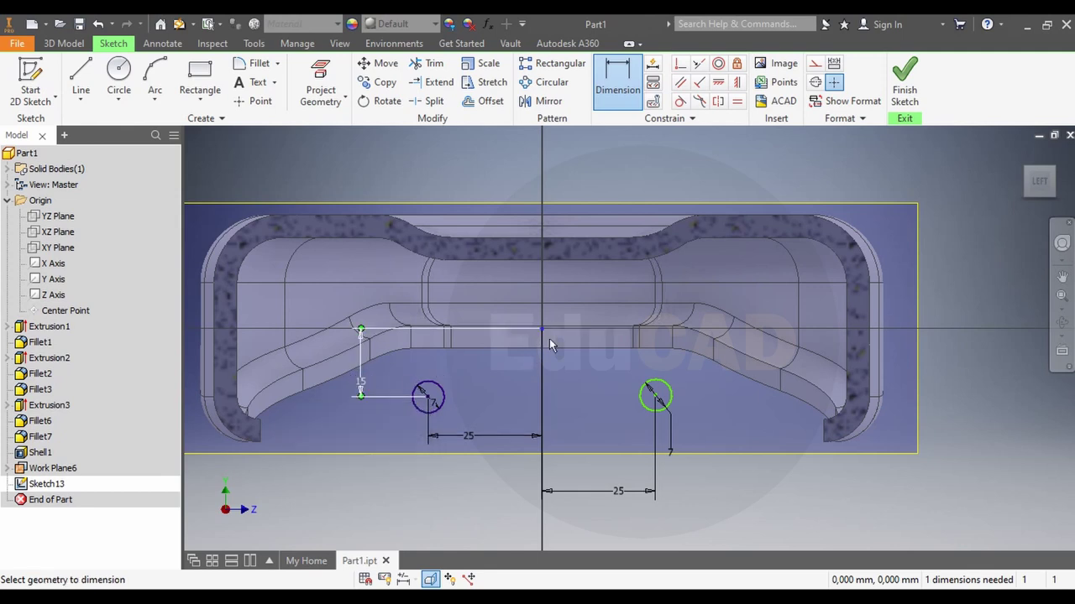
left_click(652, 412)
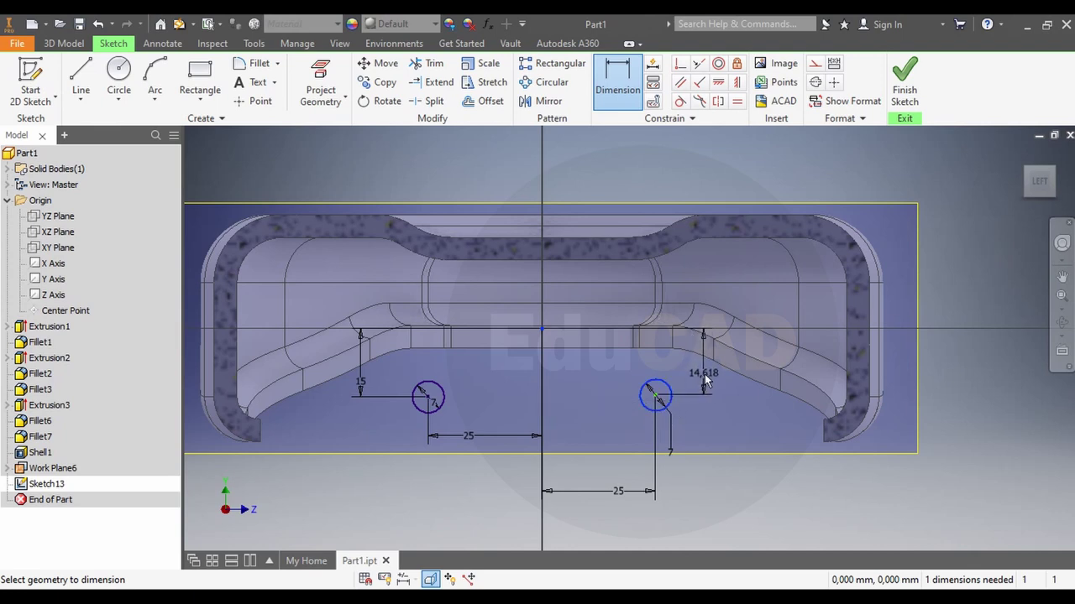
left_click(707, 377)
type("15")
key("Return")
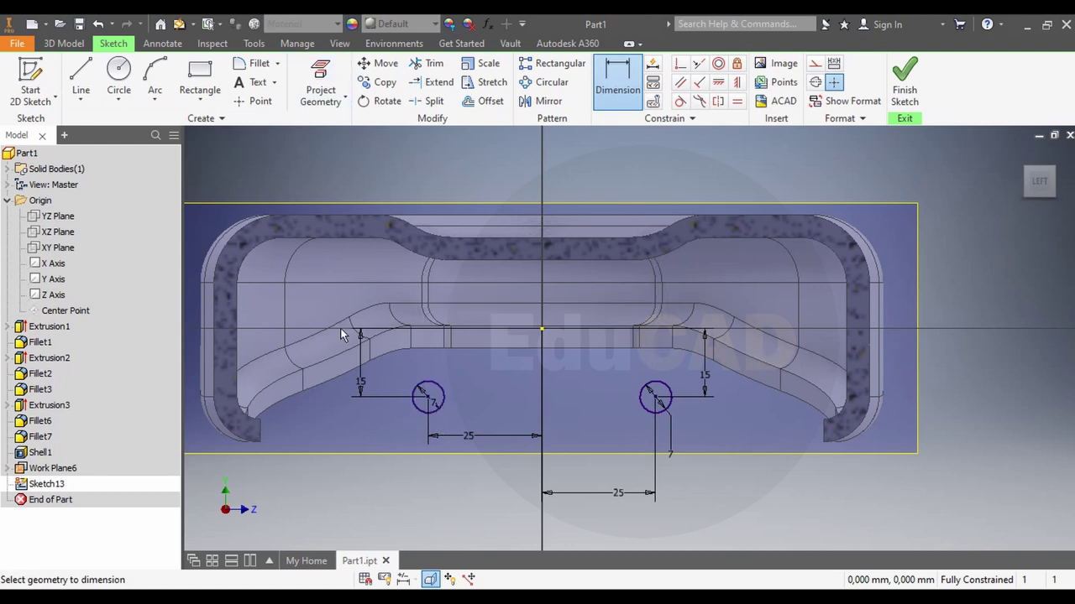
left_click(485, 101)
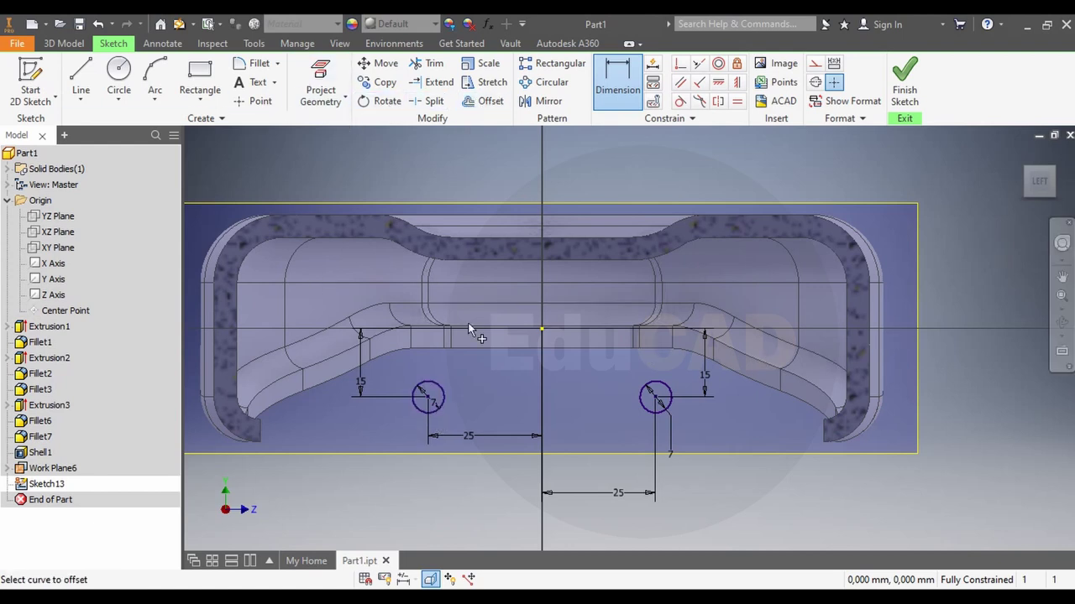
Offset both rail circles outward by 2 mm
left_click(444, 395)
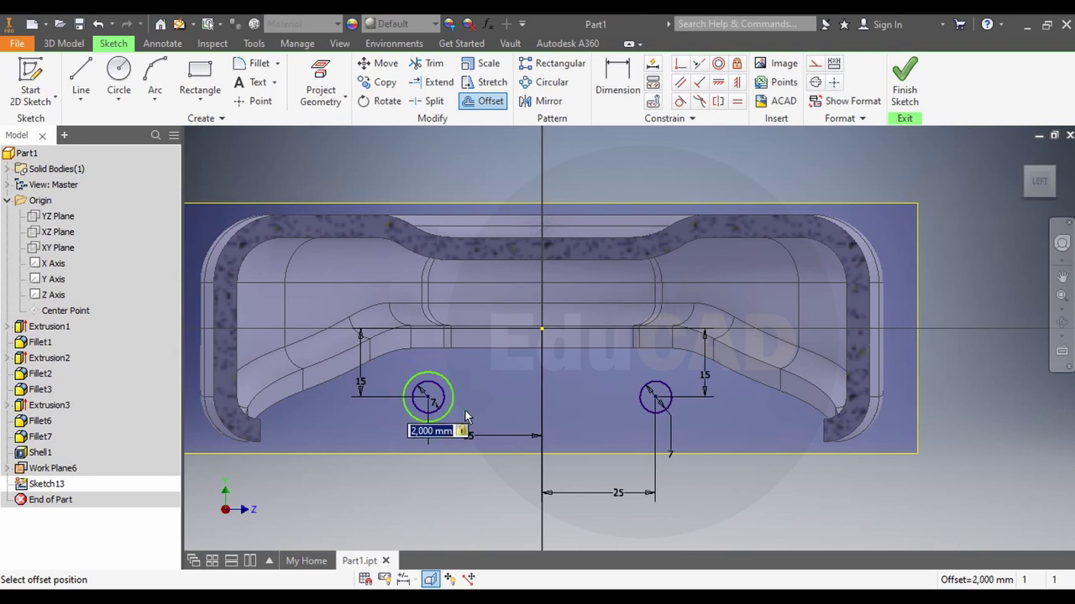
left_click(466, 418)
left_click(648, 414)
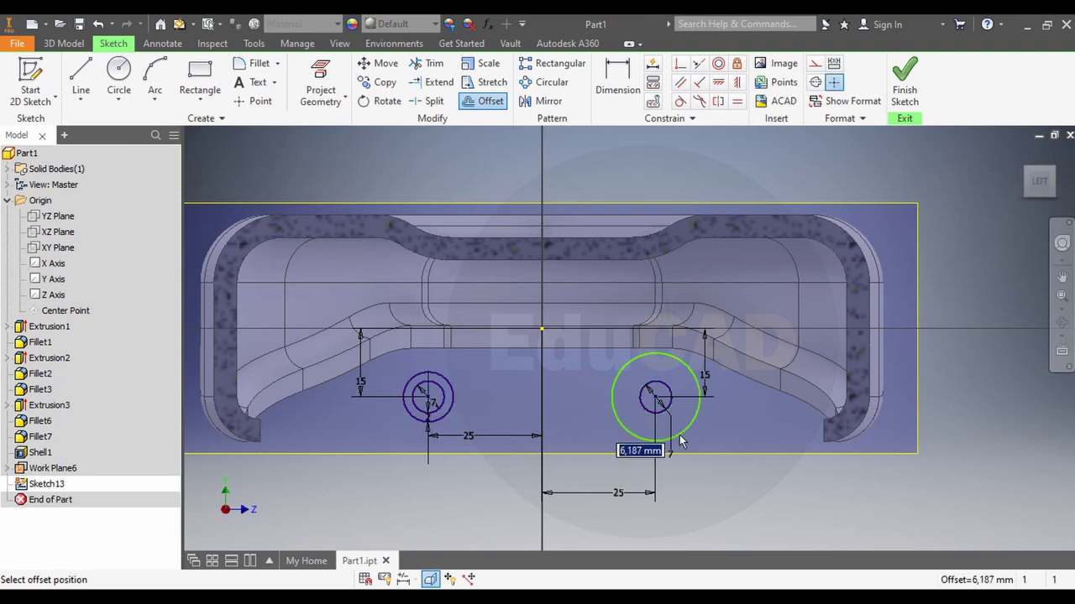
type("2")
key("Return")
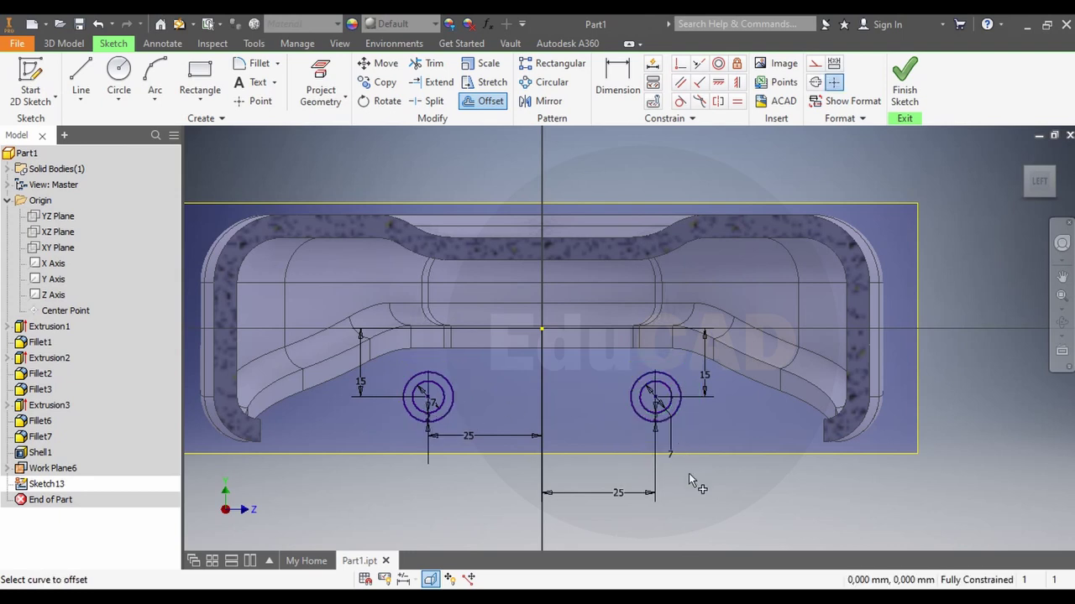
right_click(757, 460)
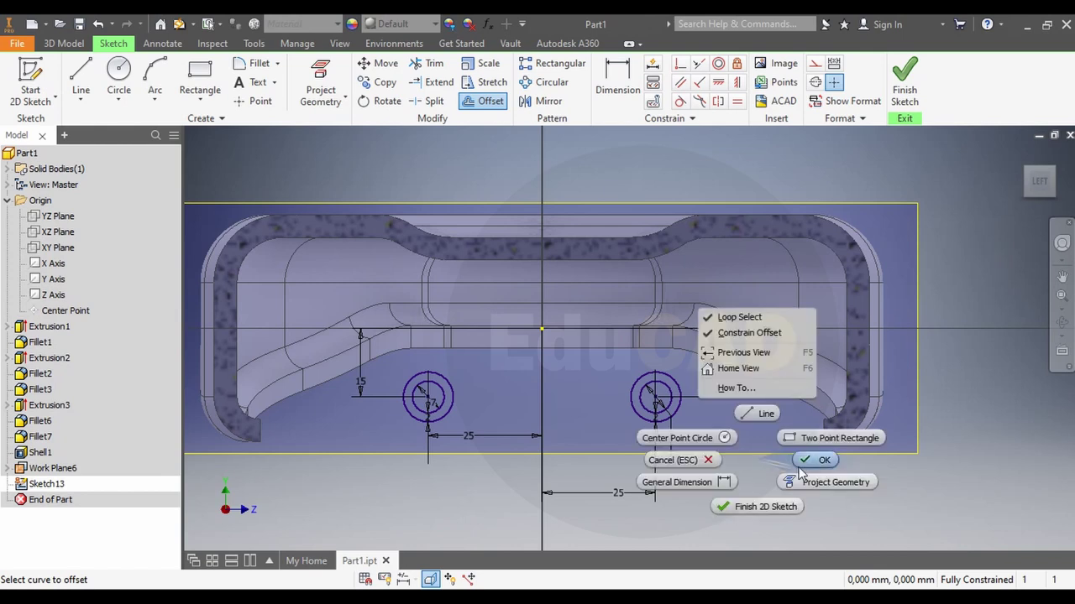
left_click(795, 457)
Draw a trapezoid outline linking the bottoms and tops of both circles
left_click(81, 80)
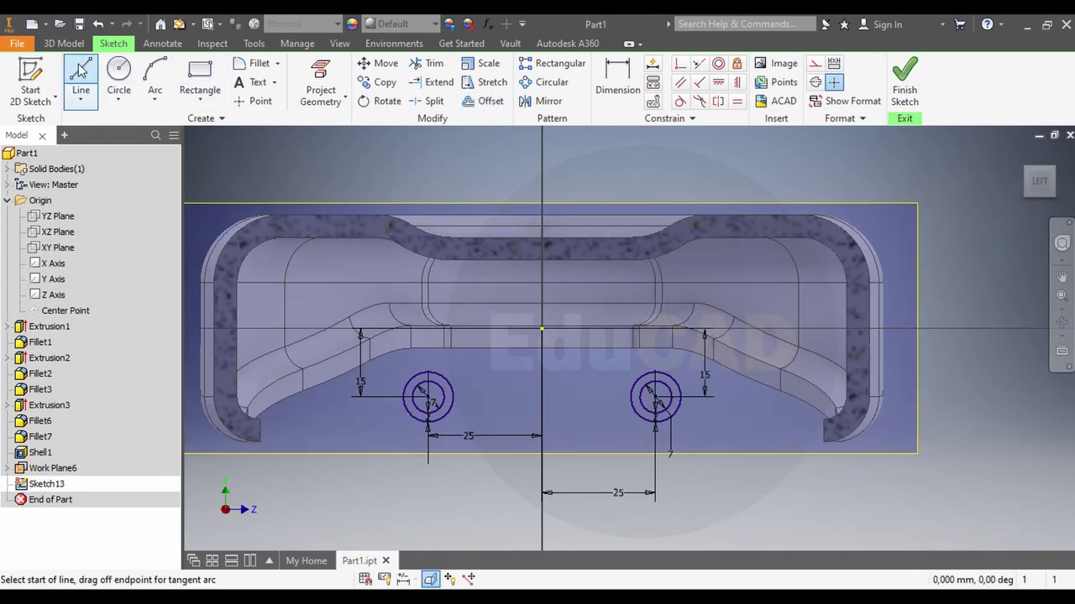
left_click(428, 422)
double_click(656, 422)
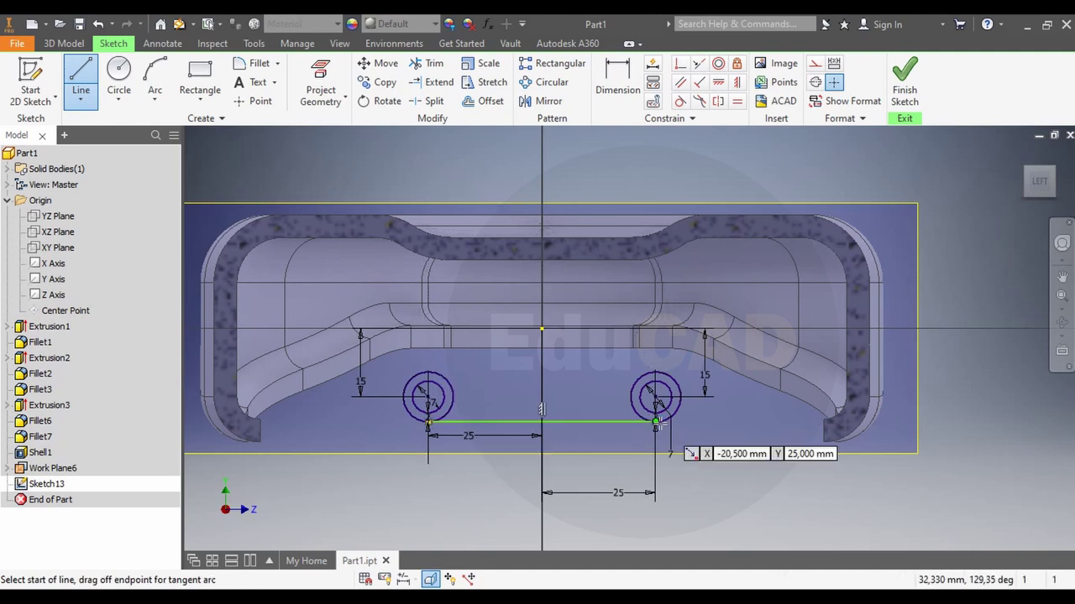
left_click(656, 371)
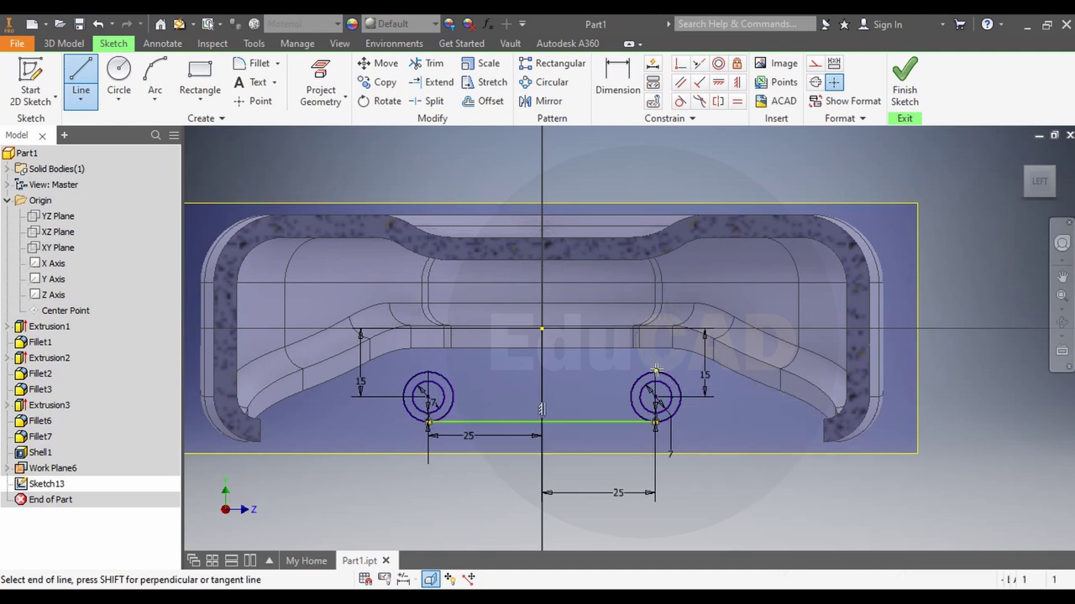
left_click(610, 241)
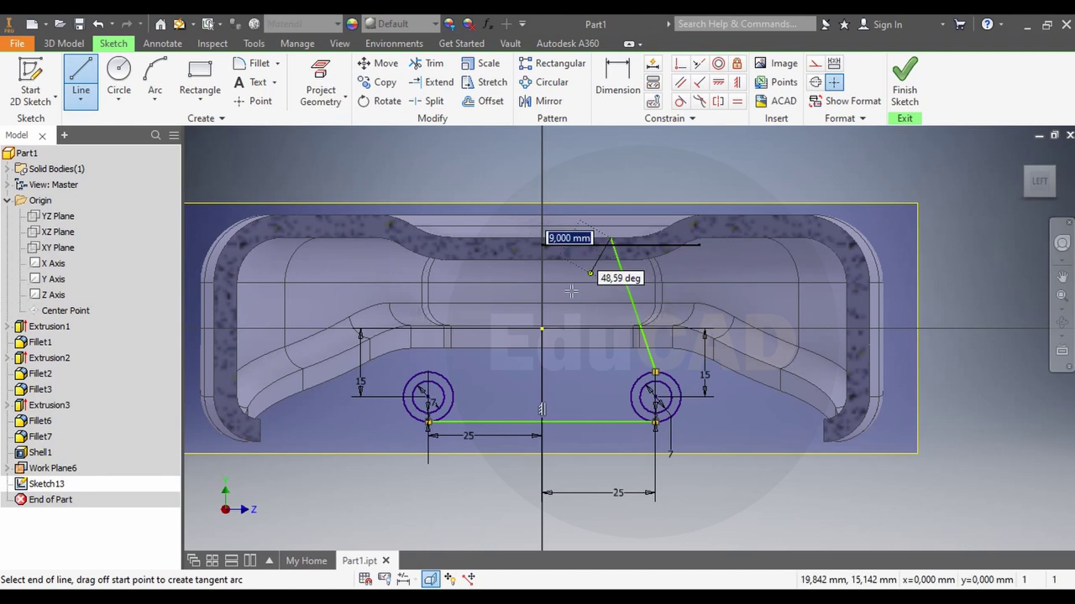
left_click(493, 238)
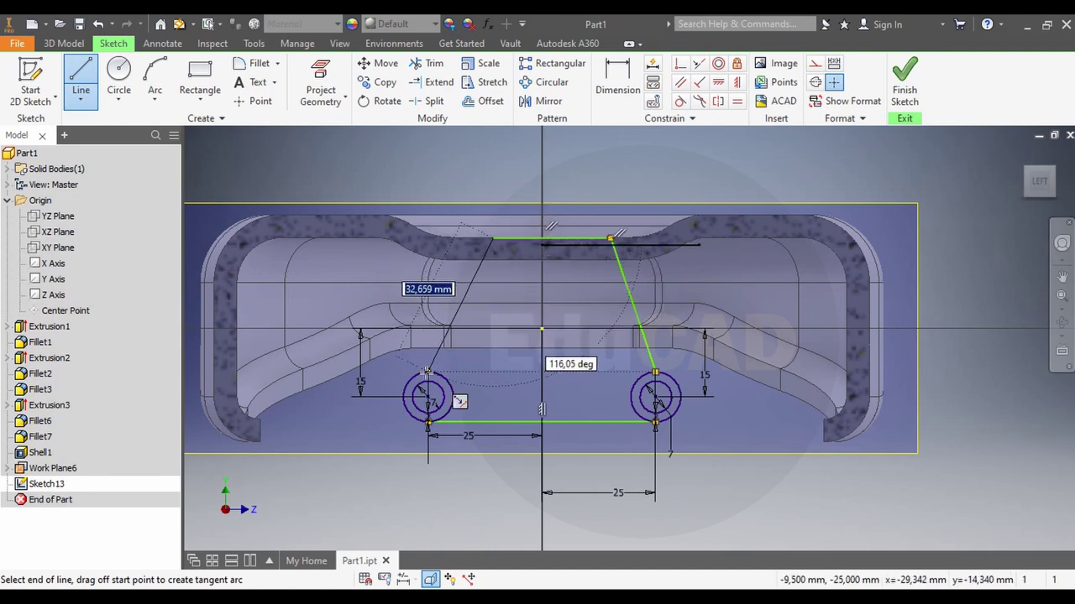
double_click(428, 372)
right_click(747, 476)
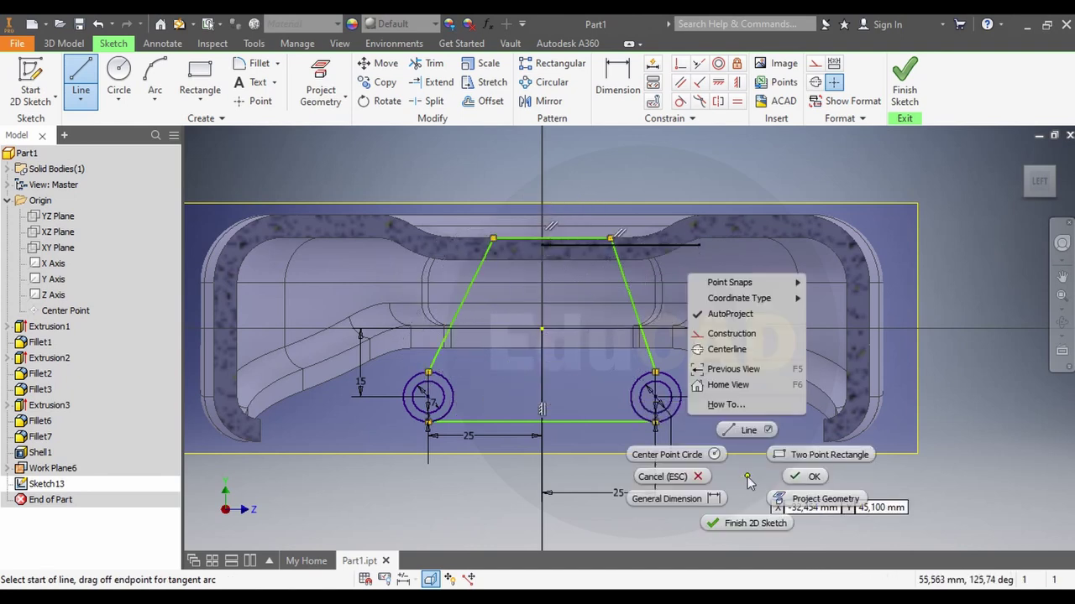
left_click(787, 470)
Dimension the trapezoid's top edge and top-left corner at 20 mm each
scroll(596, 237, "up", 5)
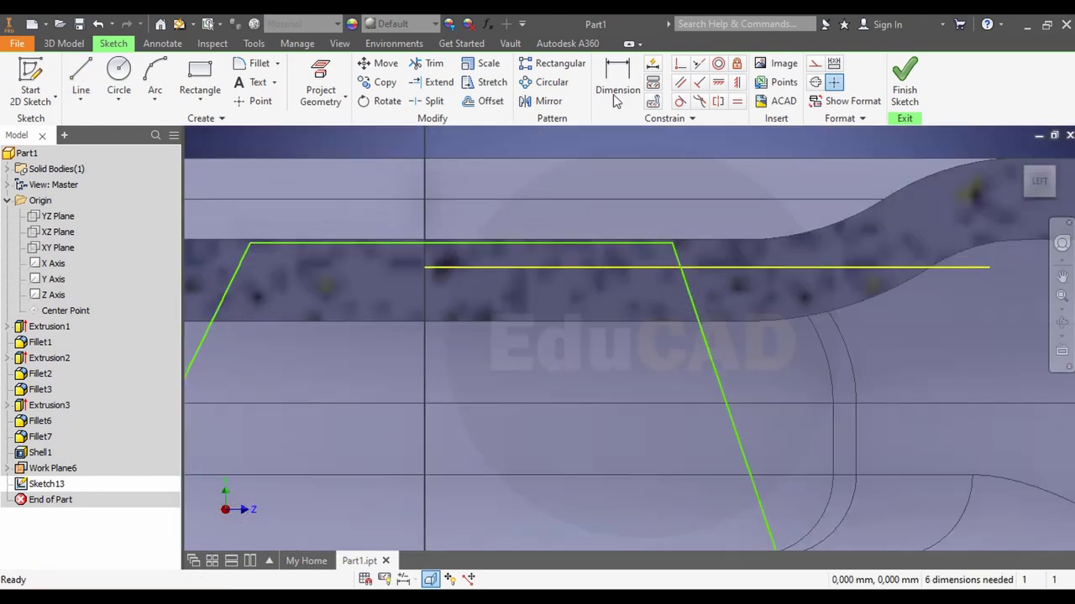
key("d")
scroll(467, 245, "down", 2)
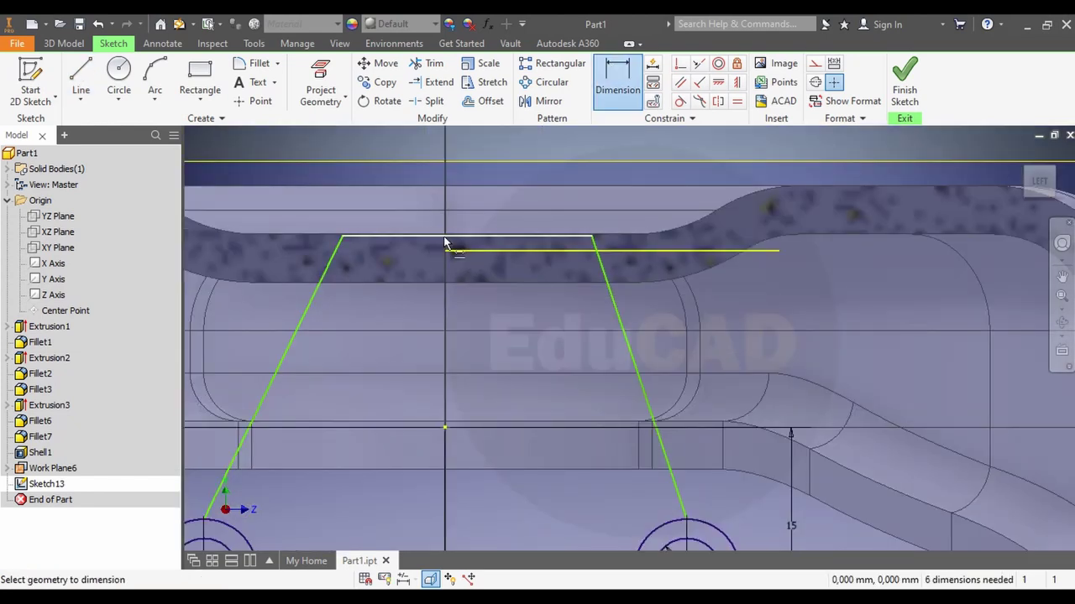
left_click(444, 427)
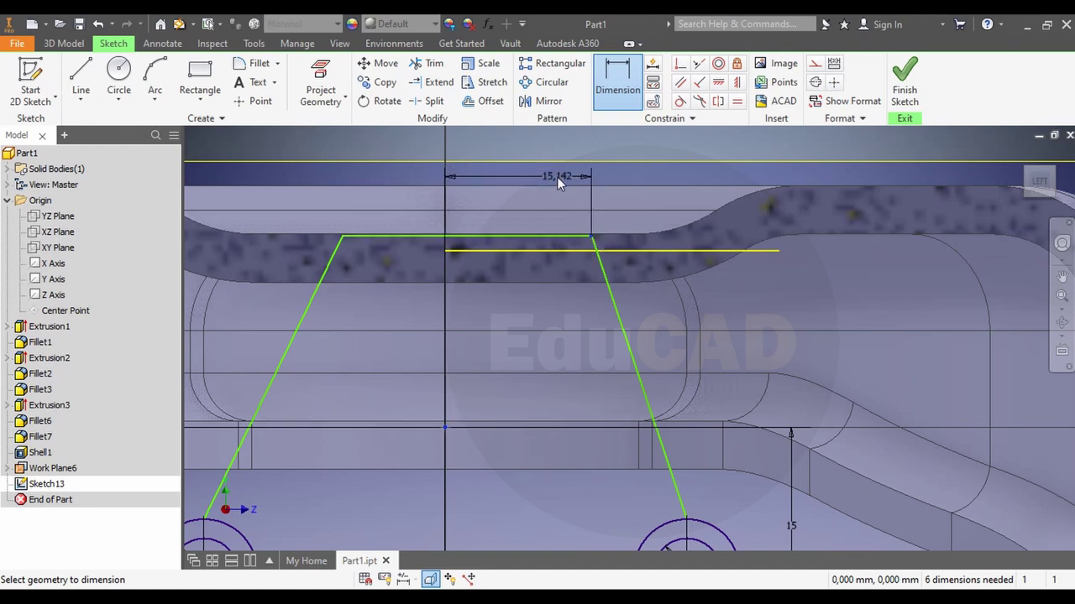
left_click(556, 177)
type("20")
key("Return")
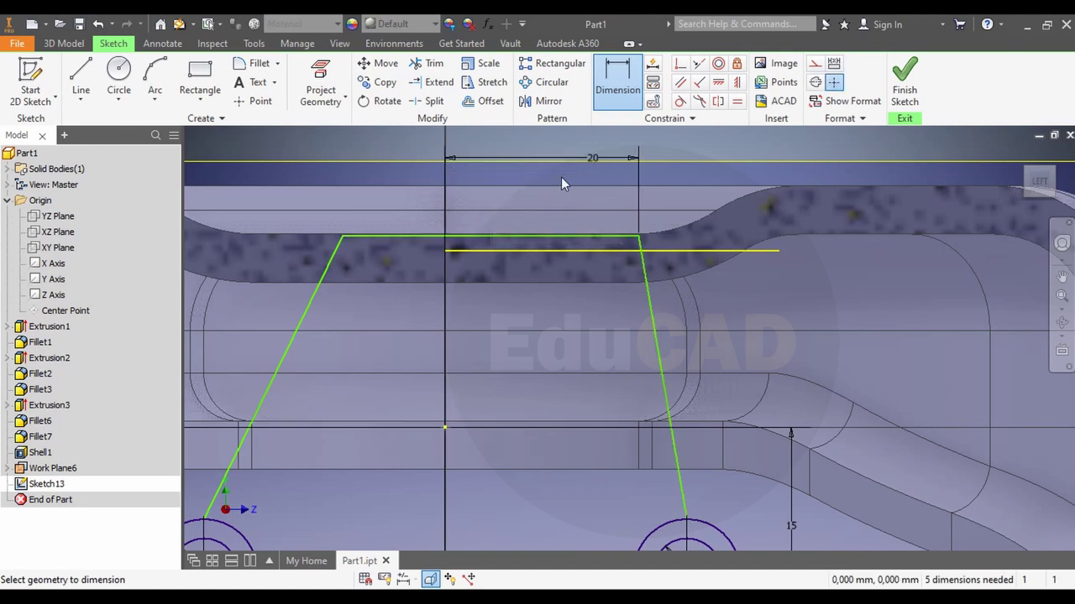
scroll(439, 309, "down", 2)
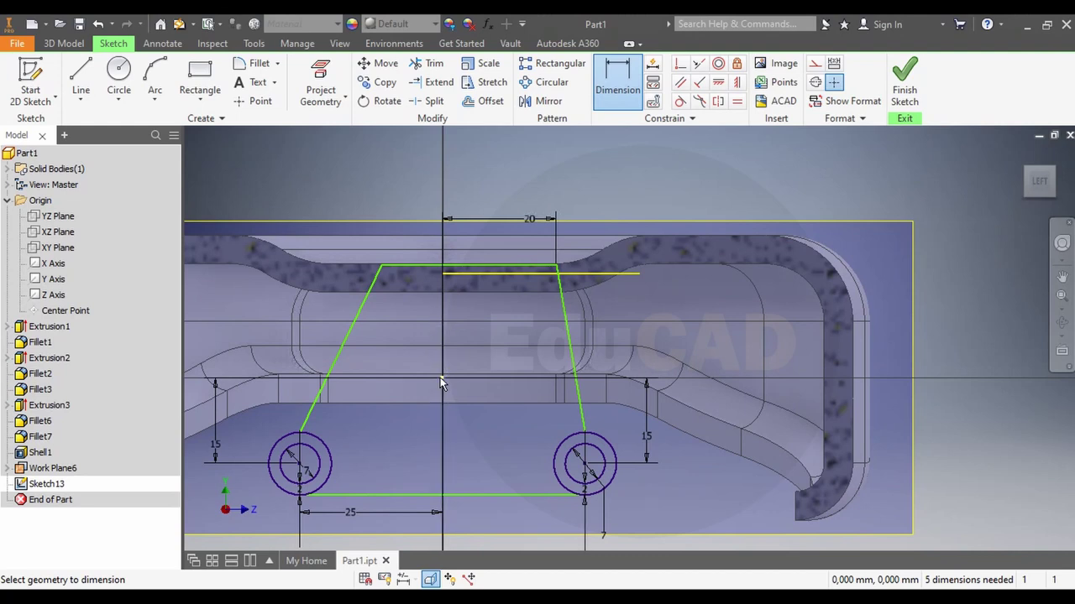
left_click(382, 268)
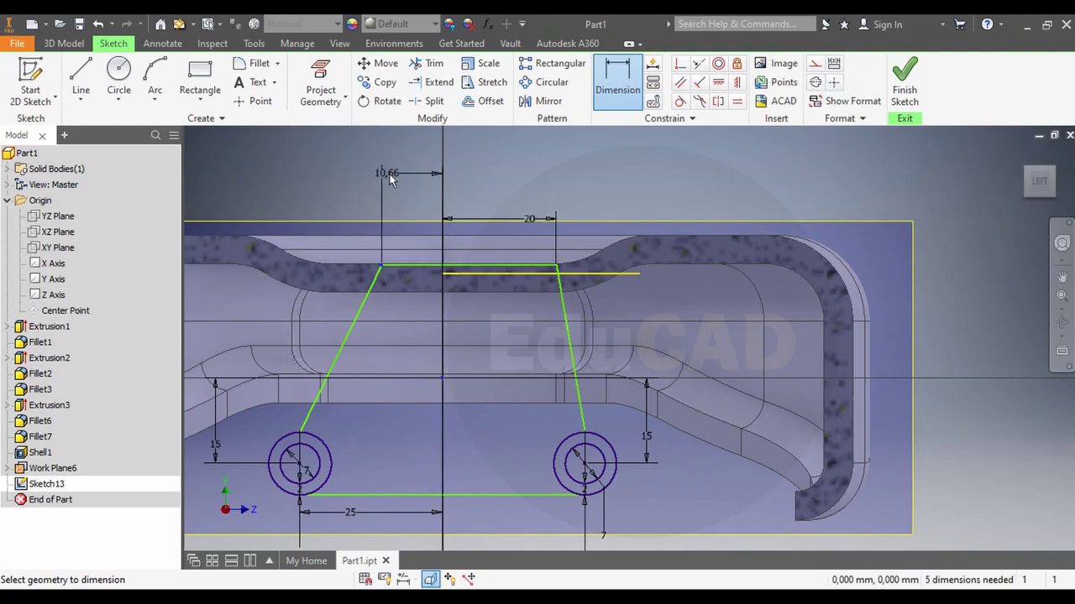
left_click(390, 179)
type("0")
key("Return")
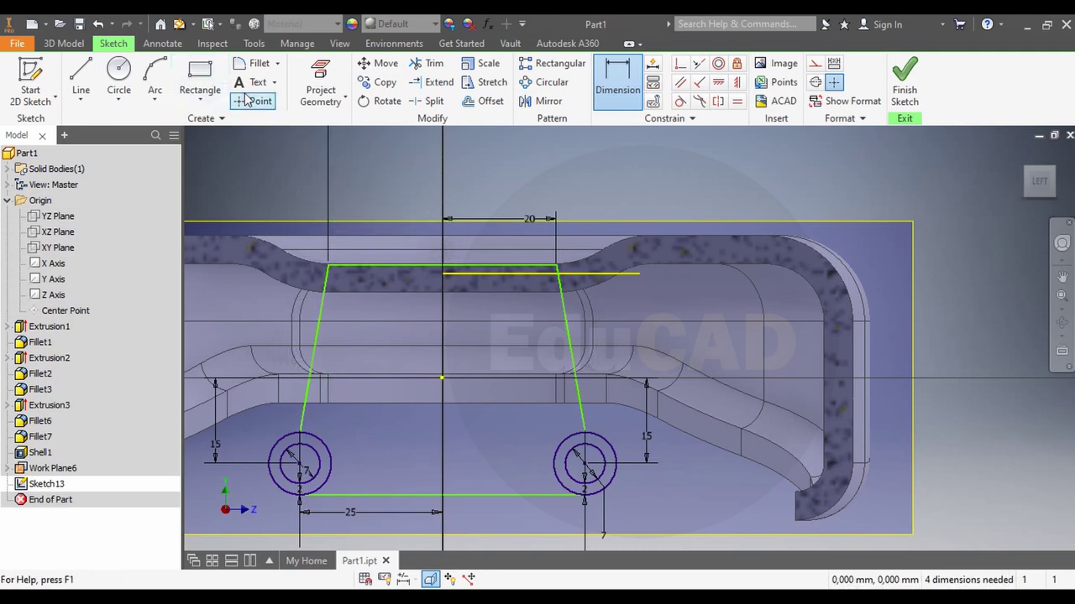
Trim away the overlapping parts of the left and right circles
left_click(427, 63)
scroll(347, 435, "up", 5)
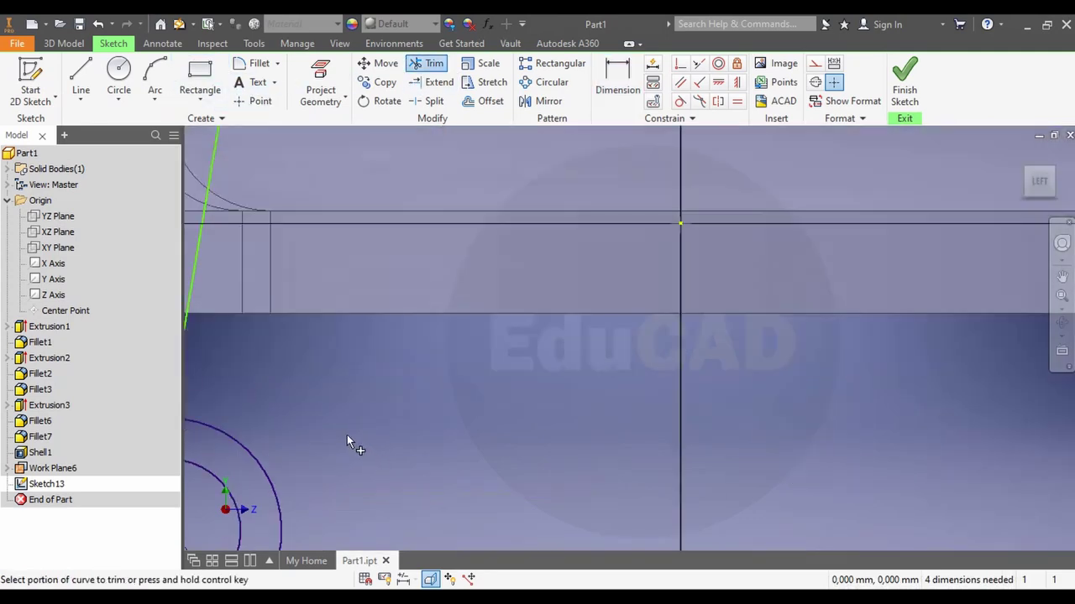
left_click_drag(347, 435, 262, 485)
scroll(282, 455, "down", 6)
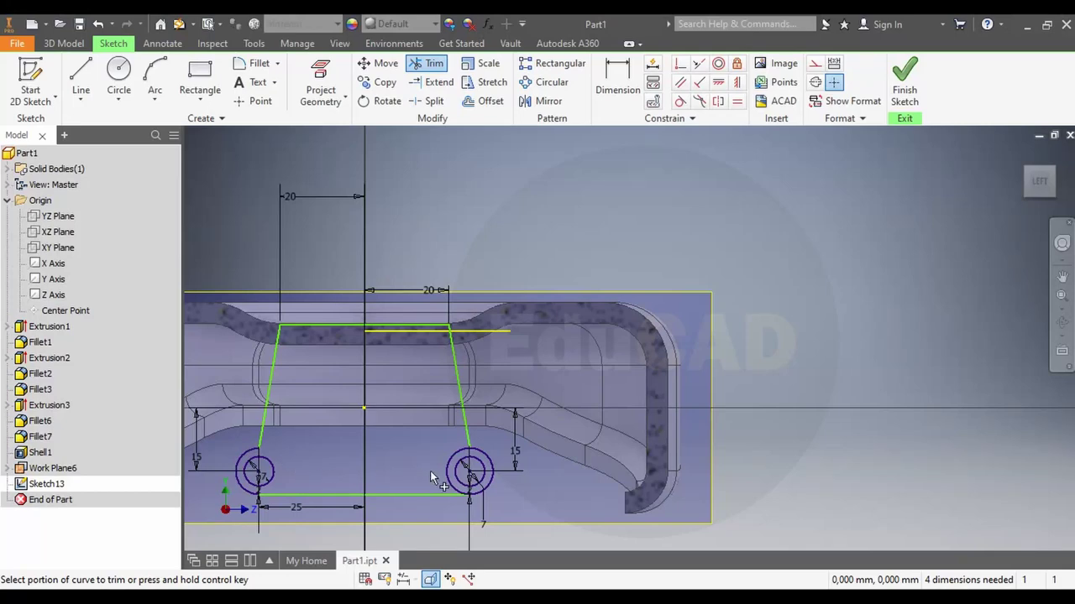
scroll(430, 471, "up", 5)
left_click_drag(466, 436, 486, 495)
scroll(395, 407, "down", 5)
scroll(370, 381, "up", 6)
middle_click_drag(370, 381, 520, 336)
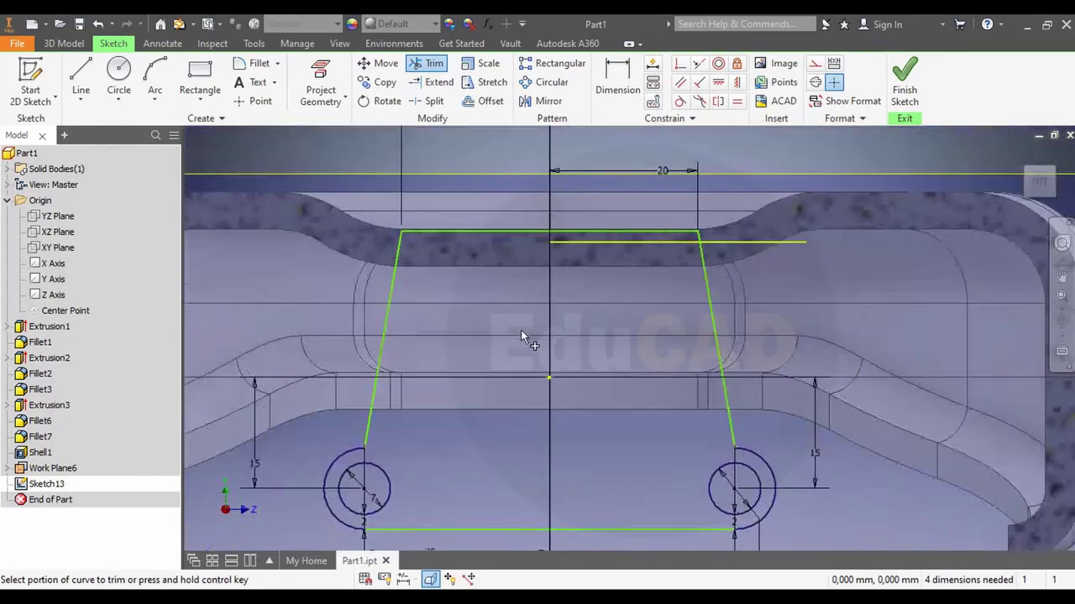
Offset the trapezoid outline 10 mm inward and finish the sketch
left_click(491, 101)
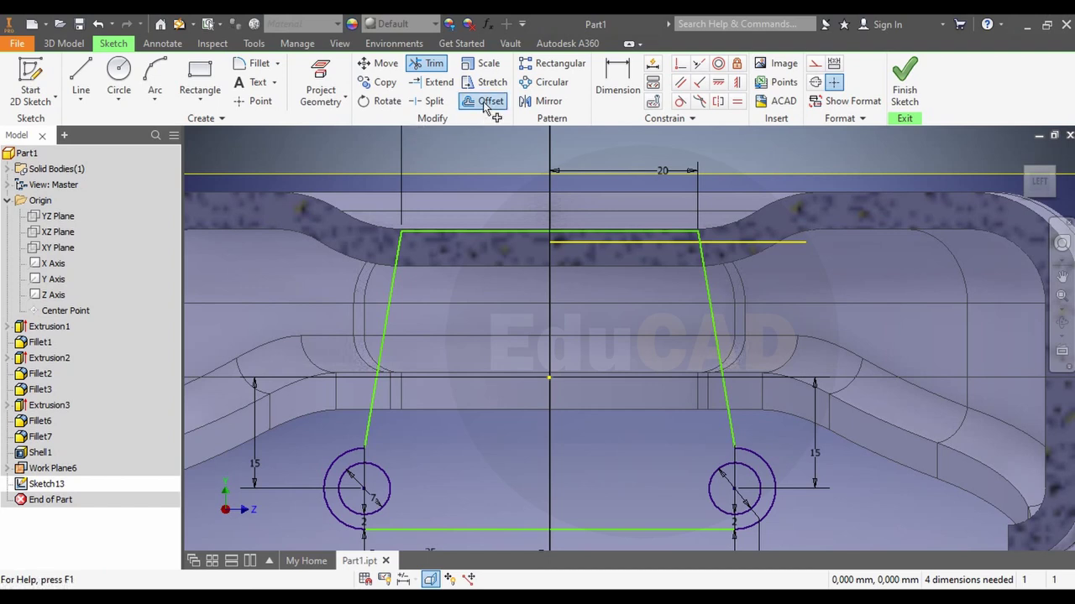
left_click(397, 270)
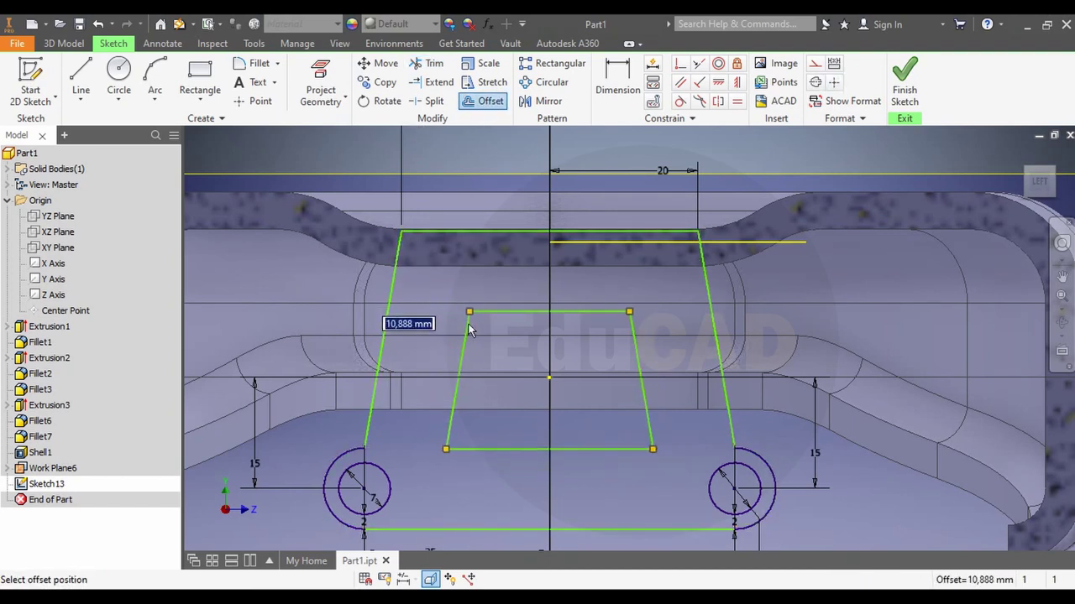
type("10")
key("Return")
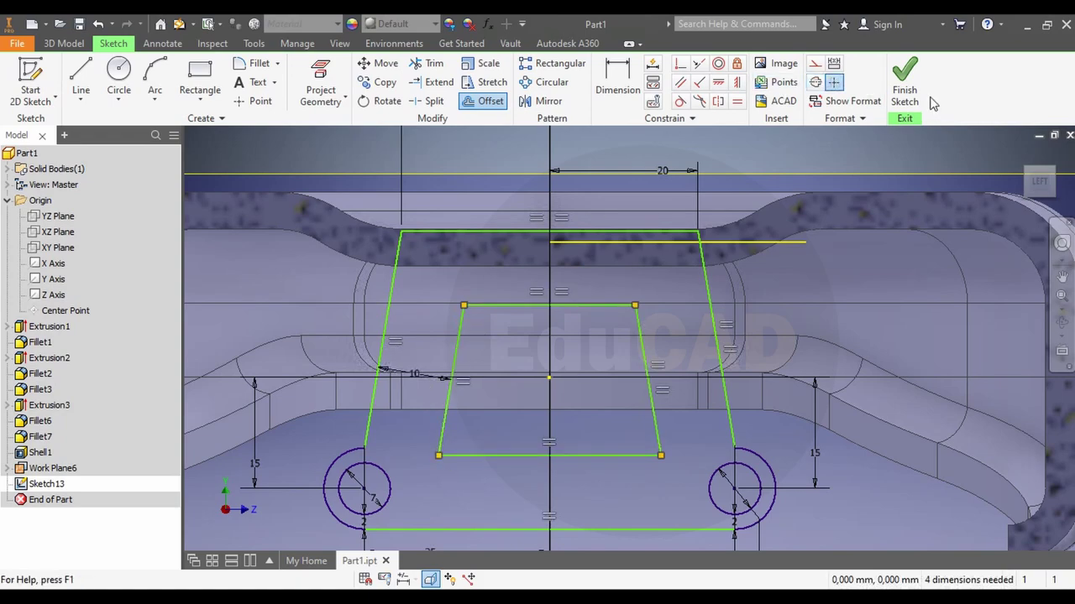
left_click(905, 79)
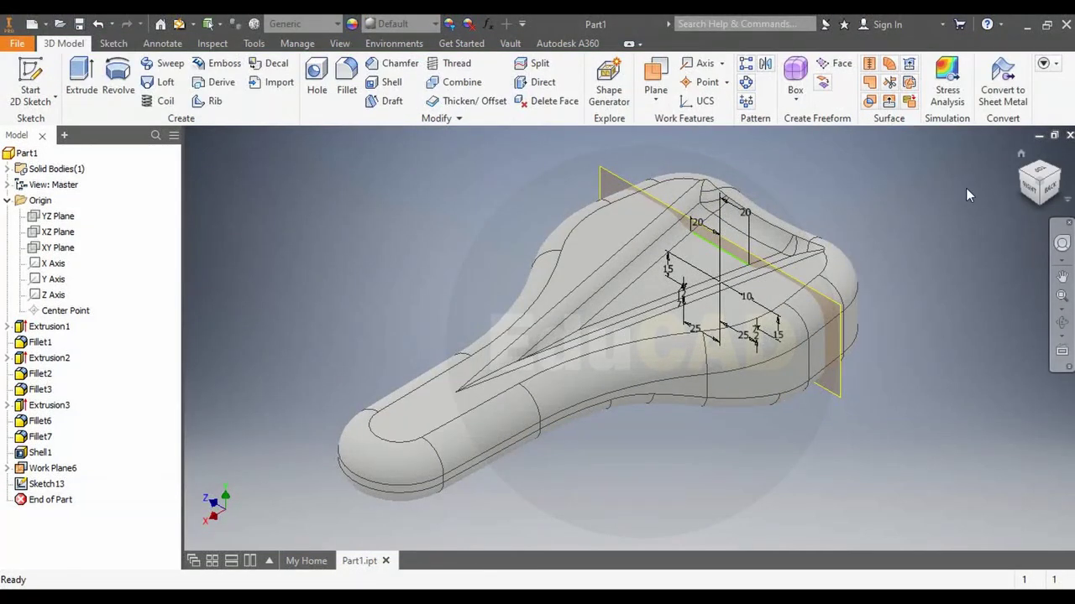
Extrude the trapezoid ring profile 10 mm in the flipped direction into a bracket
middle_click_drag(966, 188, 1024, 193, "shift")
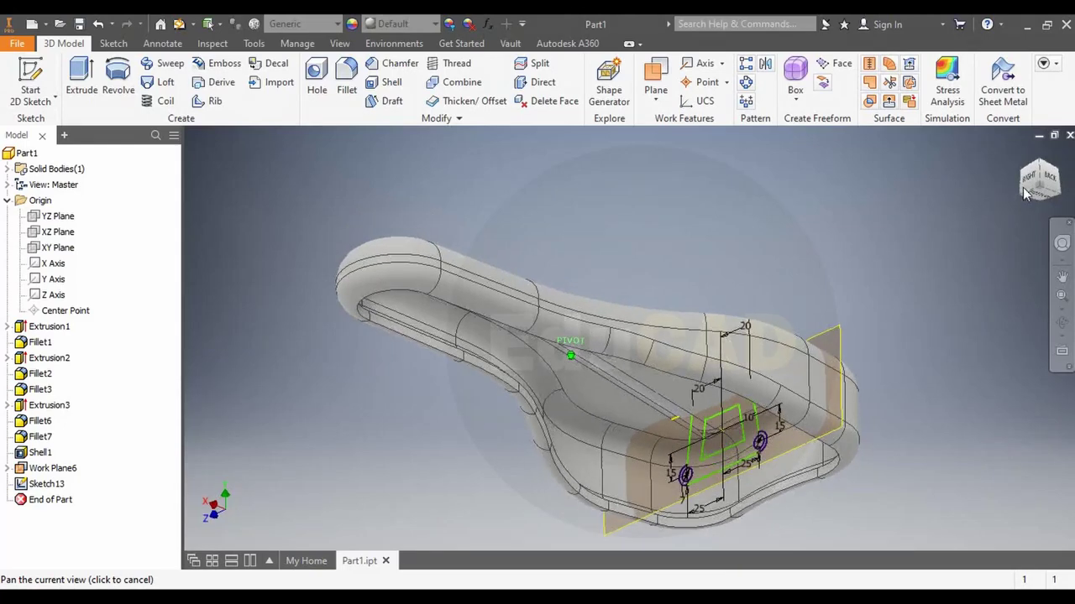
left_click(82, 80)
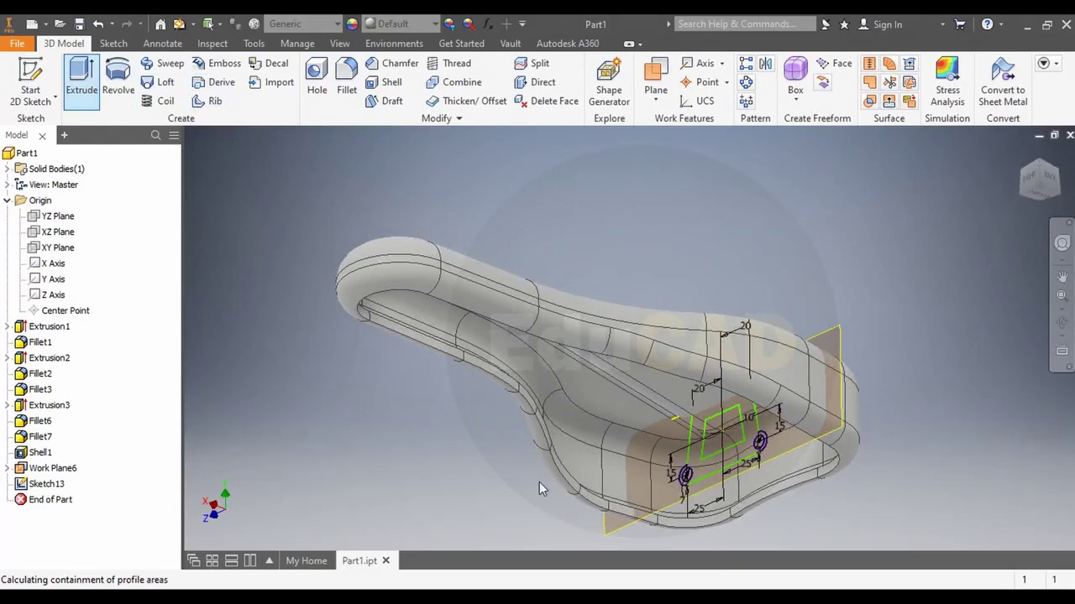
left_click(702, 463)
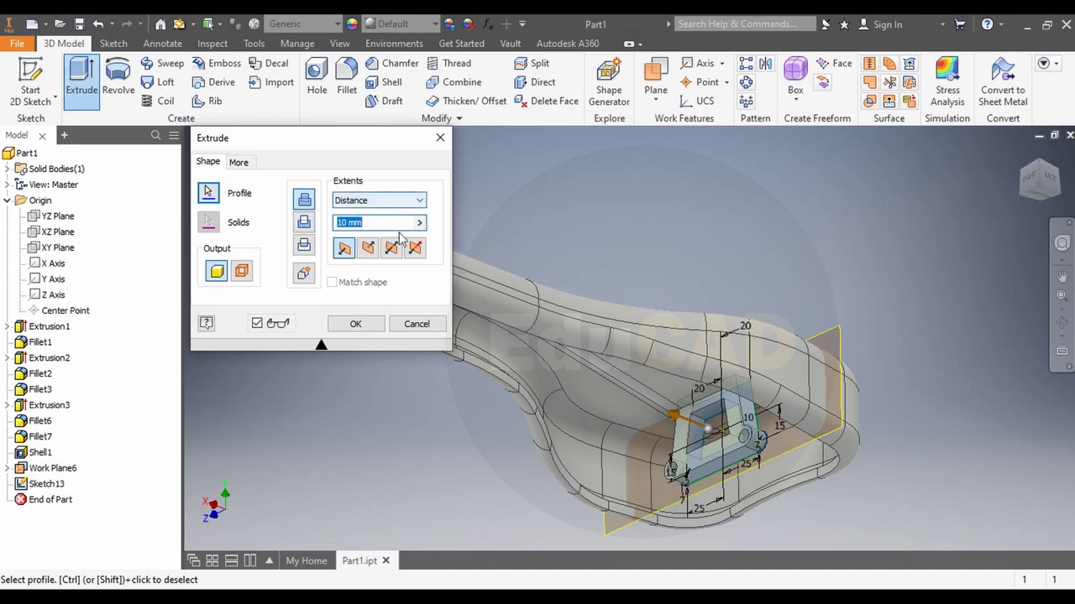
left_click(369, 249)
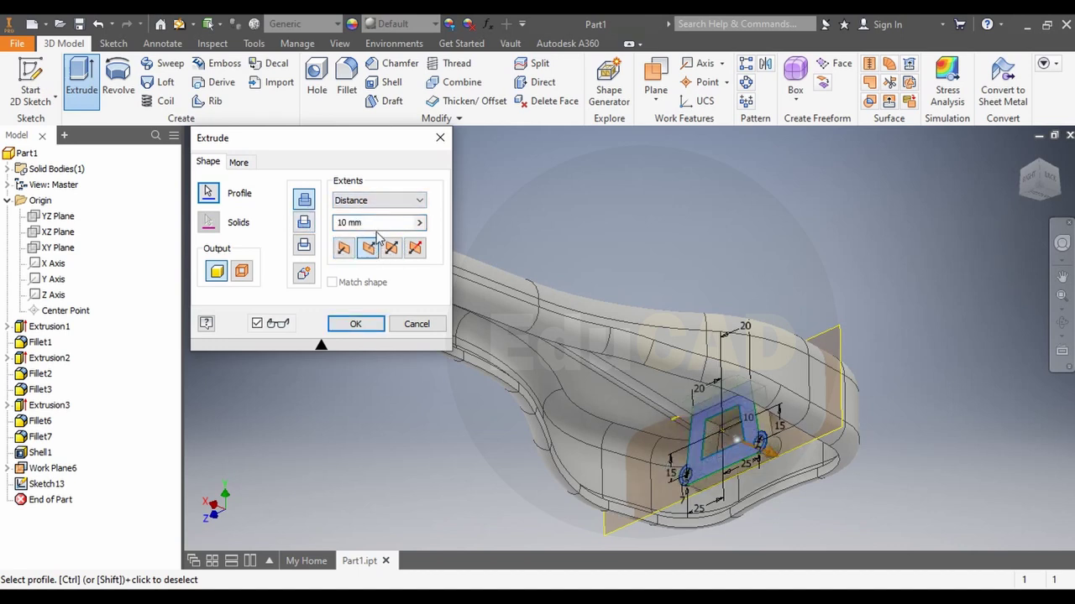
type("35")
left_click(304, 222)
key("Return")
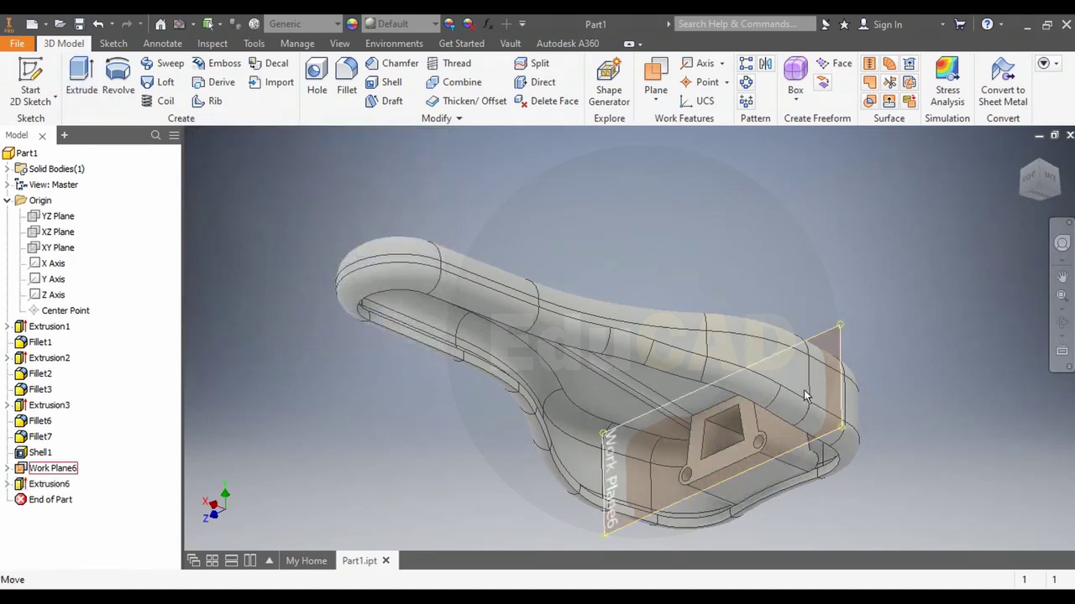
left_click(1062, 277)
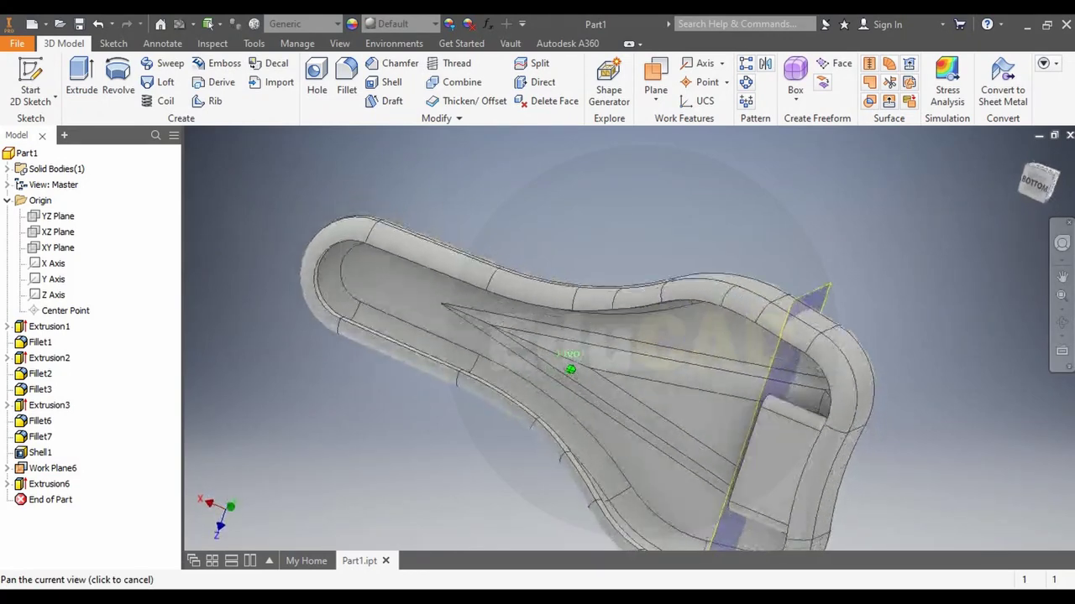
mouse_move(570, 369)
middle_mouse_down("shift")
mouse_move(587, 395)
mouse_move(584, 387)
middle_mouse_up("shift")
Round three bracket edges with a 15 mm constant-radius fillet
key("Escape")
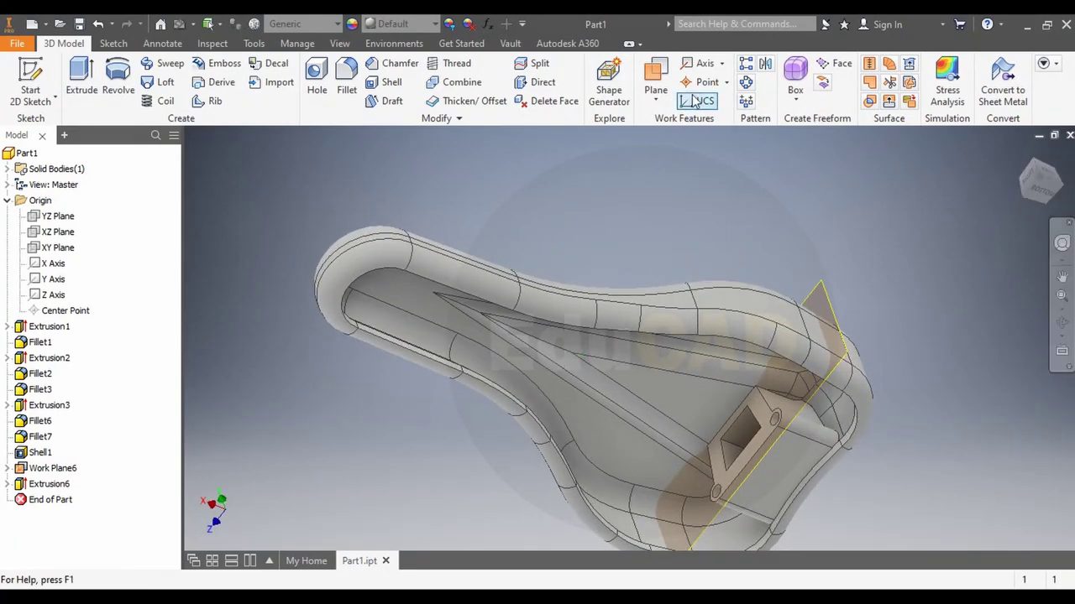
left_click(347, 77)
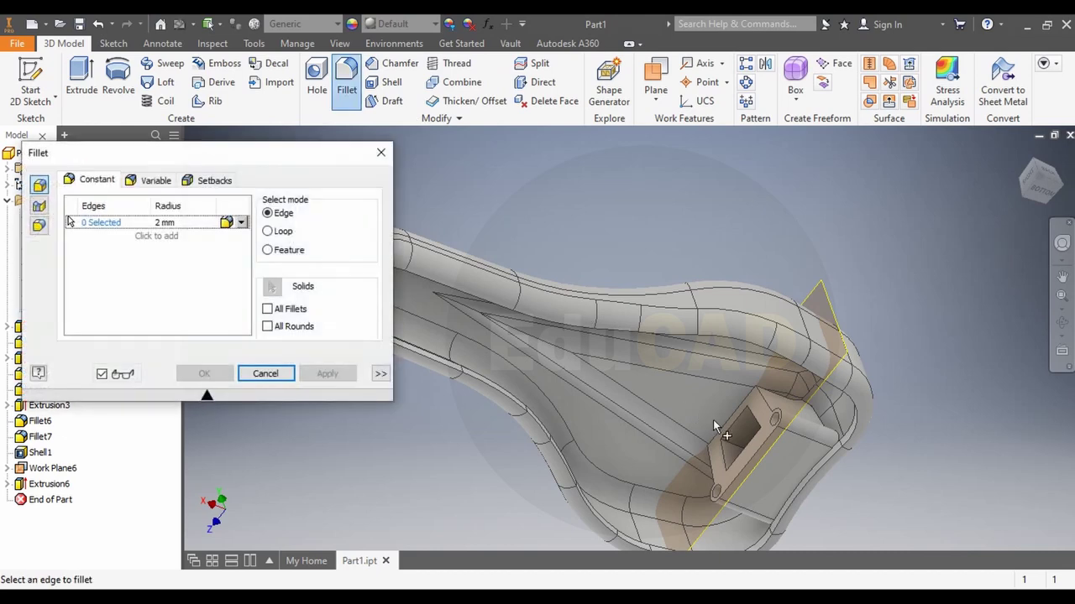
left_click(732, 420)
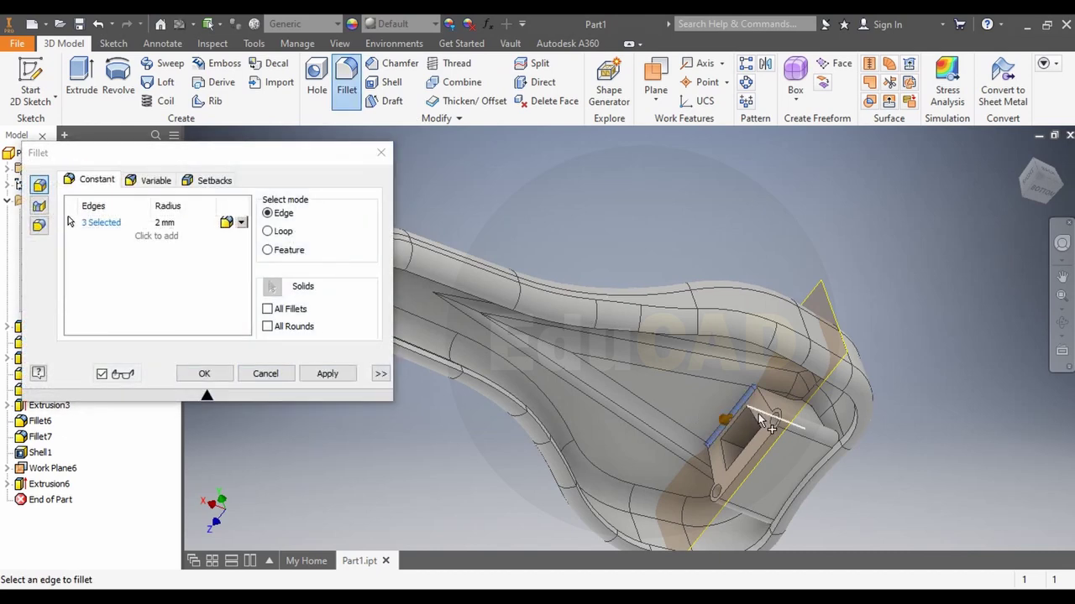
left_click(163, 223)
type("15")
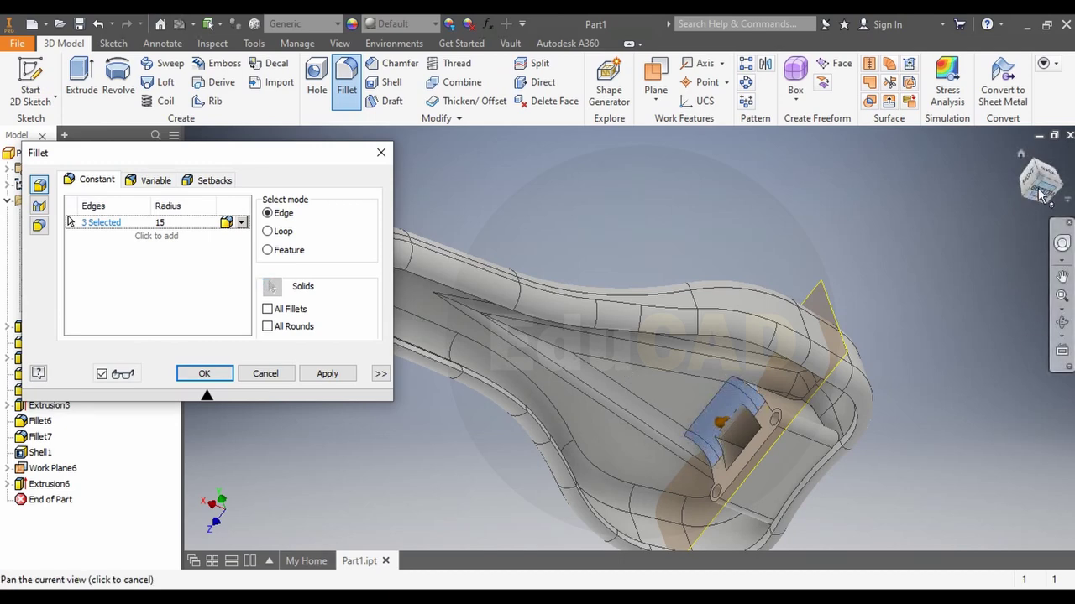
middle_click_drag(1029, 202, 1016, 220, "shift")
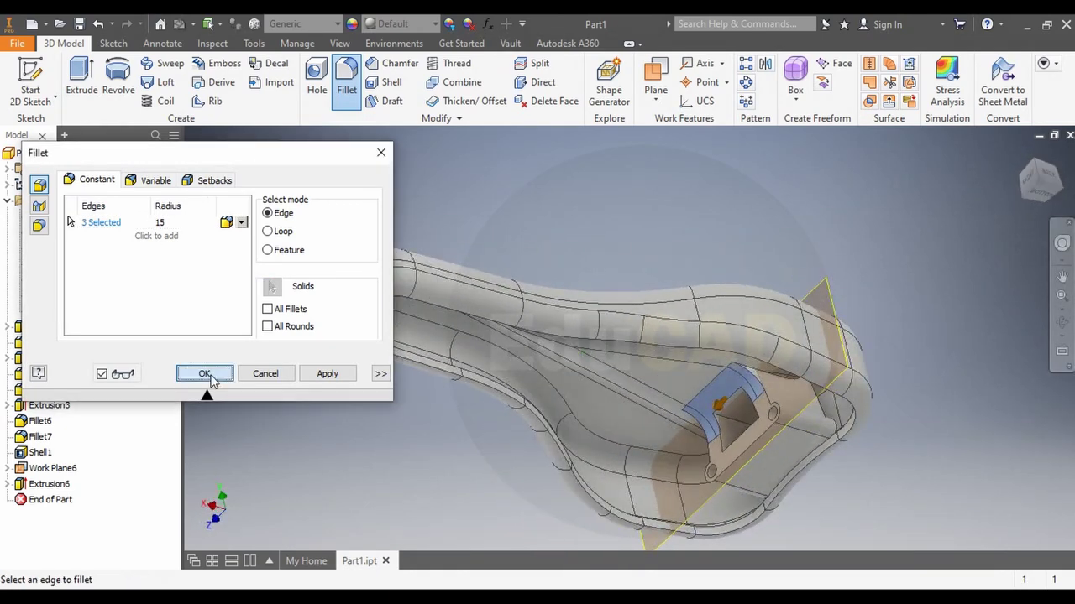
left_click(204, 375)
middle_click_drag(571, 370, 923, 255, "shift")
Start a new sketch on the rail mount face
right_click(738, 438)
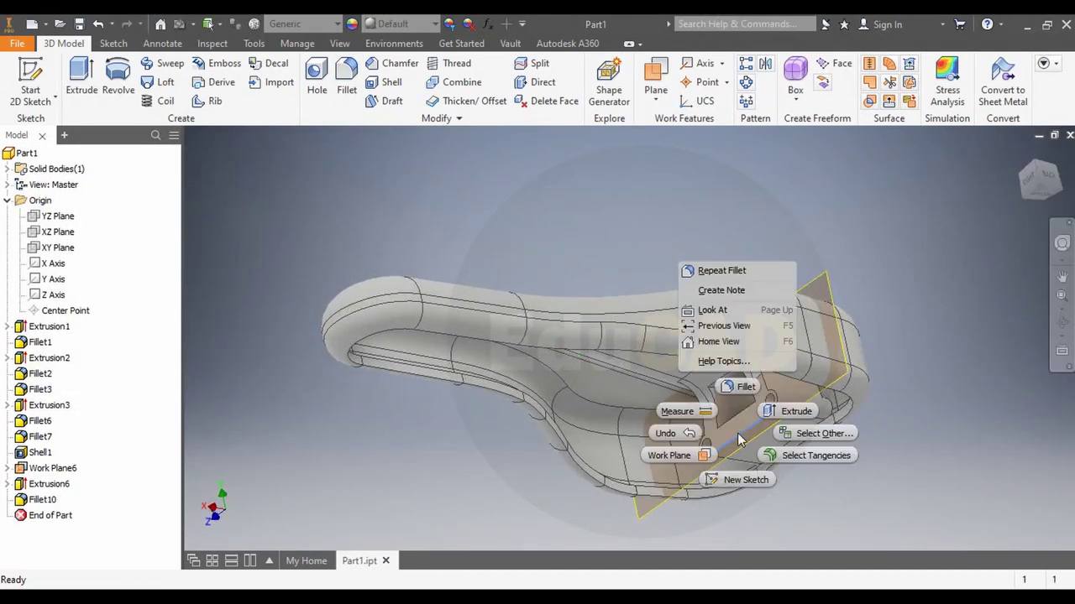
left_click(951, 382)
right_click(745, 424)
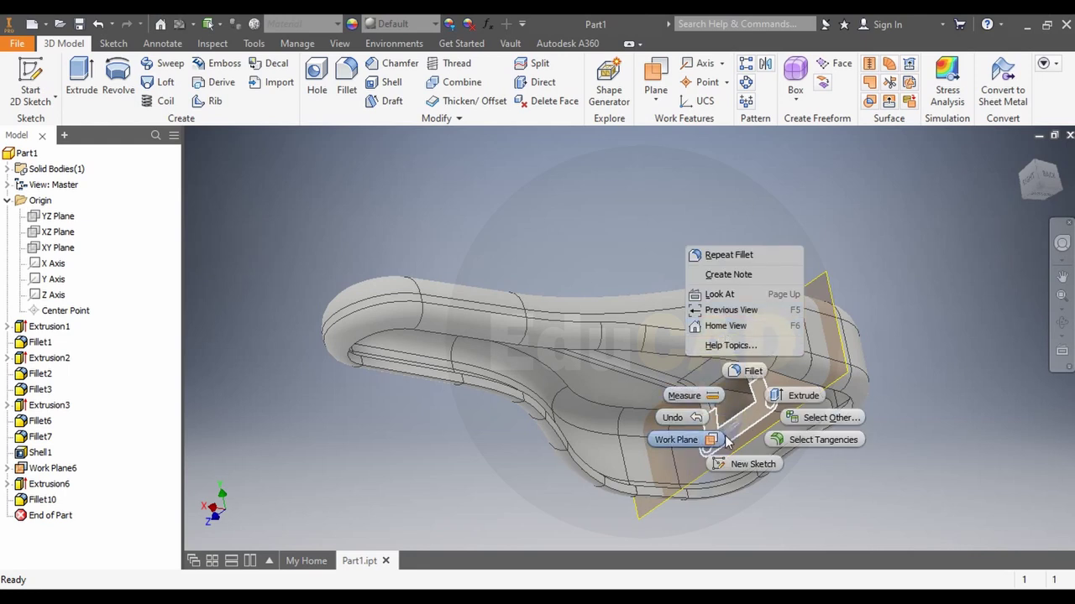
left_click(743, 466)
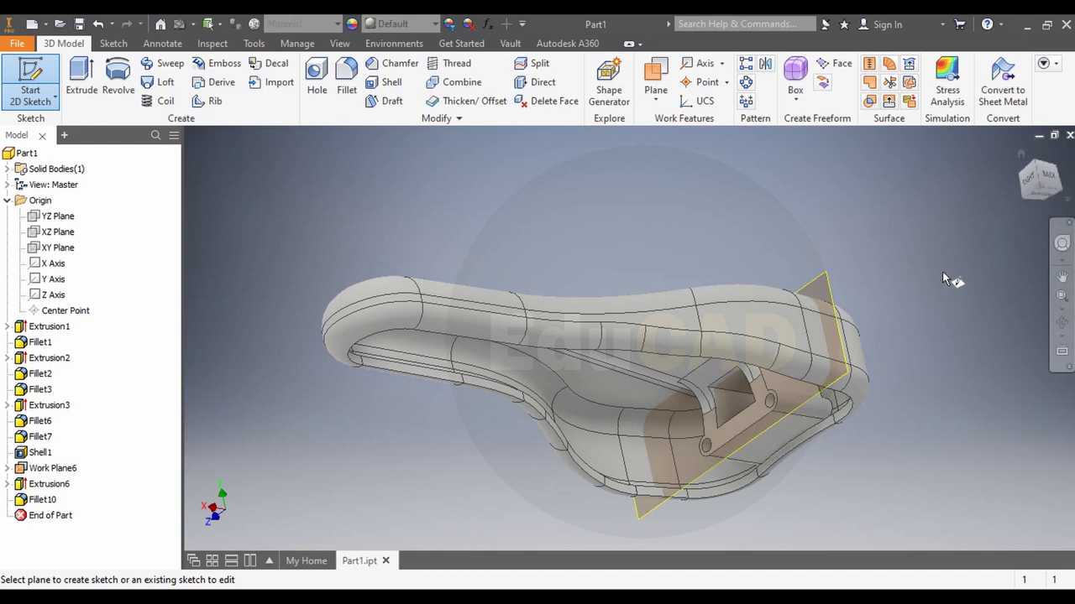
left_click(732, 435)
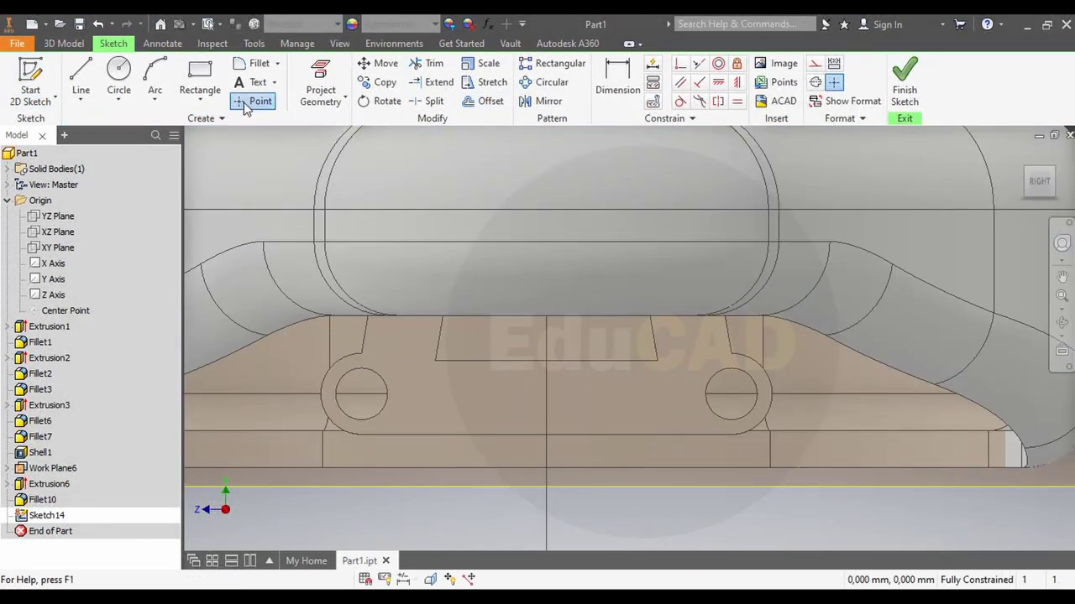
Place sketch points at the centres of the left and right rail holes
left_click(253, 101)
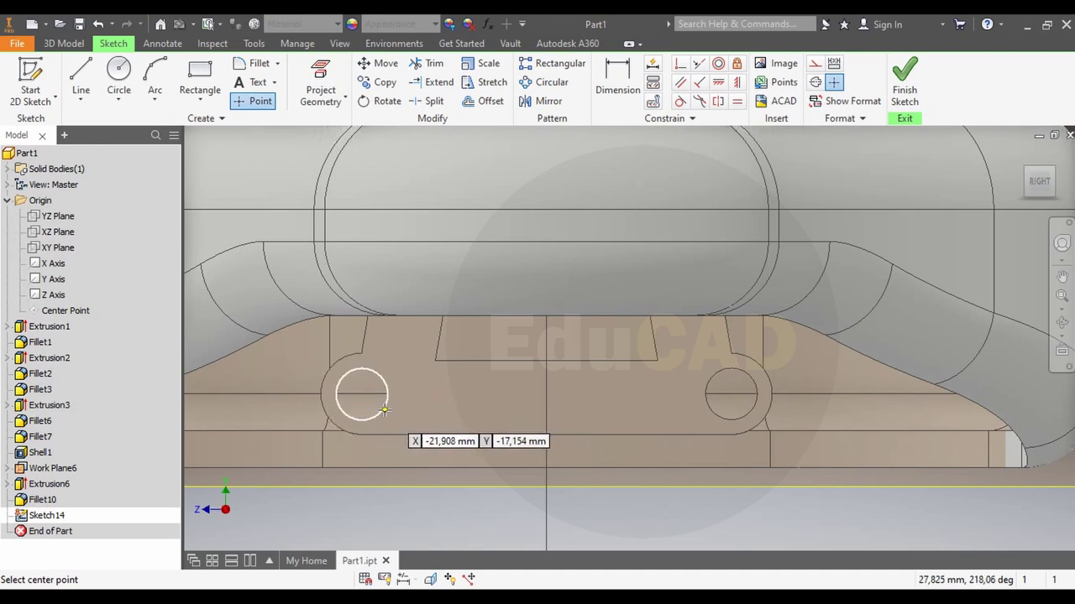
left_click(362, 395)
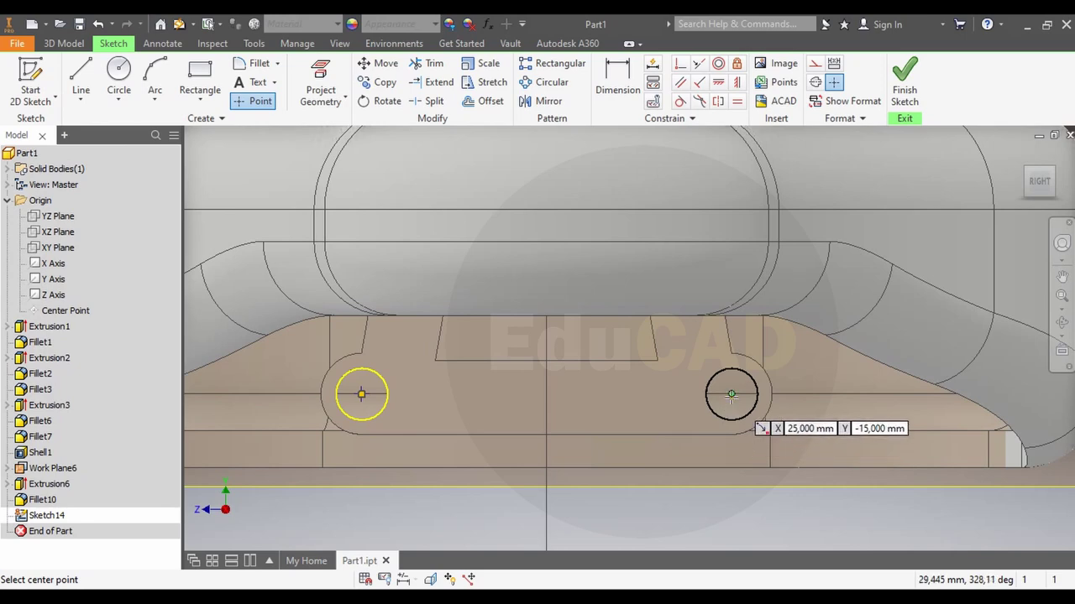
left_click(731, 395)
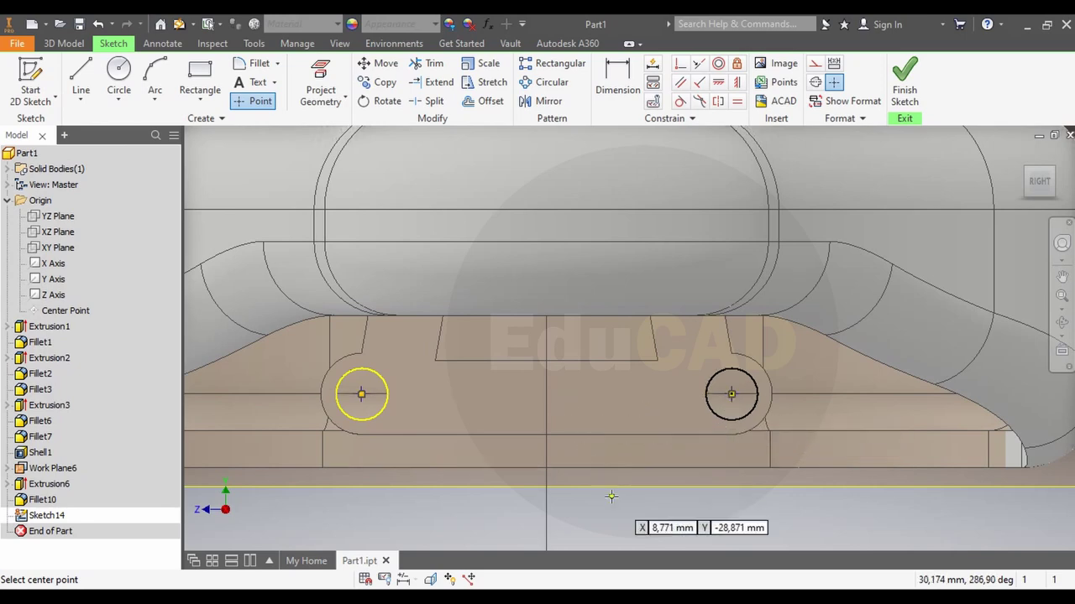
right_click(635, 518)
left_click(669, 524)
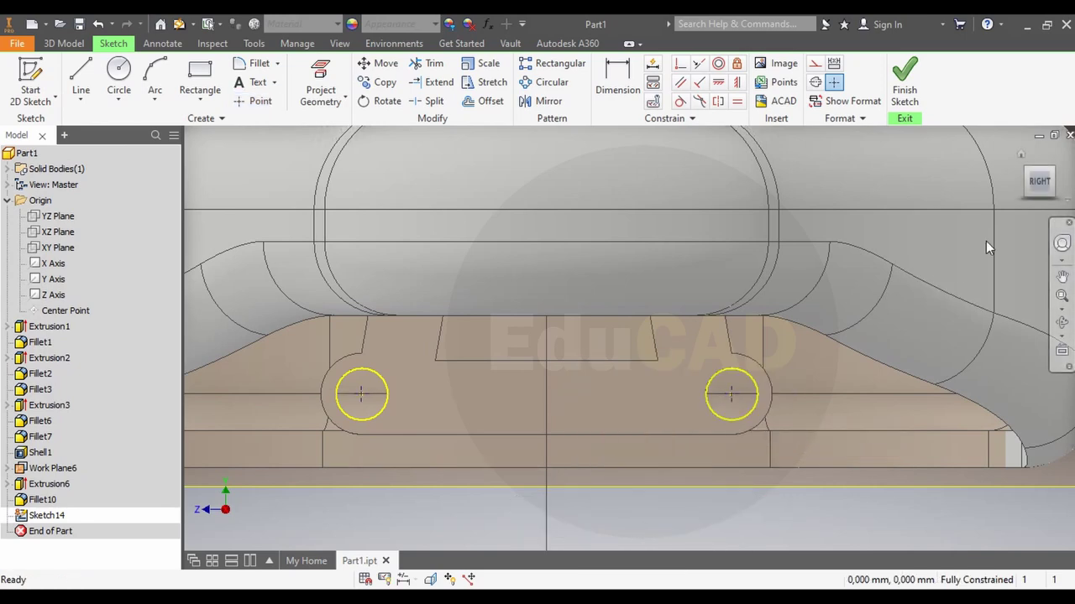
Return to the isometric home view and finish Sketch14
left_click(1039, 181)
key("F6")
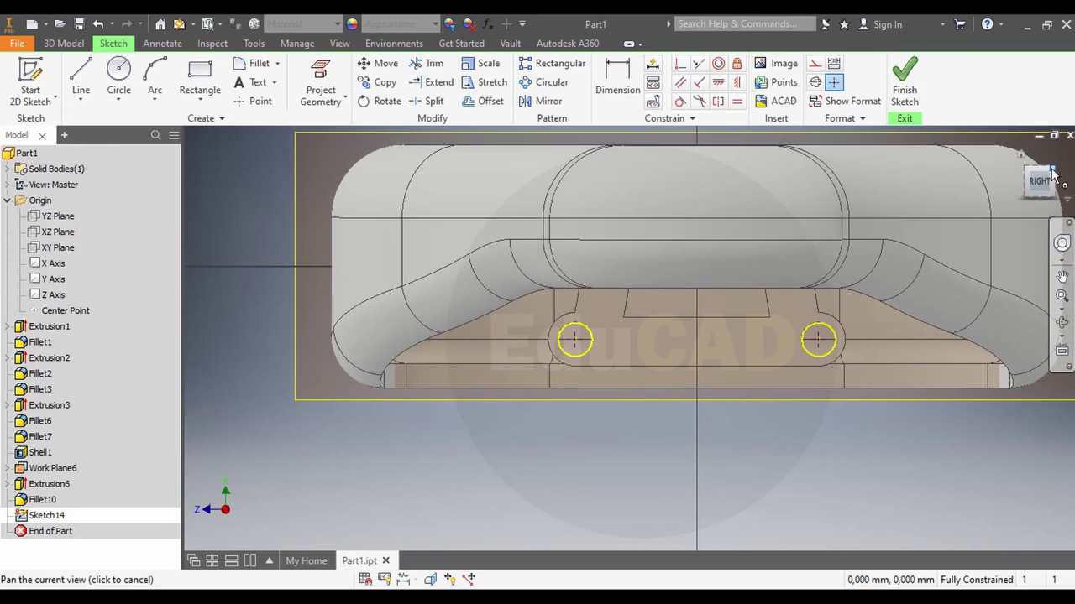
scroll(646, 374, "up", 2)
scroll(646, 374, "up", 2)
scroll(646, 373, "down", 3)
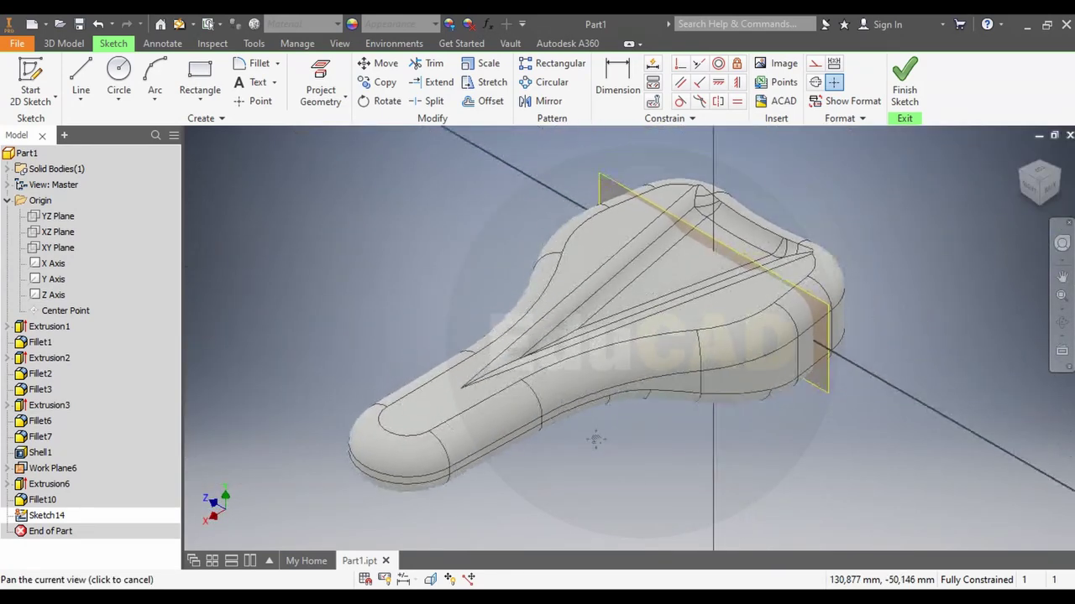
left_click(72, 47)
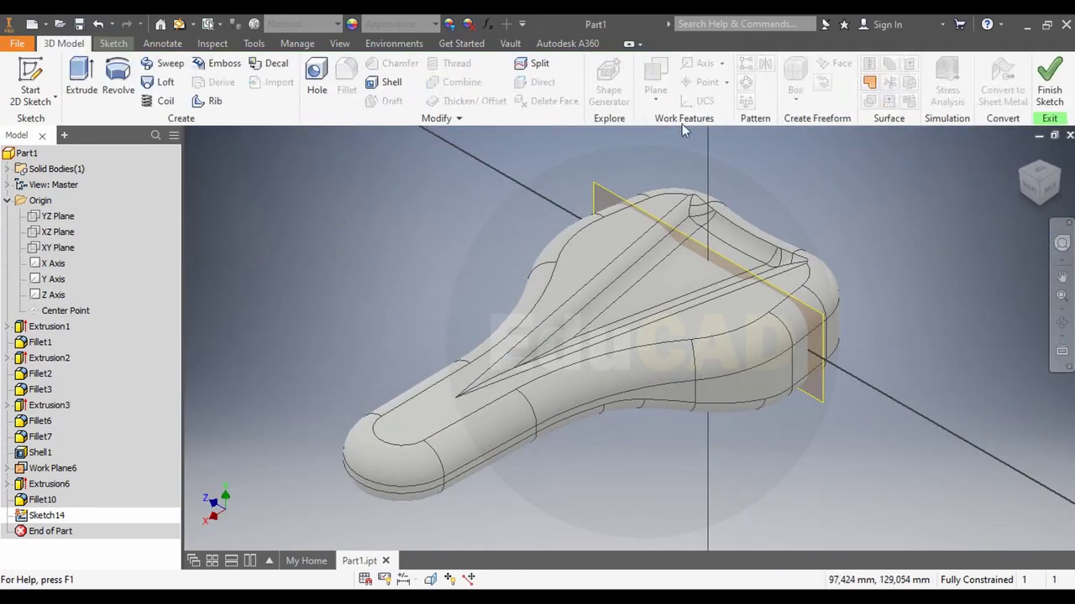
left_click(1050, 80)
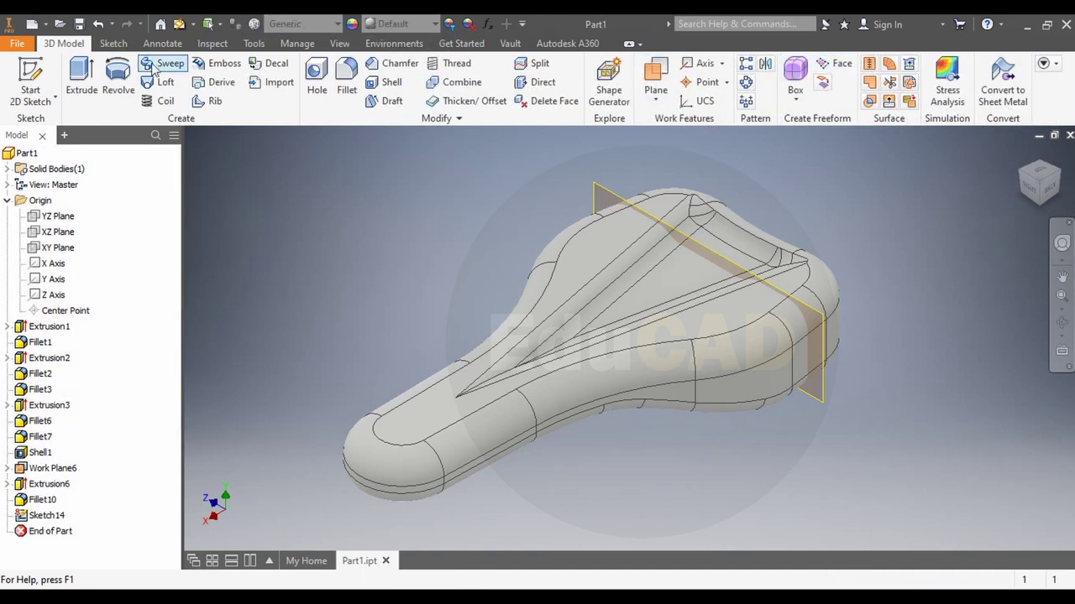
Add Work Plane7 offset from the YZ Plane at the saddle nose and sketch on it
left_click(656, 98)
left_click(695, 159)
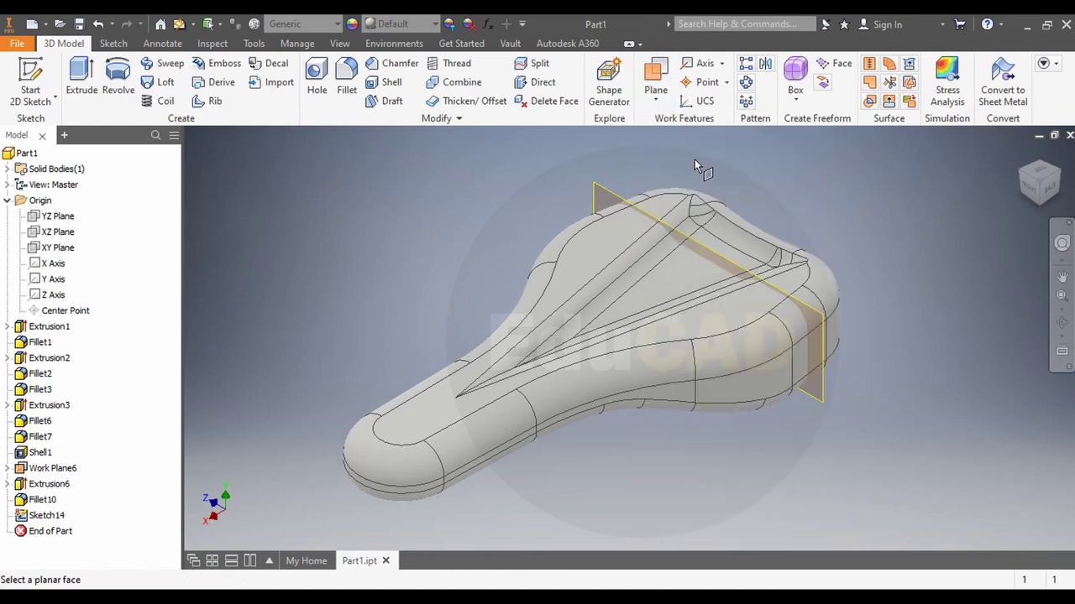
left_click(63, 217)
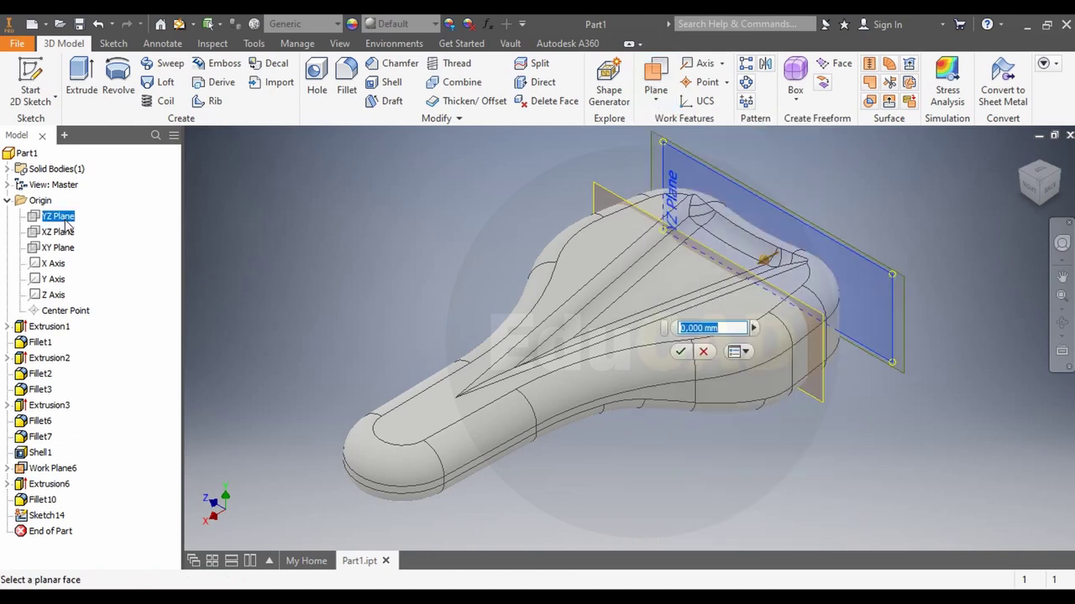
type("0")
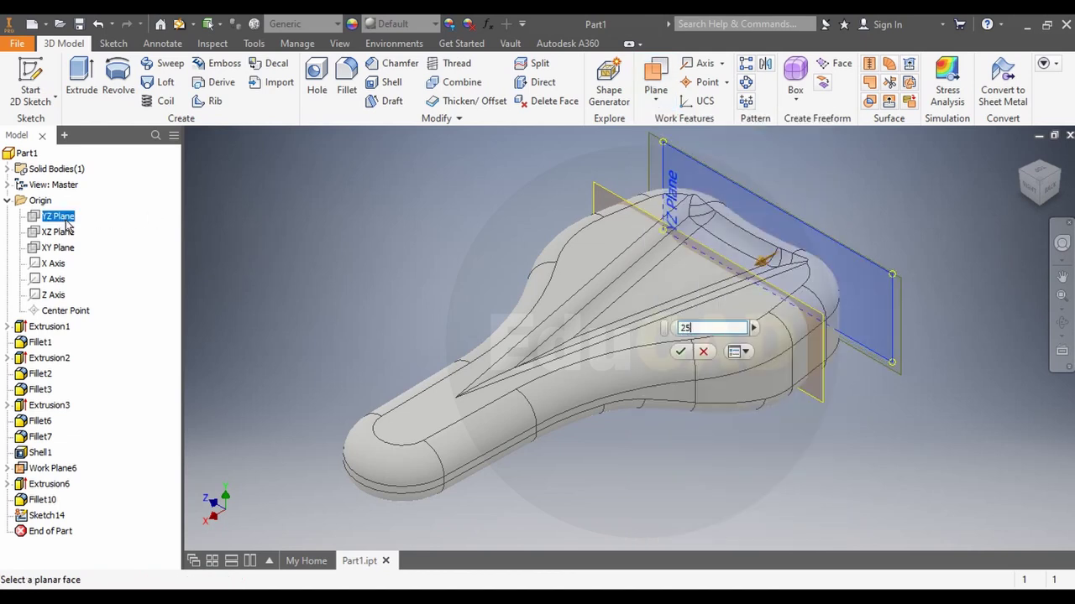
type("0")
key("Return")
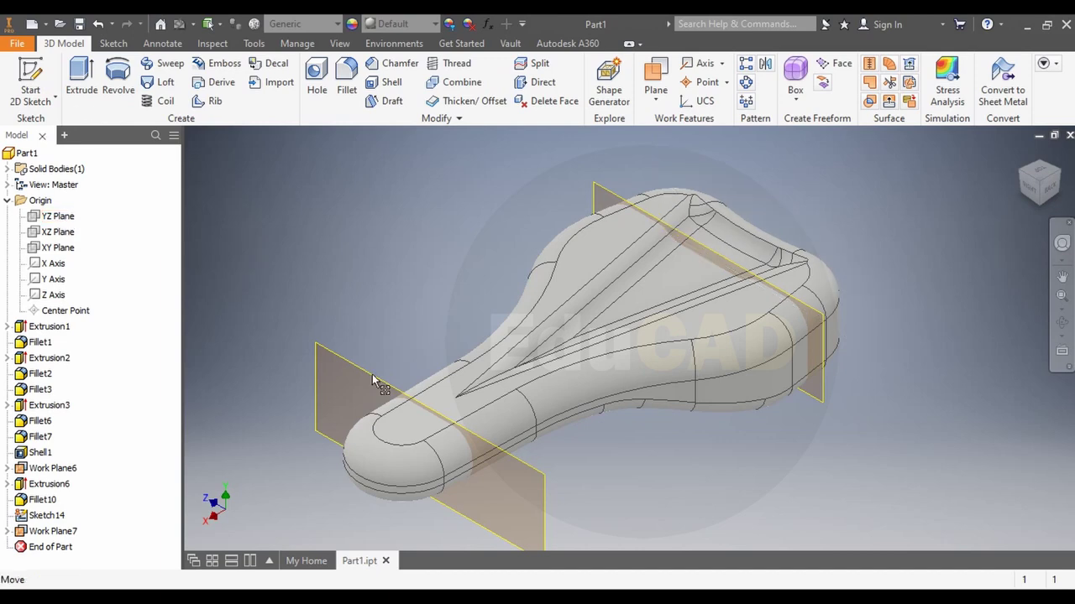
right_click(64, 534)
left_click(105, 285)
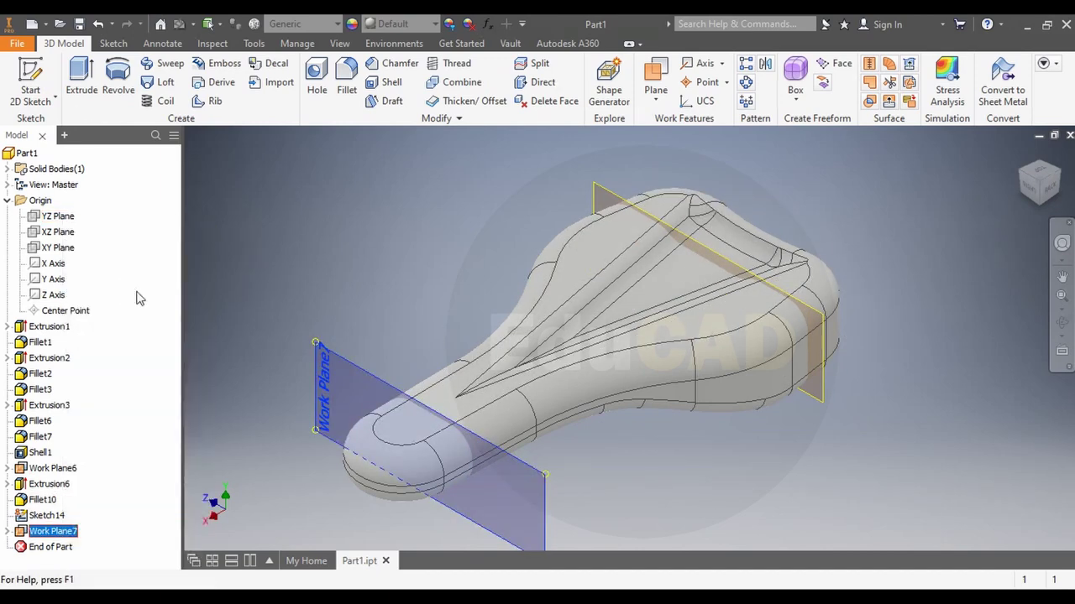
Slice the model at the sketch plane and place two small circles either side of centre
scroll(537, 335, "up", 5)
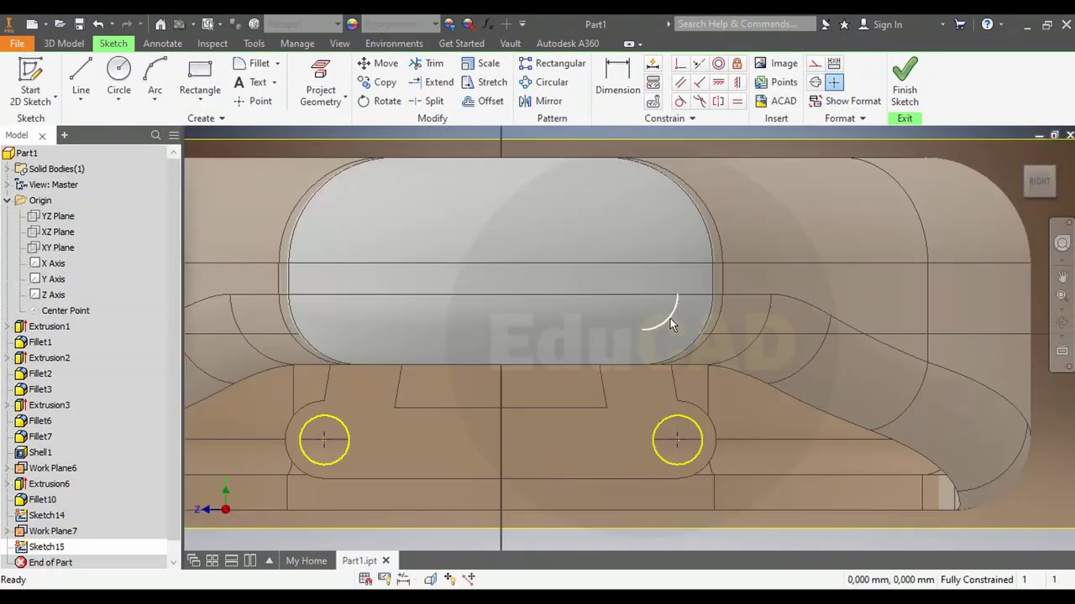
scroll(551, 293, "down", 1)
scroll(461, 257, "up", 1)
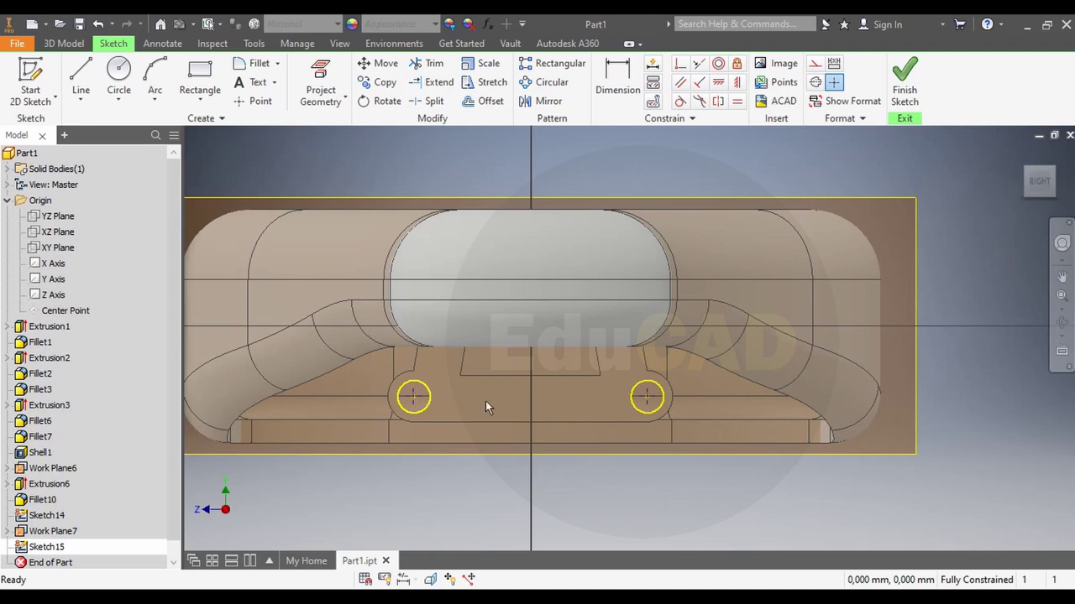
left_click(433, 581)
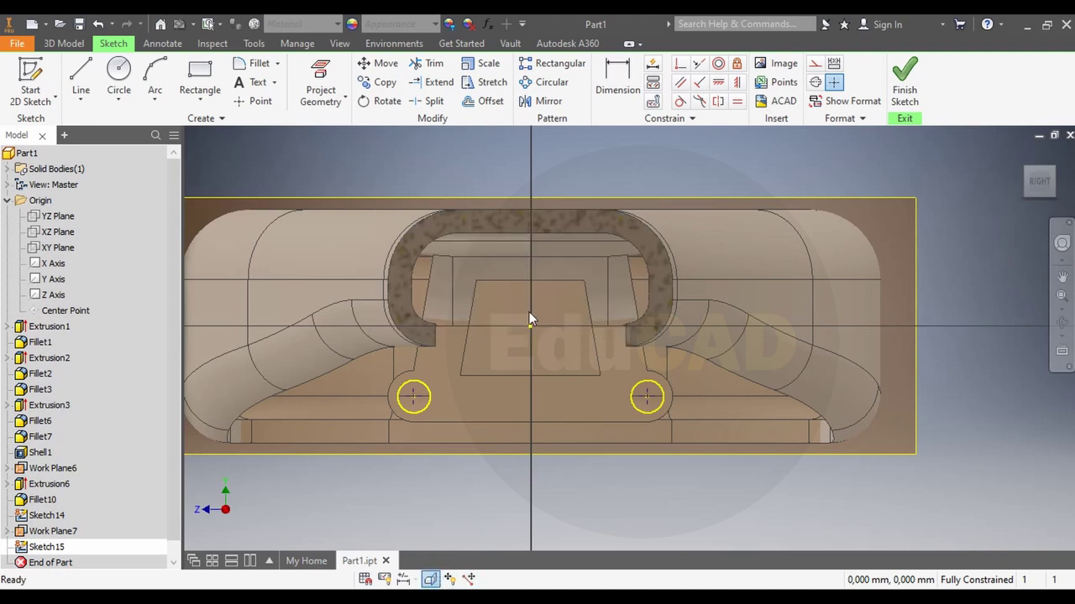
scroll(529, 319, "up", 3)
left_click(118, 74)
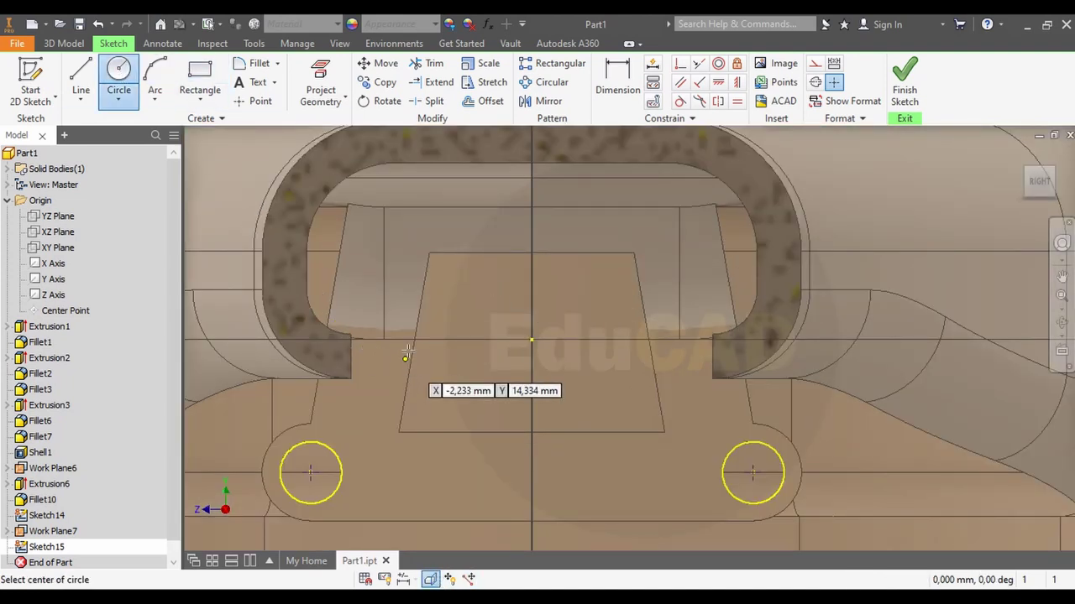
left_click(403, 339)
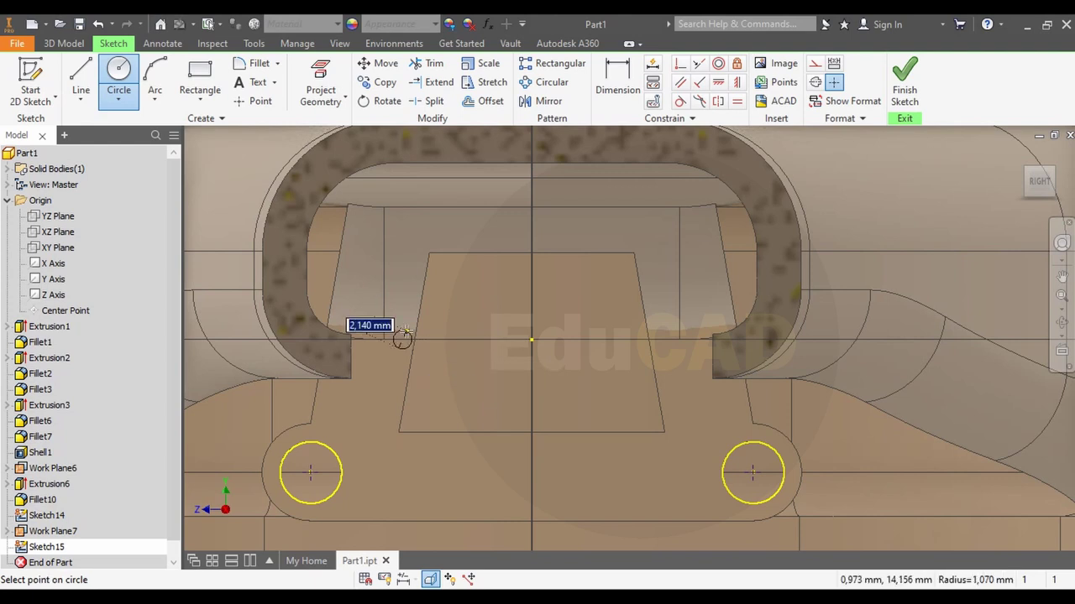
key("Return")
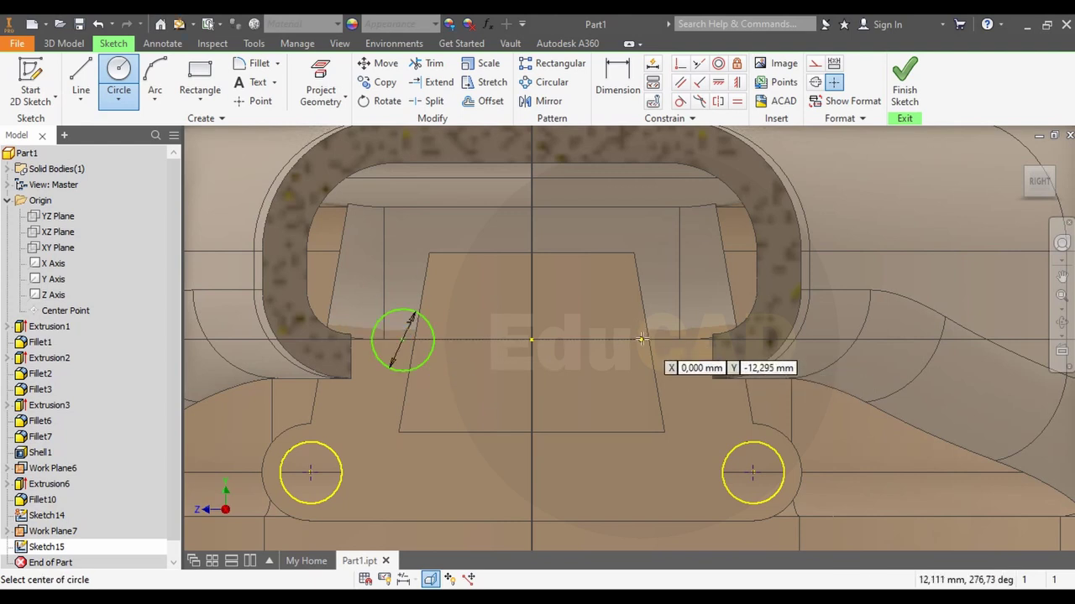
left_click(645, 340)
type("7")
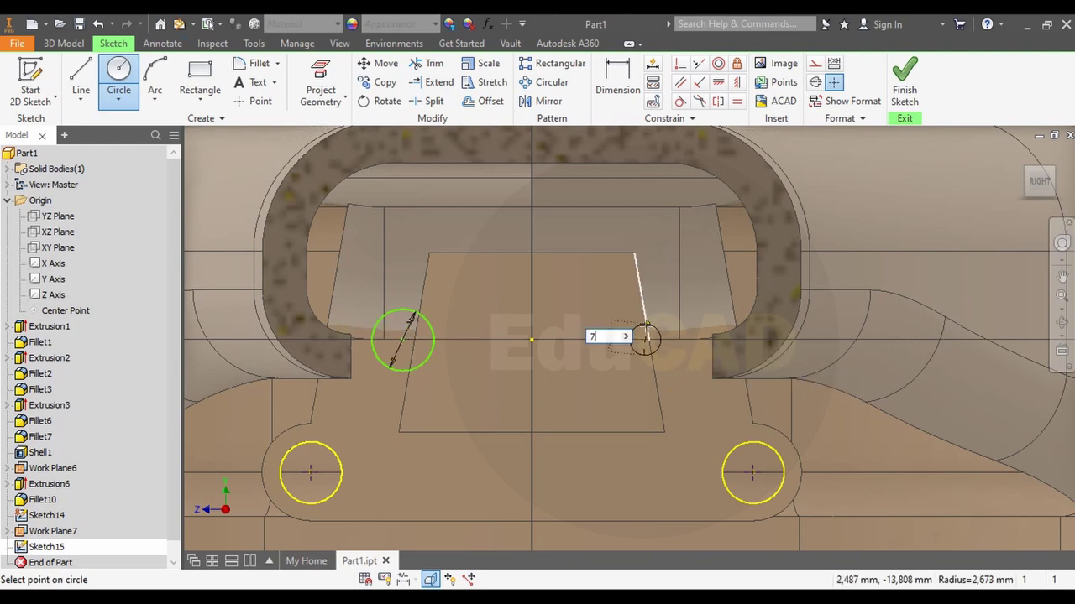
key("Return")
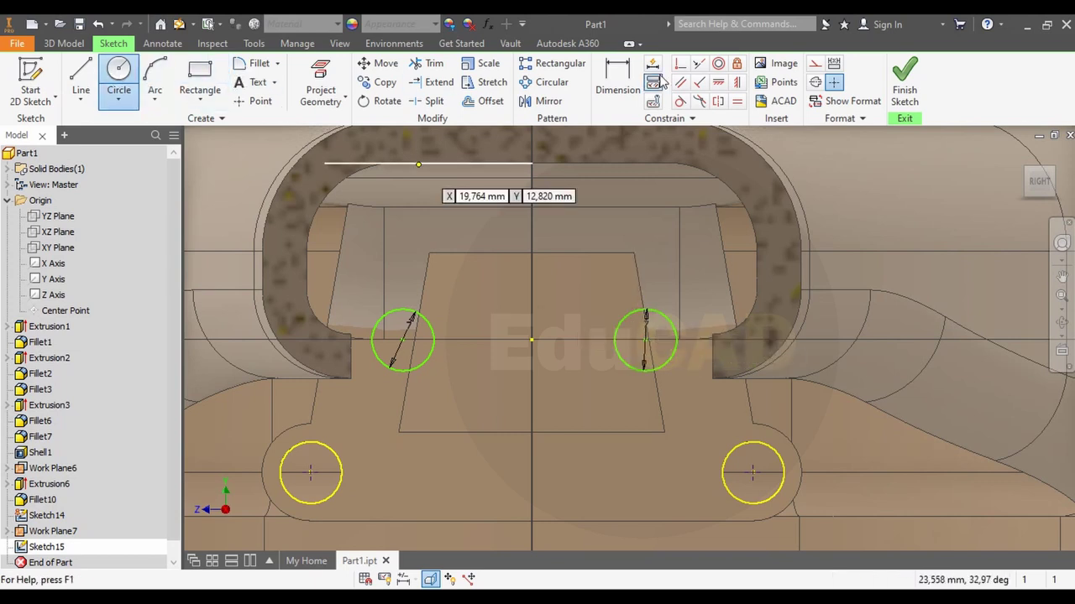
Dimension both circles 15 mm horizontally from the origin centre point
left_click(617, 83)
left_click(430, 359)
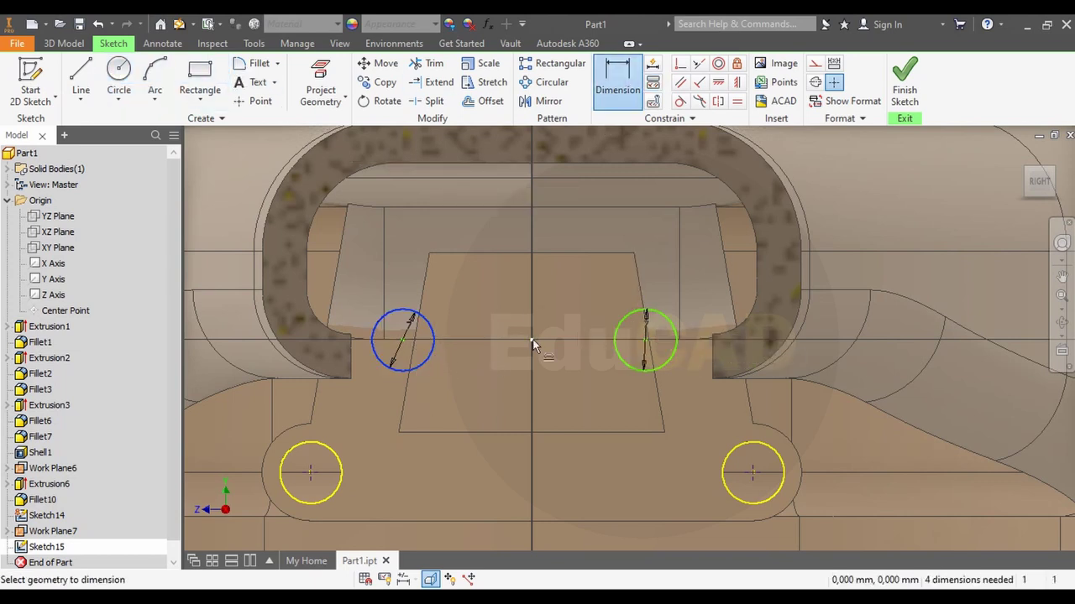
left_click(532, 340)
left_click(454, 416)
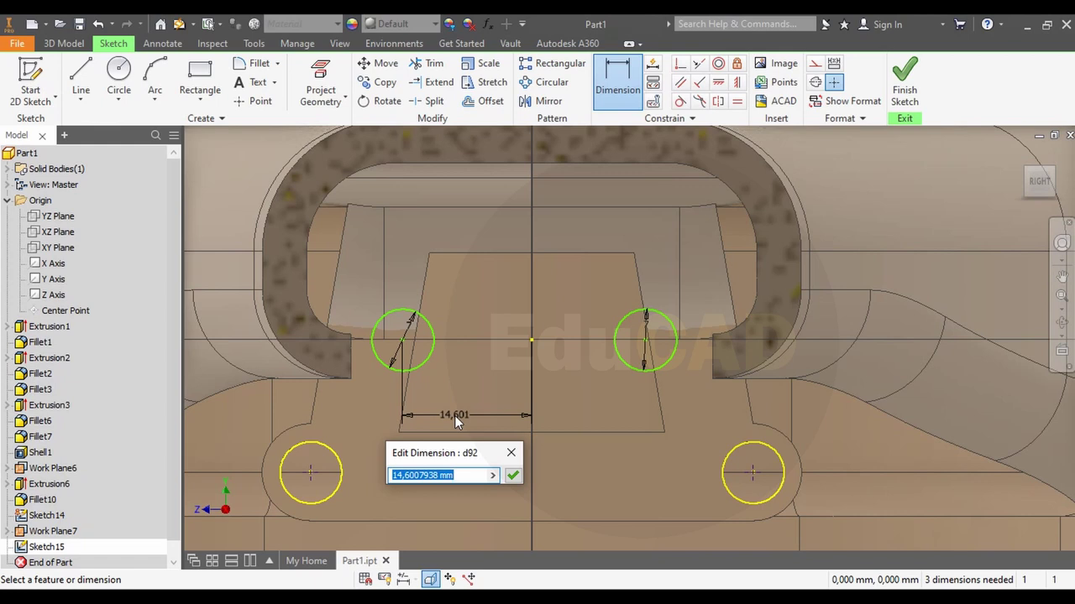
type("15")
key("Return")
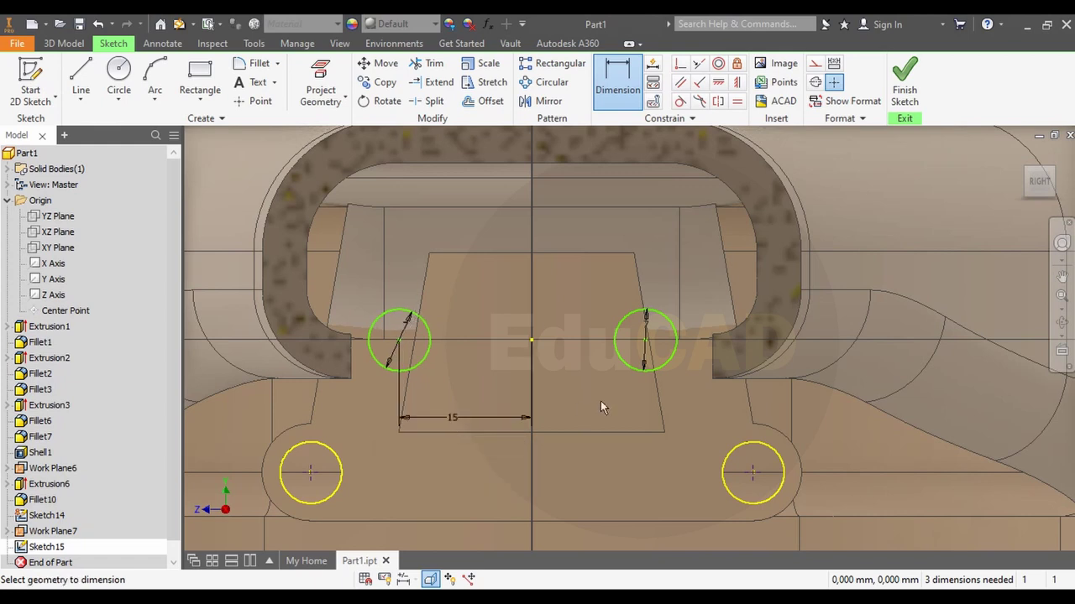
left_click(629, 370)
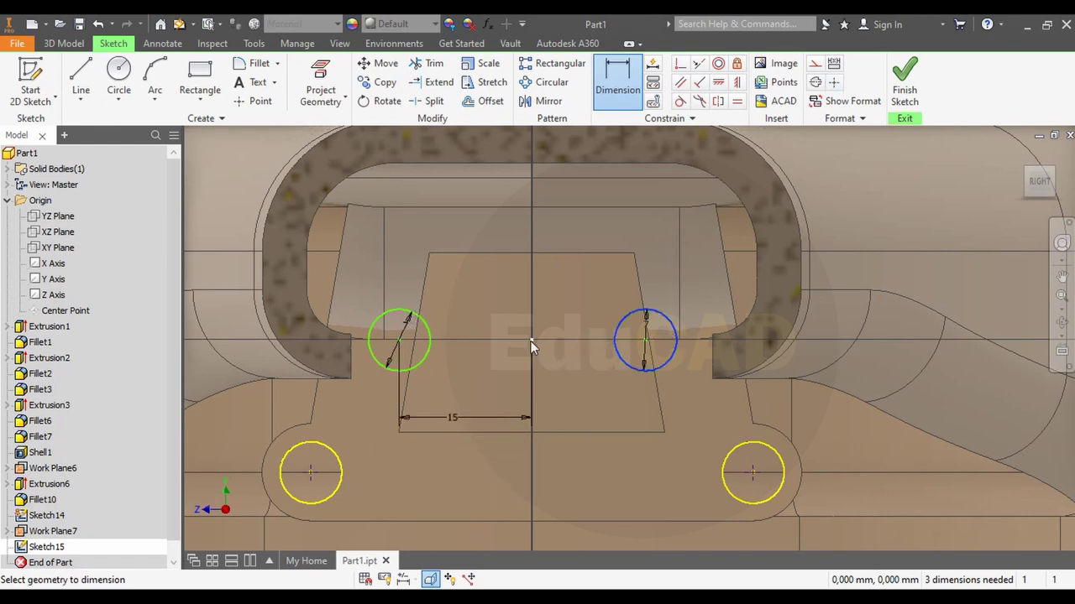
left_click(530, 341)
left_click(566, 405)
type("15")
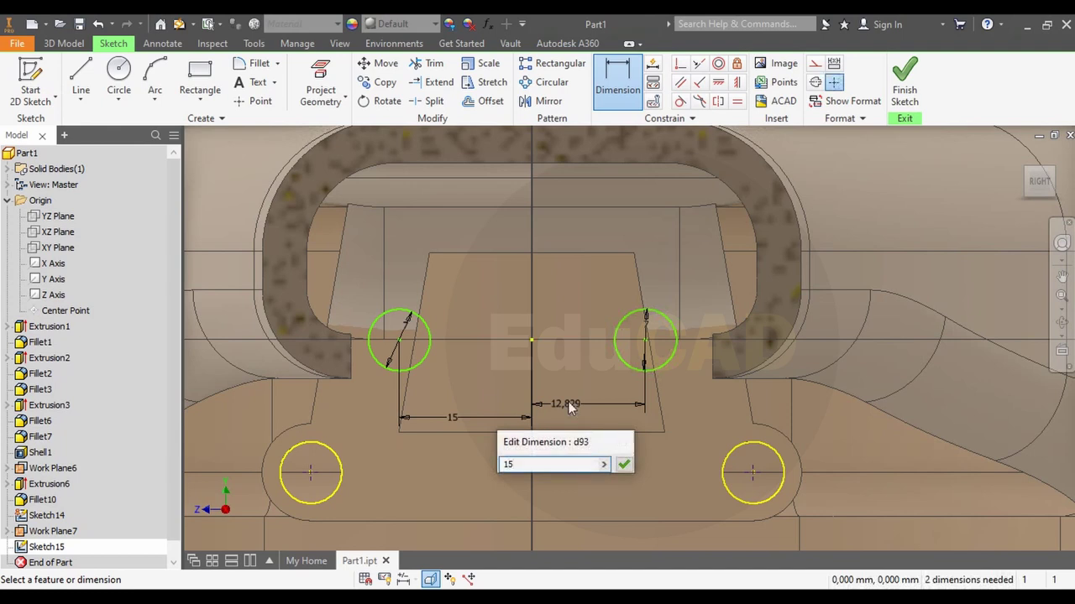
key("Return")
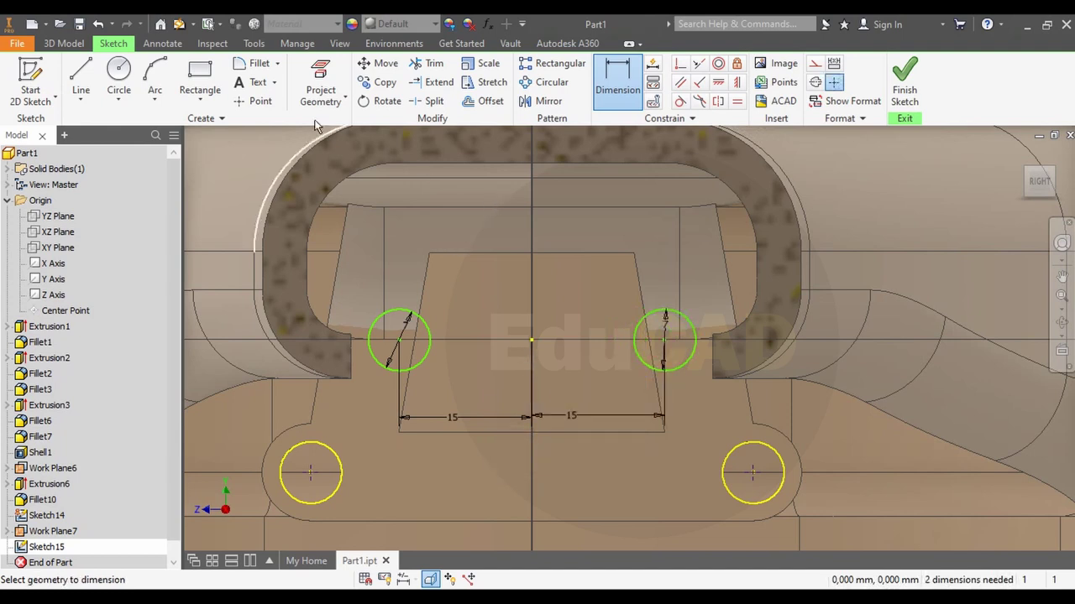
Offset both green circles outward by 2 mm
left_click(484, 101)
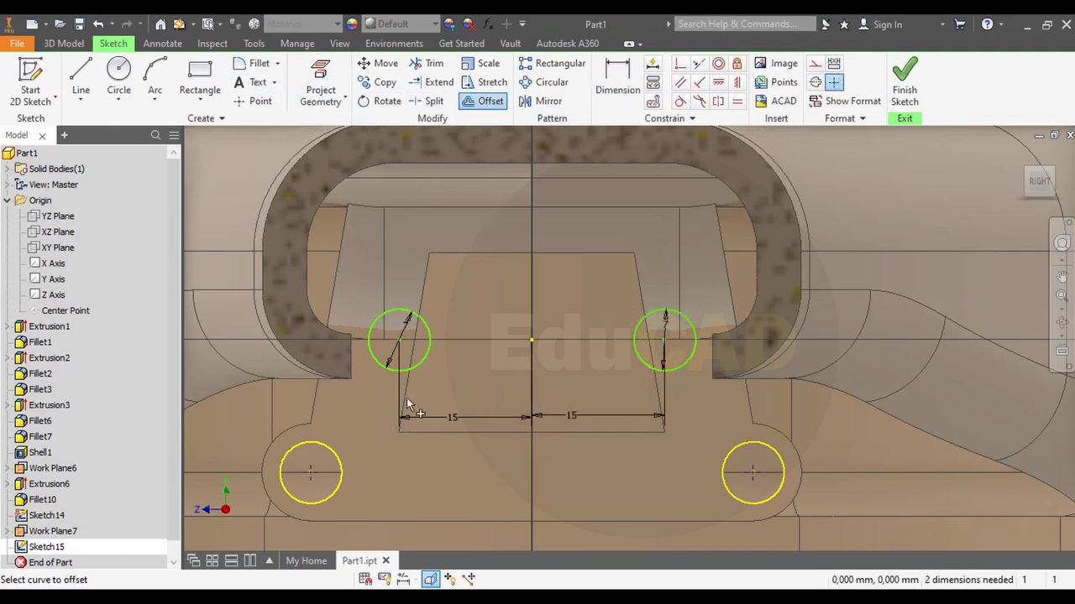
left_click(428, 355)
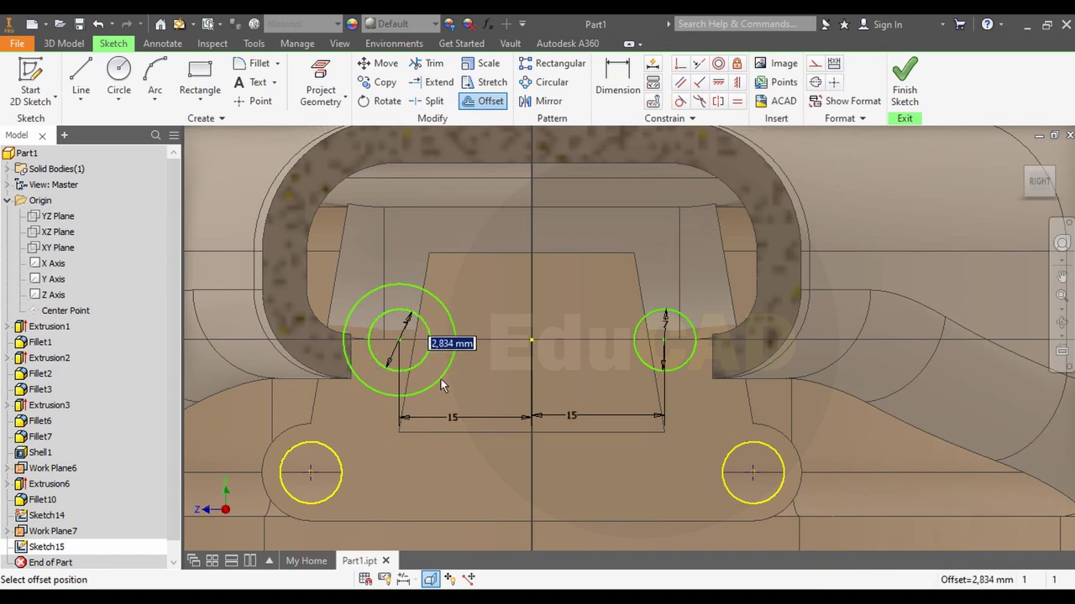
type("2")
key("Return")
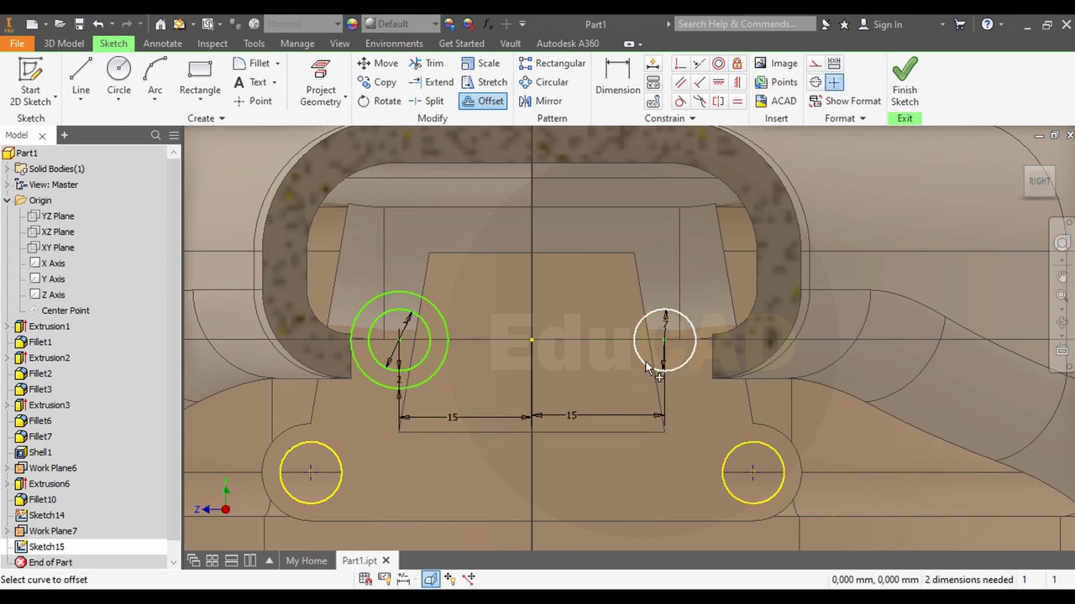
left_click(647, 367)
type("2")
key("Return")
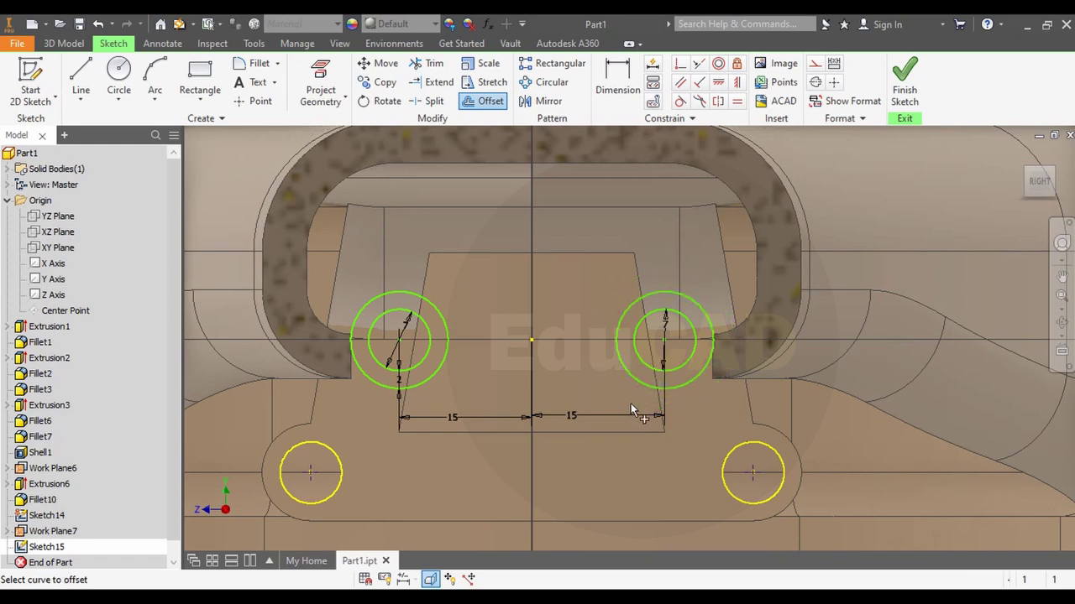
Draw the slanted top edges and a straight bottom edge joining the two rings
right_click(616, 209)
left_click(679, 209)
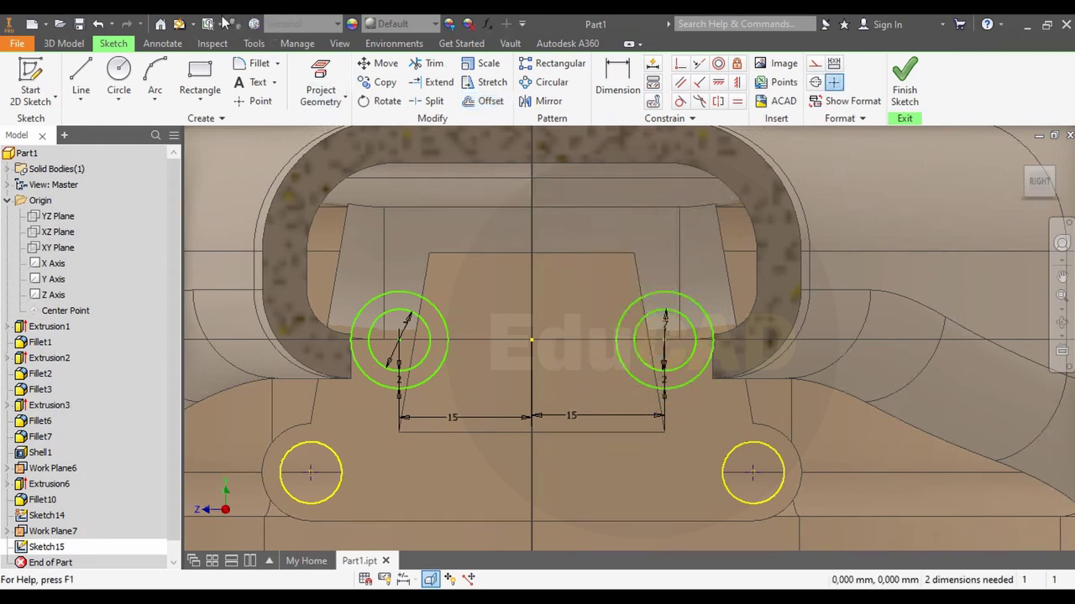
left_click(80, 84)
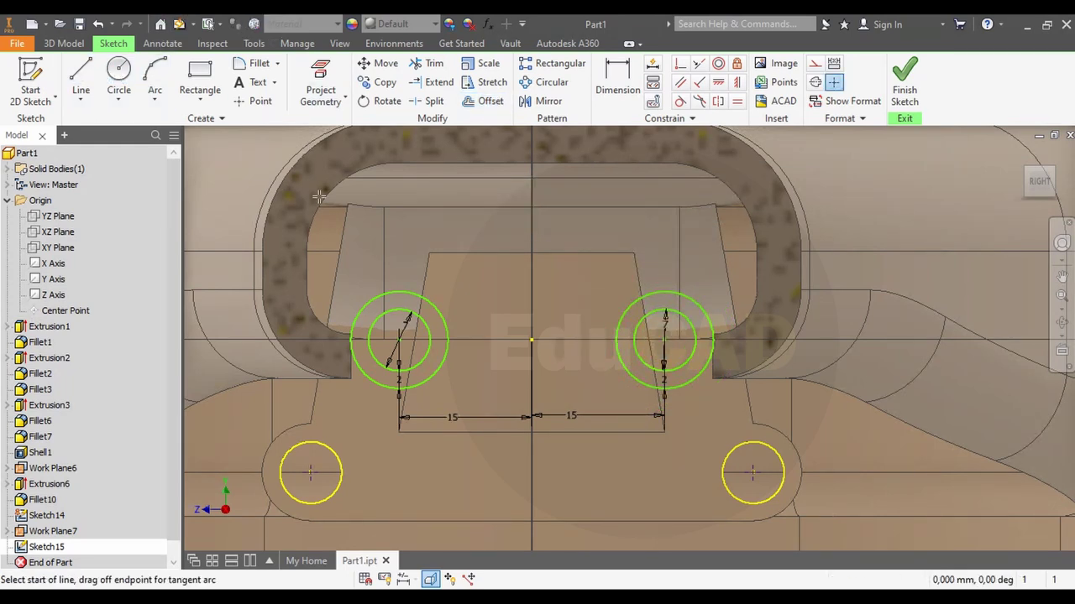
left_click(400, 292)
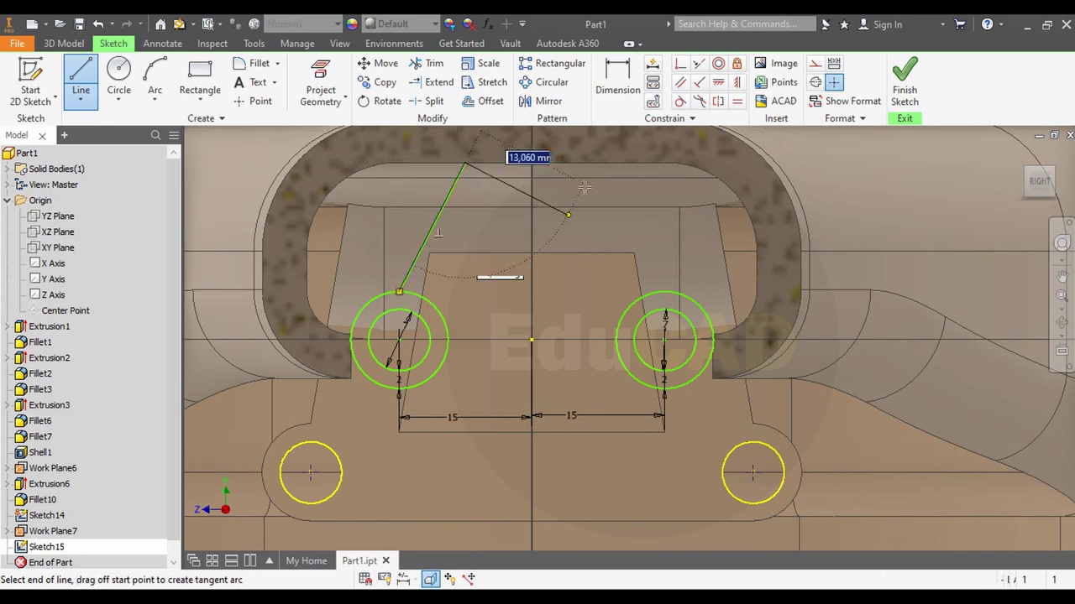
left_click(585, 162)
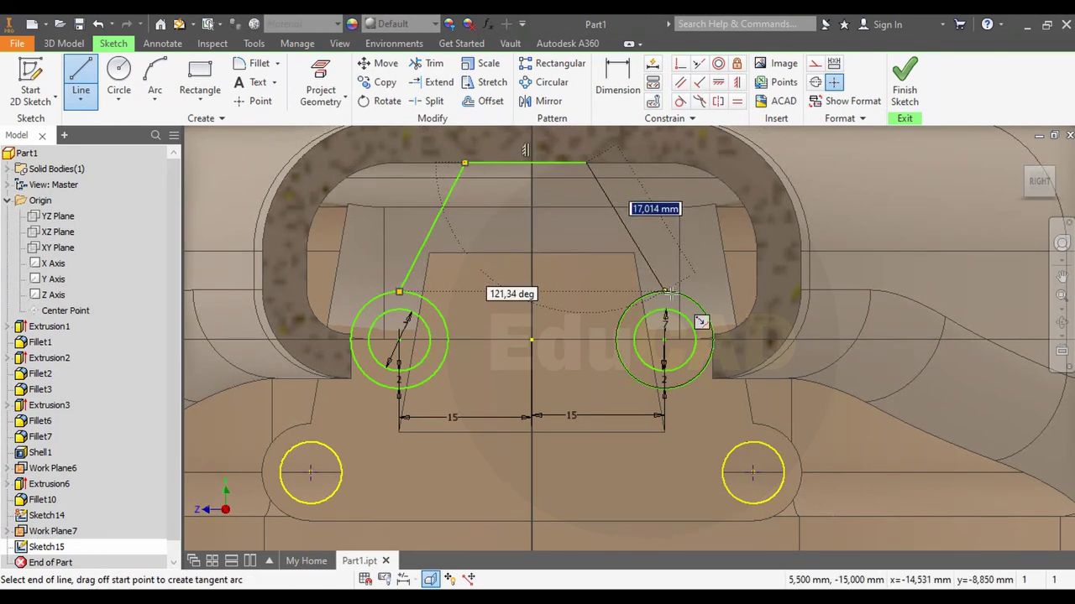
left_click(665, 292)
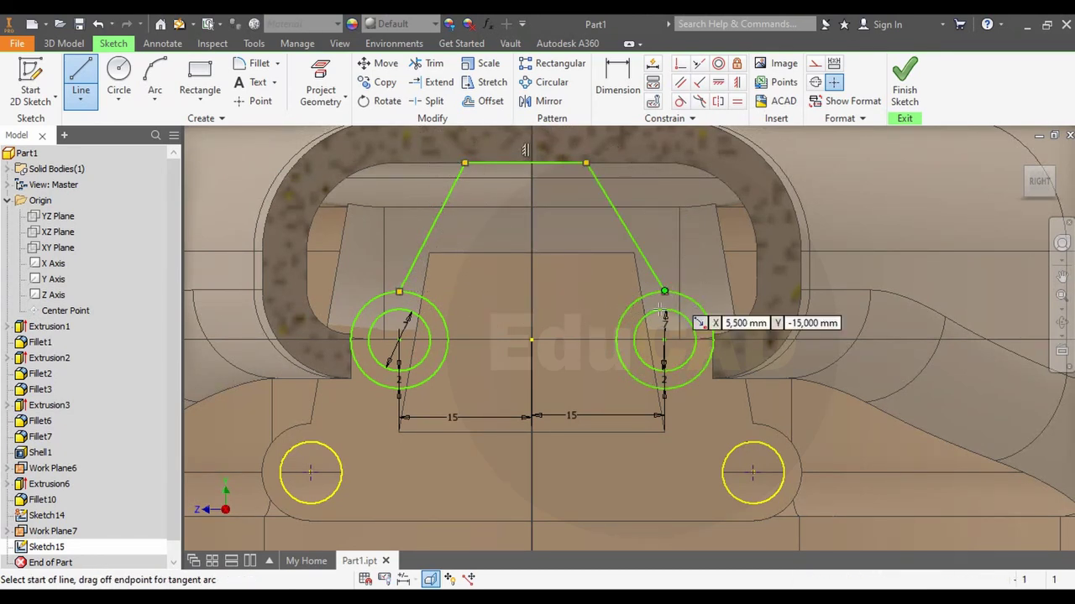
left_click(665, 388)
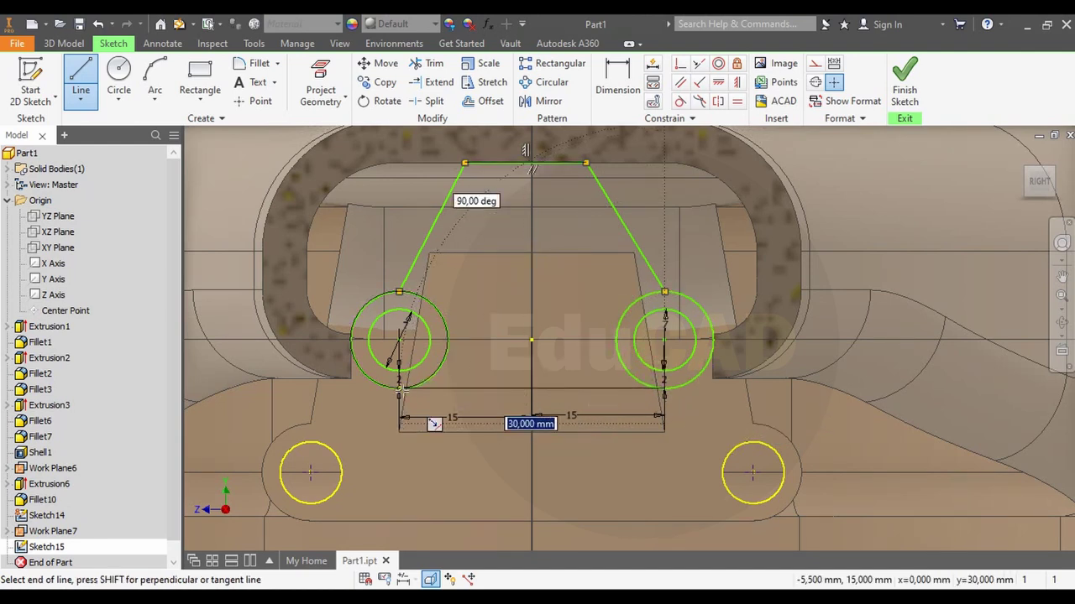
left_click(400, 388)
right_click(479, 458)
left_click(479, 425)
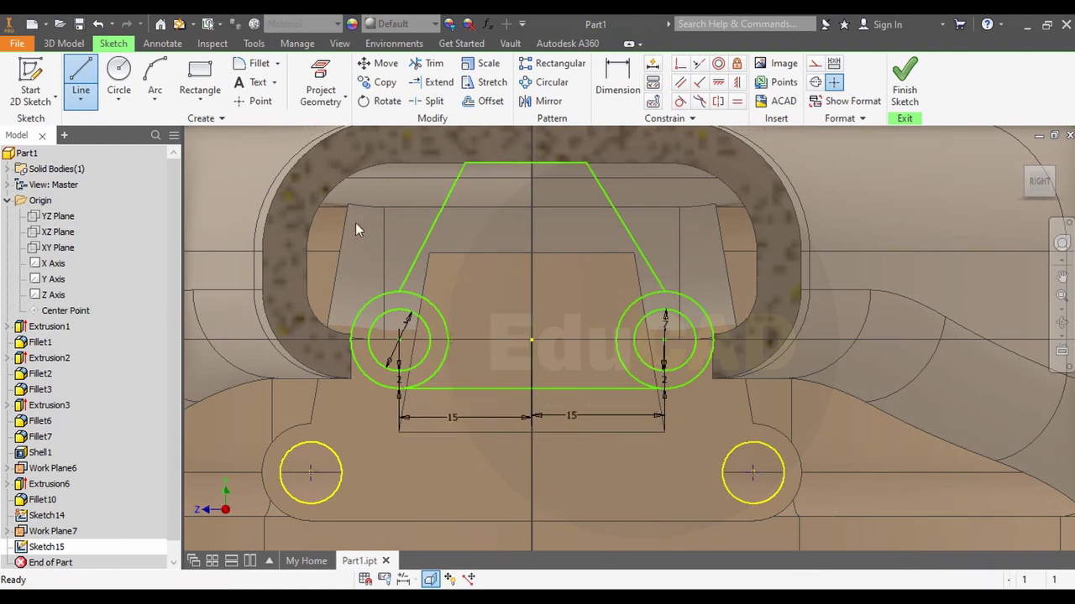
left_click(617, 81)
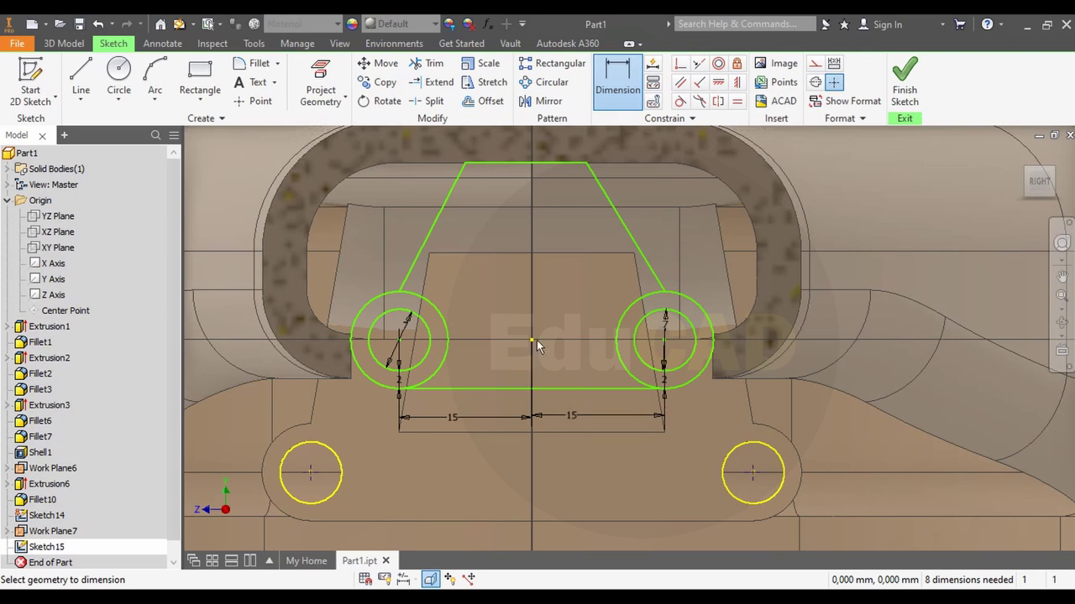
Undo a trial 10 mm top-edge dimension, then add a construction line between the circle centres
left_click(587, 159)
left_click(646, 154)
type("10")
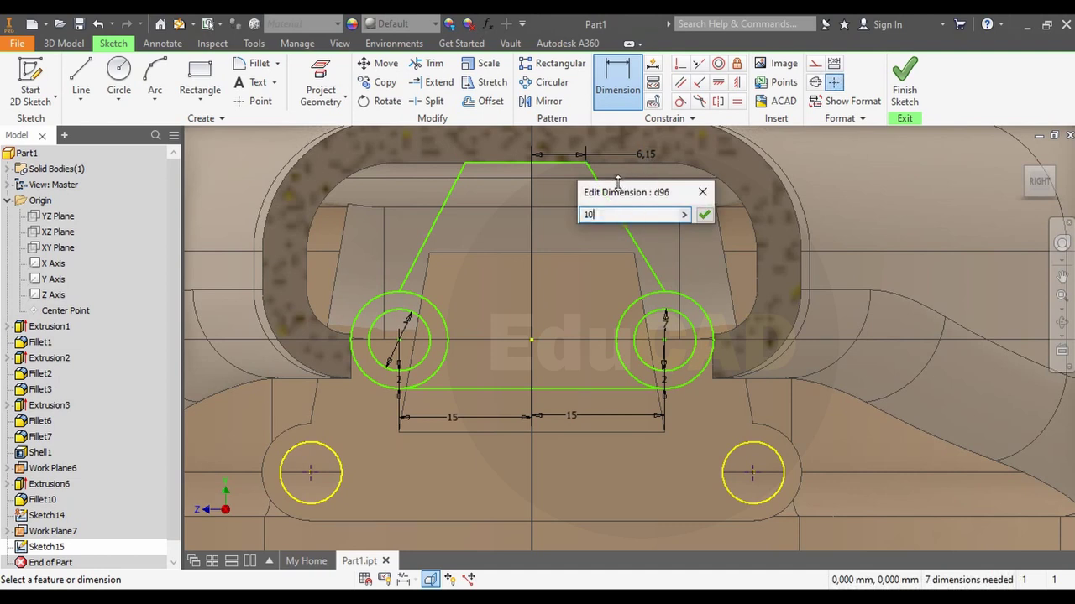
key("Return")
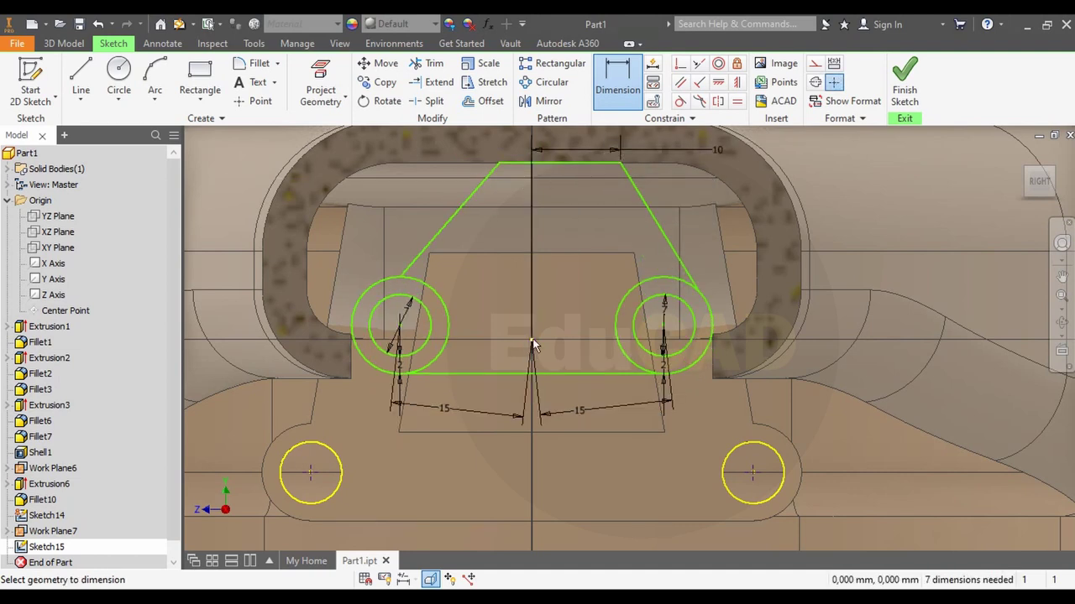
key("ctrl+z")
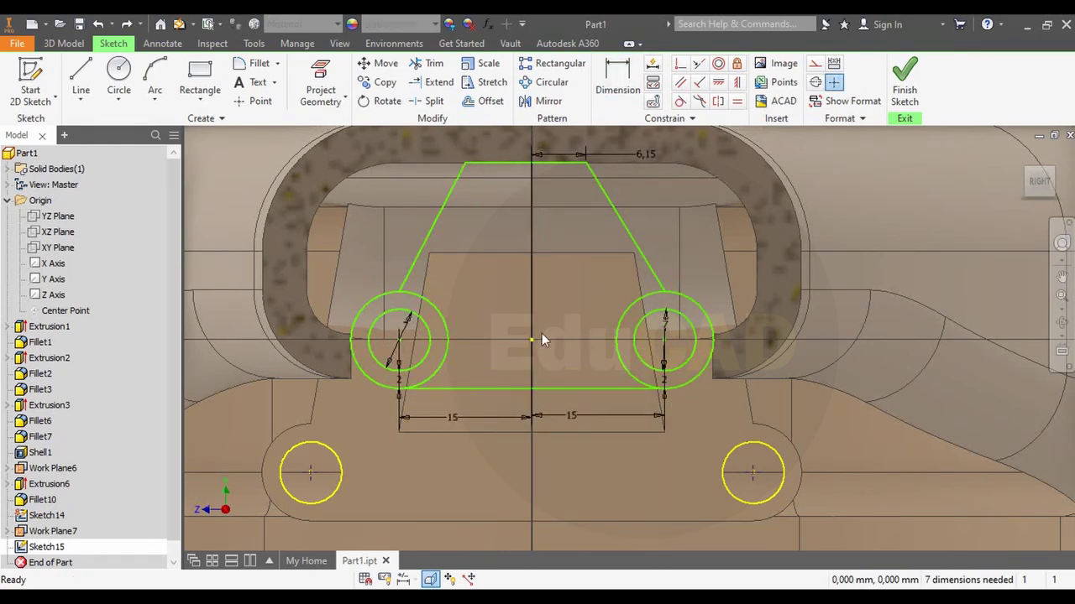
left_click(81, 80)
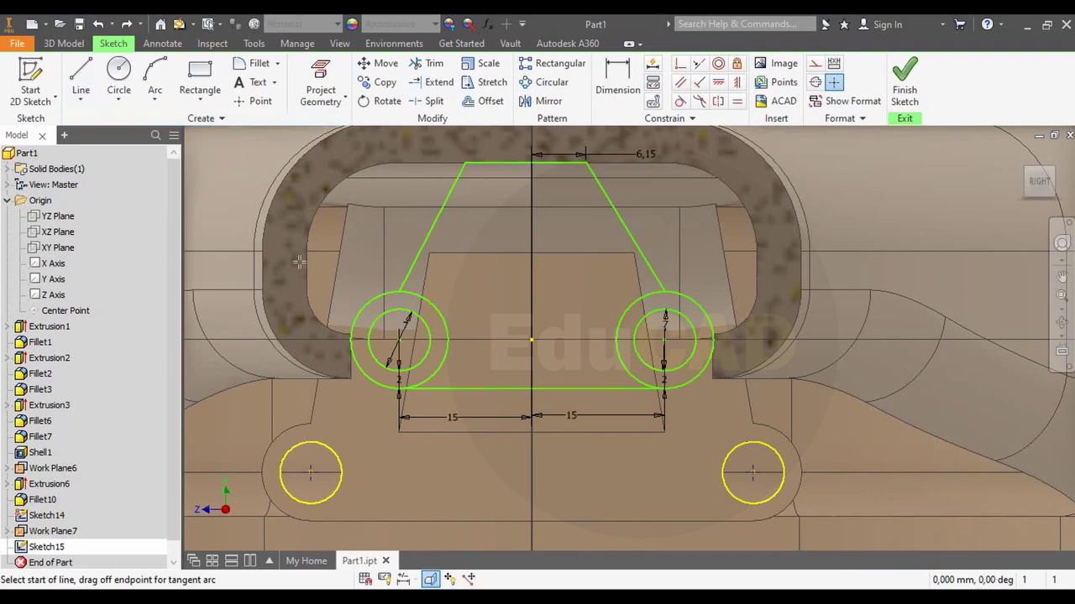
left_click(400, 340)
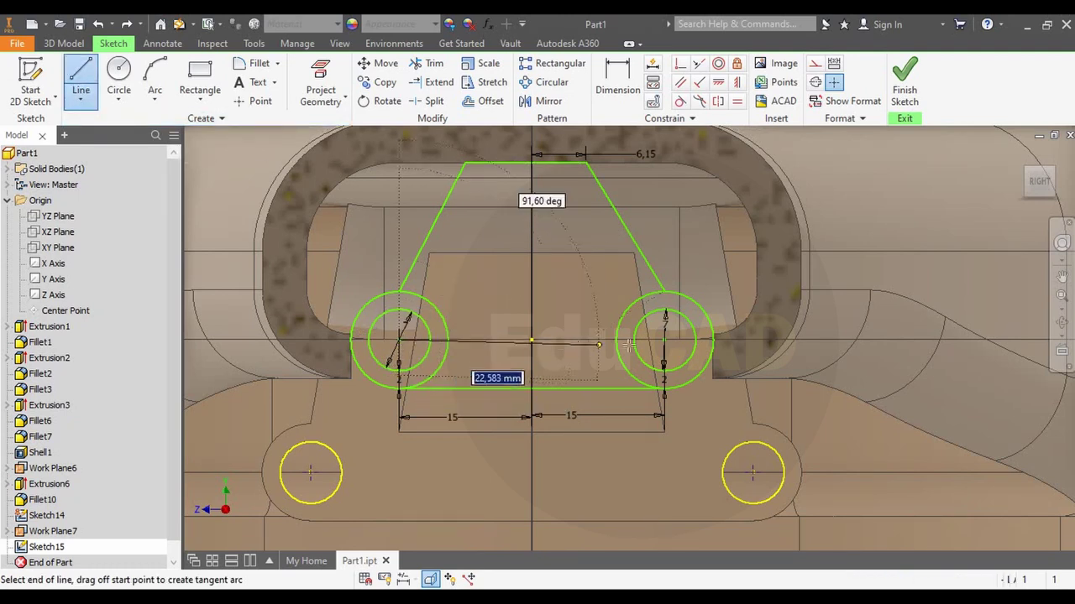
left_click(664, 340)
right_click(586, 281)
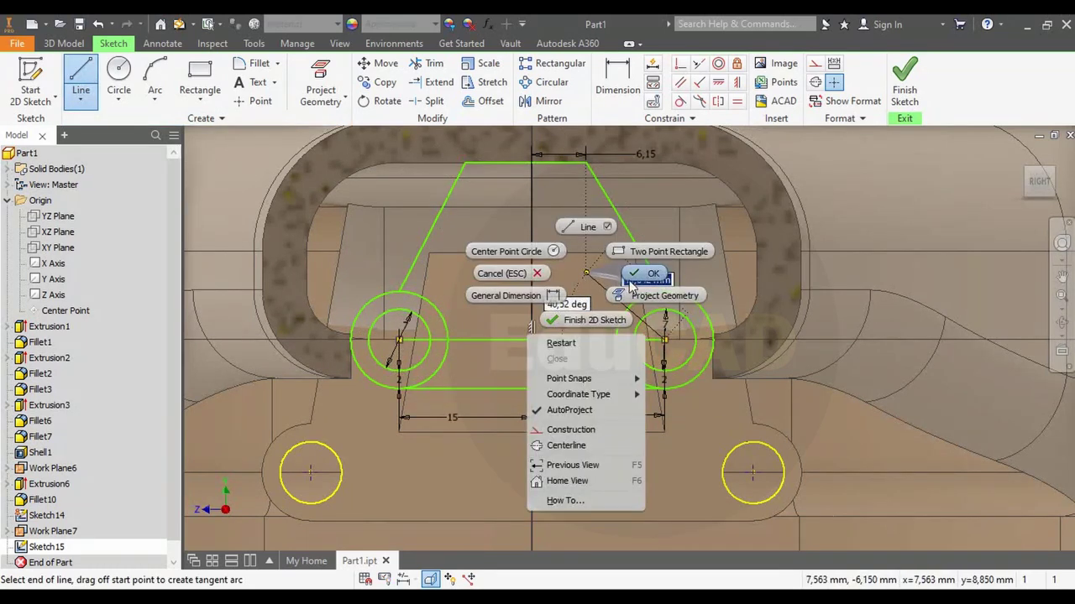
left_click(681, 274)
right_click(589, 339)
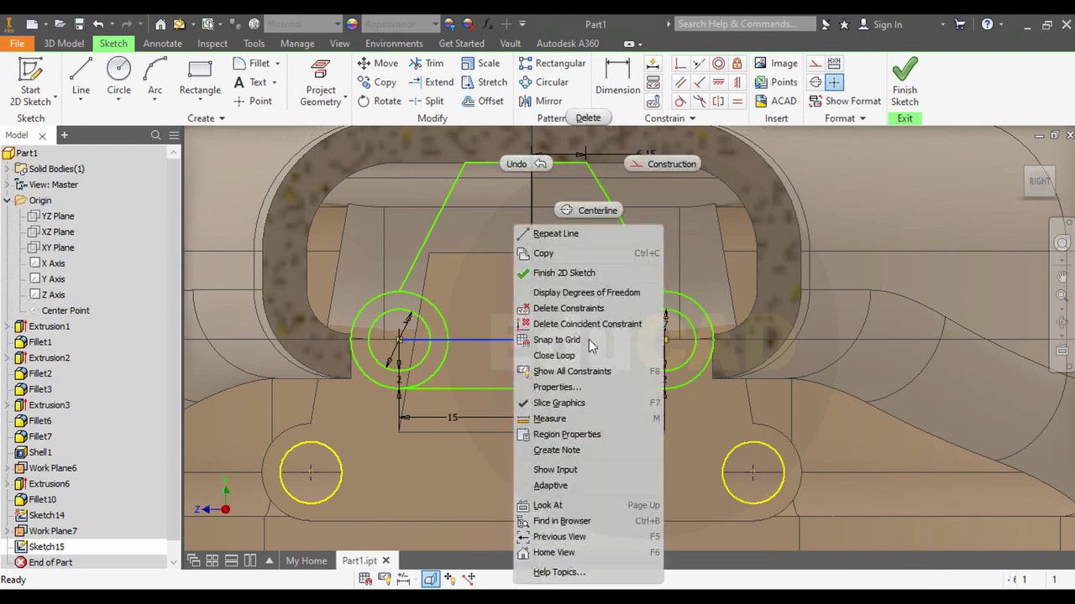
left_click(642, 169)
Dimension each half of the top edge to 10 mm and trim the inner ring arcs
left_click(598, 93)
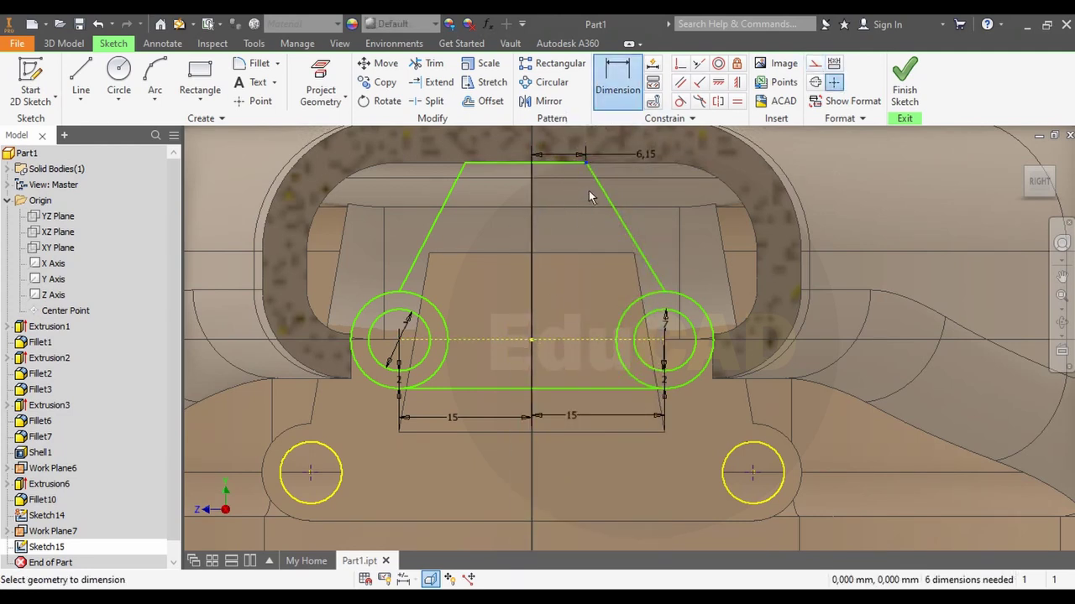
left_click(641, 154)
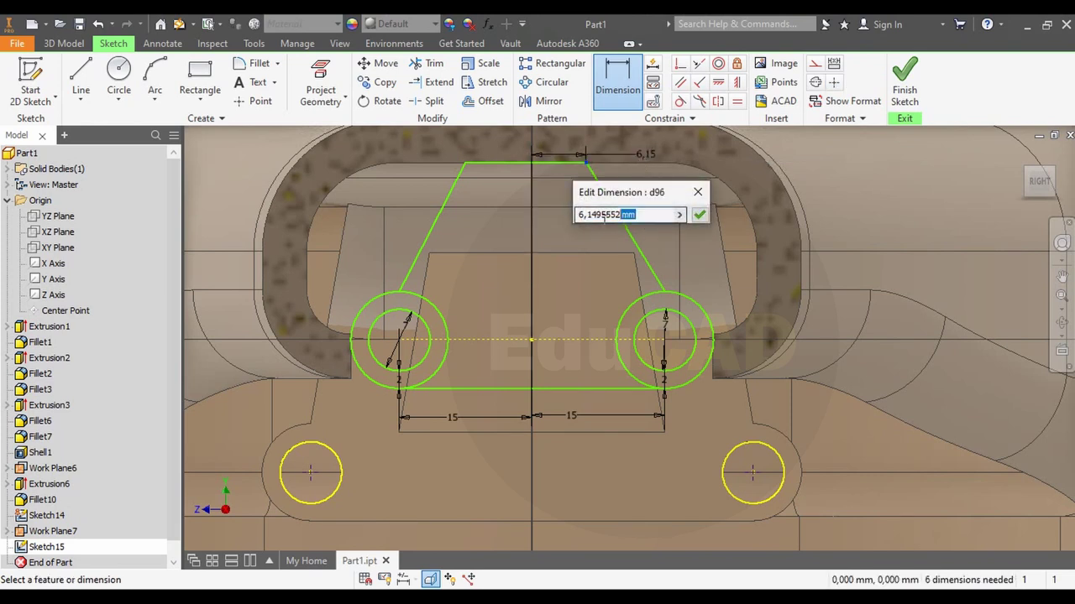
type("15")
key("Return")
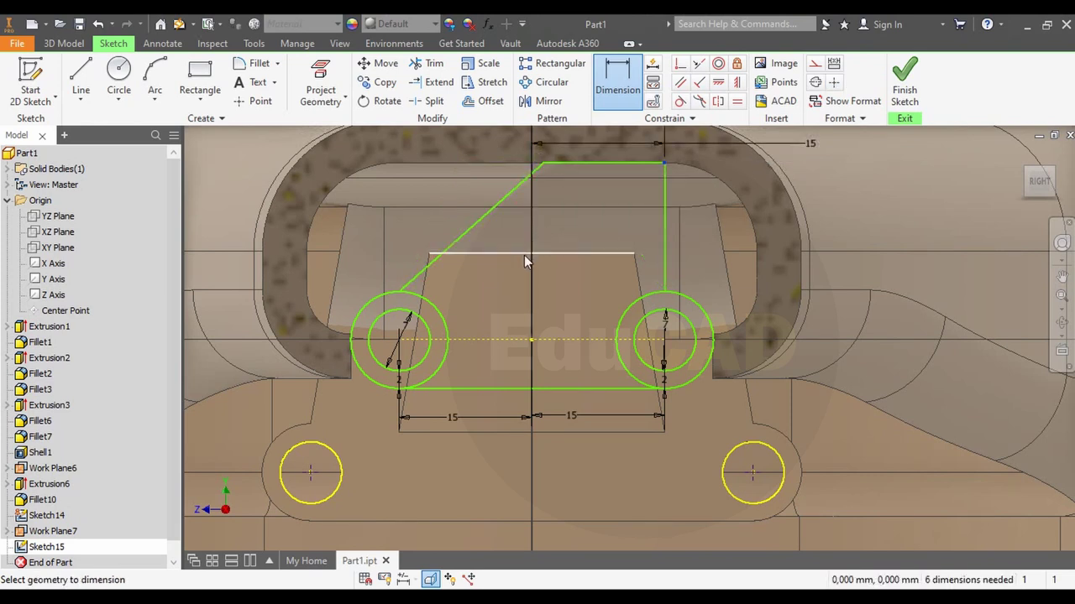
left_click(784, 141)
type("10")
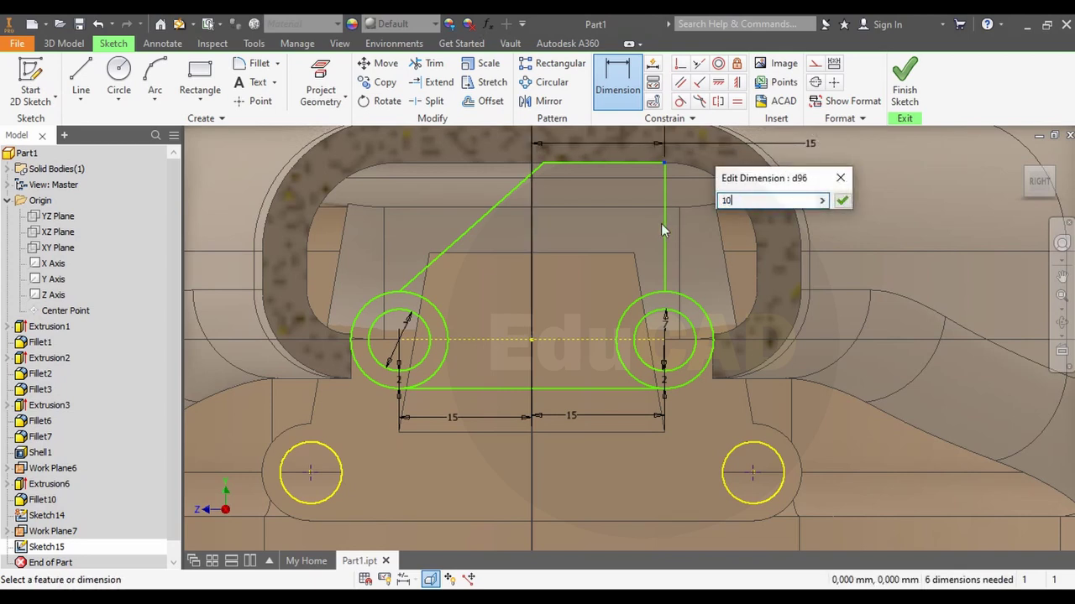
key("Return")
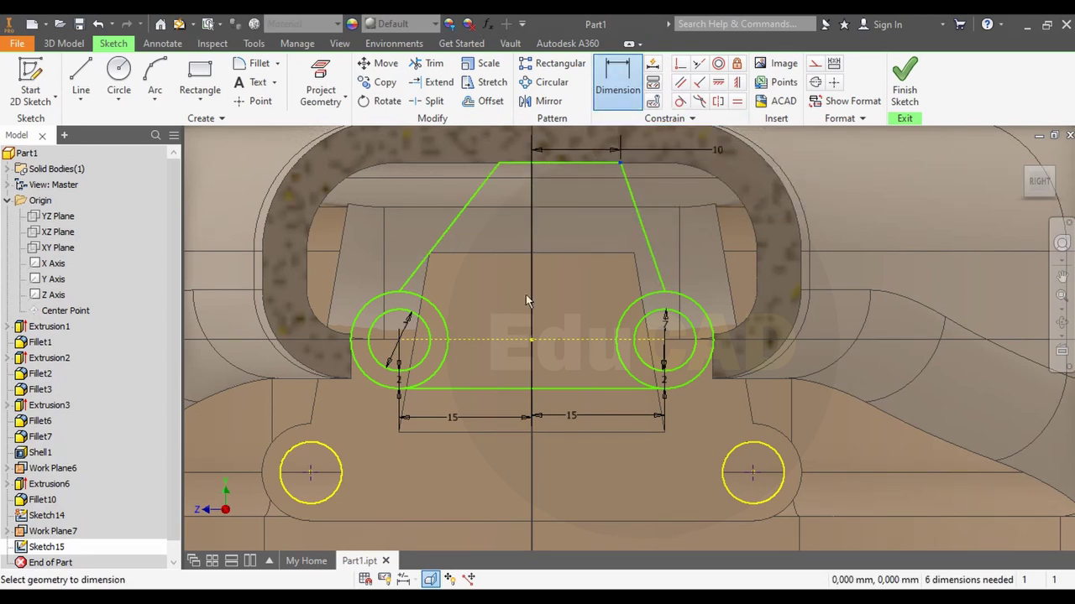
left_click(504, 151)
type("10")
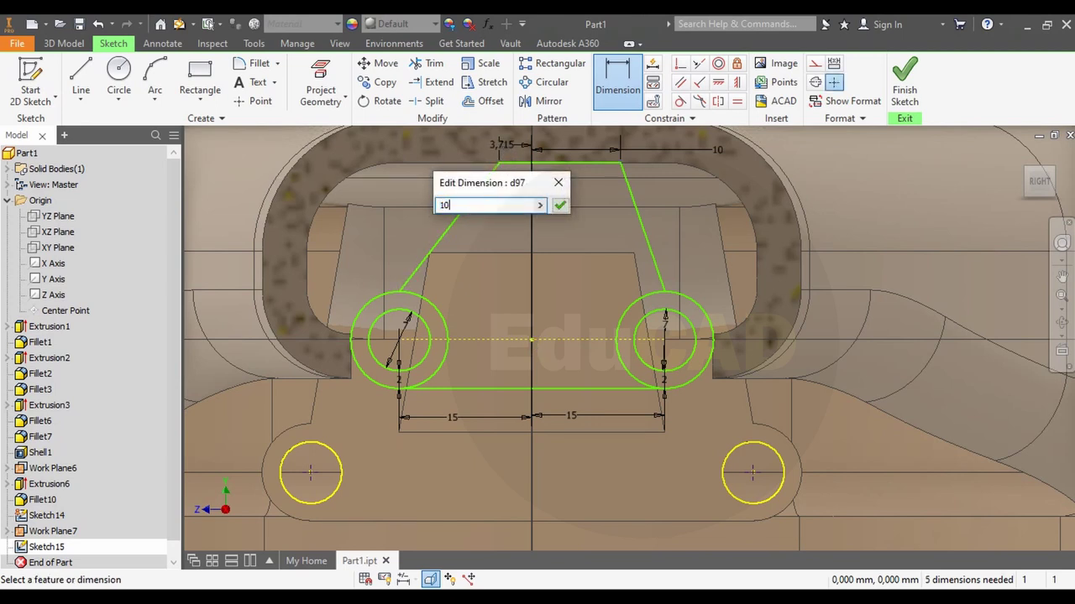
key("Return")
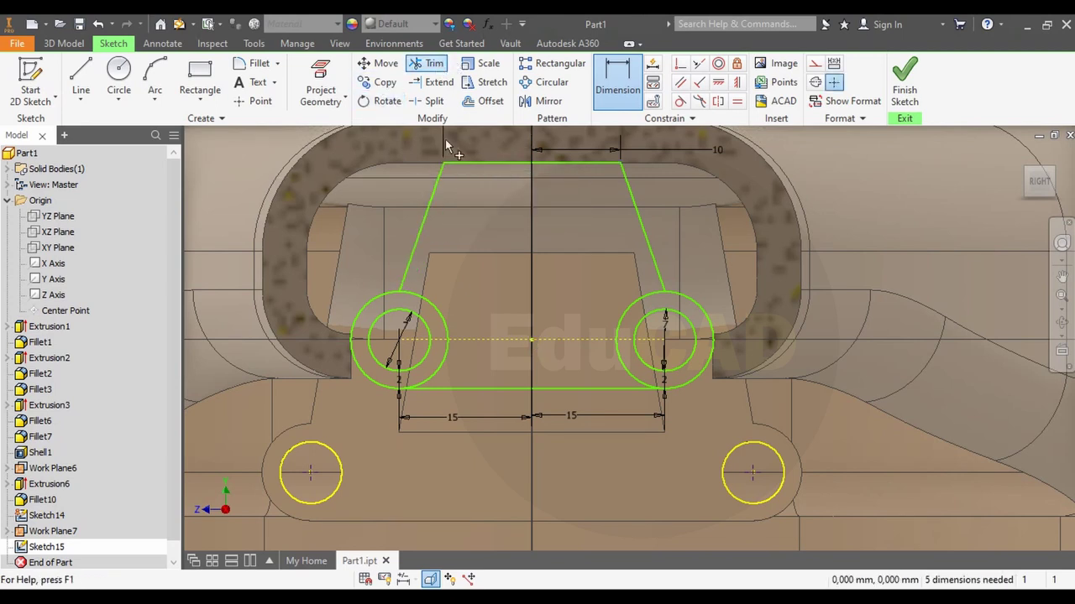
key("x")
left_click_drag(445, 330, 453, 374)
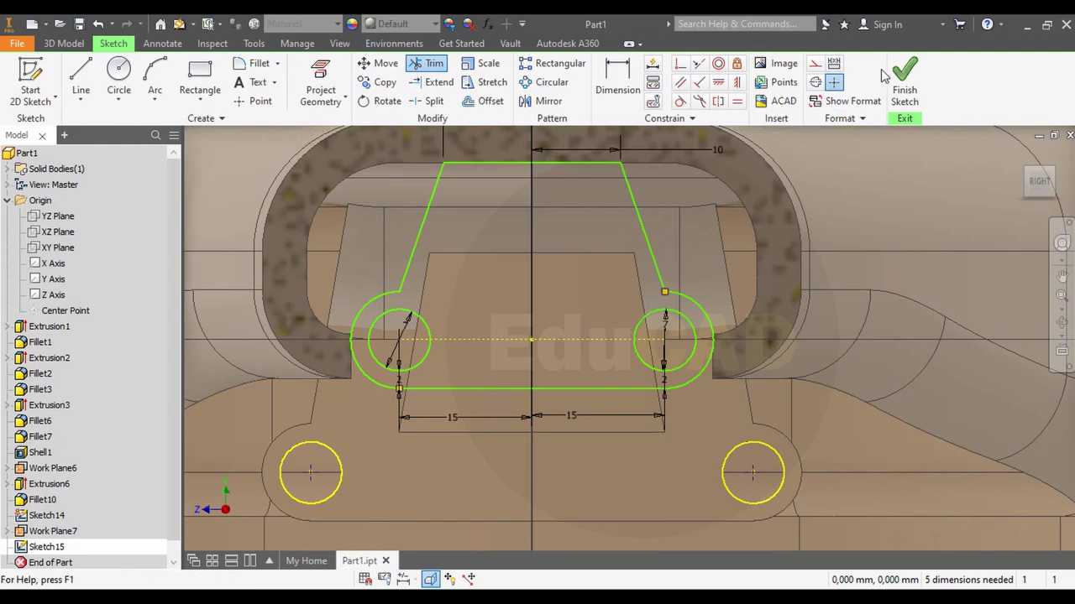
Finish Sketch15 and extrude its profile into the holed nose bracket
left_click(904, 84)
scroll(382, 485, "up", 5)
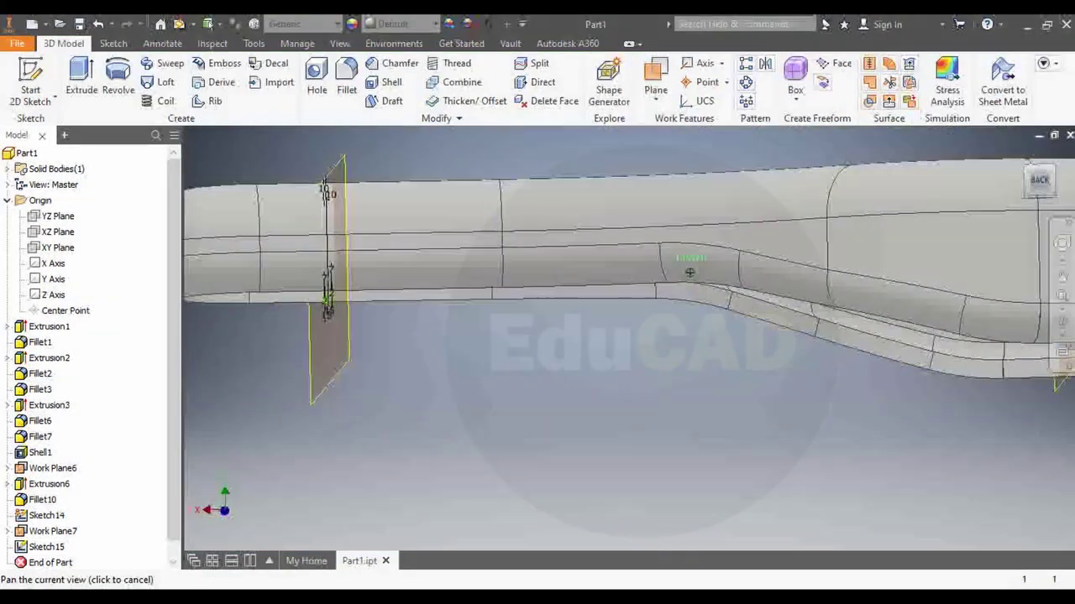
middle_click_drag(689, 272, 504, 353, "shift")
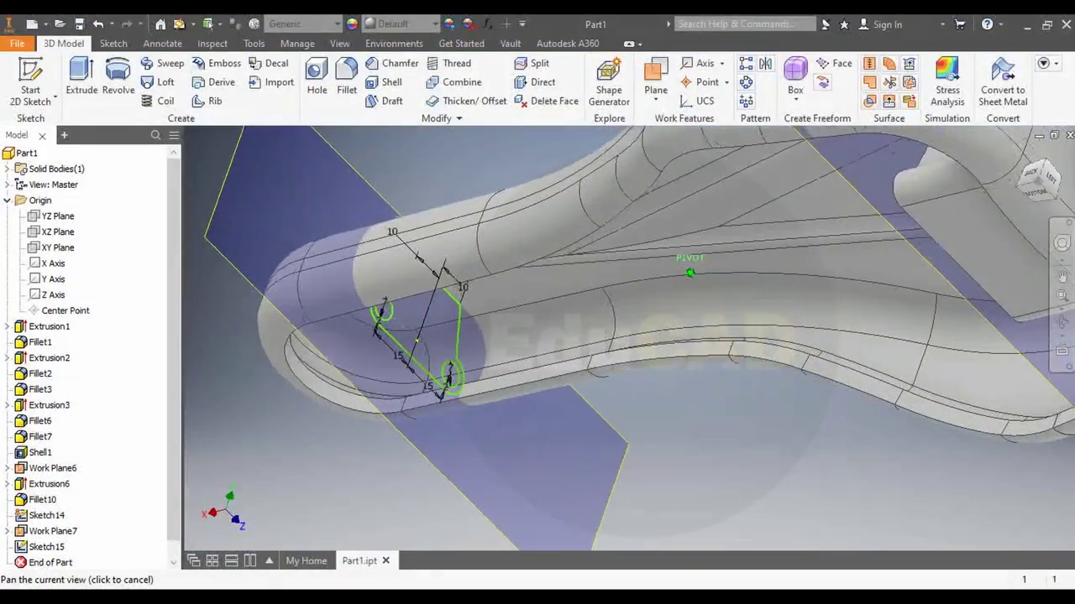
left_click(81, 81)
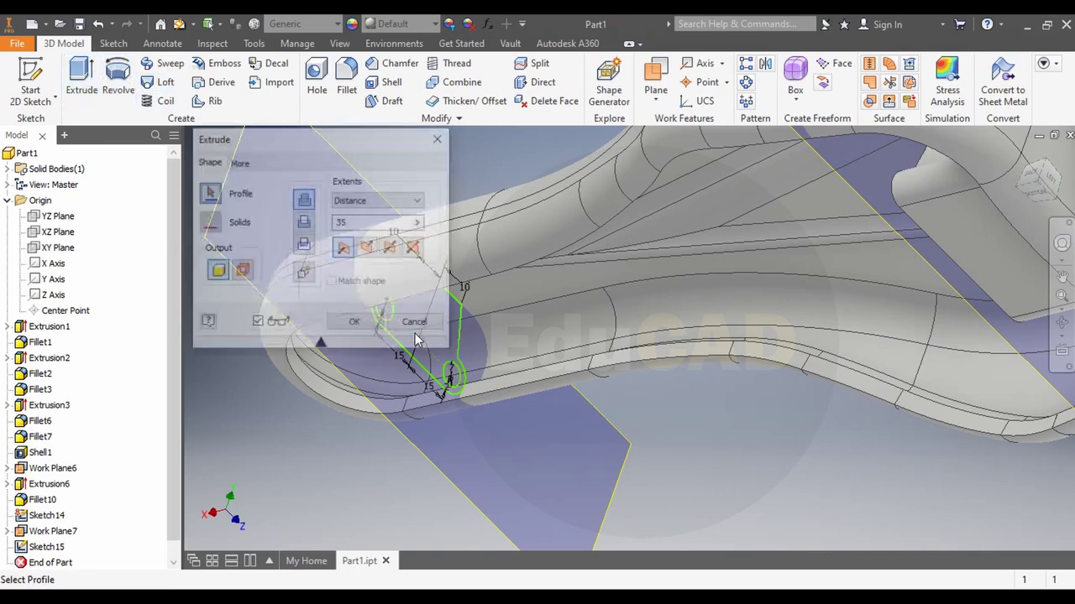
left_click(445, 390)
type("25")
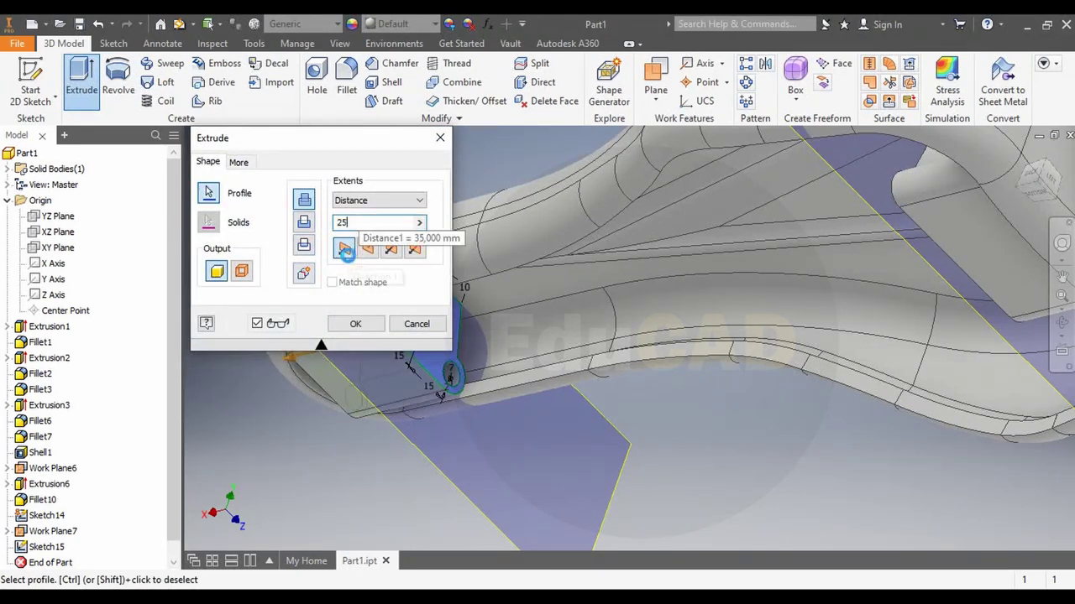
key("Return")
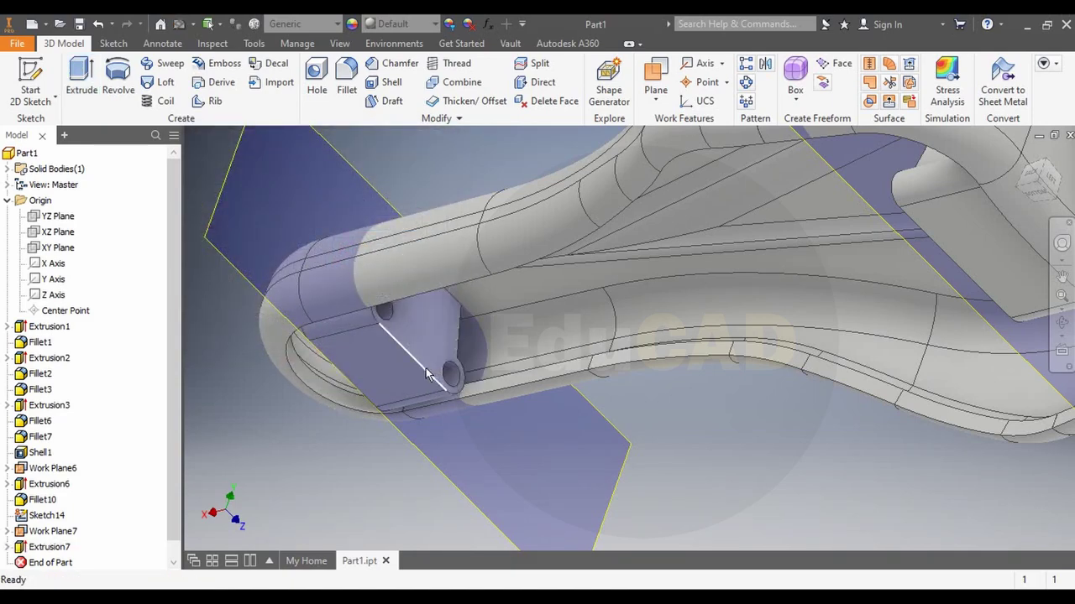
Orbit to the mounting block's side face and right-click it
middle_click_drag(427, 375, 470, 336, "shift")
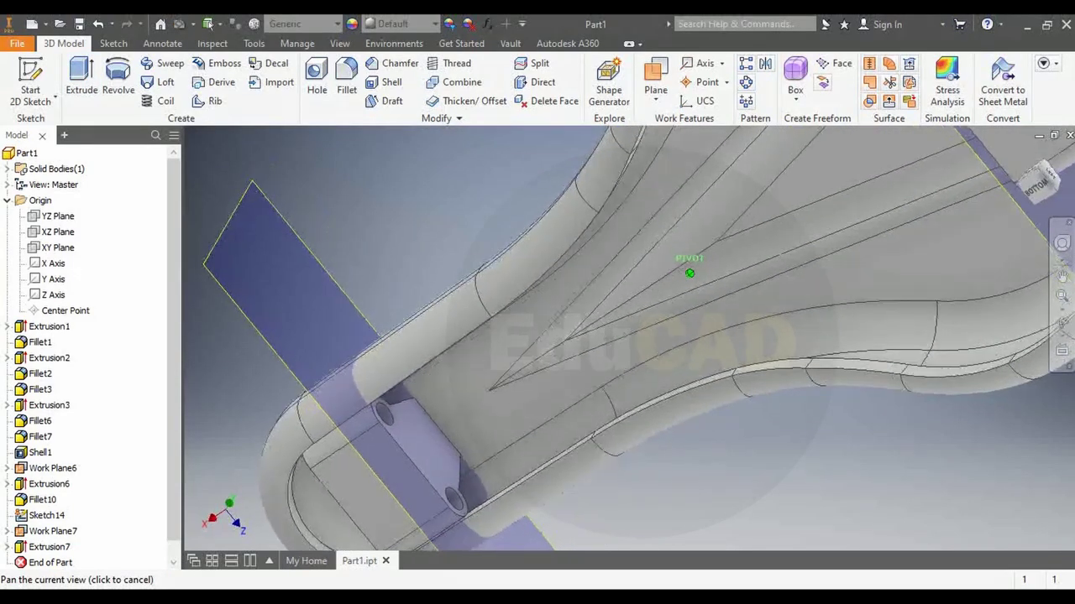
middle_click_drag(689, 272, 422, 445, "shift")
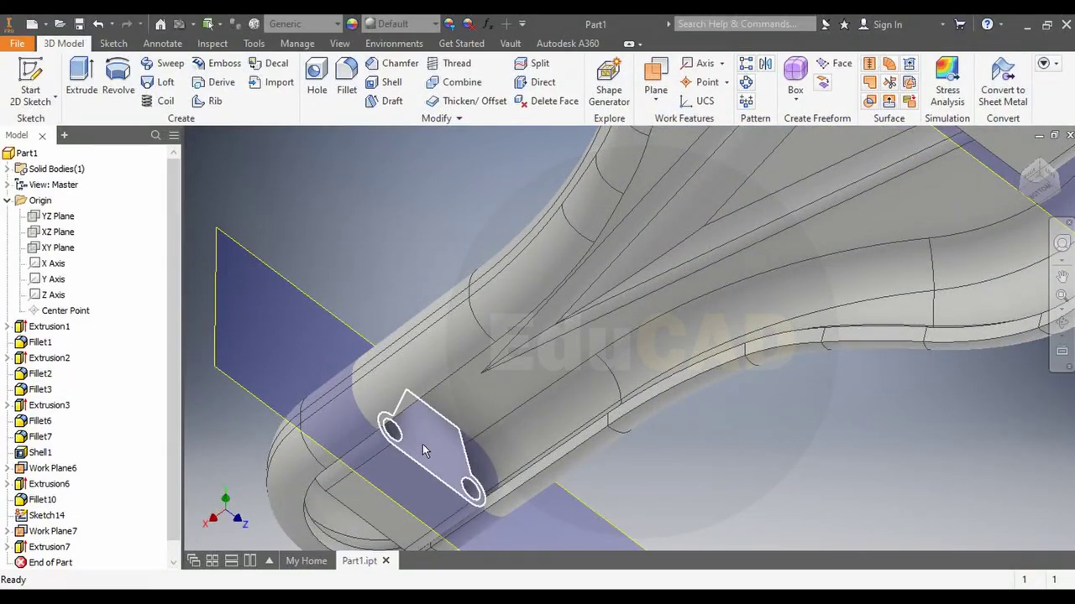
right_click(423, 444)
Sketch on the block's side face with a point at each hole centre, then finish it
left_click(430, 491)
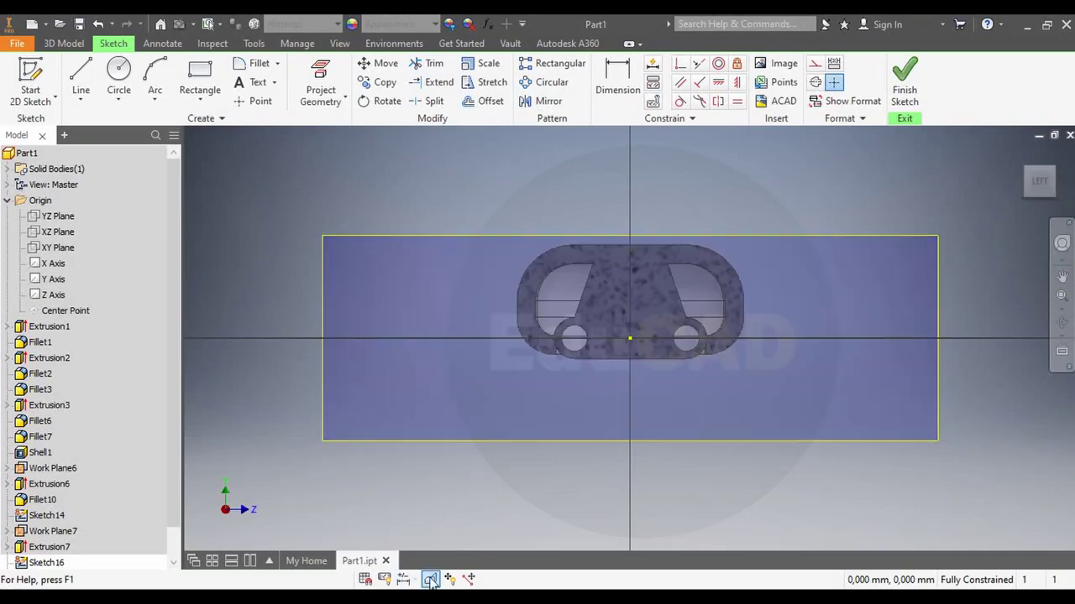
scroll(615, 340, "up", 2)
scroll(503, 291, "up", 2)
scroll(357, 246, "up", 2)
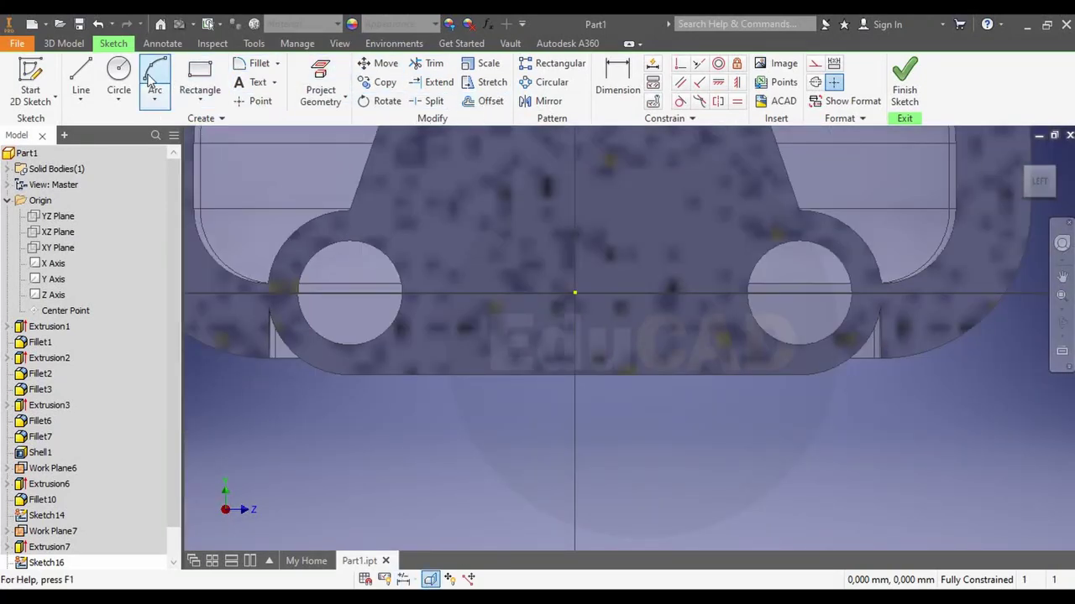
left_click(252, 101)
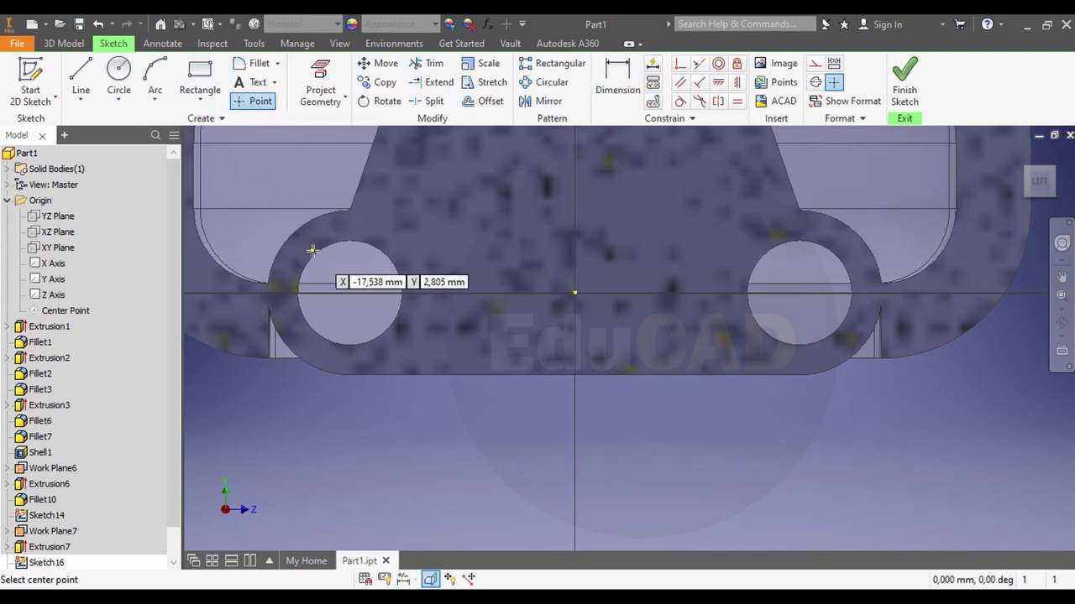
left_click(350, 293)
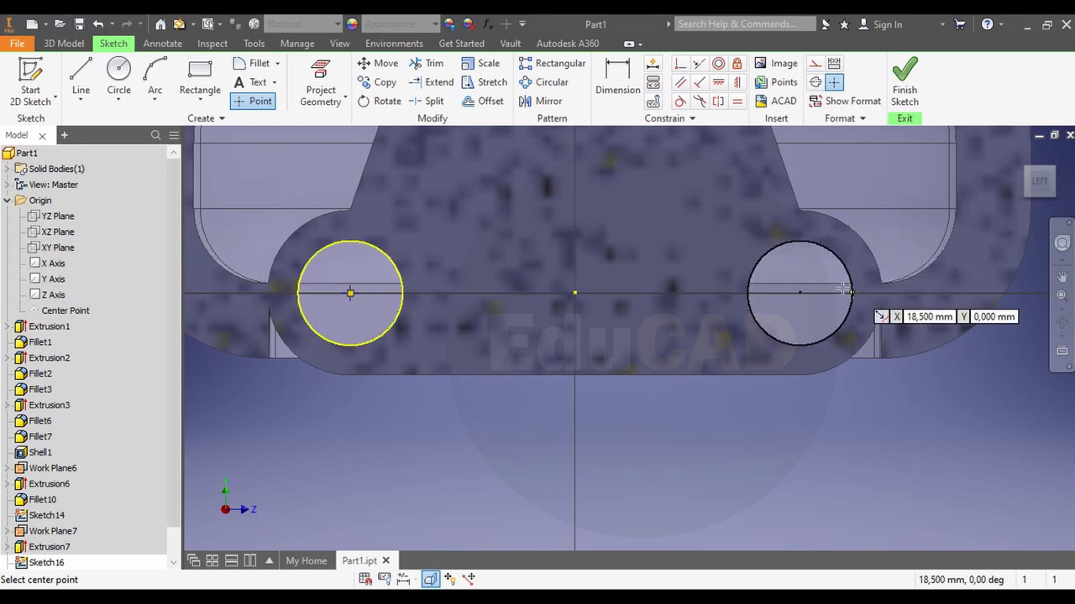
left_click(801, 293)
left_click(628, 471)
right_click(629, 471)
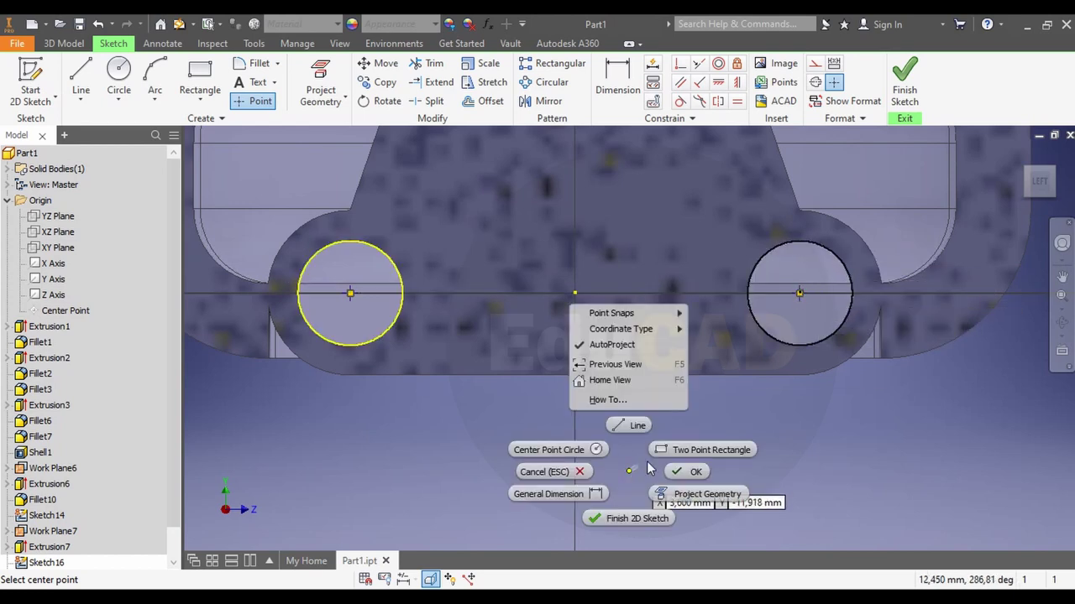
left_click(683, 472)
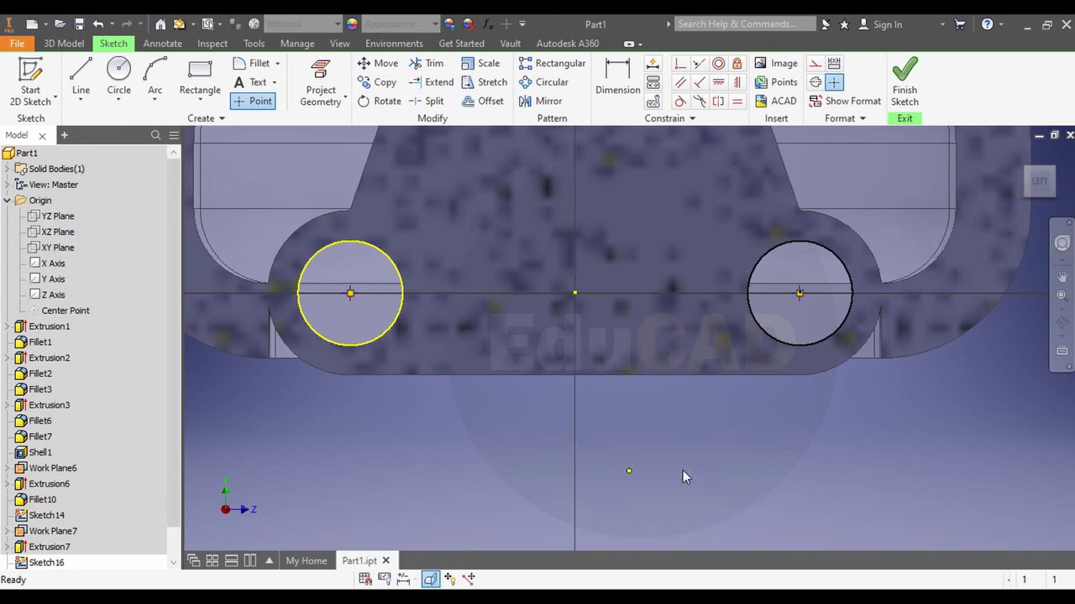
left_click(904, 84)
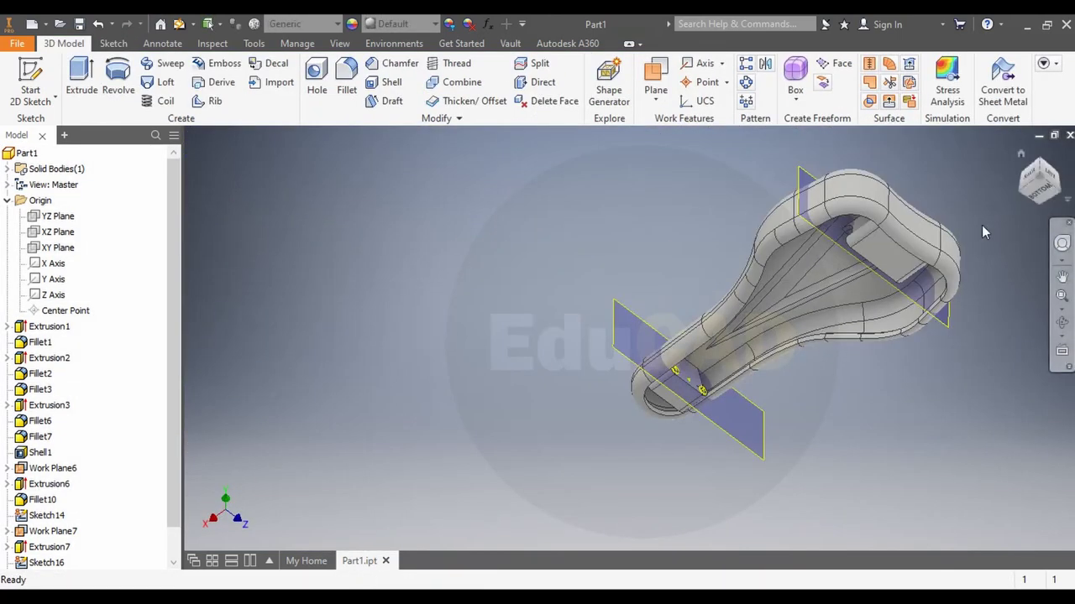
Orbit, pan and set the Bottom view, zooming in on the saddle's wide rear
left_click_drag(1022, 213, 1022, 213)
left_click_drag(1062, 182, 1041, 182)
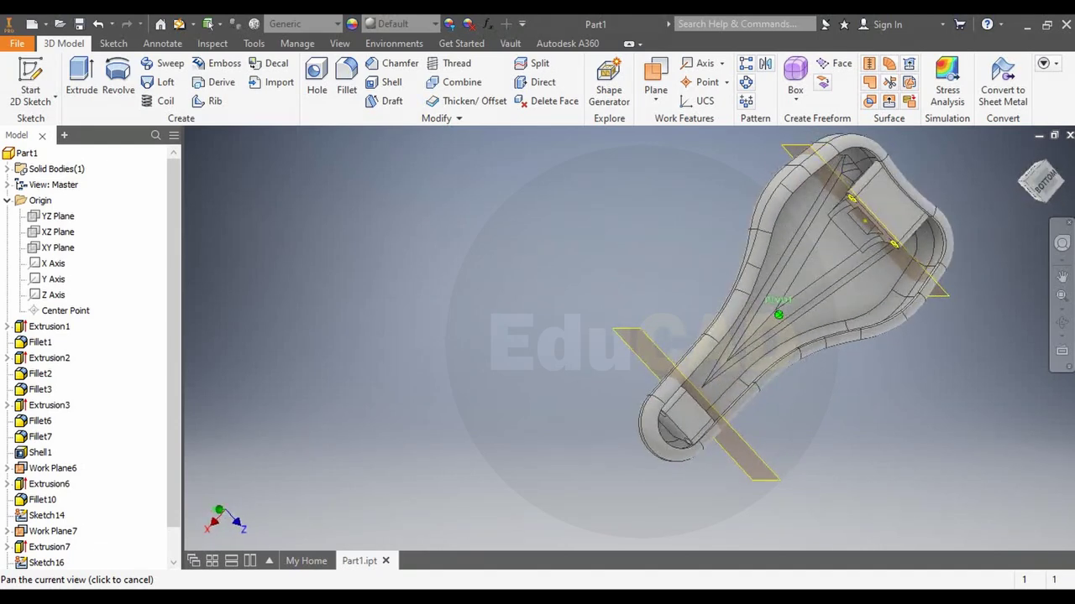
scroll(883, 225, "up", 5)
scroll(883, 226, "down", 3)
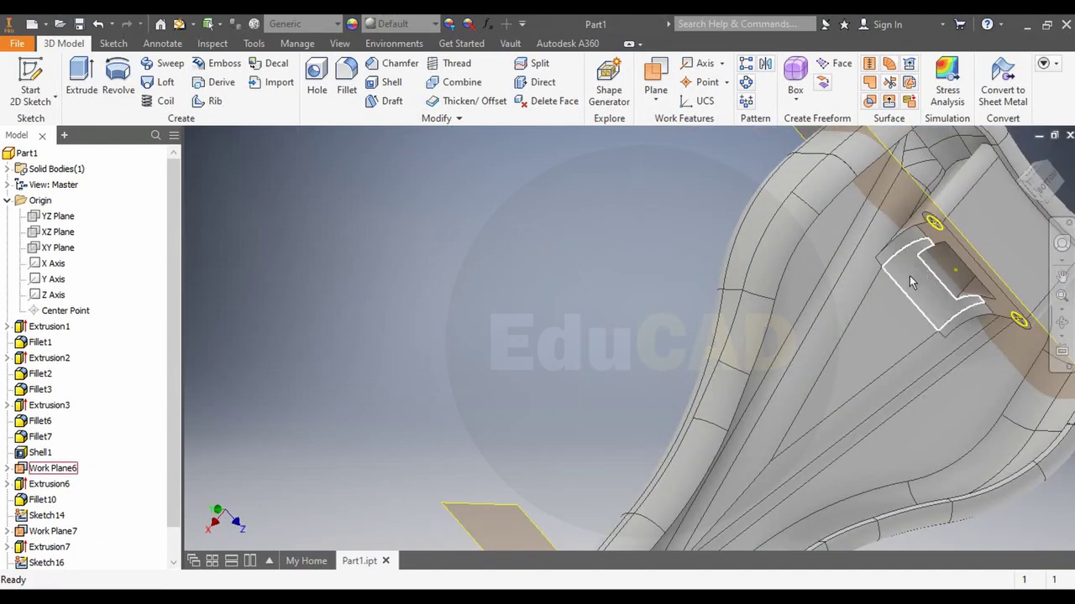
scroll(909, 275, "down", 3)
middle_click_drag(909, 275, 756, 197)
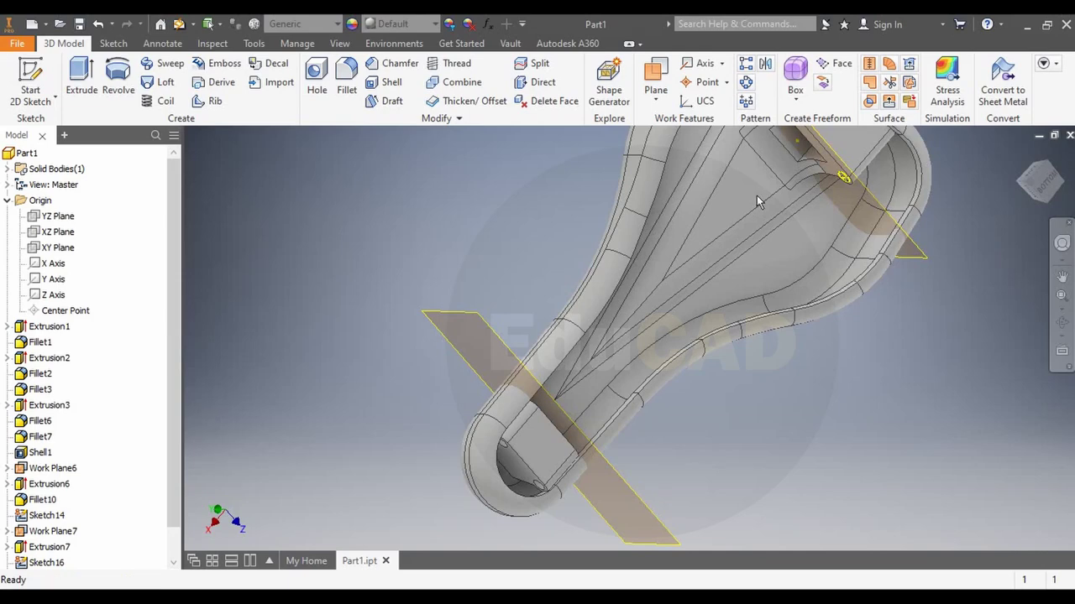
left_click(1045, 183)
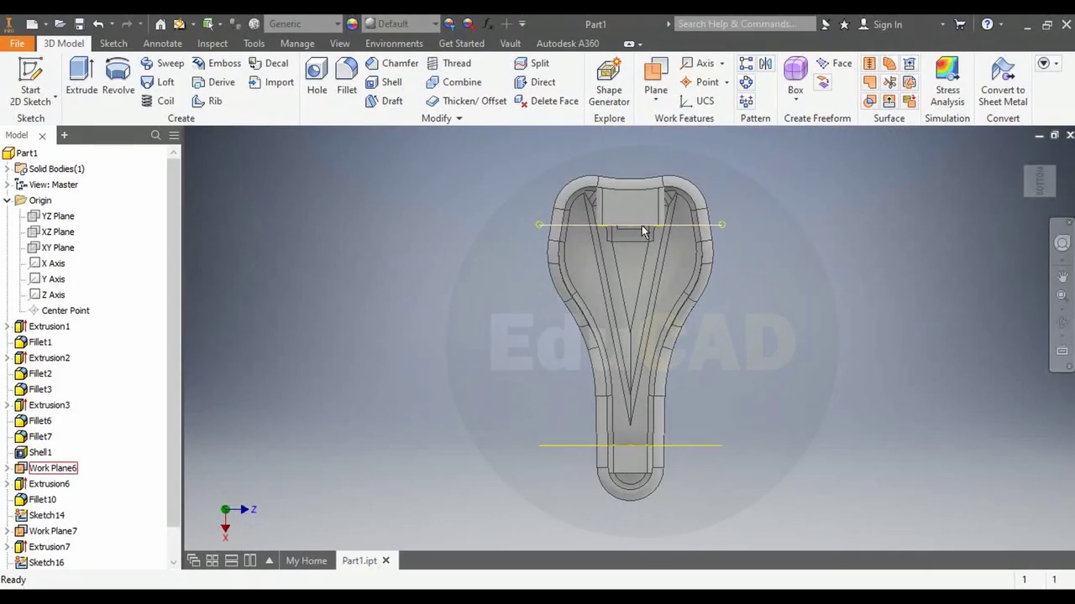
scroll(642, 231, "up", 3)
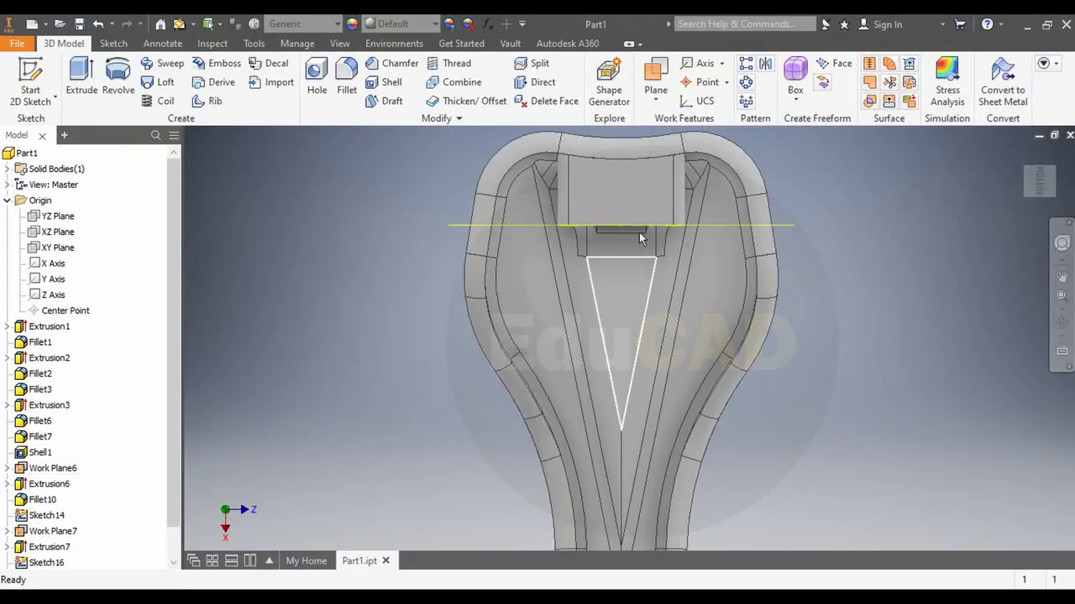
scroll(642, 216, "up", 2)
scroll(642, 216, "down", 4)
scroll(685, 265, "up", 3)
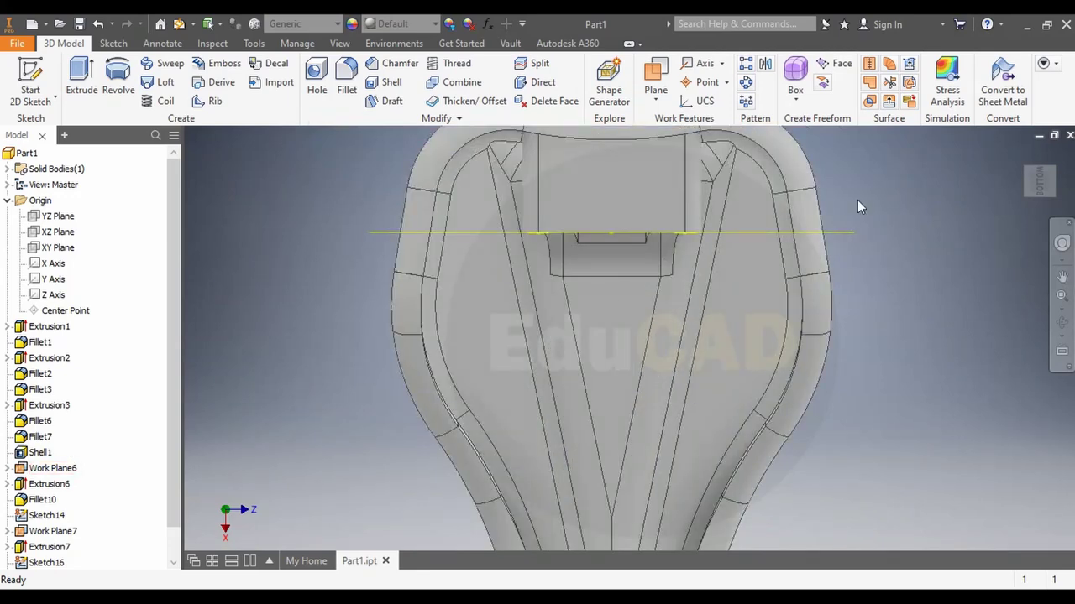
Create a work plane parallel to the XZ Plane through a rear hole-centre point, then fit the view
left_click(655, 77)
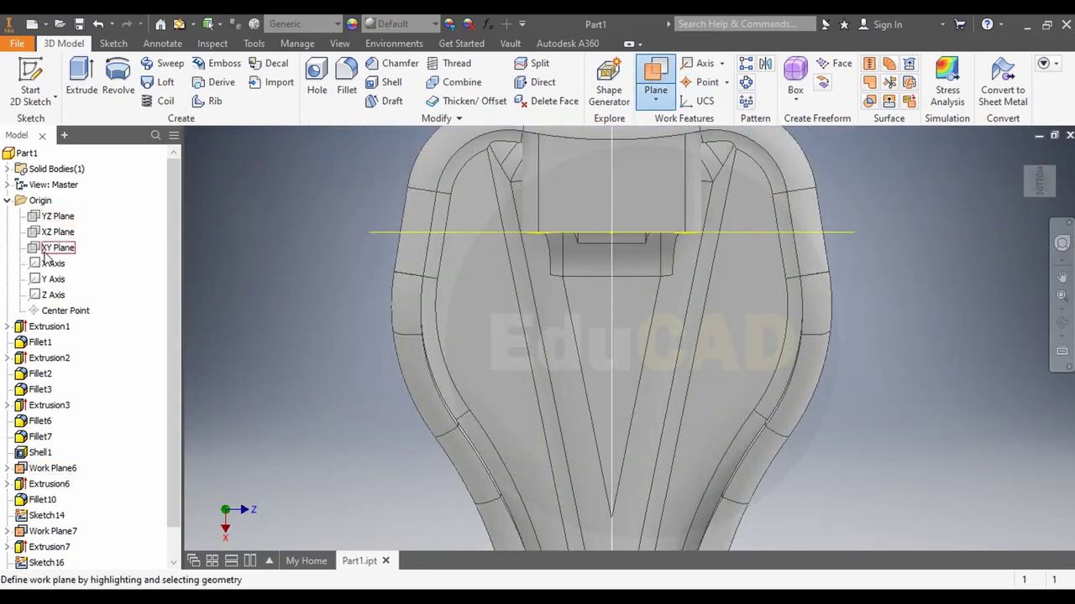
left_click(55, 232)
left_click(1048, 198)
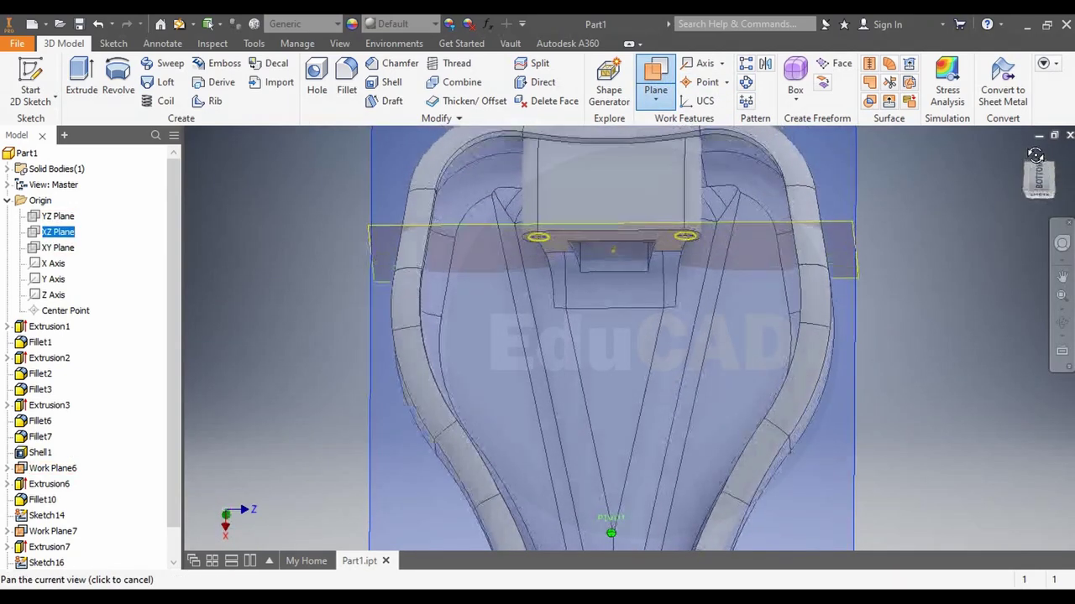
left_click(685, 289)
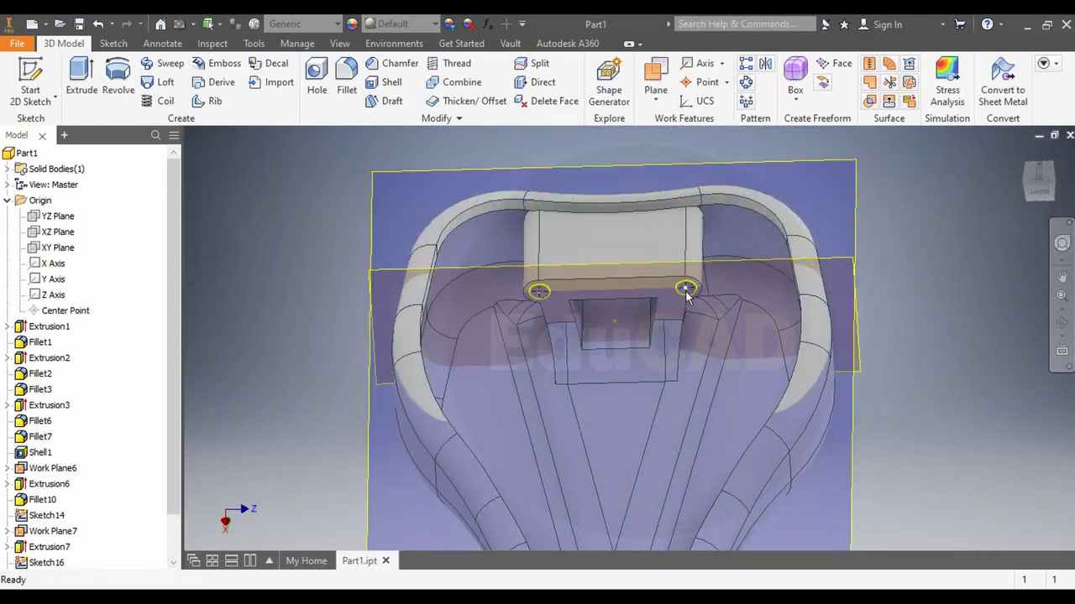
scroll(209, 424, "up", 3)
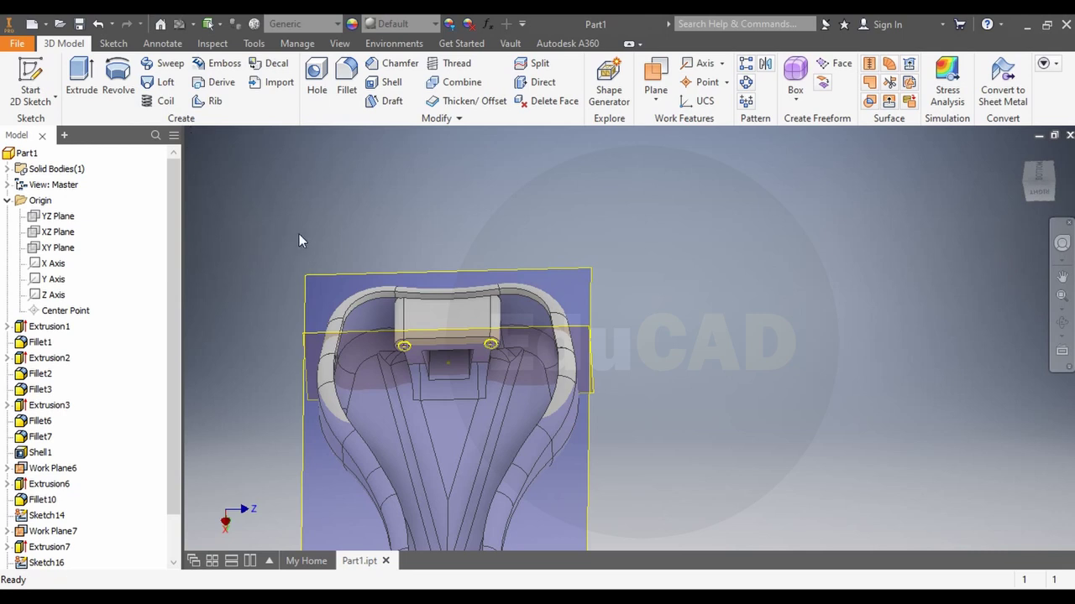
key("Home")
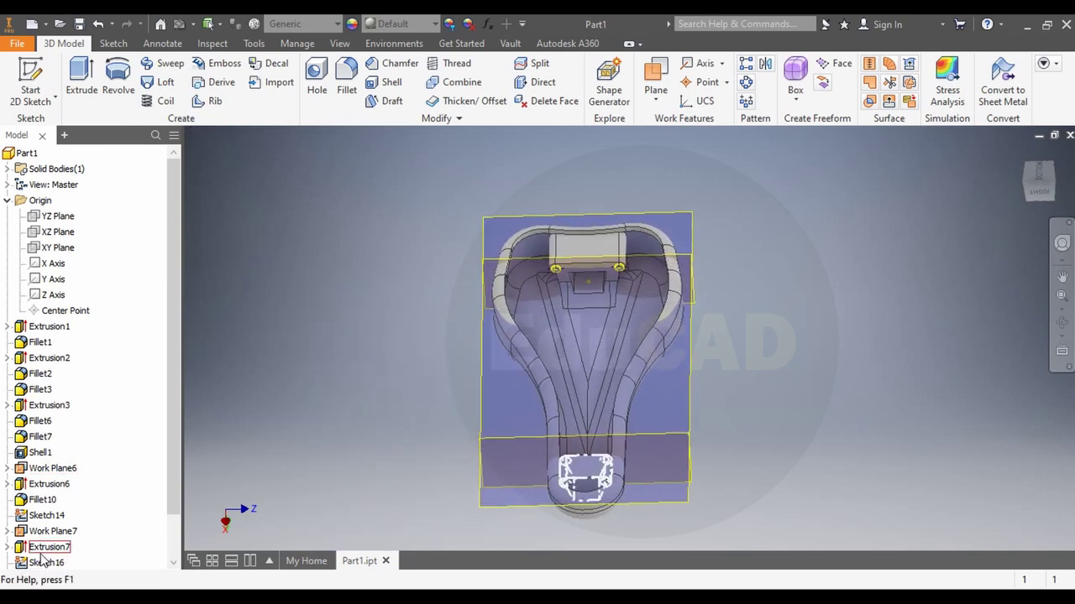
View the underside from the Bottom and open a new sketch on Work Plane8
right_click(40, 555)
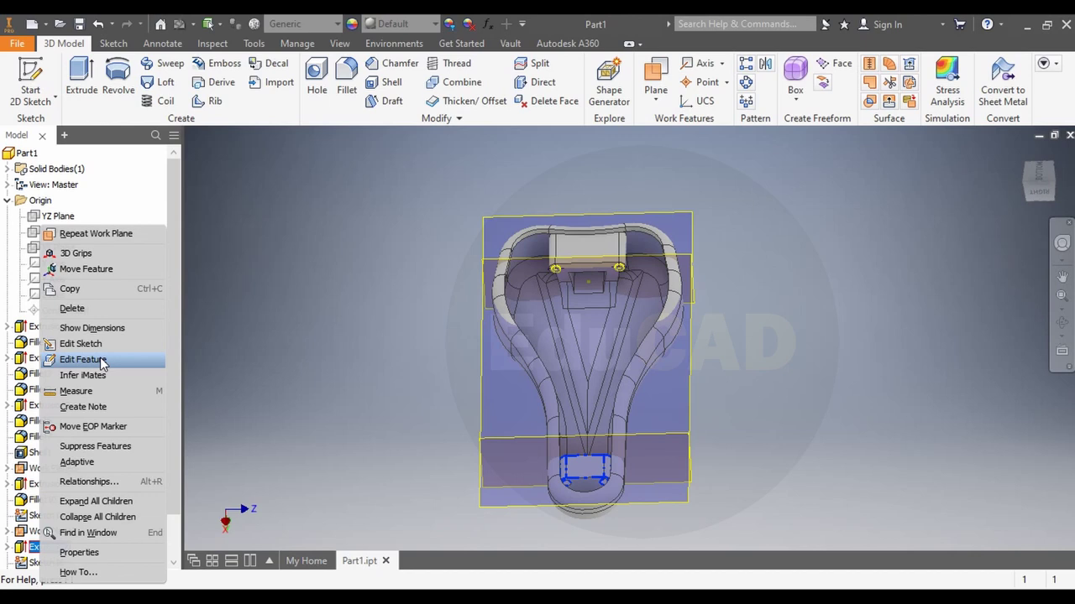
key("Escape")
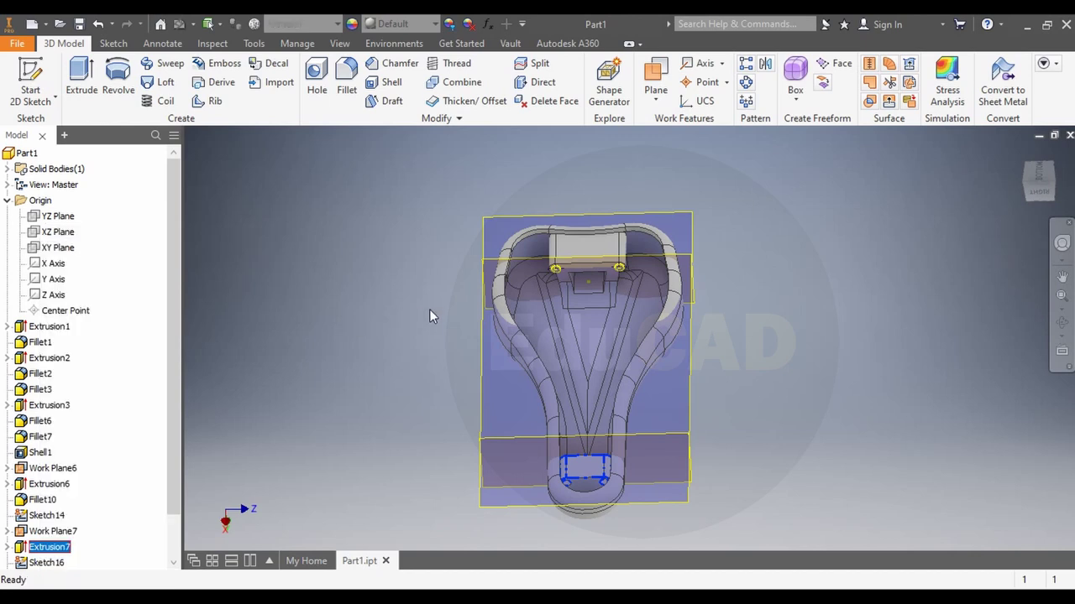
left_click(42, 563)
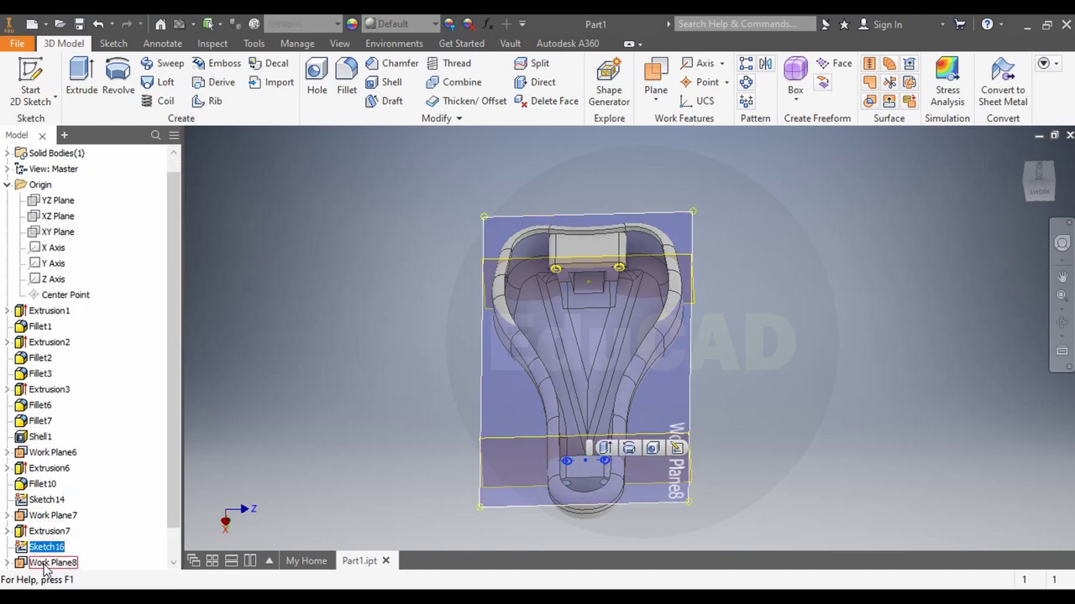
key("F2")
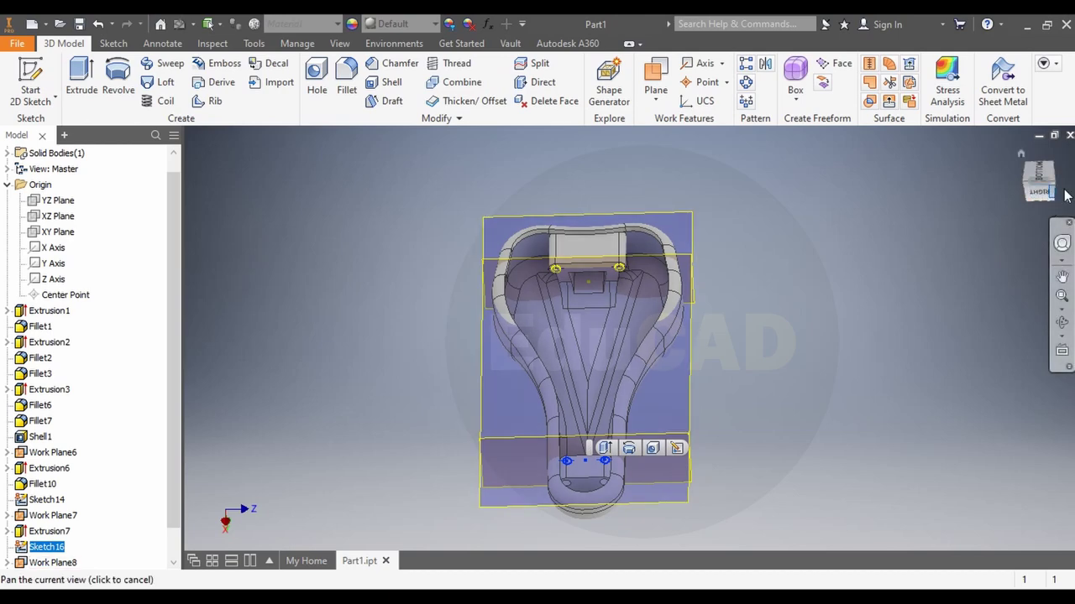
left_click(1051, 178)
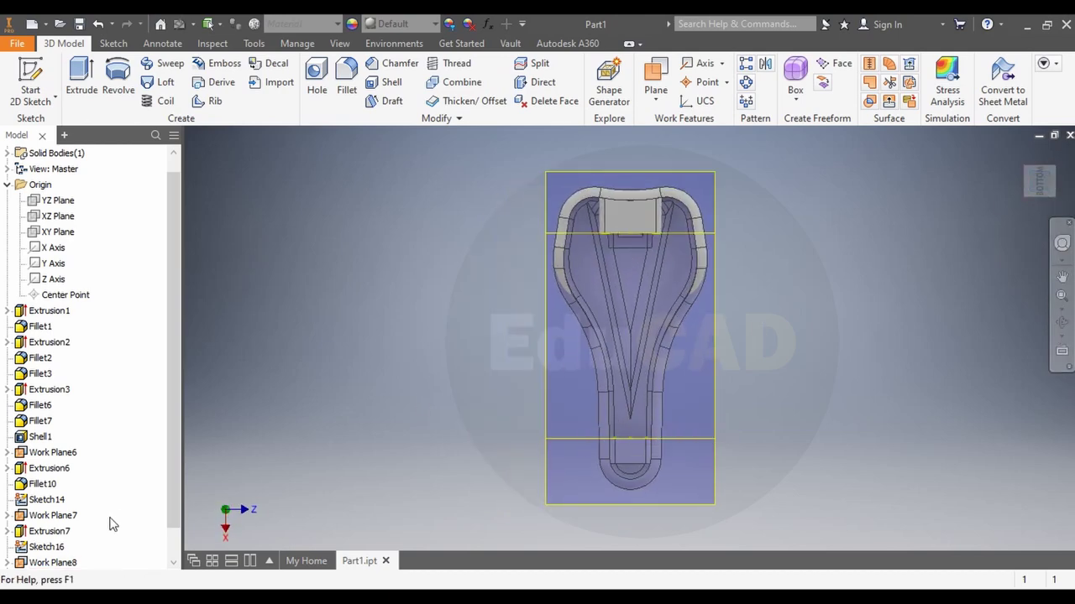
right_click(52, 555)
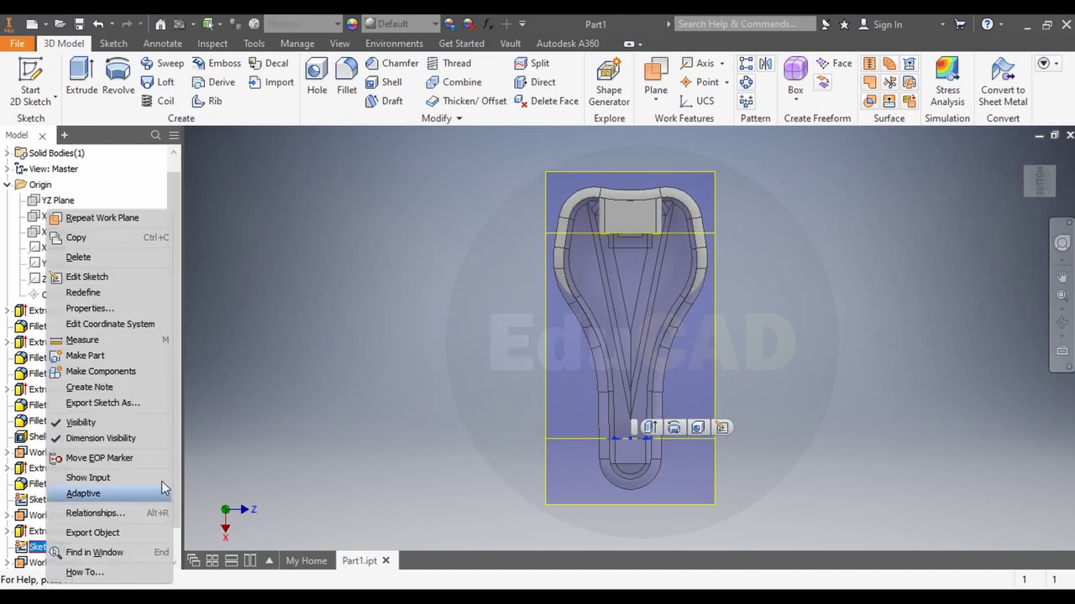
right_click(57, 573)
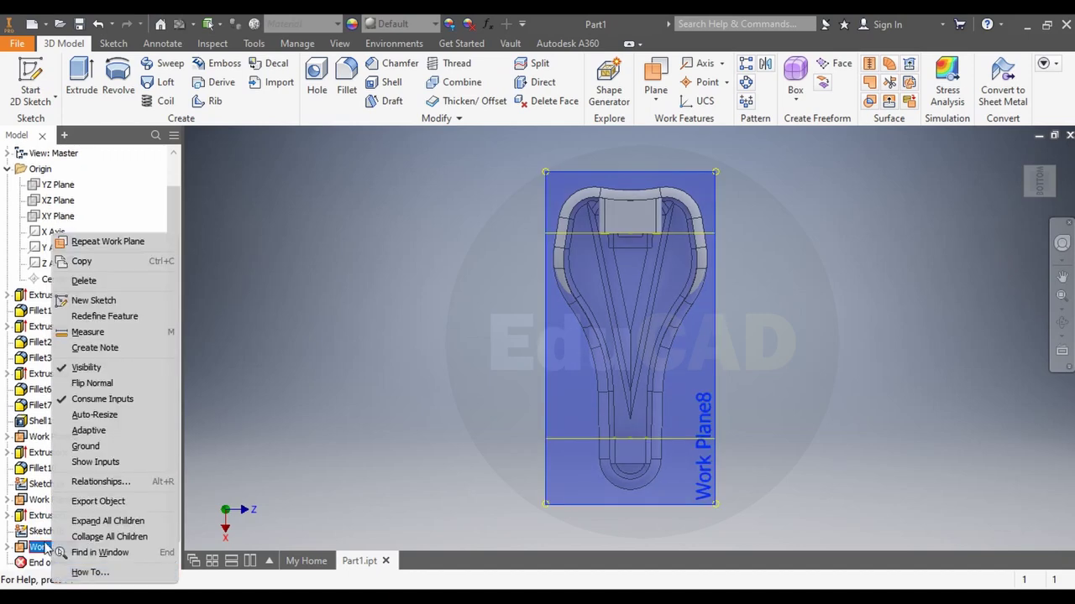
left_click(79, 301)
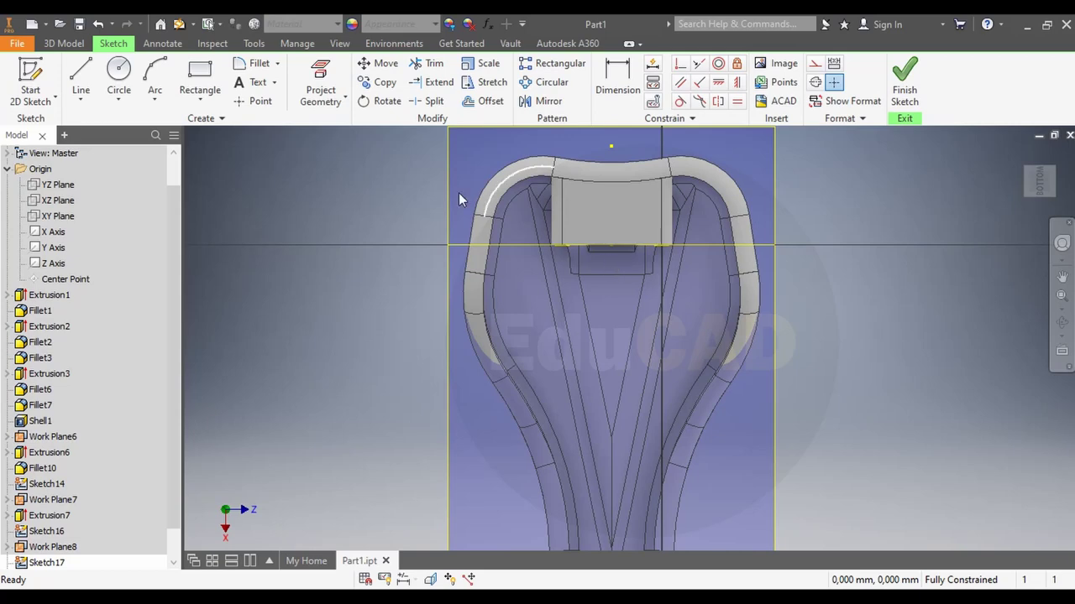
Draw a 120 mm line from the saddle's rear edge along the underside
left_click(81, 82)
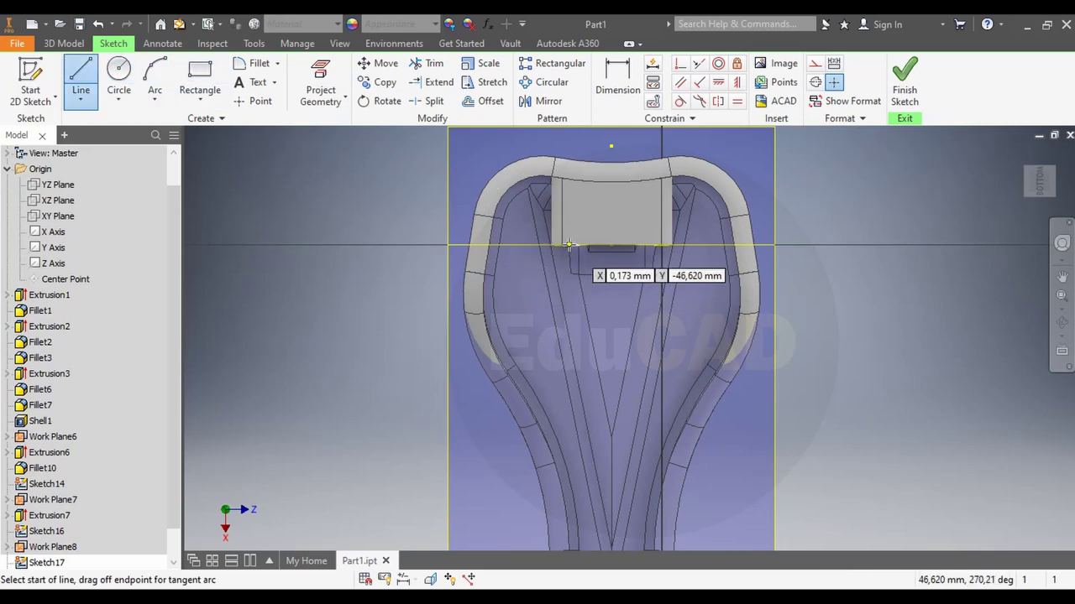
scroll(561, 263, "down", 3)
scroll(564, 262, "up", 8)
scroll(567, 244, "up", 3)
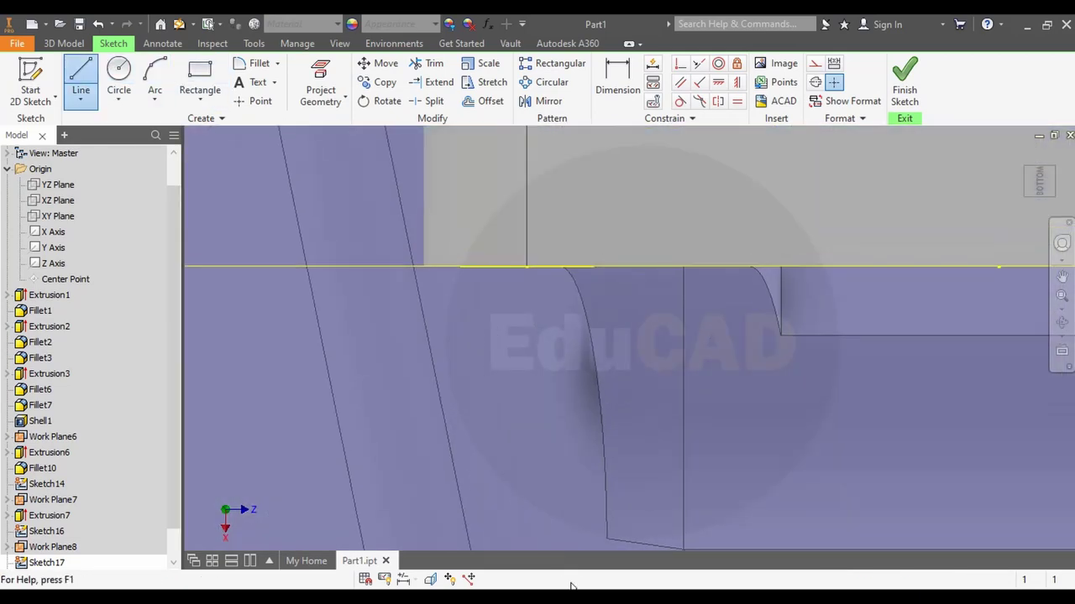
left_click(534, 267)
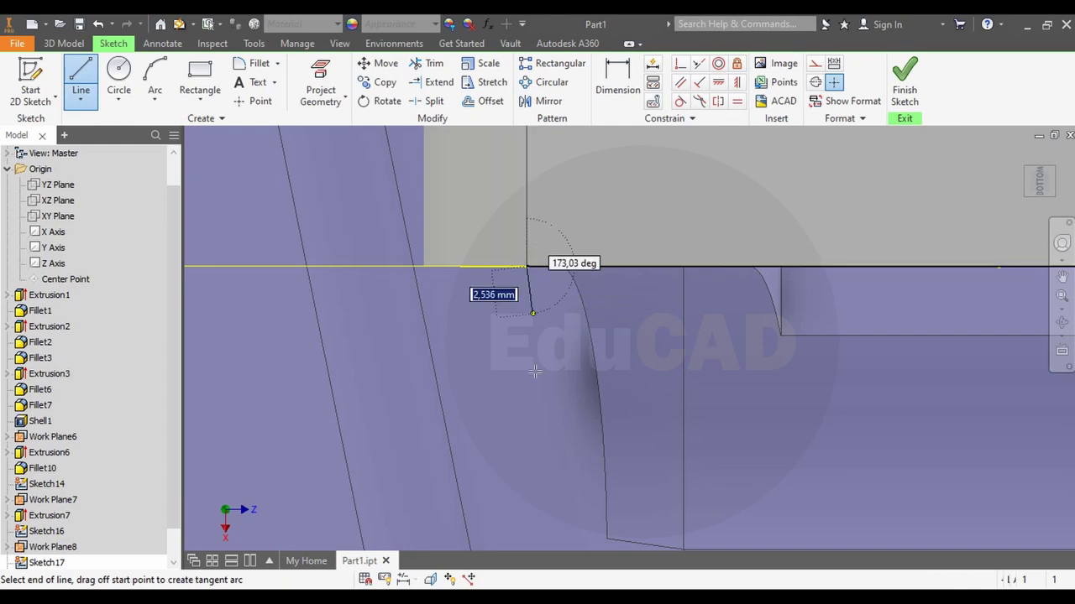
scroll(504, 285, "down", 5)
mouse_move(568, 420)
middle_mouse_down()
mouse_move(568, 445)
mouse_move(568, 277)
mouse_move(606, 302)
middle_mouse_up()
scroll(568, 336, "down", 3)
scroll(588, 302, "up", 5)
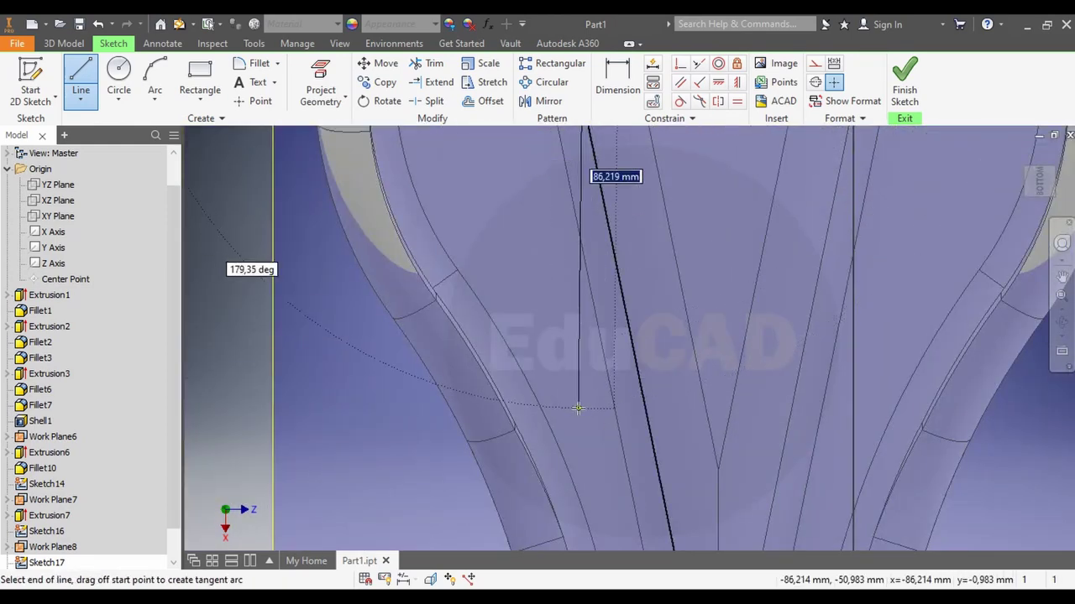
mouse_move(576, 412)
middle_mouse_down()
mouse_move(611, 152)
mouse_move(621, 394)
middle_mouse_up()
type("12")
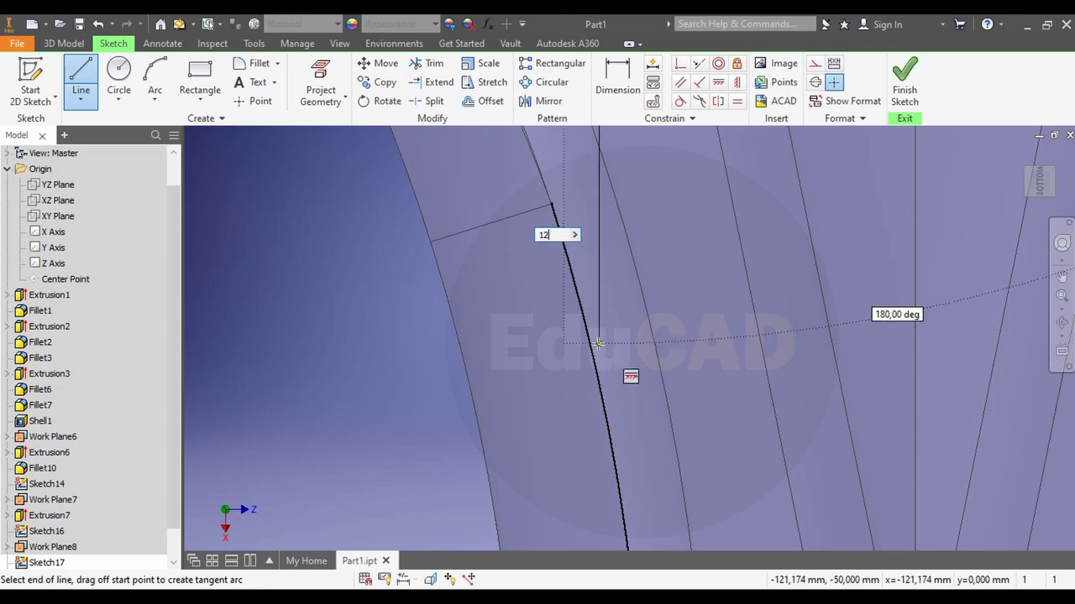
type("0")
key("Return")
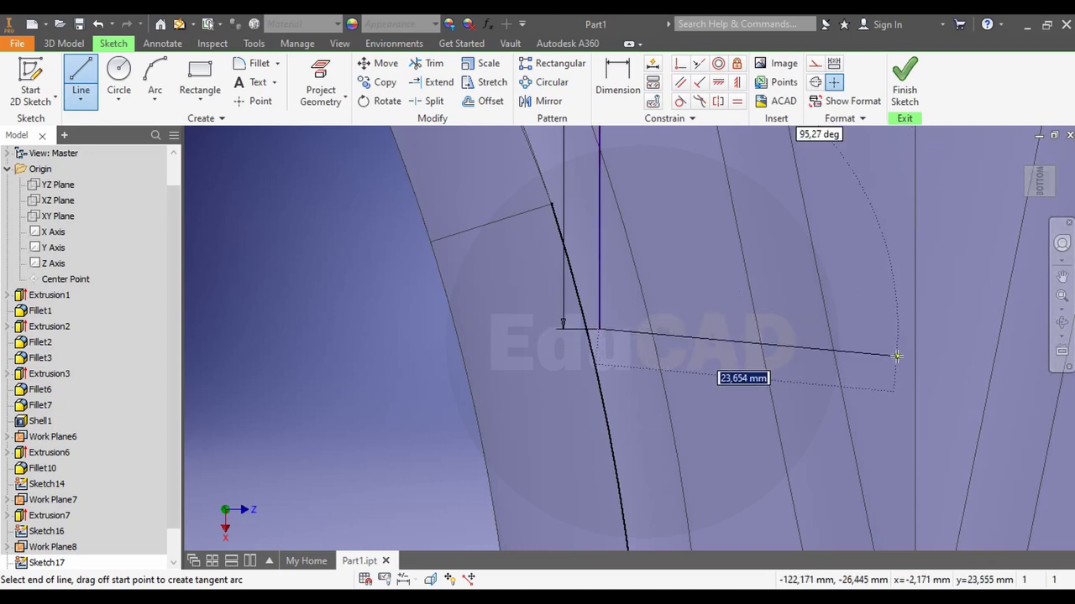
Pan back toward the rear edge and finish drawing the lines
scroll(896, 356, "up", 5)
middle_click_drag(915, 471, 888, 475)
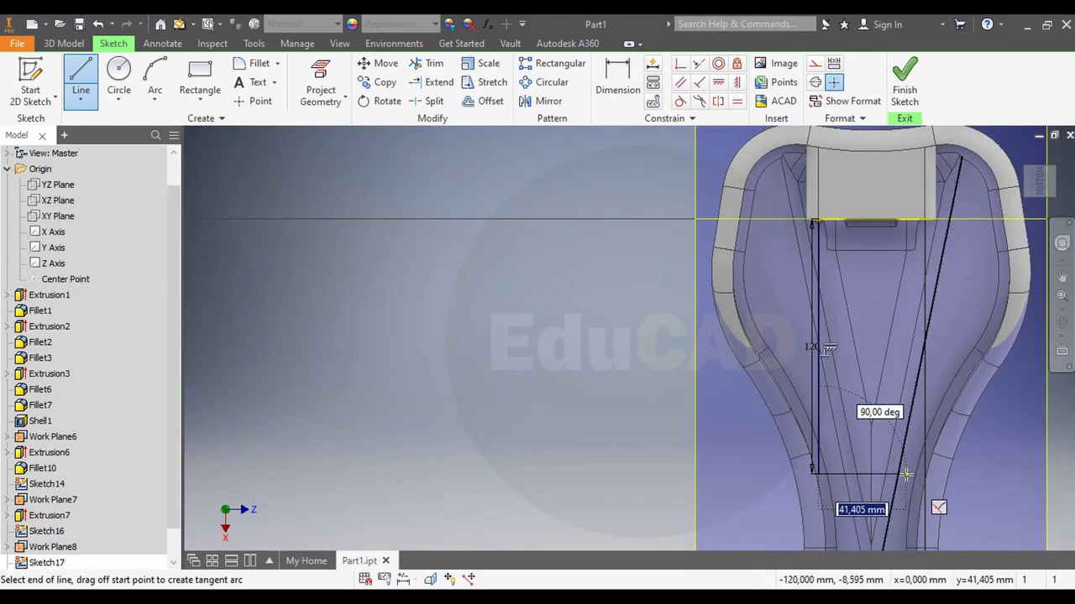
scroll(903, 244, "down", 5)
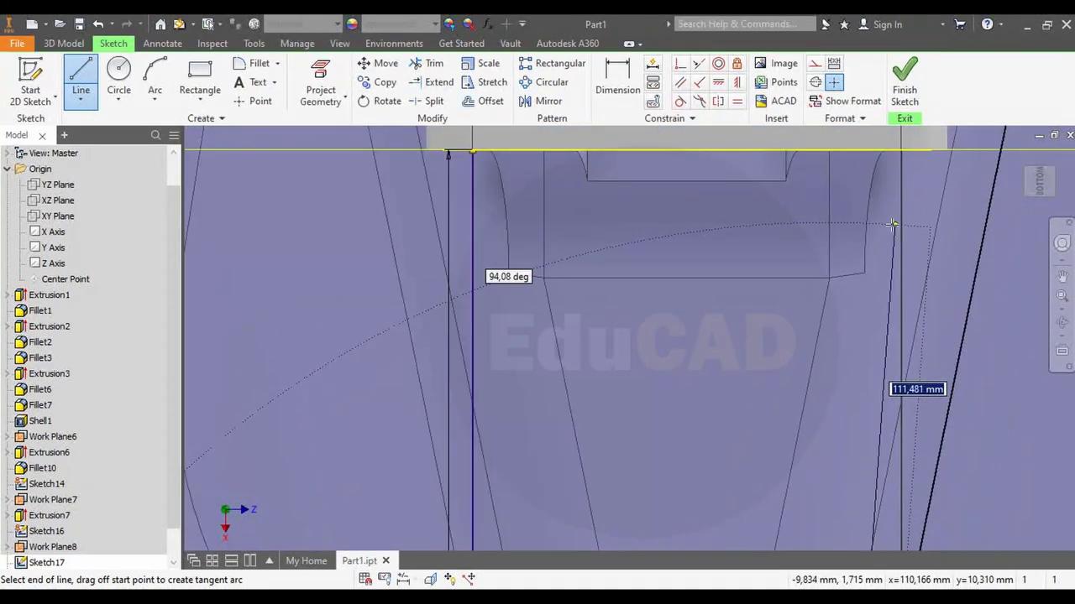
middle_click_drag(902, 243, 504, 336)
right_click(830, 482)
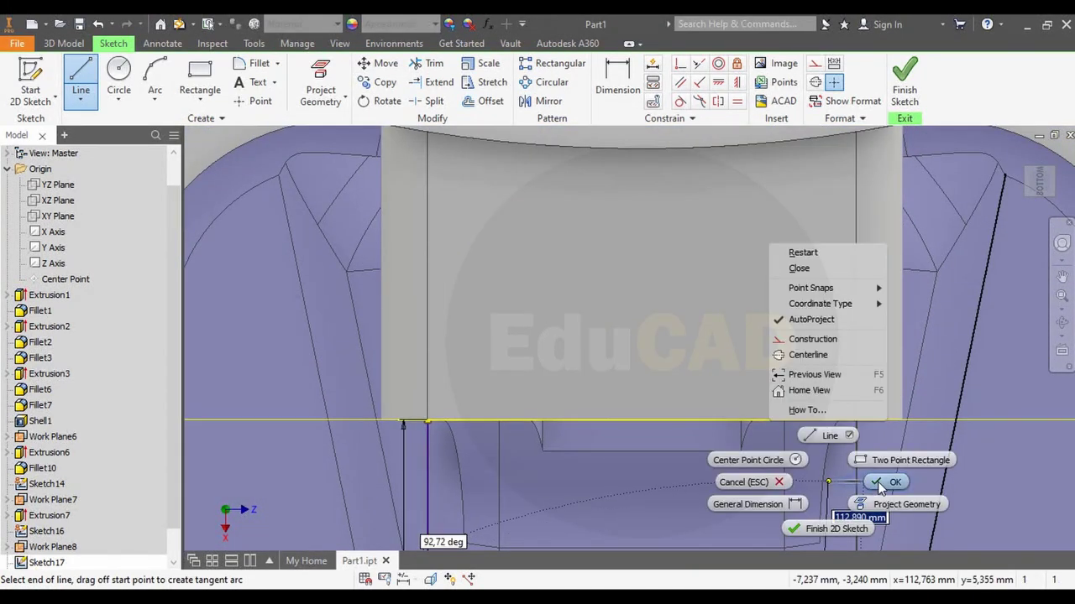
left_click(879, 484)
Draw a second 120 mm line from the rear edge, joined to the first by a horizontal line
scroll(865, 467, "down", 5)
scroll(849, 467, "up", 5)
scroll(835, 466, "down", 4)
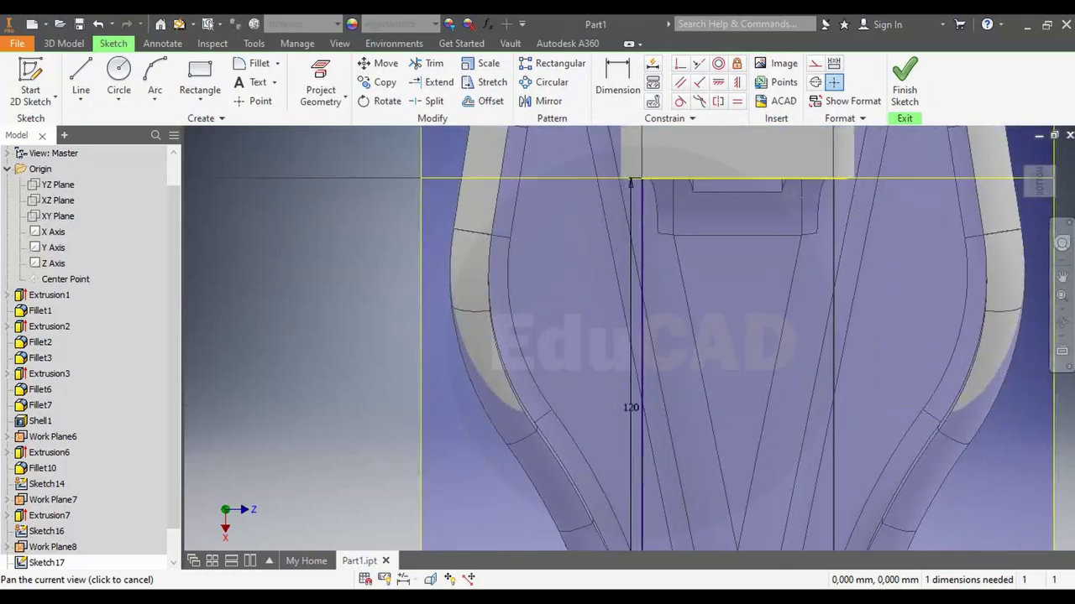
scroll(745, 360, "up", 3)
scroll(745, 360, "up", 2)
scroll(745, 359, "down", 3)
scroll(745, 359, "down", 2)
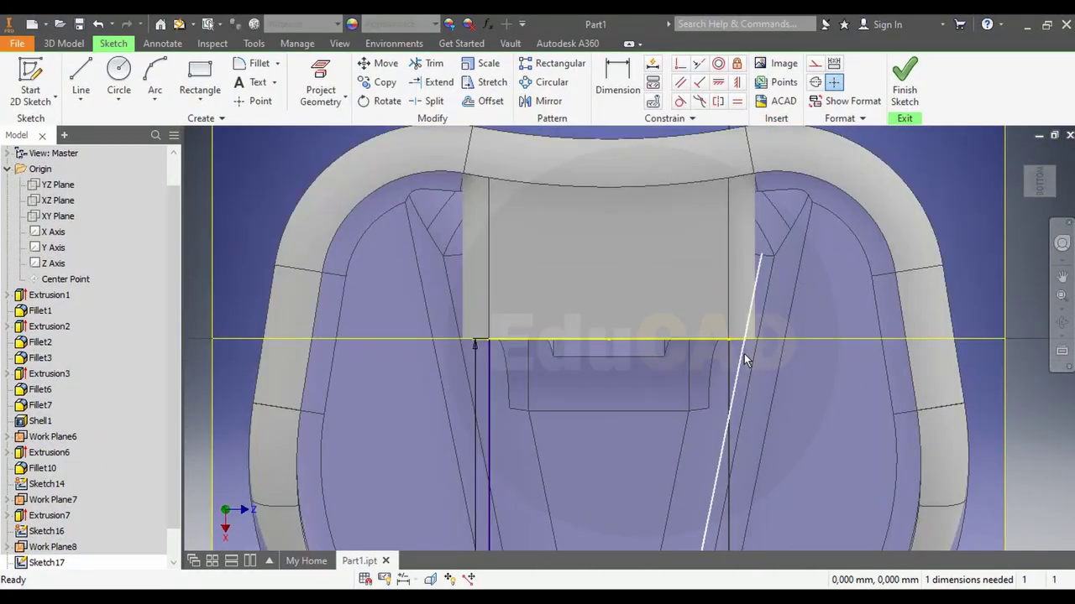
left_click(80, 84)
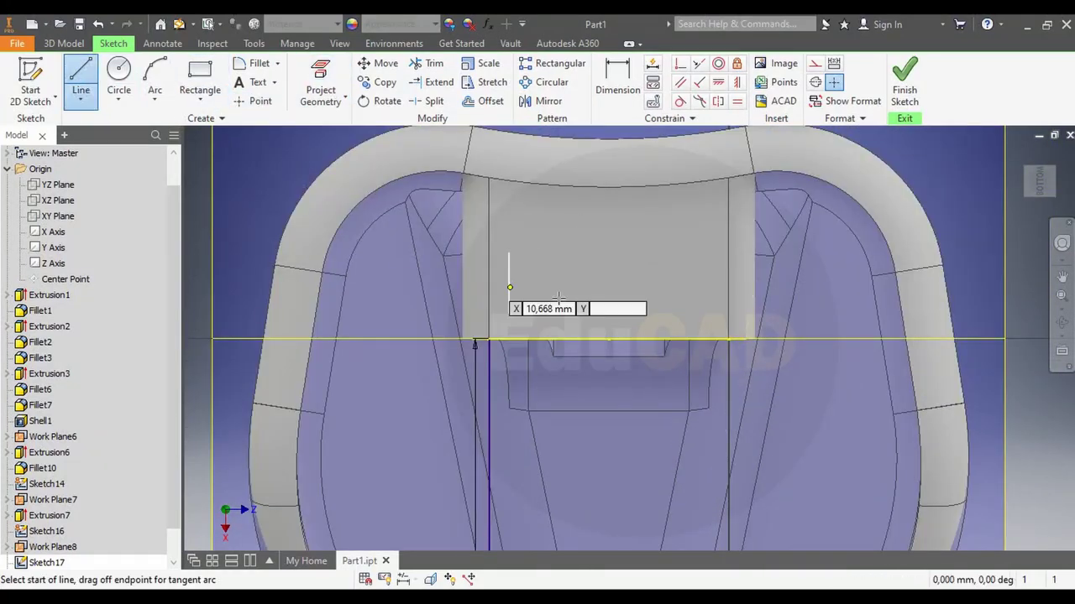
left_click(729, 338)
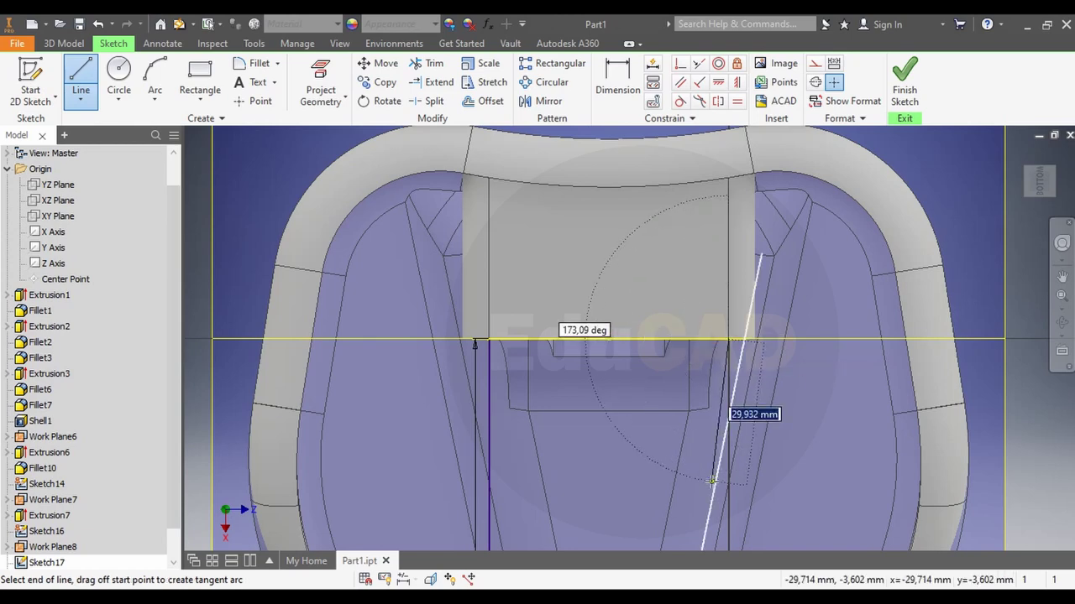
scroll(739, 403, "down", 3)
scroll(738, 403, "down", 2)
scroll(804, 464, "up", 3)
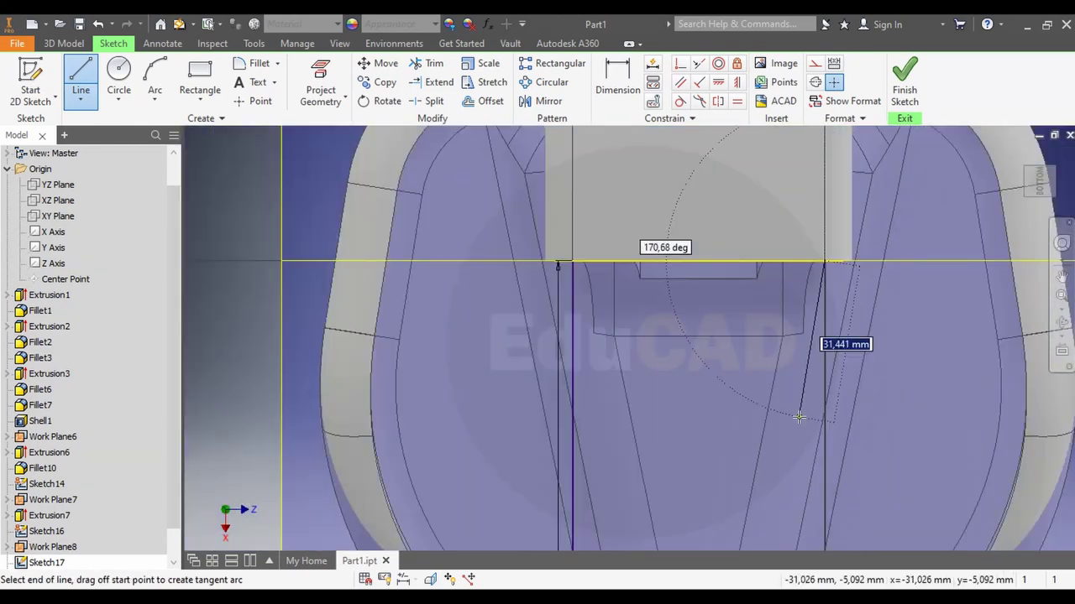
scroll(804, 464, "up", 2)
scroll(793, 505, "down", 3)
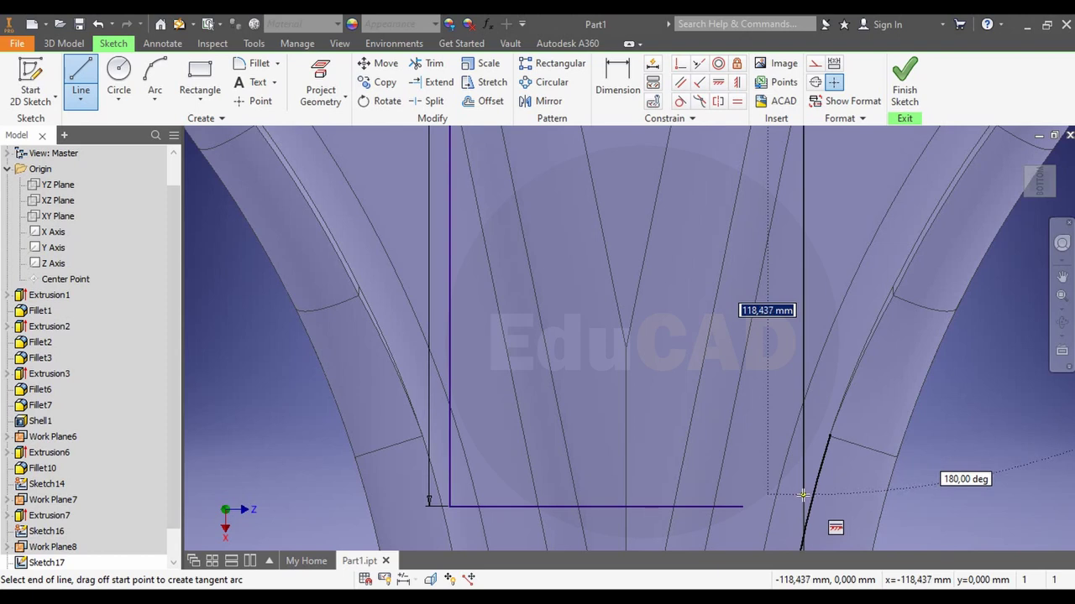
key("Return")
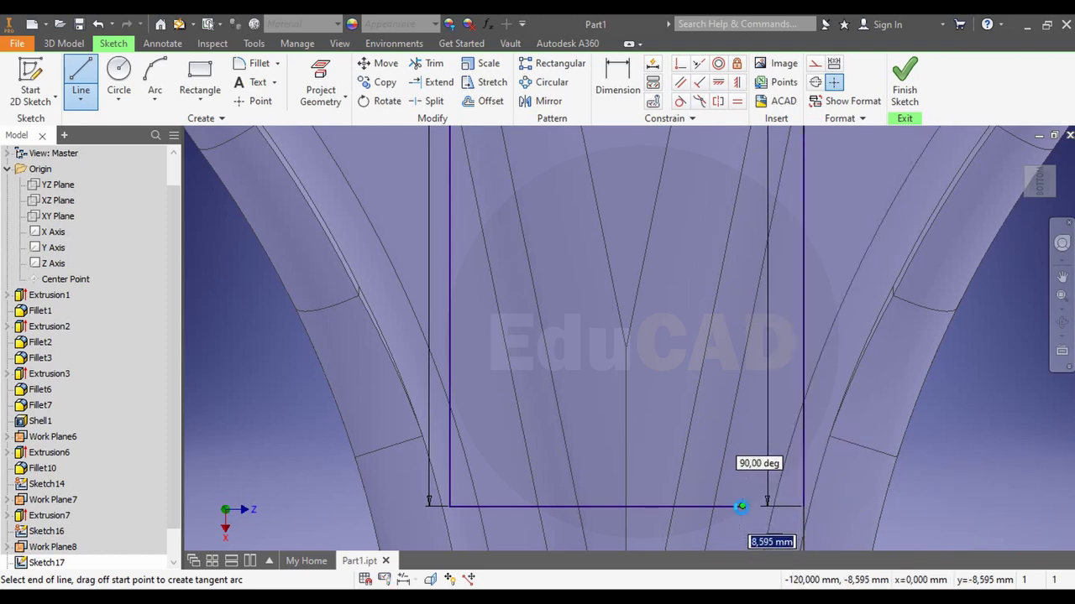
left_click(742, 508)
right_click(936, 451)
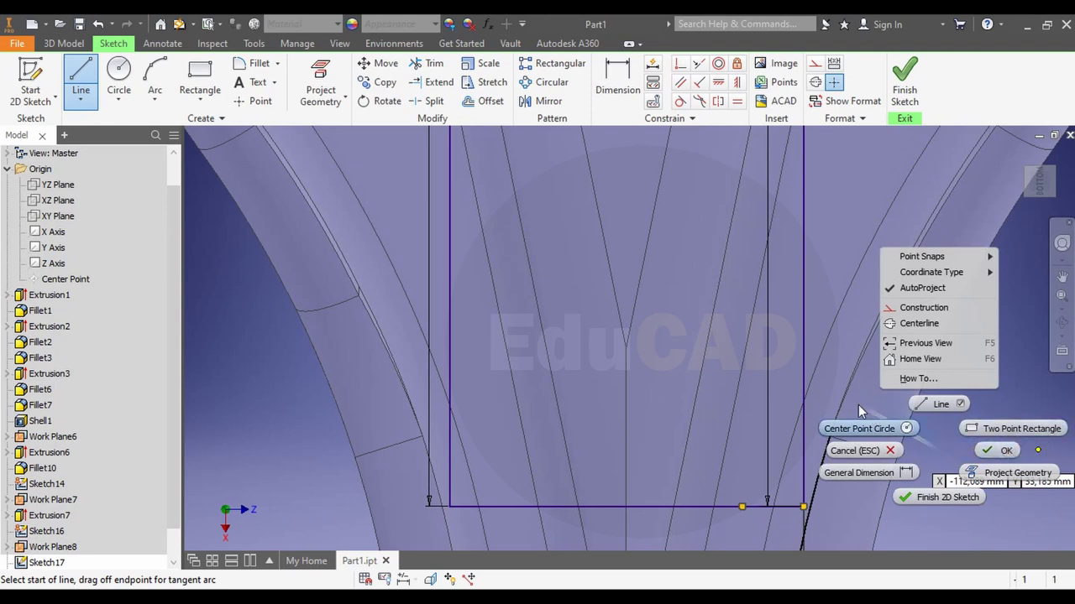
left_click(854, 451)
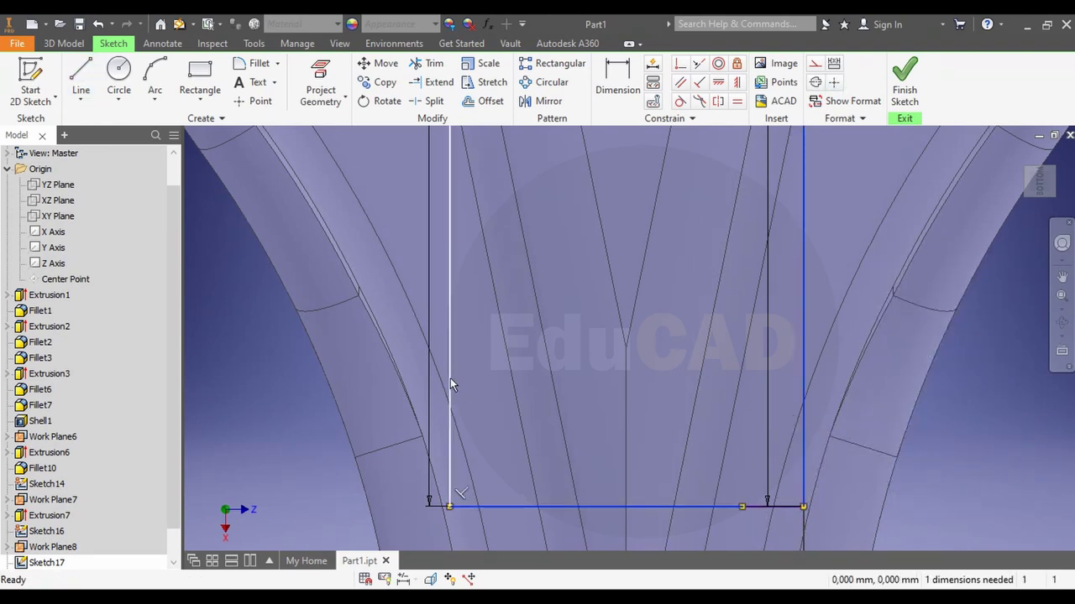
Convert the helper lines to construction geometry and finish Sketch17
right_click(753, 510)
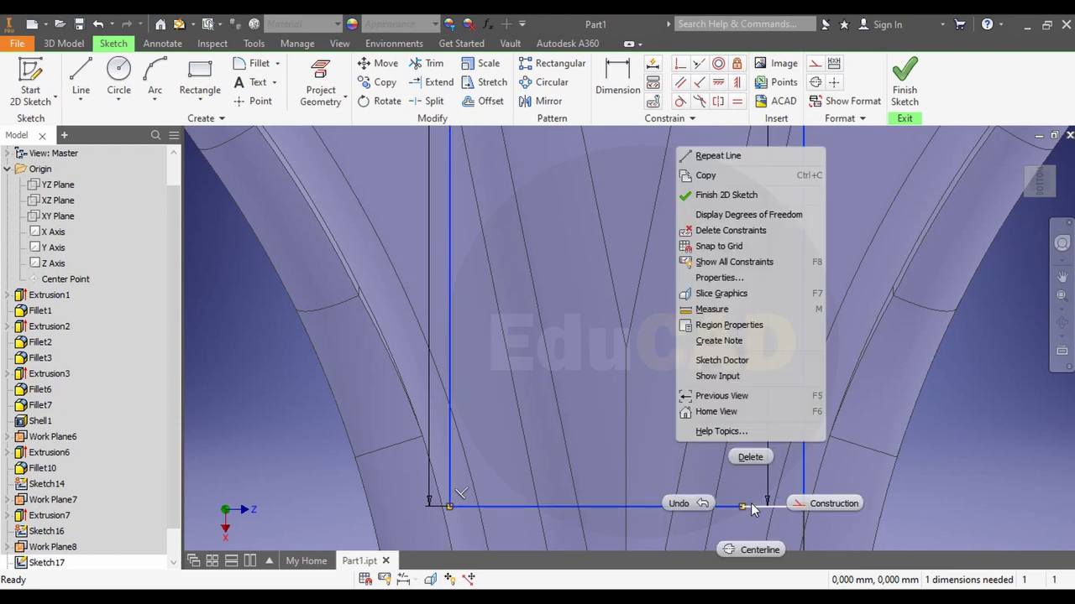
left_click(813, 505)
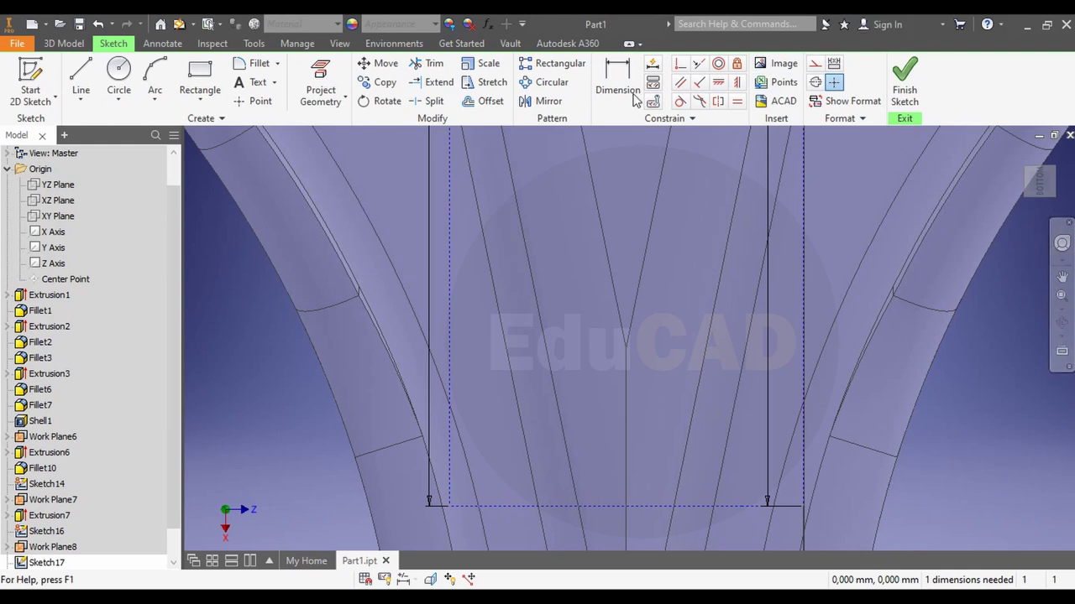
left_click(262, 102)
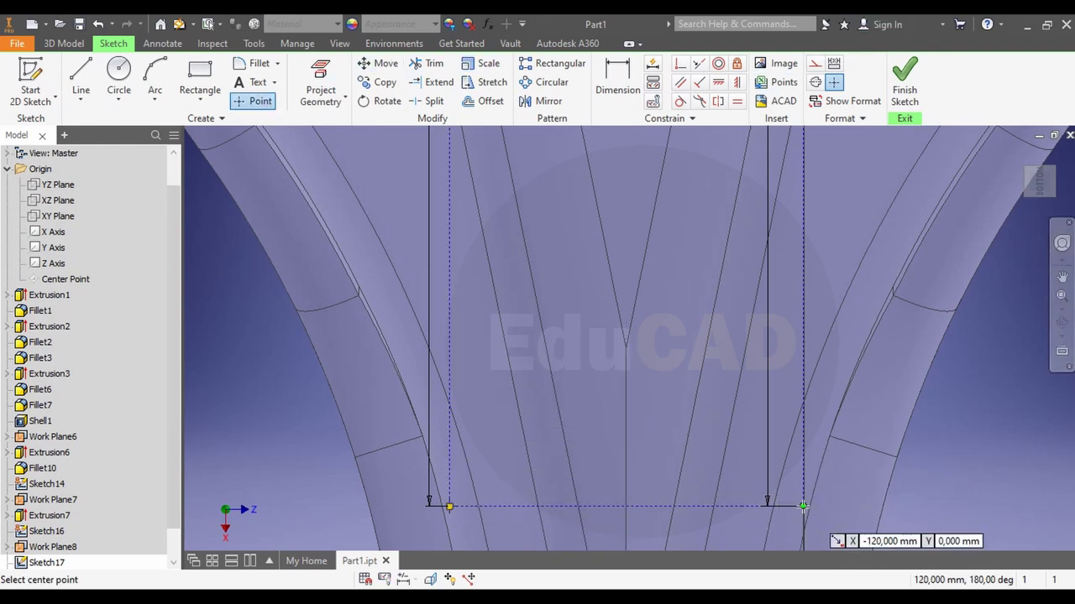
right_click(936, 399)
left_click(1005, 399)
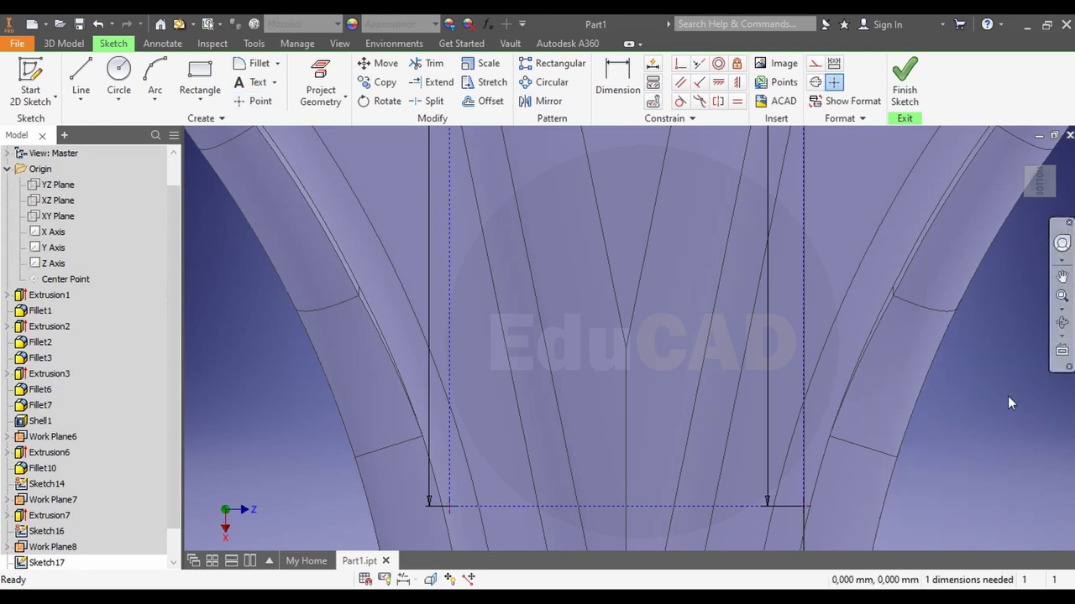
scroll(1003, 396, "down", 5)
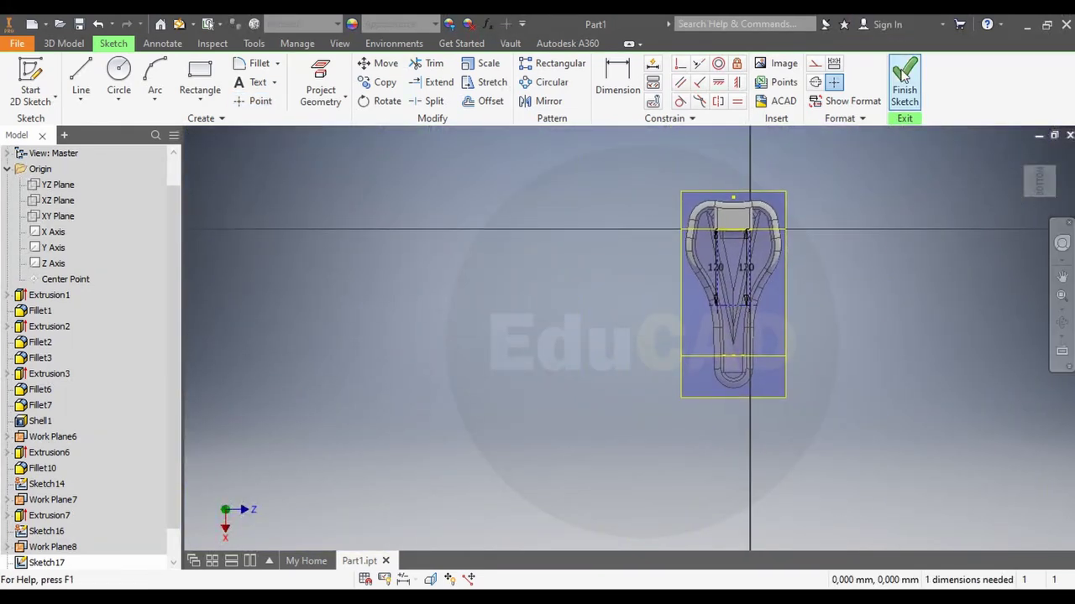
left_click(904, 76)
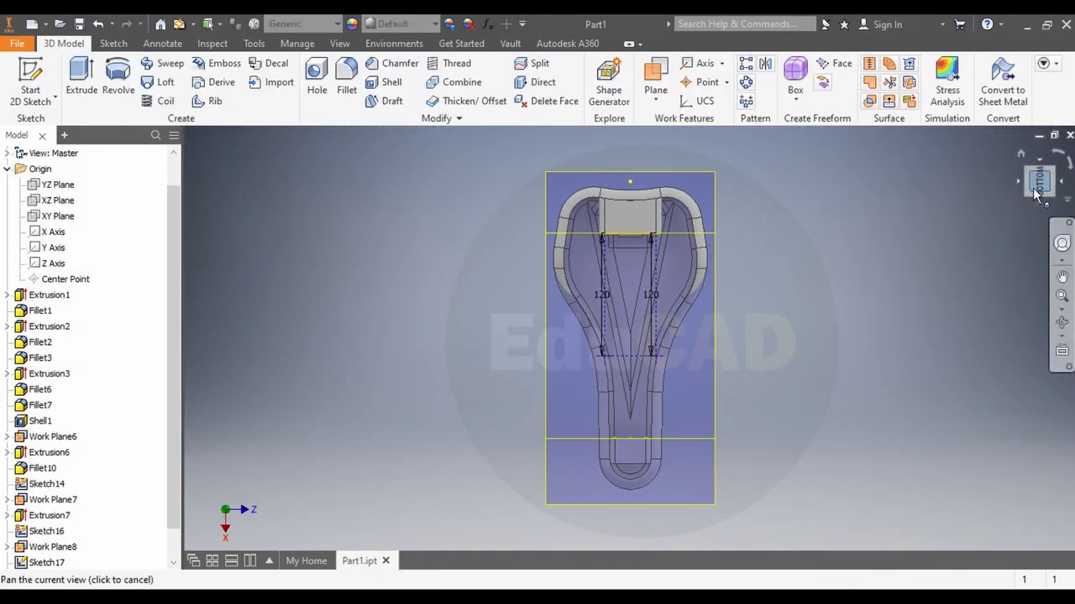
Tilt the saddle into a 3D view, fit it on screen, and bring up the 2D/3D sketch choice
left_click_drag(1035, 195, 1046, 181)
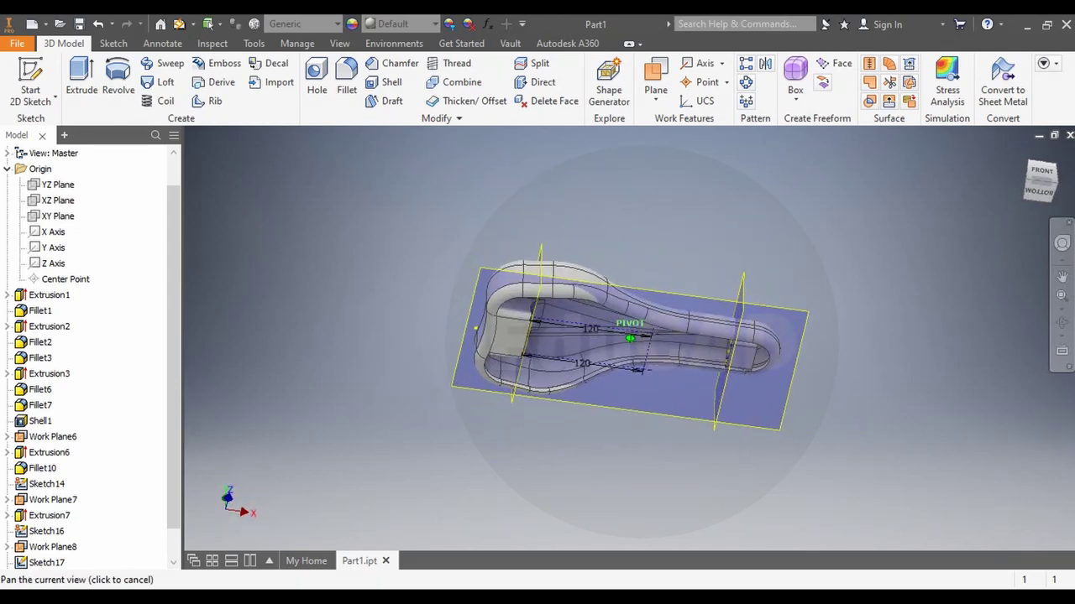
scroll(651, 335, "up", 5)
middle_click_drag(651, 336, 588, 352)
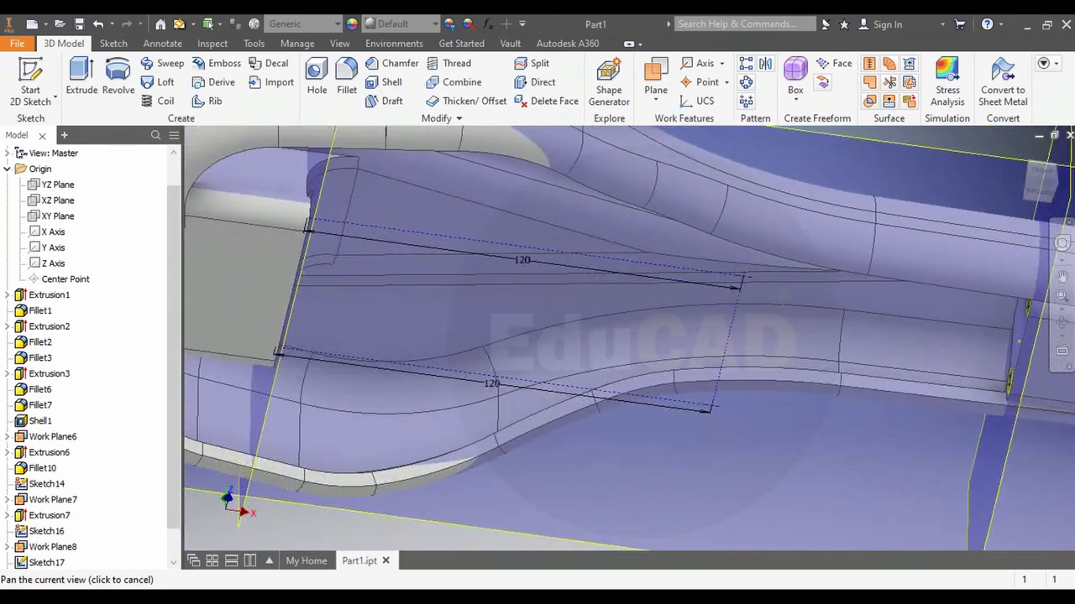
key("Home")
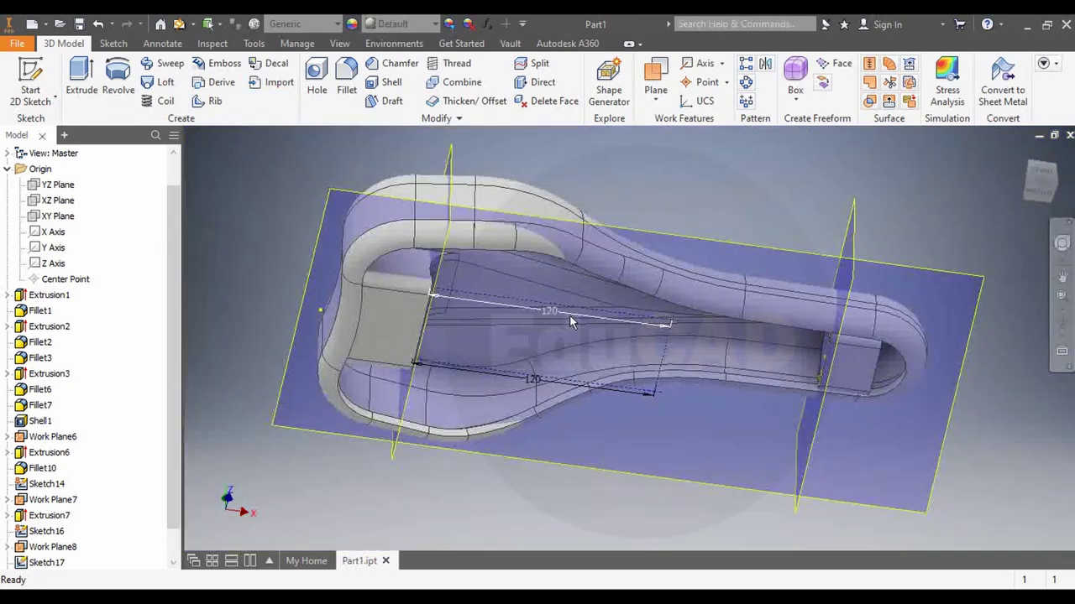
left_click(34, 100)
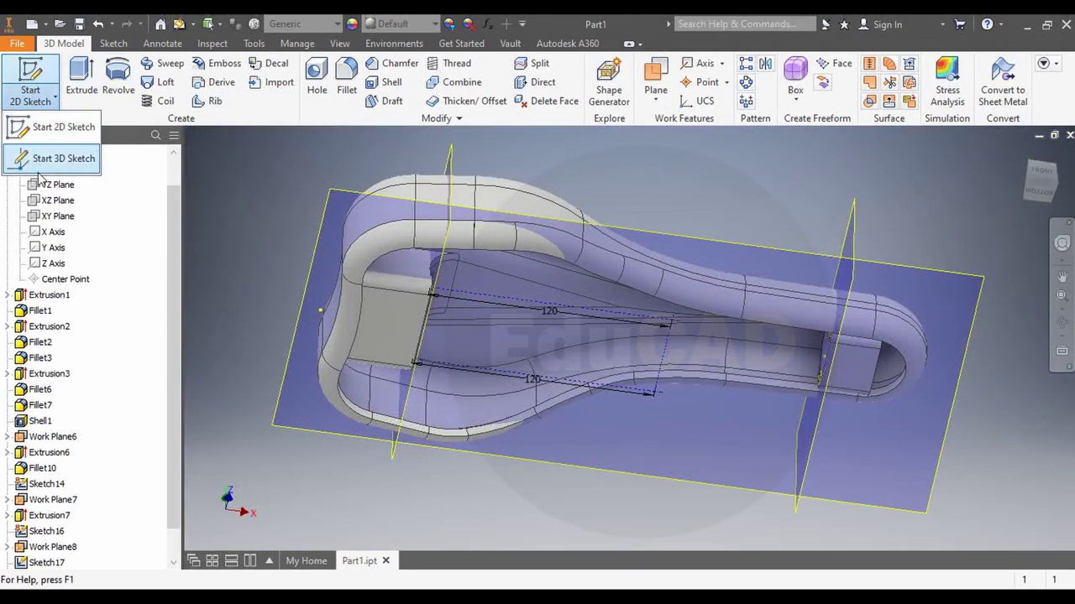
Start a 3D sketch and begin a 3D line at the rear mount hole centre
left_click(40, 159)
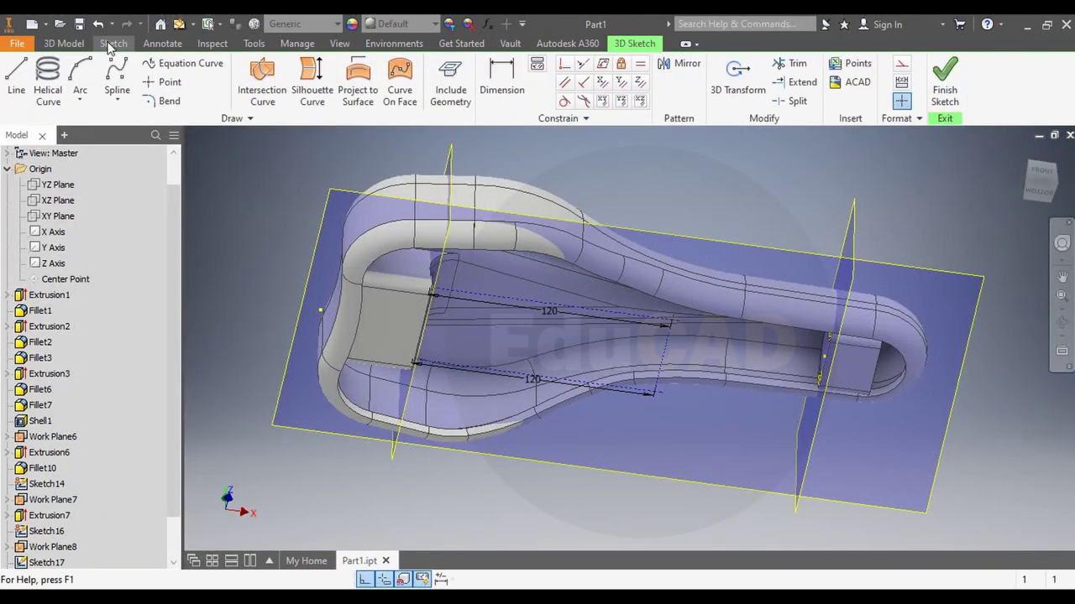
left_click(16, 80)
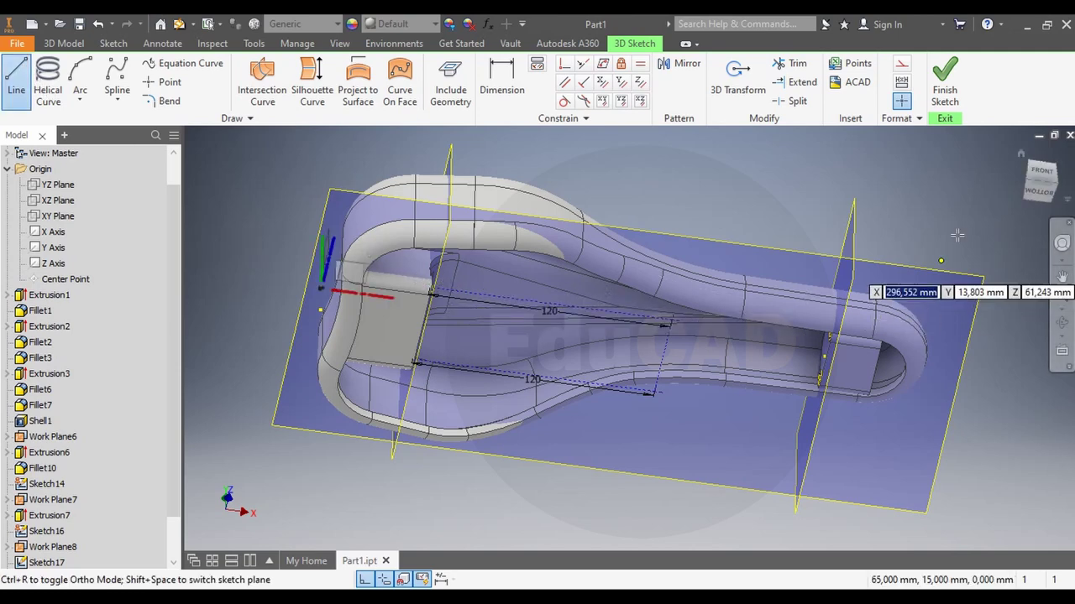
mouse_move(638, 336)
middle_mouse_down("shift")
mouse_move(537, 319)
mouse_move(434, 280)
middle_mouse_up("shift")
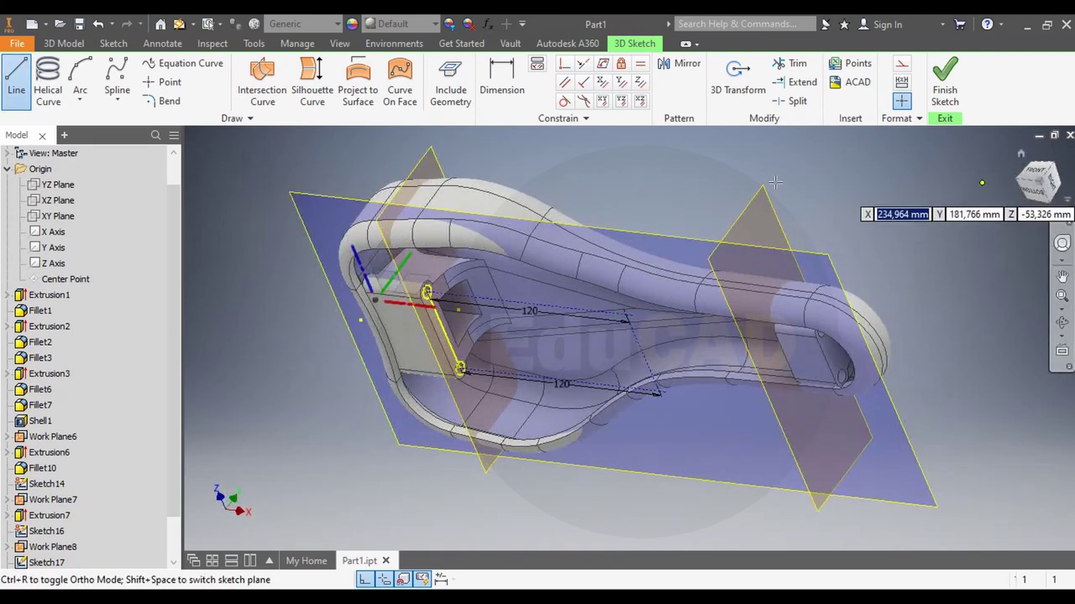
scroll(432, 279, "down", 3)
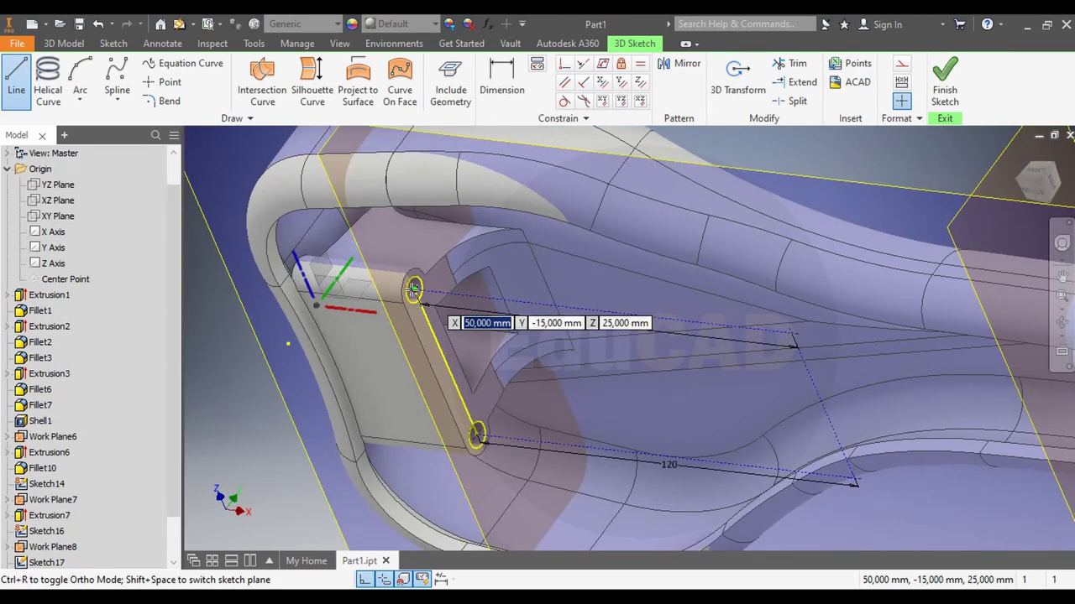
left_click(413, 290)
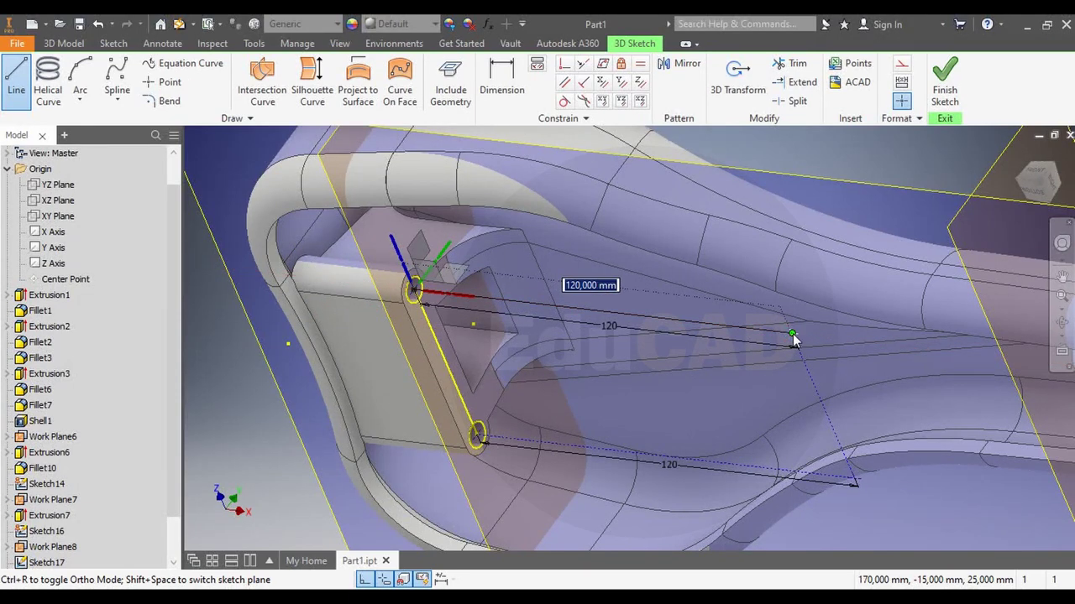
scroll(793, 338, "up", 3)
scroll(924, 378, "up", 2)
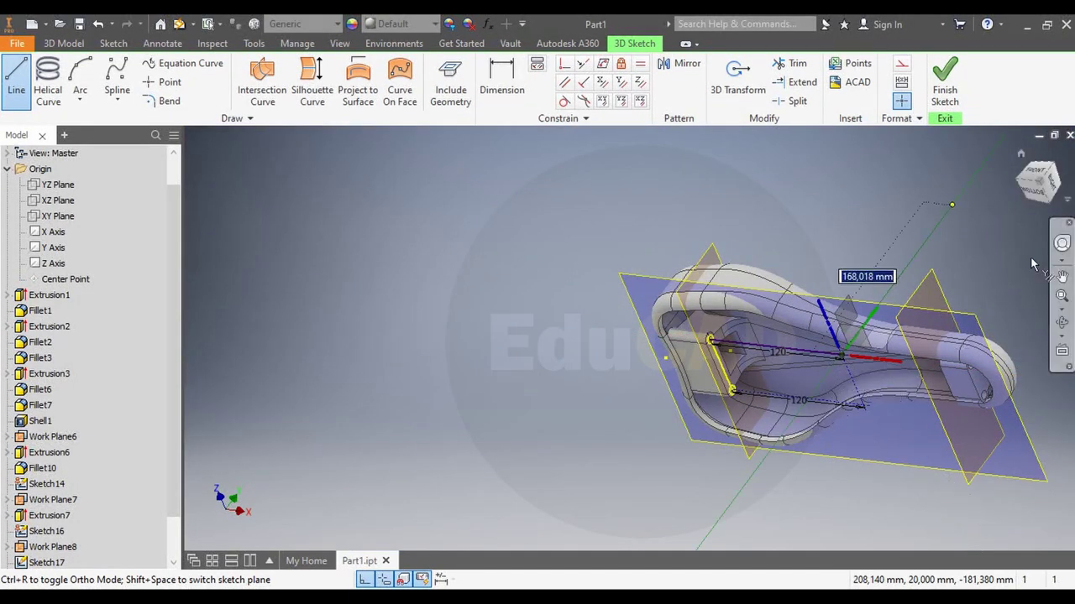
left_click(1062, 276)
left_click(1039, 191)
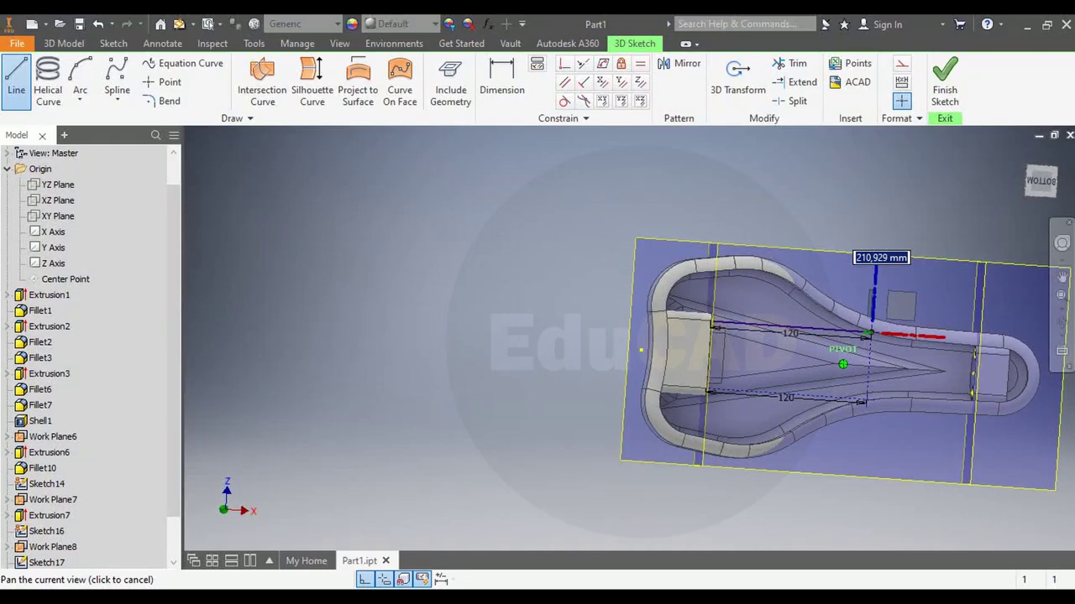
left_click(1062, 275)
Extend the 3D line to the upper rear hole centre and one point just past it
scroll(953, 357, "down", 3)
scroll(981, 336, "down", 3)
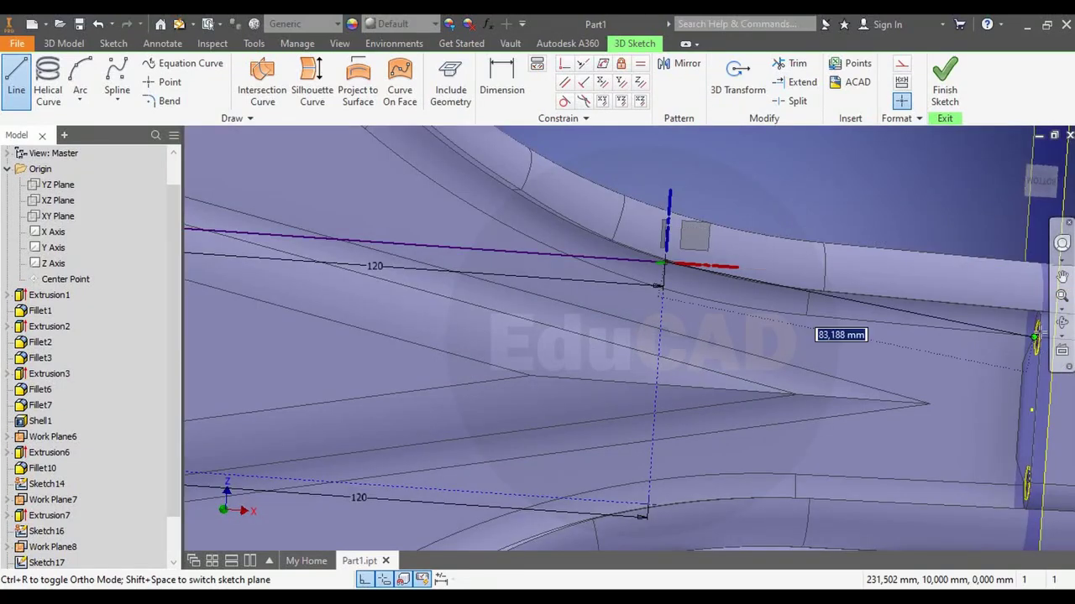
left_click(1062, 275)
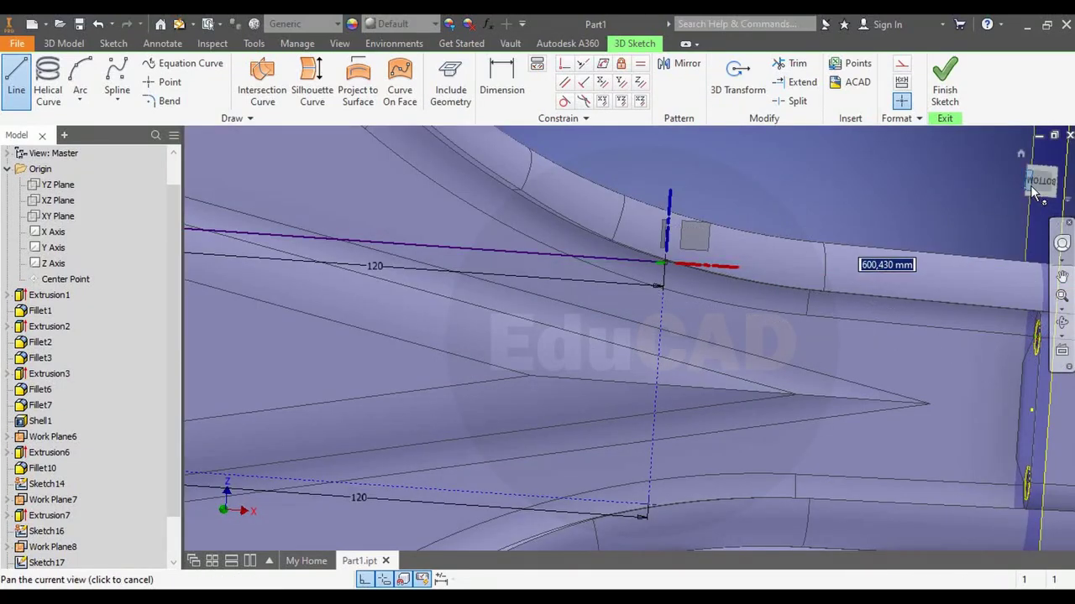
left_click(1041, 181)
left_click(1062, 276)
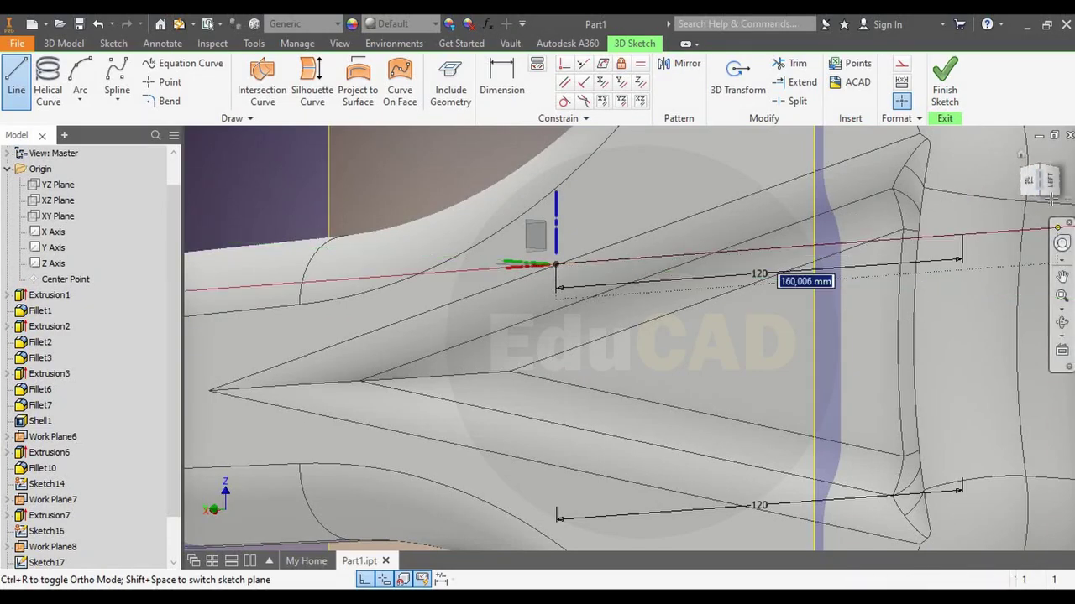
left_click(1062, 275)
left_click_drag(470, 382, 563, 377)
left_click(1047, 195)
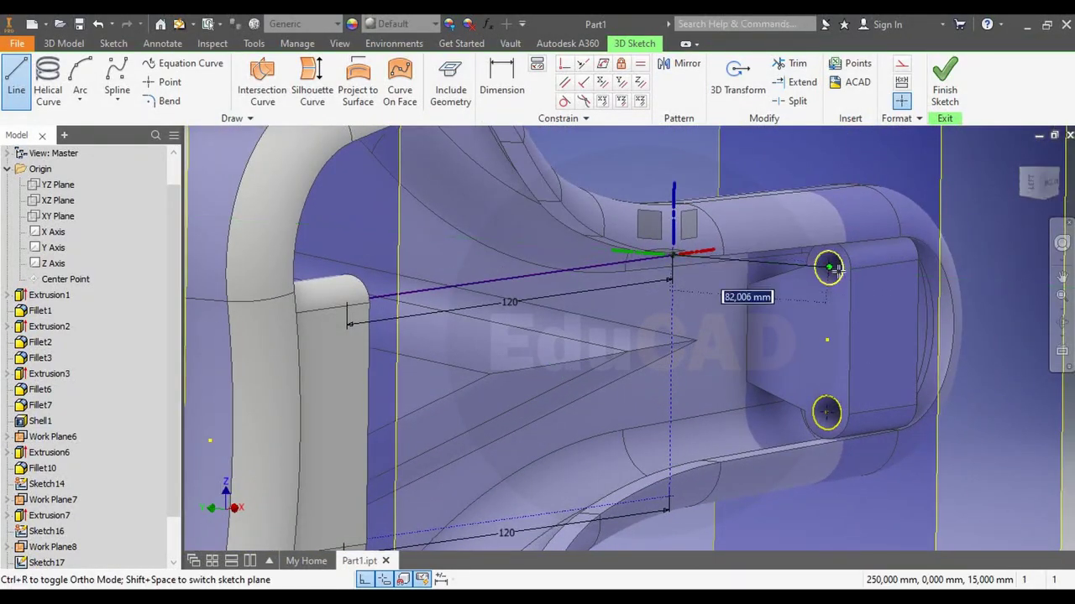
left_click(828, 267)
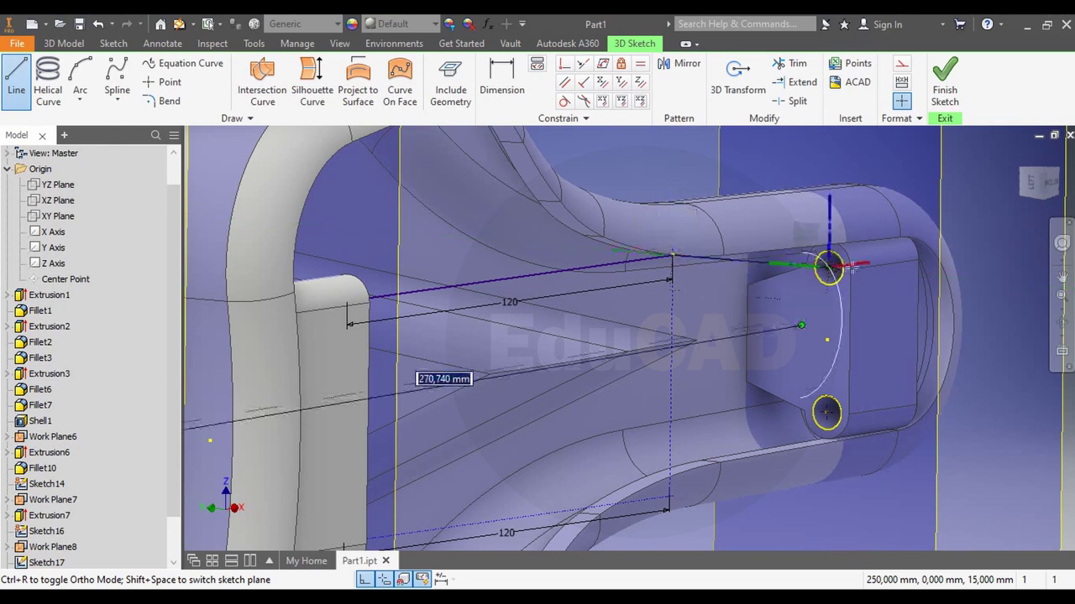
left_click(897, 257)
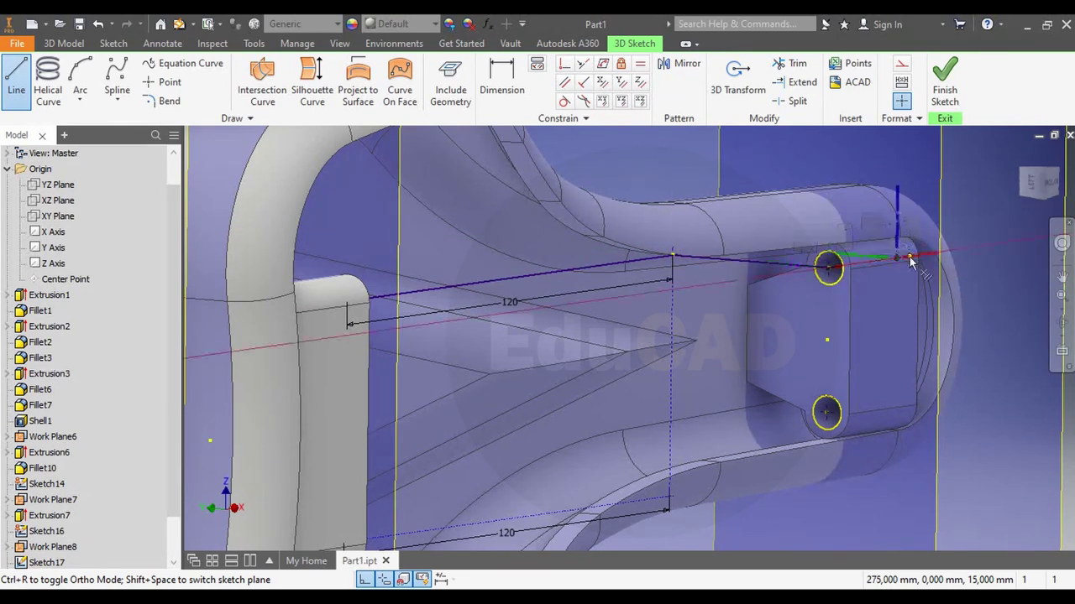
right_click(999, 334)
left_click(1015, 337)
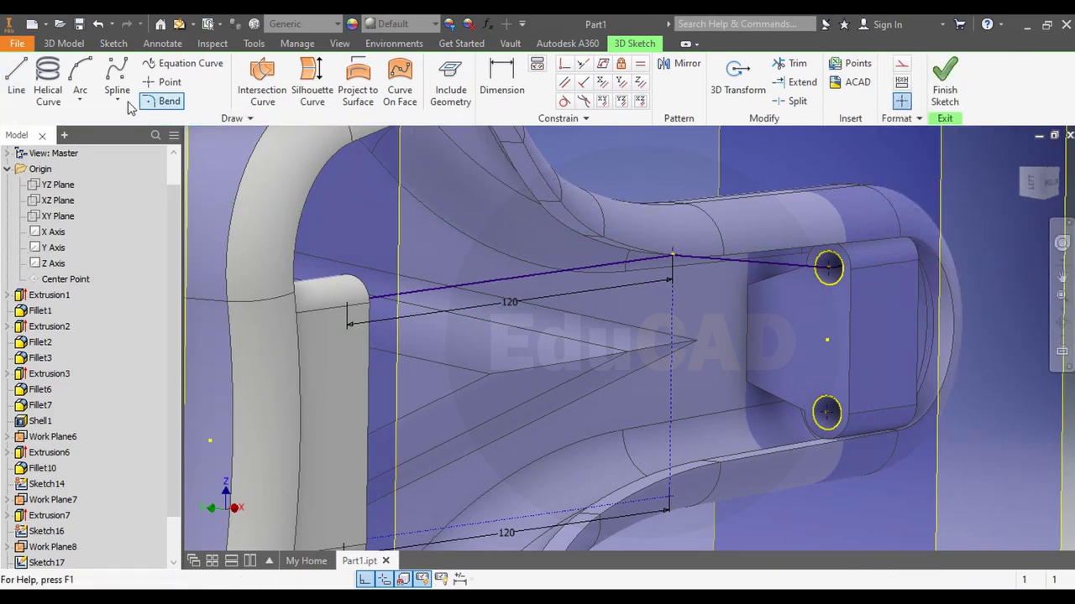
Draw another 3D line from the front upper hole along the rail path
left_click(17, 89)
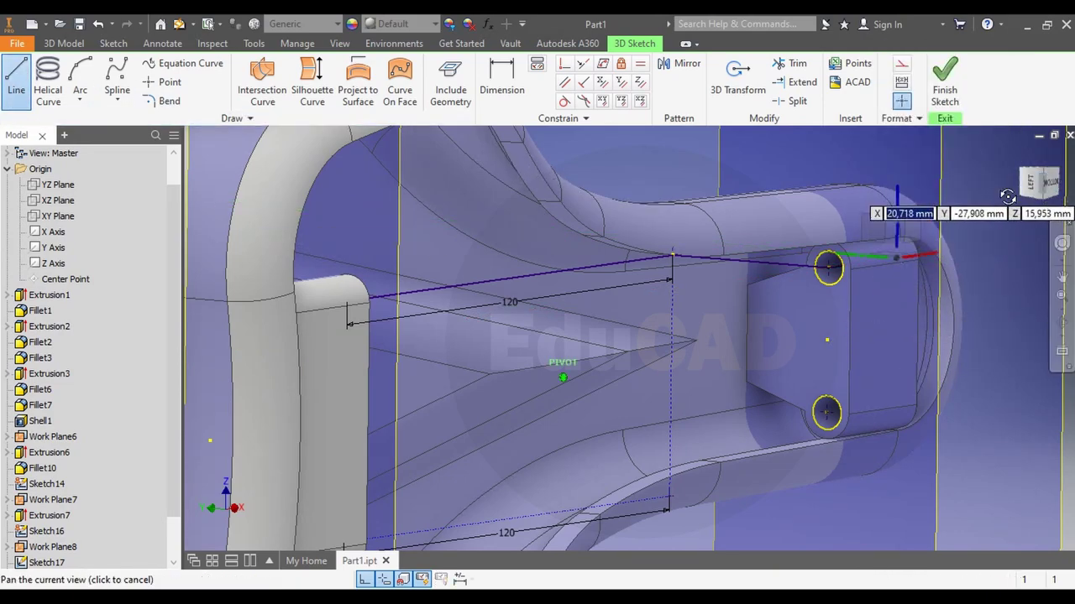
mouse_move(562, 377)
middle_mouse_down("shift")
mouse_move(587, 361)
mouse_move(217, 326)
middle_mouse_up("shift")
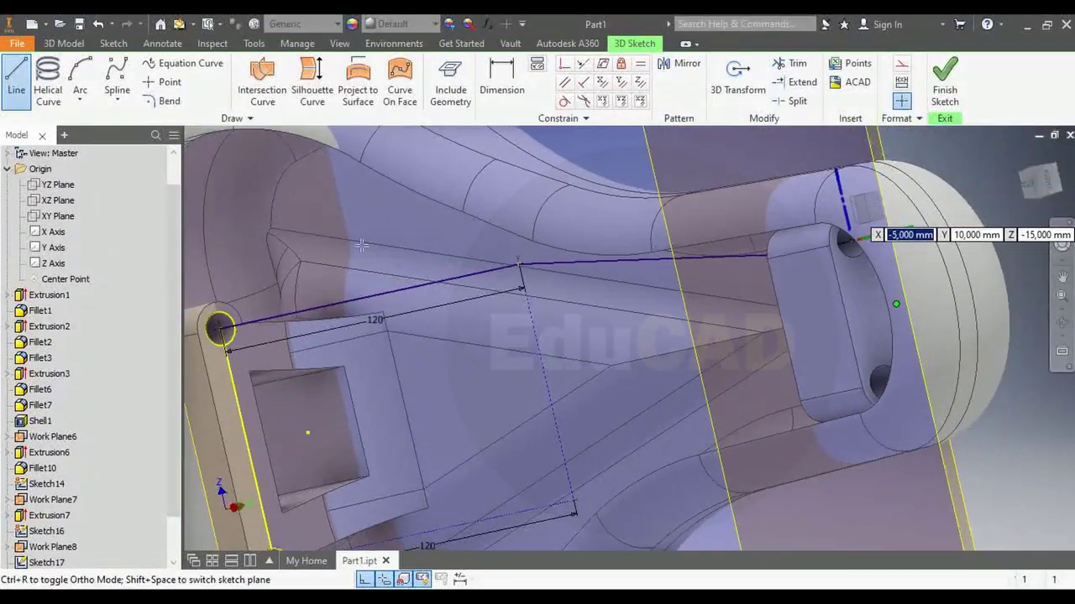
left_click(216, 326)
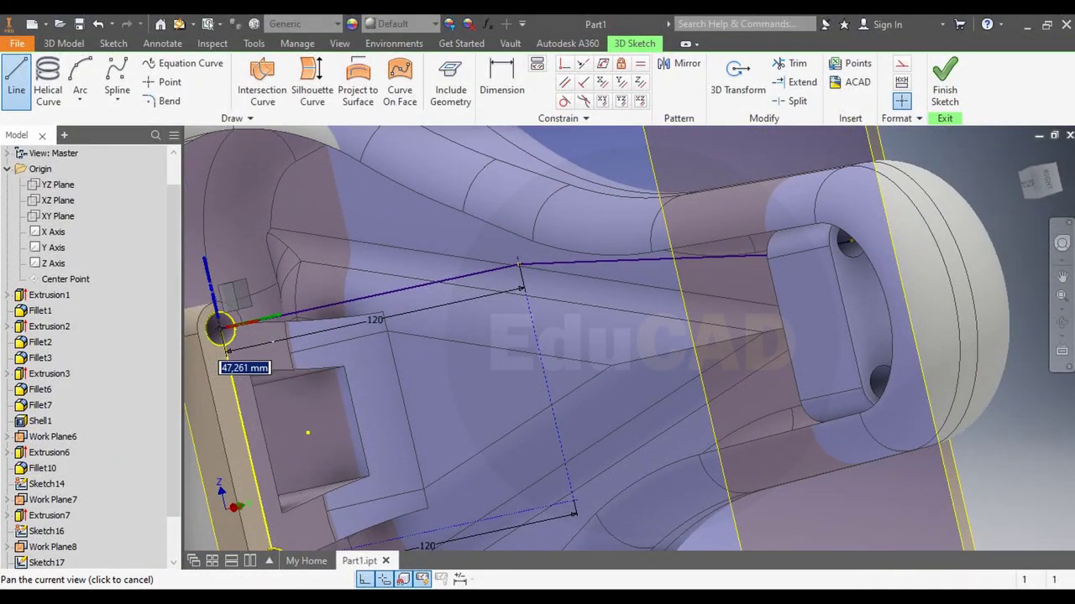
middle_click_drag(217, 326, 579, 378)
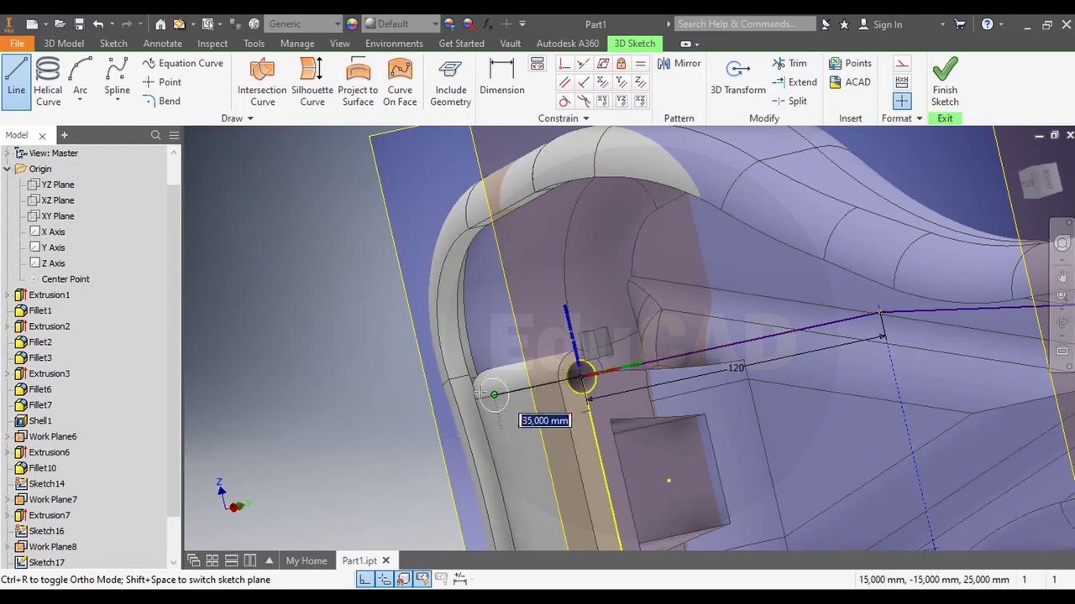
right_click(671, 288)
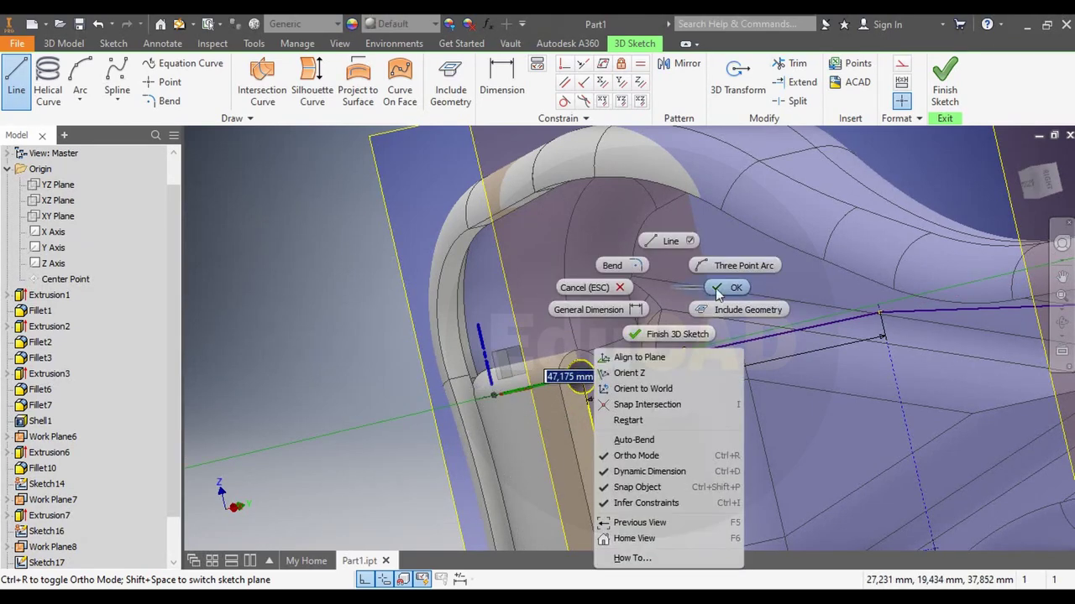
left_click(718, 288)
middle_click_drag(718, 292, 636, 122, "shift")
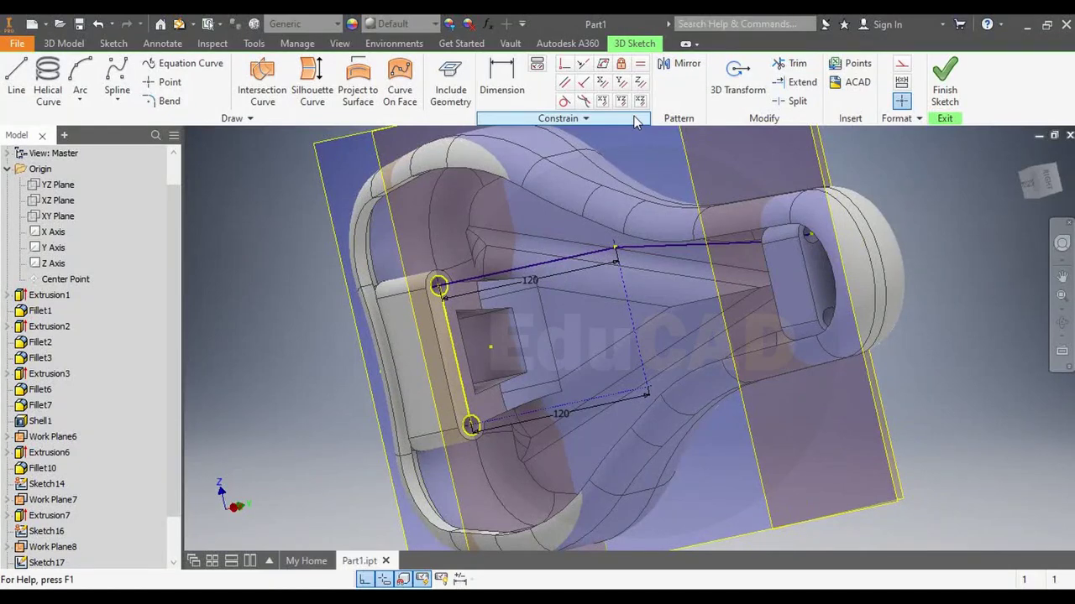
Add a 50 mm radius bend at the rail path corner, picking the line near the front hole
left_click(163, 102)
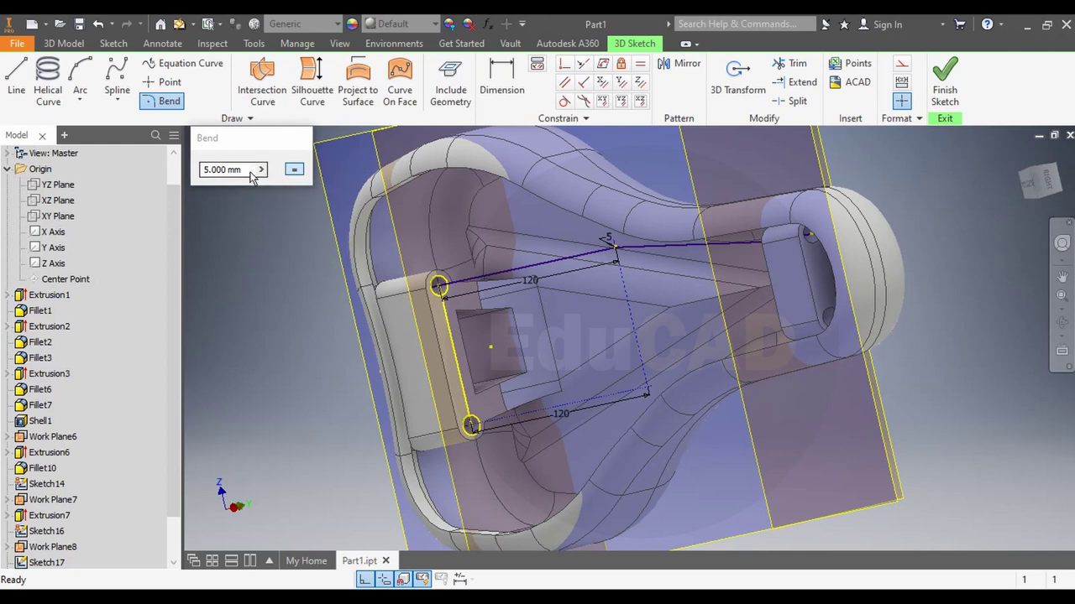
left_click(202, 168)
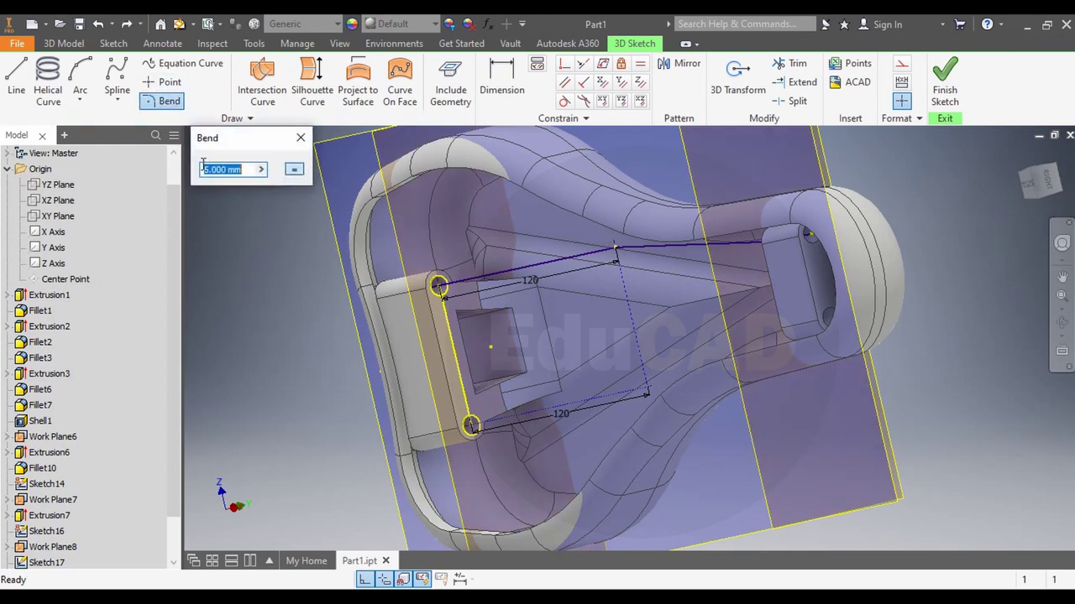
type("50")
key("Return")
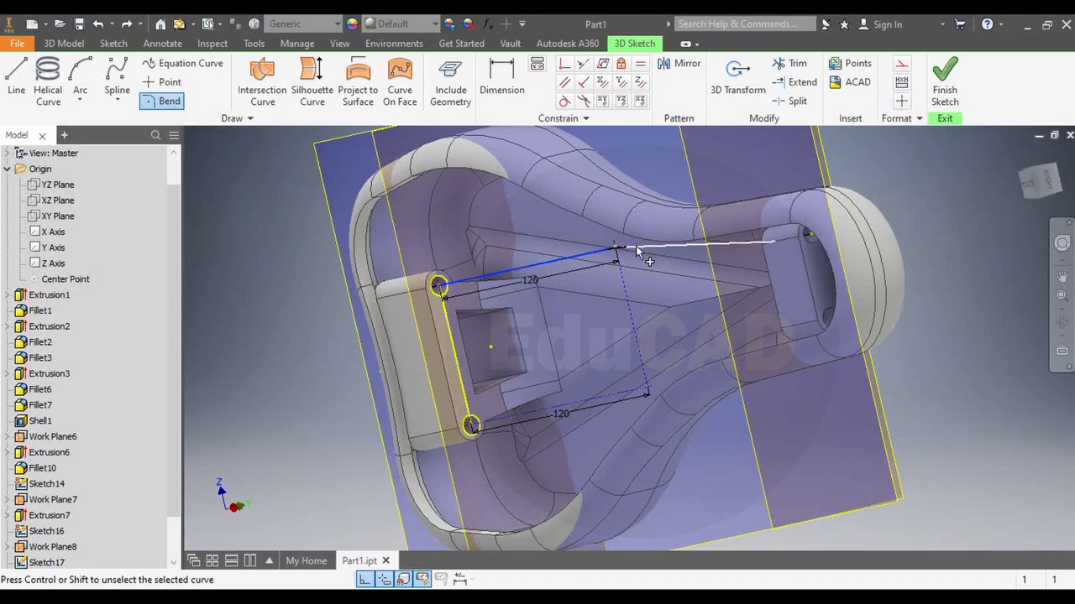
mouse_move(884, 171)
middle_mouse_down("shift")
mouse_move(839, 269)
mouse_move(874, 220)
middle_mouse_up("shift")
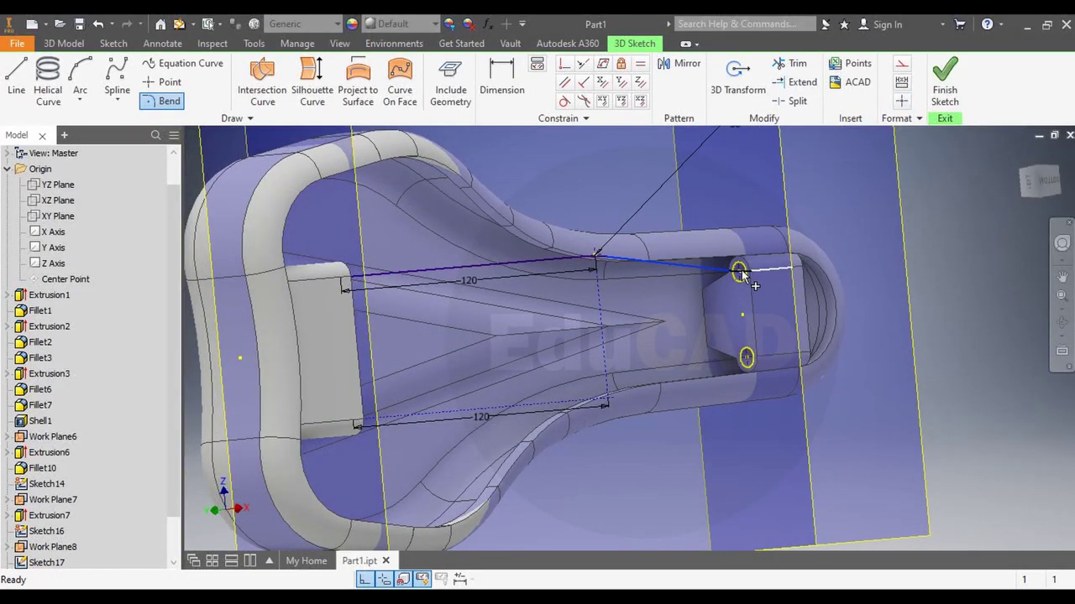
middle_click_drag(957, 265, 906, 252, "shift")
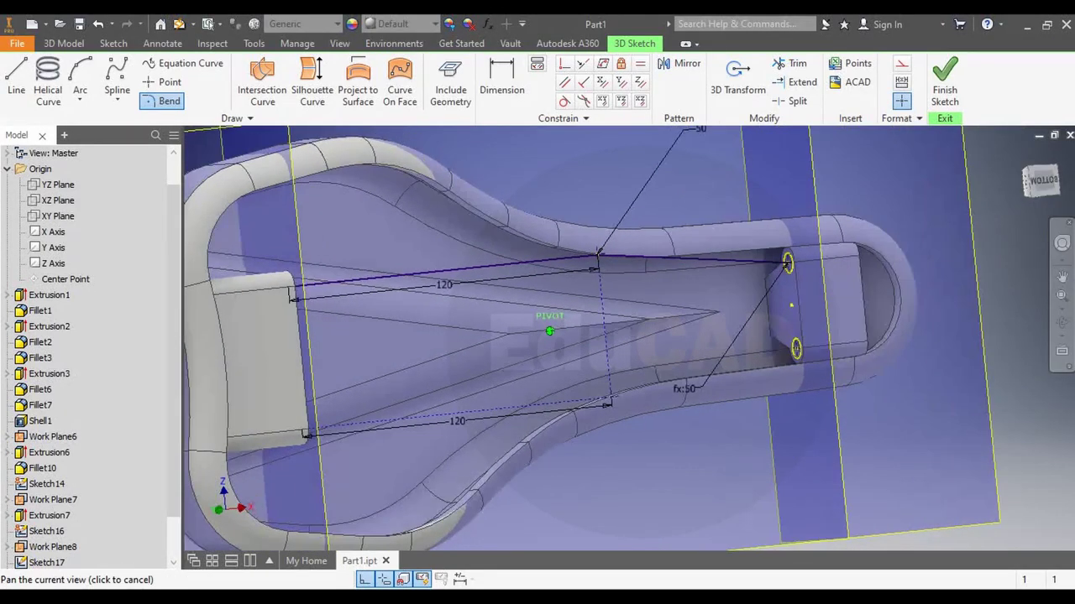
scroll(279, 241, "down", 3)
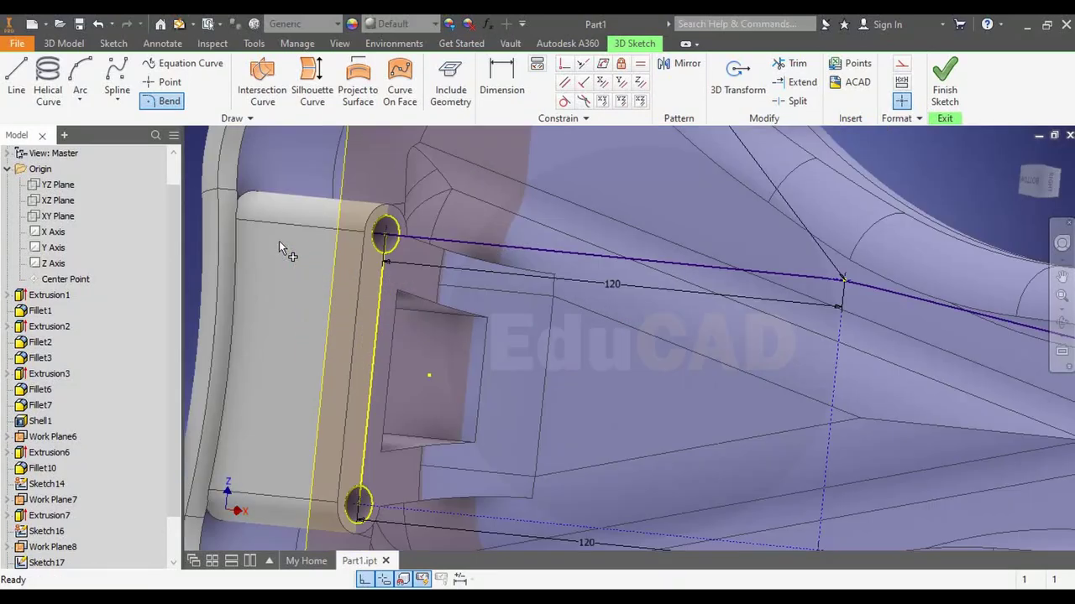
left_click(404, 239)
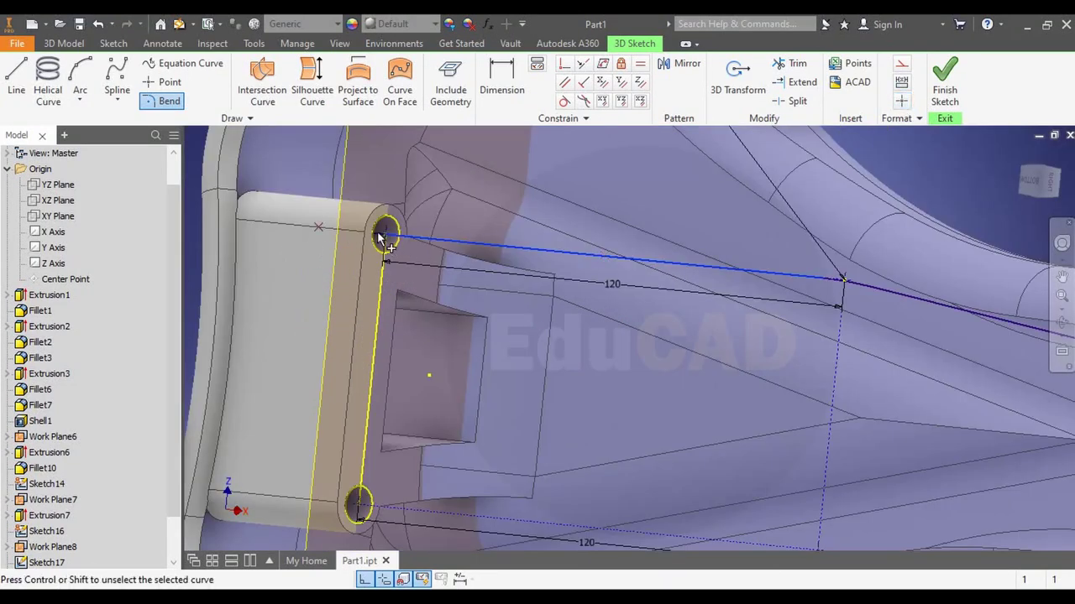
Finish the 3D rail sketch
left_click(942, 91)
scroll(704, 269, "up", 2)
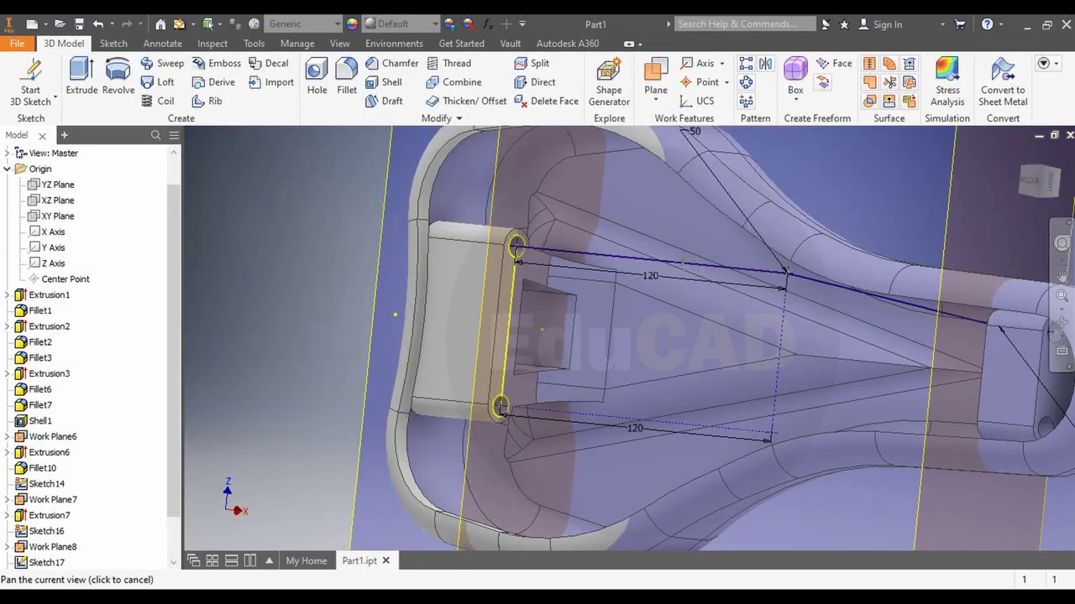
middle_click_drag(706, 275, 552, 207)
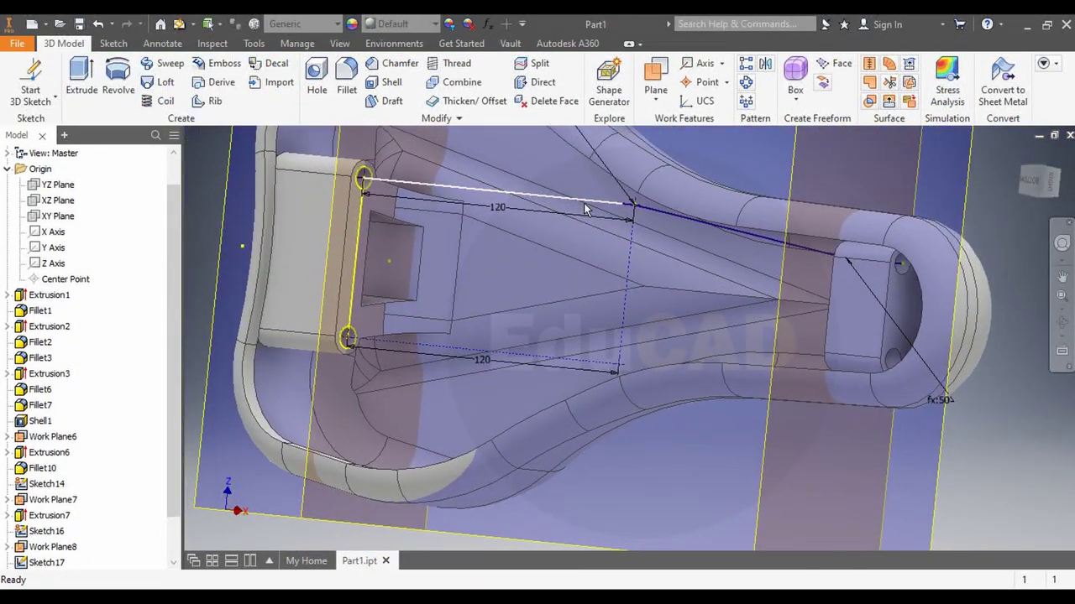
scroll(890, 251, "down", 2)
scroll(917, 283, "down", 2)
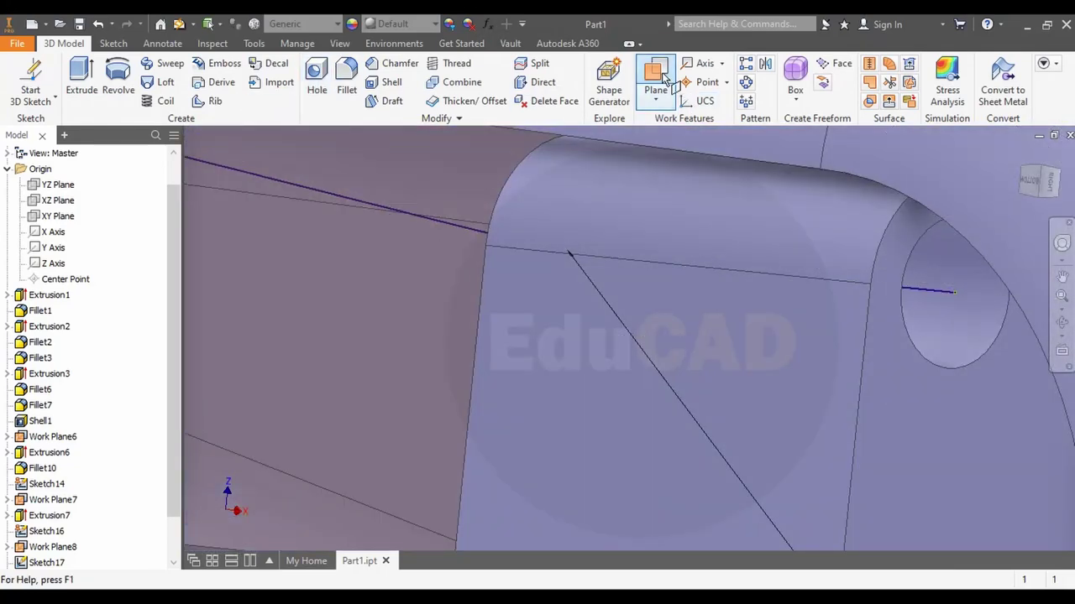
Create Work Plane9 on the rail line at its end point in the hole, then open its options
left_click(659, 74)
left_click(931, 296)
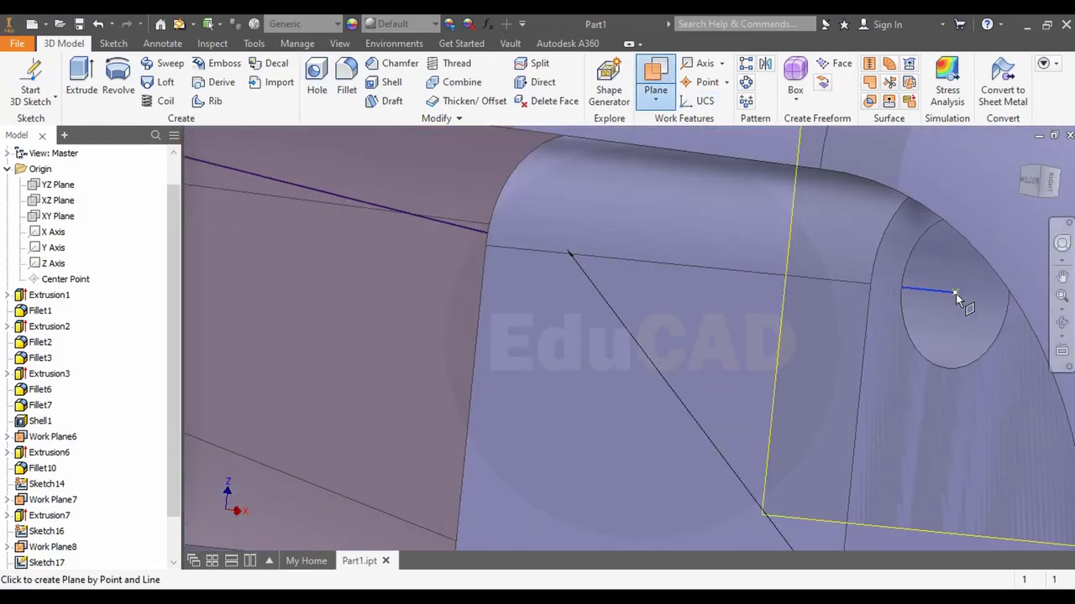
left_click(956, 294)
left_click(1021, 153)
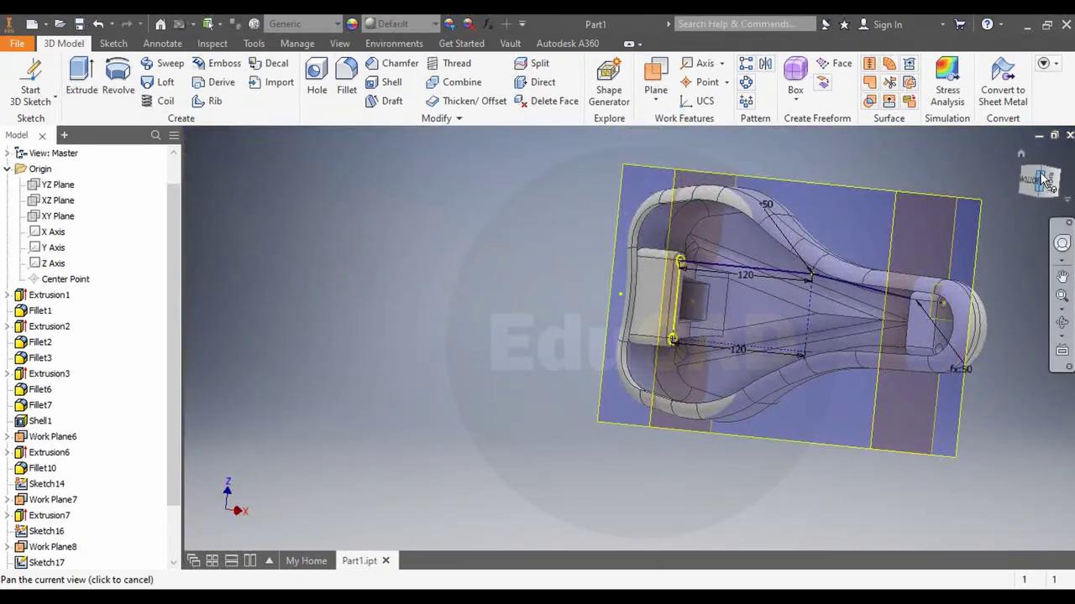
left_click_drag(1041, 179, 280, 301)
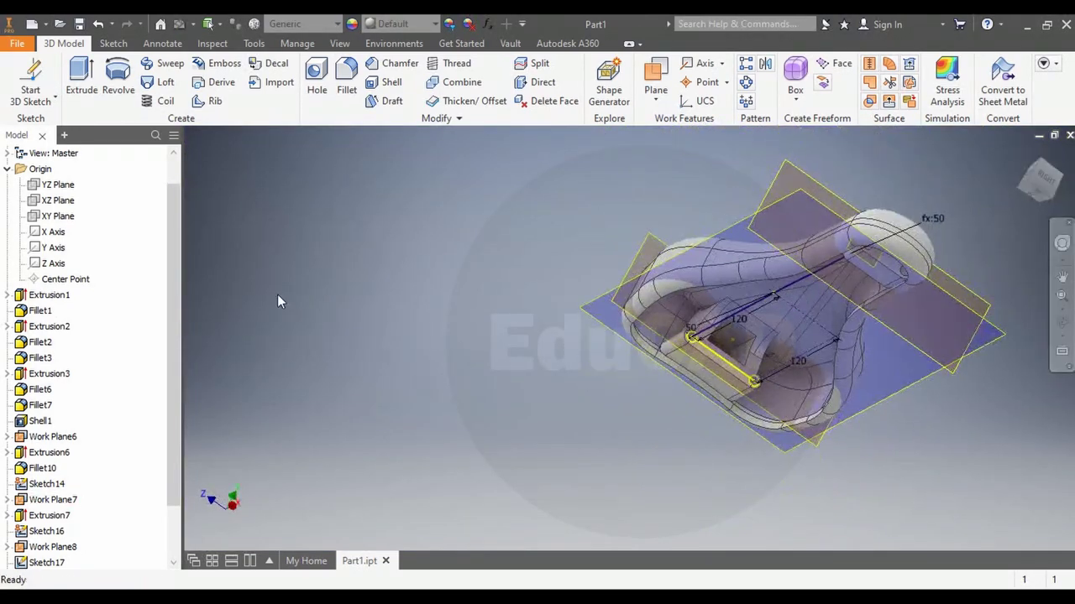
scroll(54, 558, "down", 2)
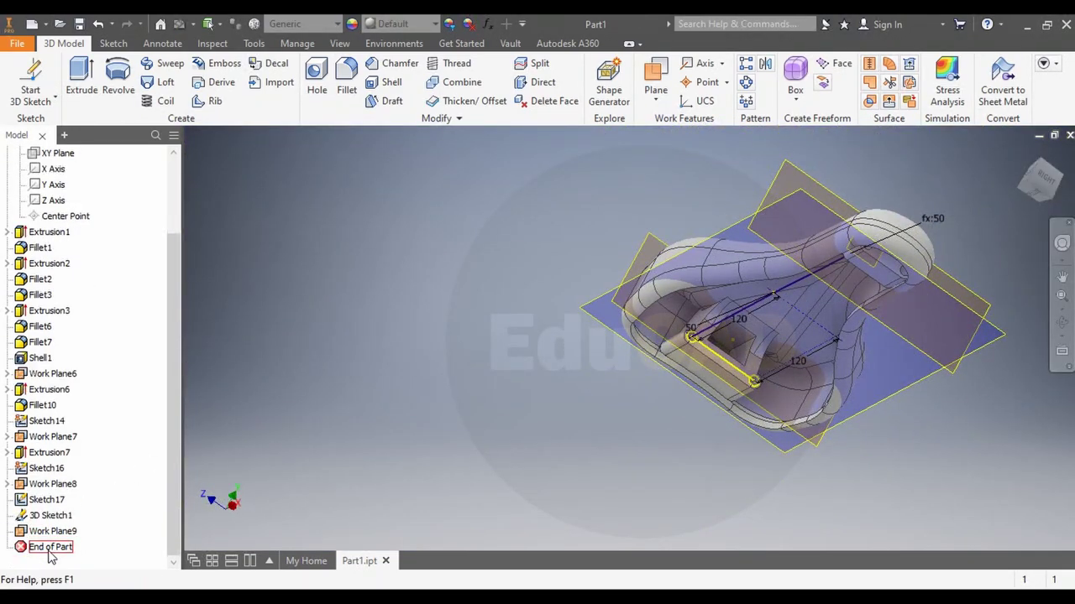
right_click(47, 540)
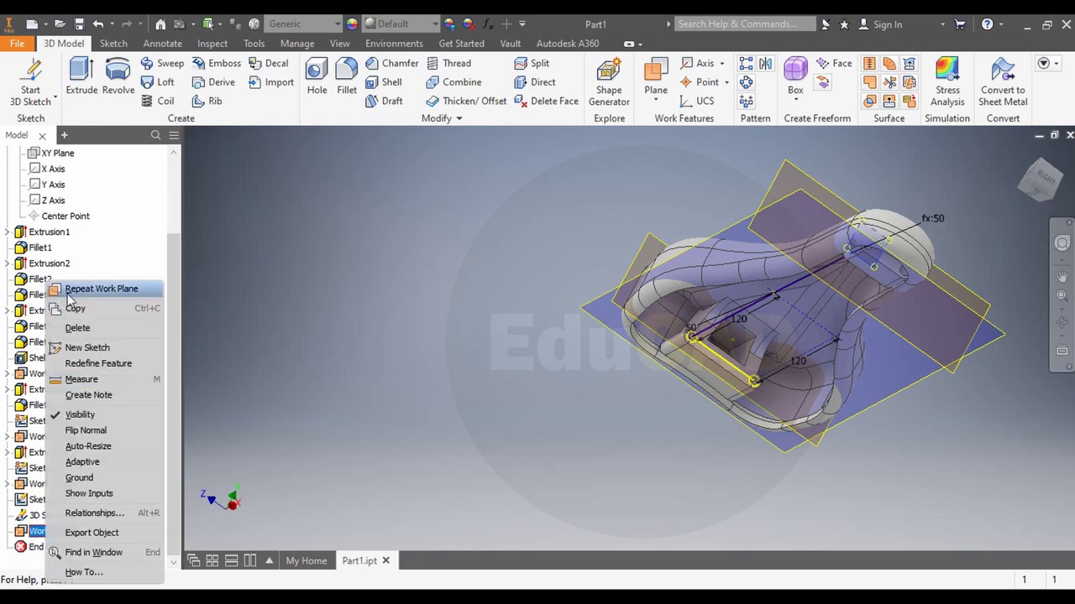
Start a new sketch on Work Plane9 and zoom in on the small hole
left_click(84, 348)
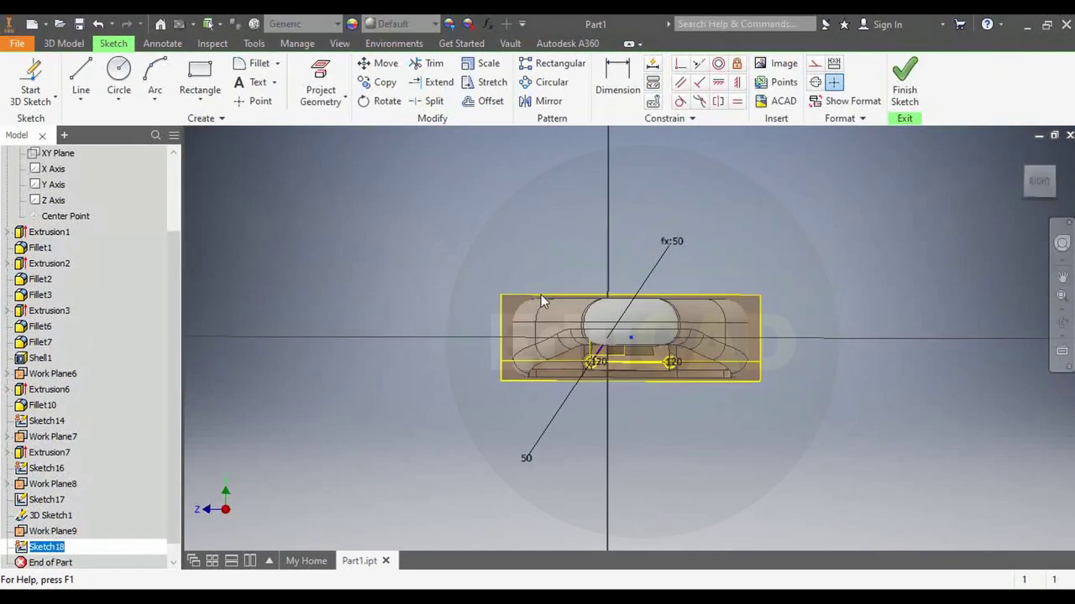
scroll(563, 311, "down", 3)
left_click(430, 579)
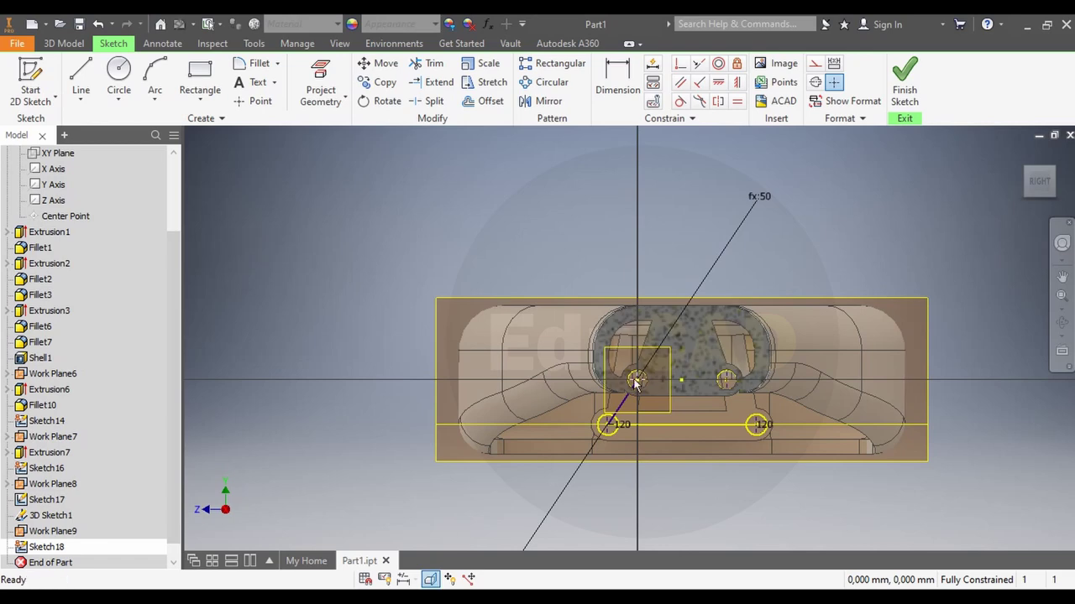
left_click_drag(571, 456, 633, 377)
Draw a centre-point circle (value 1) at the path end, then orbit back into 3D
left_click(118, 72)
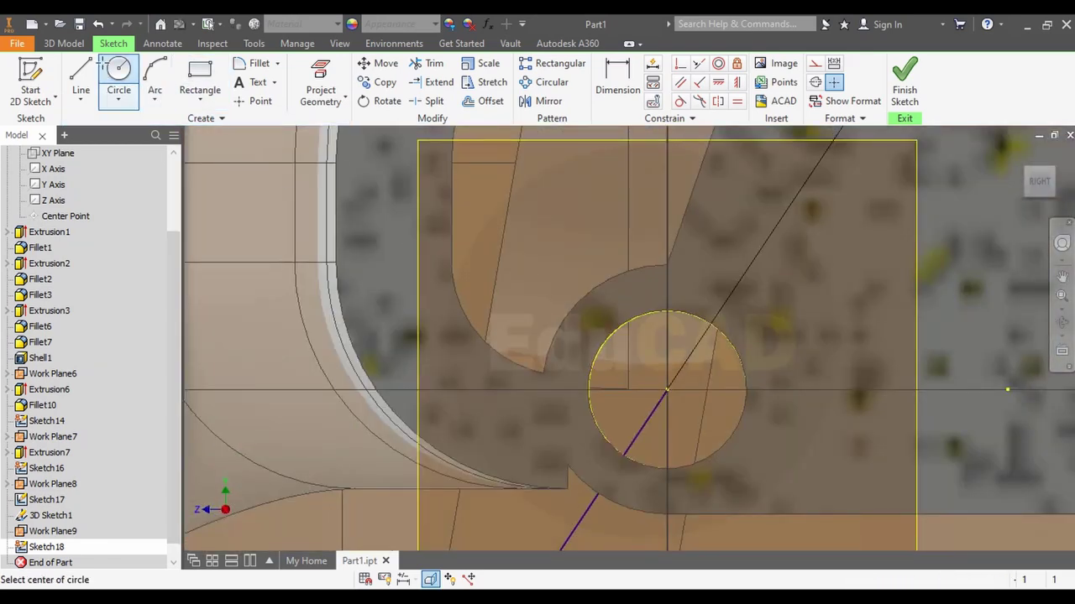
left_click(667, 390)
type("1")
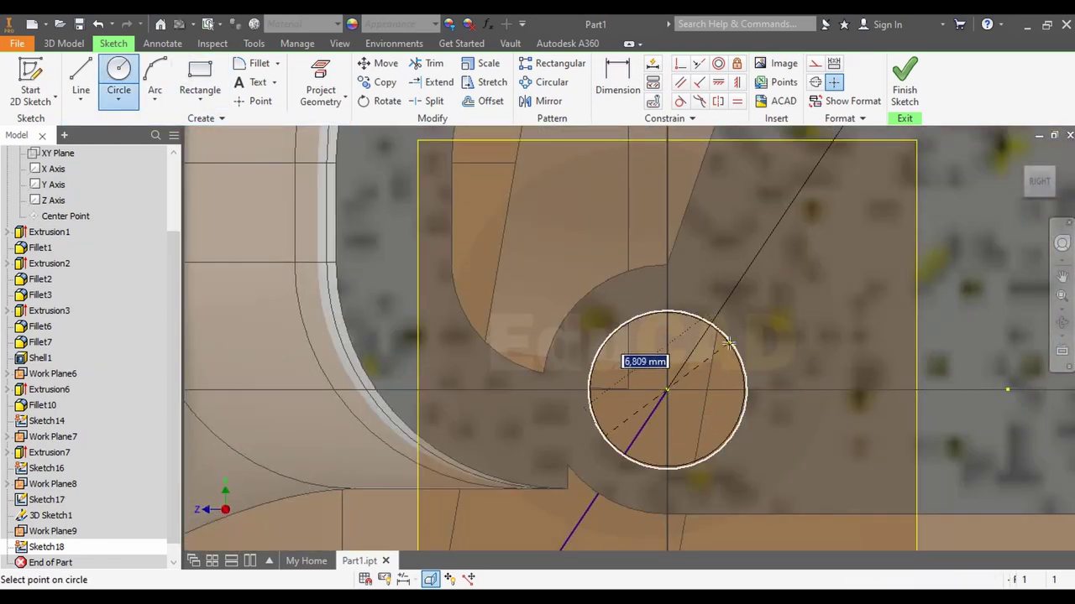
key("Return")
right_click(195, 250)
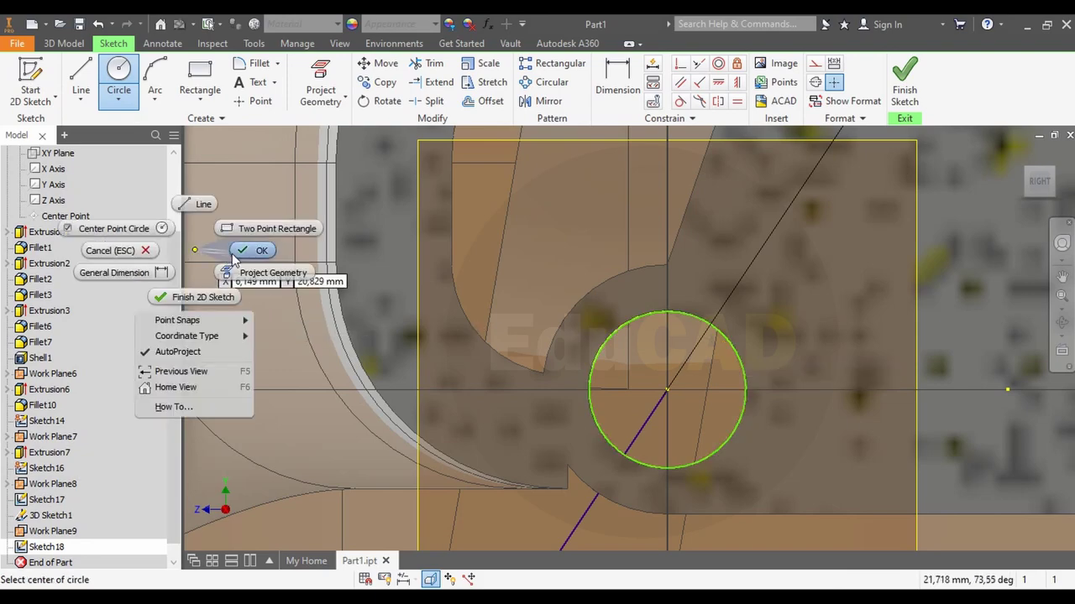
left_click(110, 246)
scroll(790, 241, "up", 3)
scroll(790, 241, "up", 2)
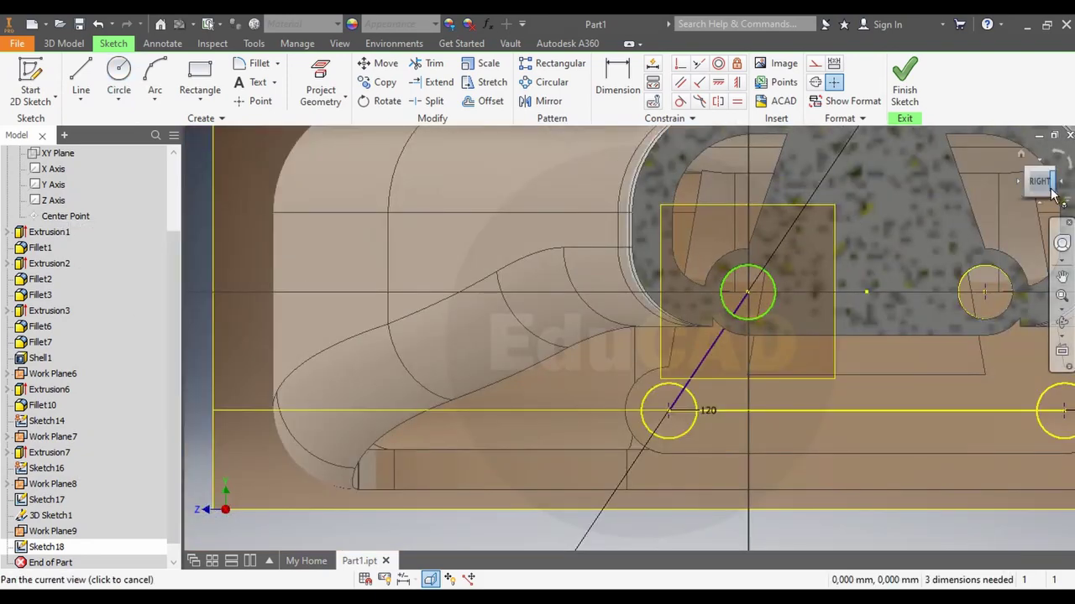
left_click_drag(1051, 193, 1041, 183)
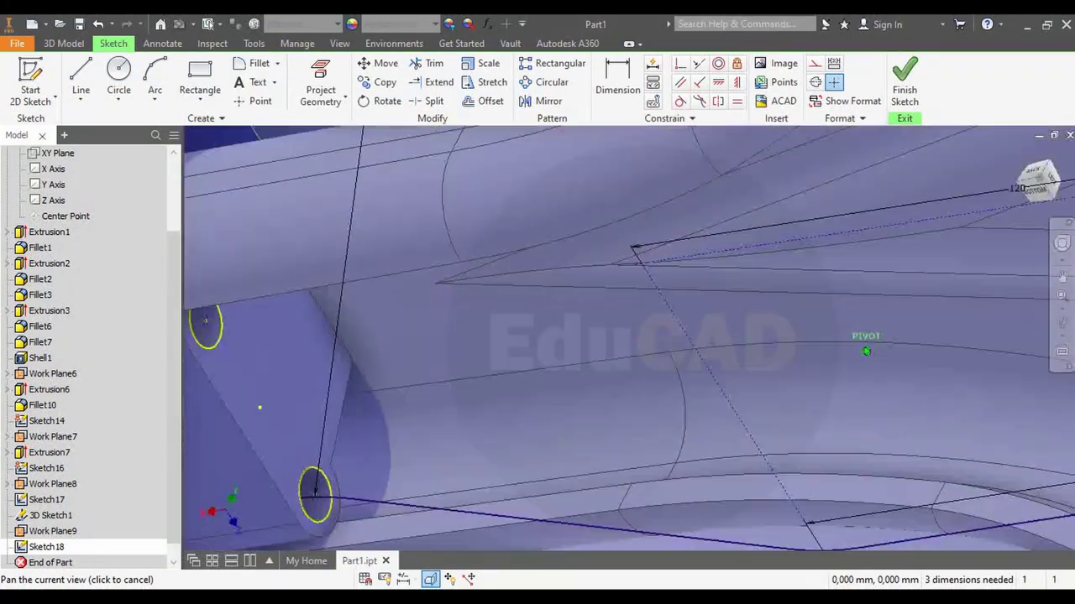
left_click_drag(470, 470, 563, 386)
scroll(607, 444, "up", 3)
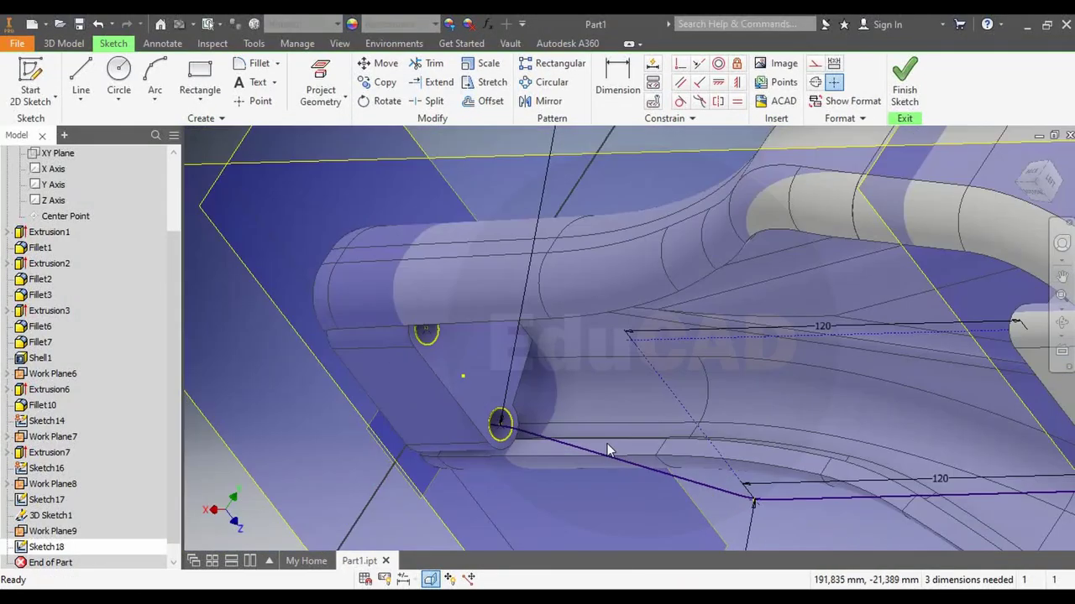
scroll(607, 444, "up", 2)
Sweep the circle profile along the 3D sketch line to create Sweep1
left_click(65, 44)
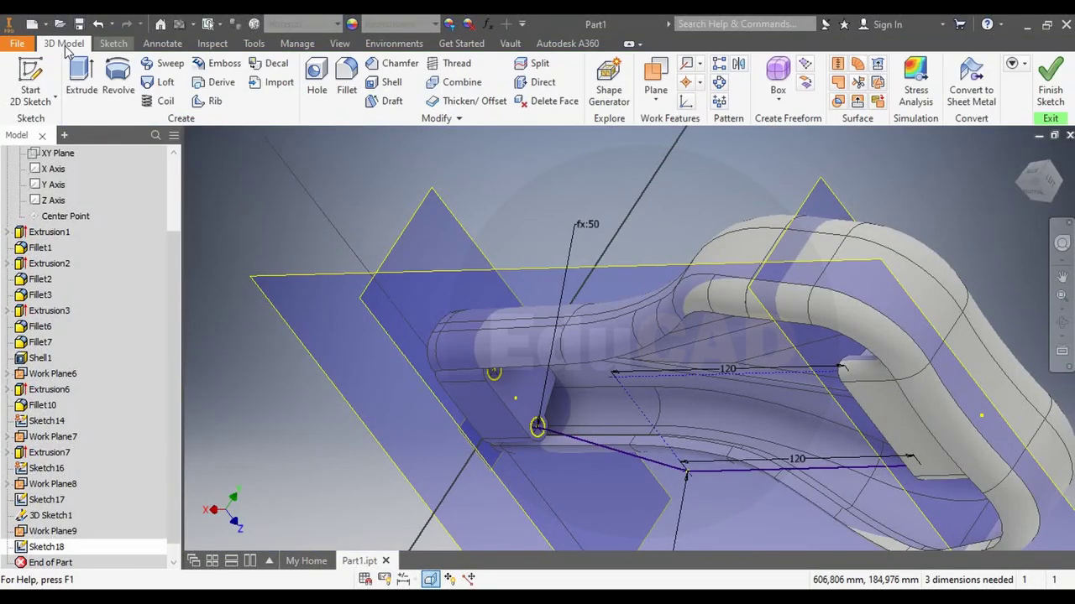
left_click(169, 65)
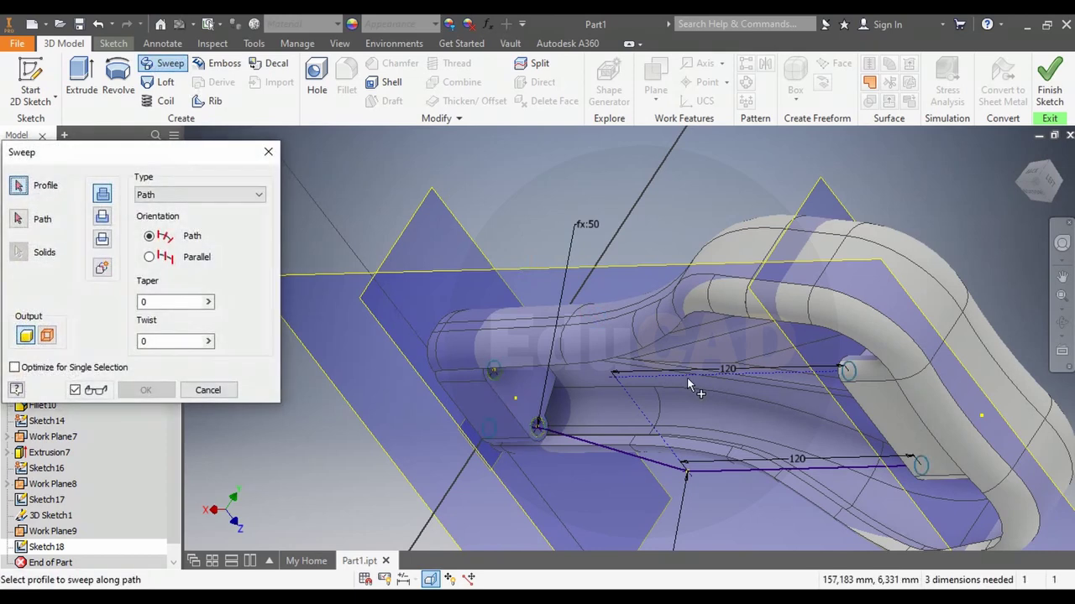
scroll(544, 382, "down", 2)
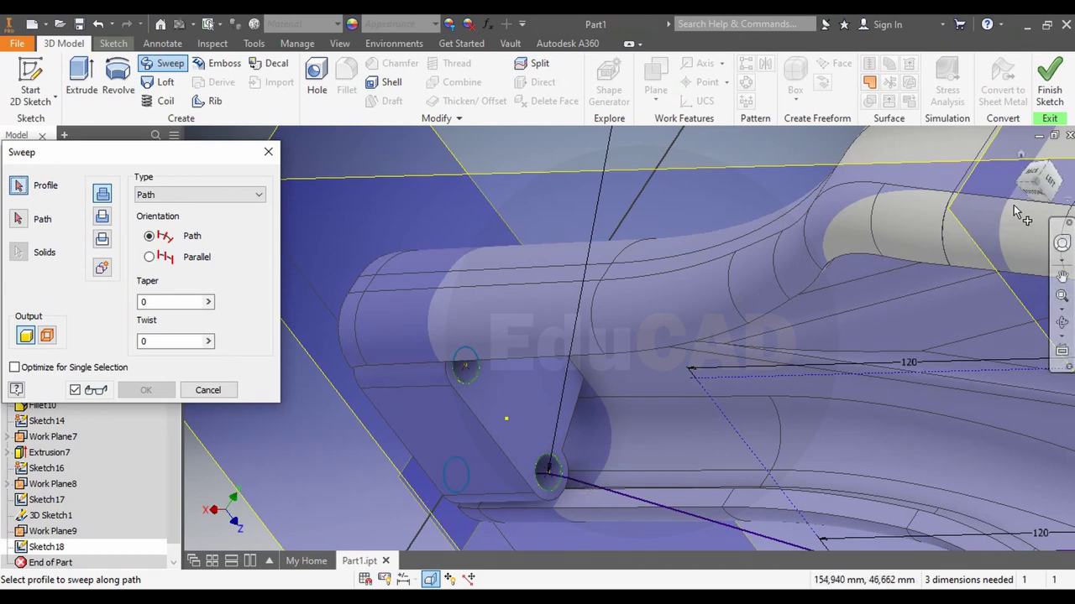
mouse_move(1013, 205)
middle_mouse_down("shift")
mouse_move(846, 437)
mouse_move(836, 424)
middle_mouse_up("shift")
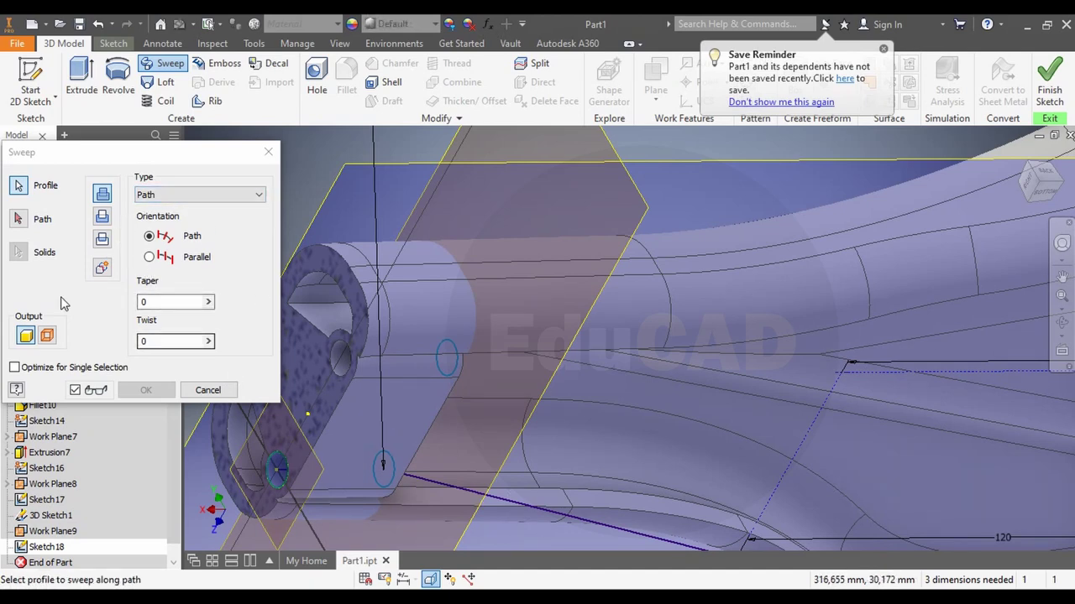
left_click(19, 220)
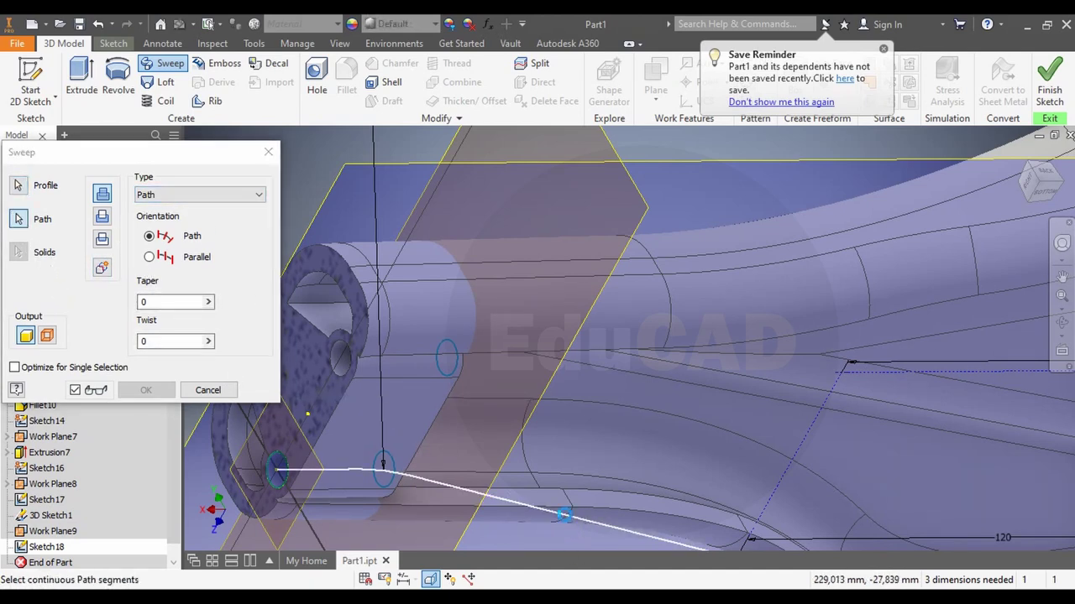
left_click(565, 514)
scroll(565, 514, "down", 5)
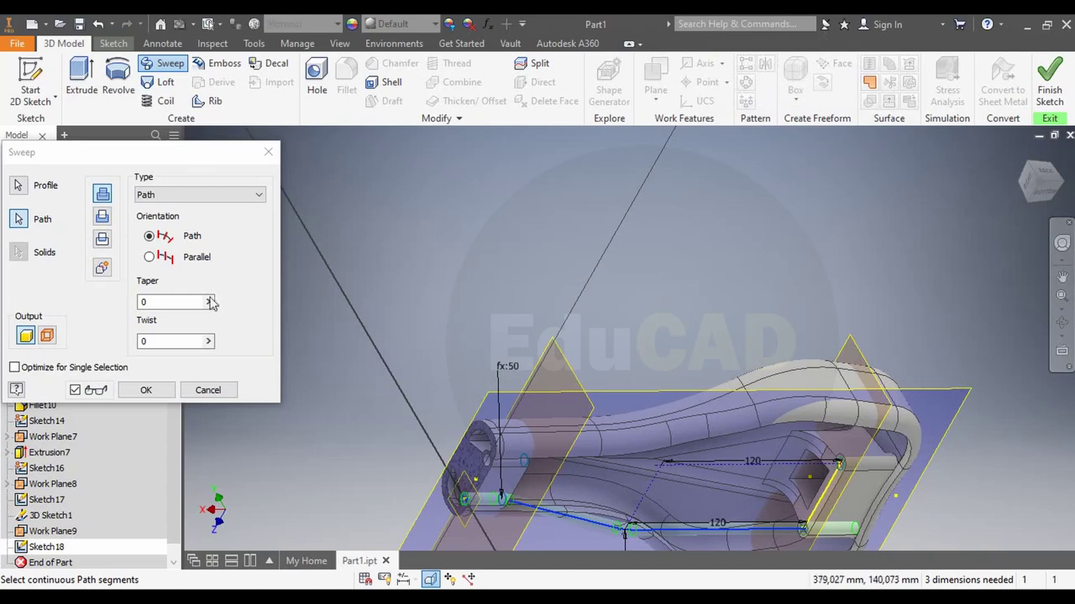
left_click(146, 389)
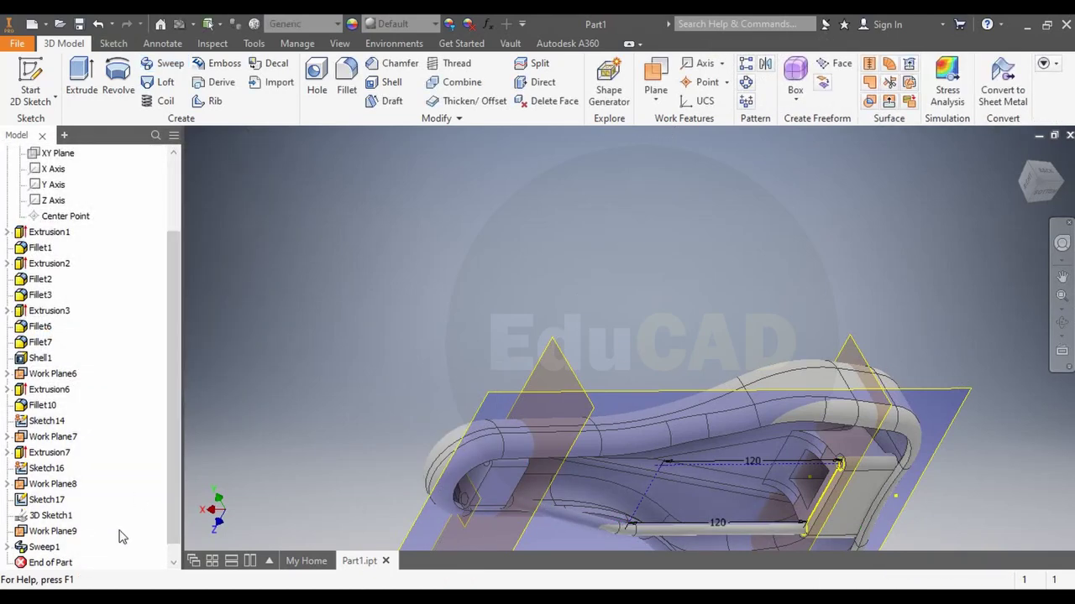
Reopen Sweep1 via Edit Feature and accept it unchanged
right_click(48, 551)
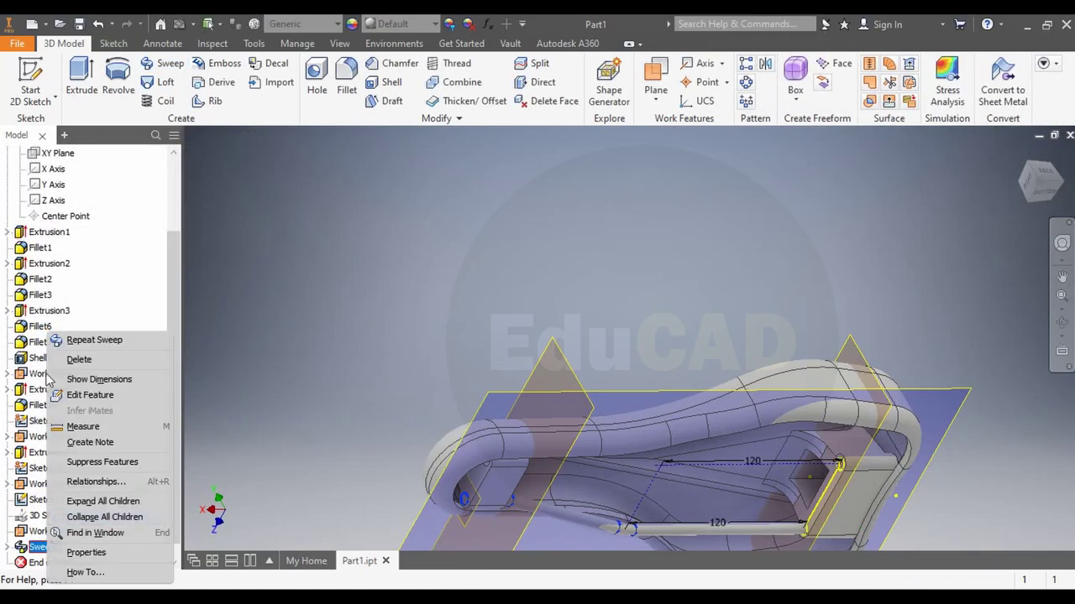
left_click(83, 398)
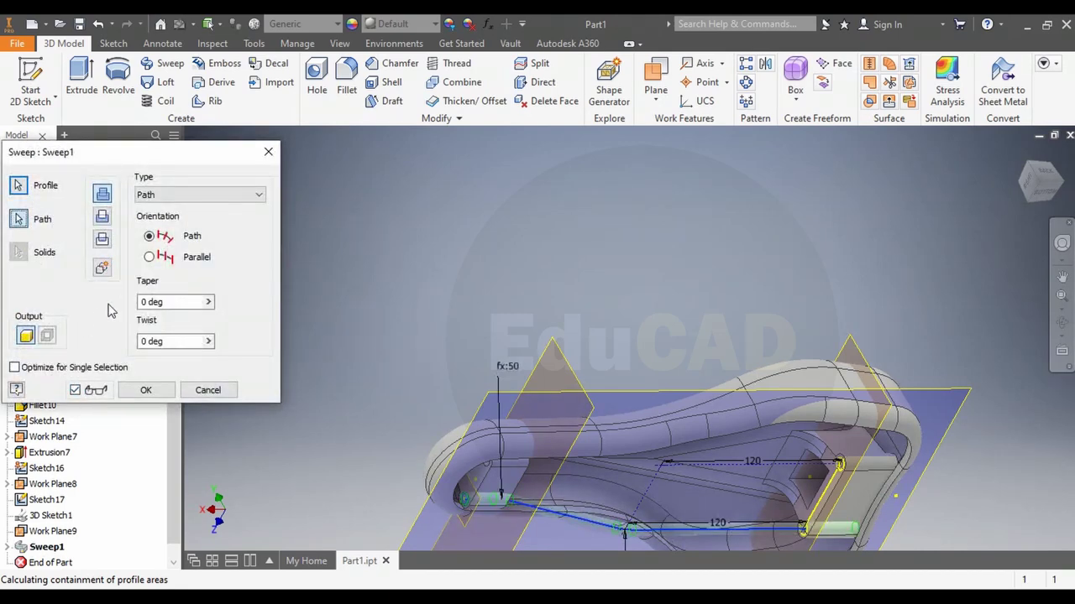
left_click(143, 391)
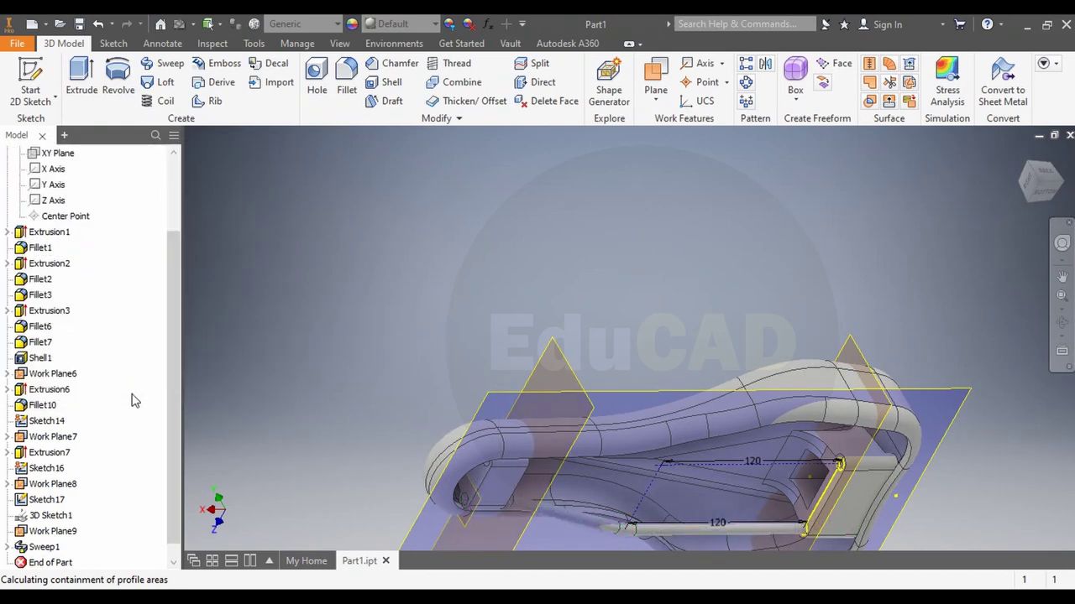
middle_click_drag(648, 462, 657, 477, "shift")
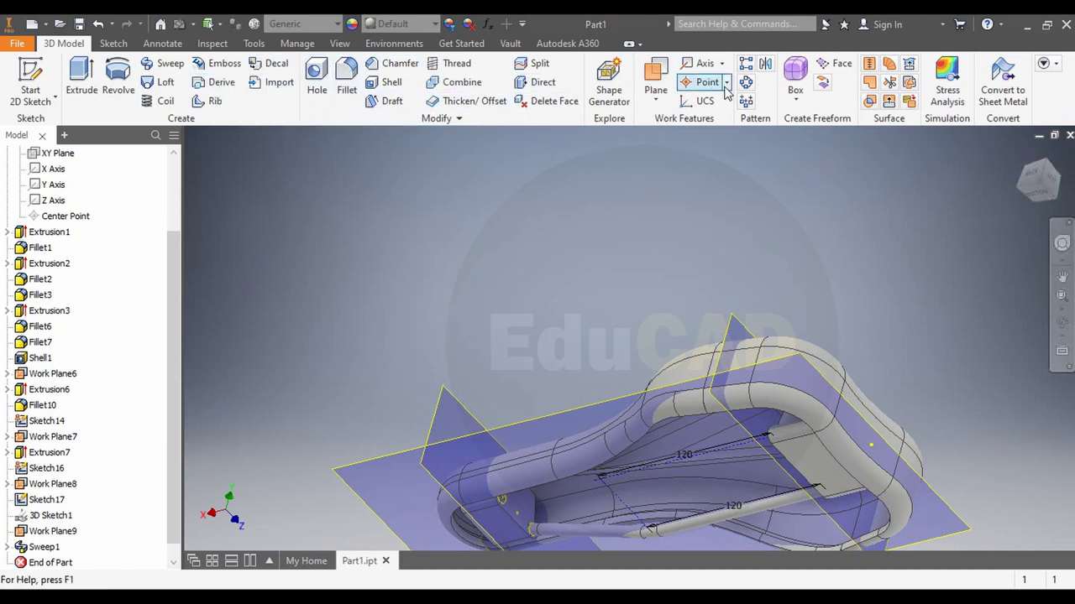
Mirror Sweep1 across the XY Plane to create the second rail
left_click(765, 65)
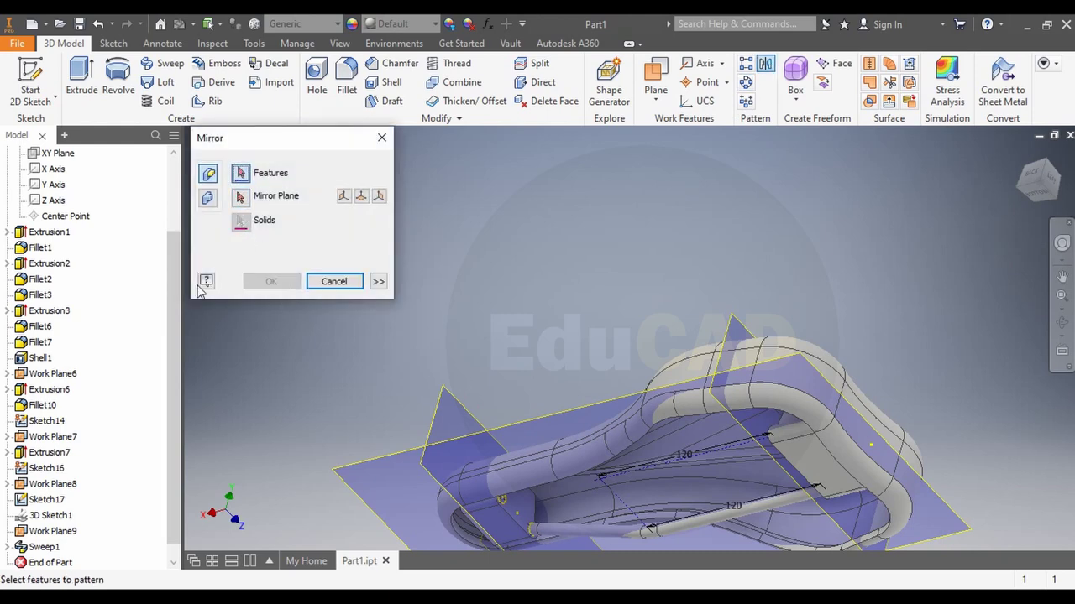
scroll(92, 210, "up", 1)
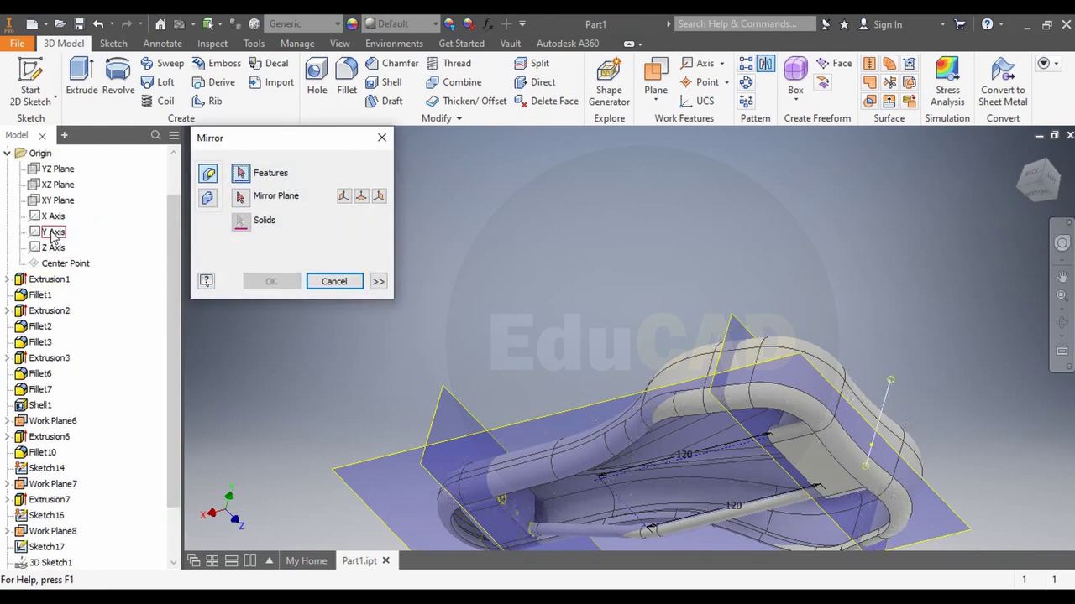
left_click(690, 520)
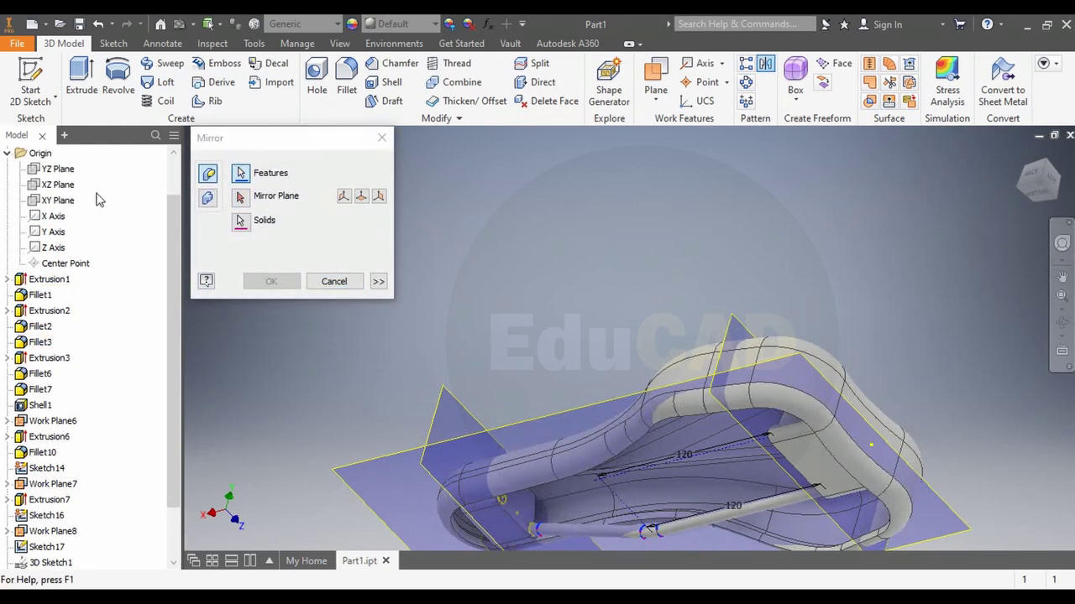
left_click(241, 199)
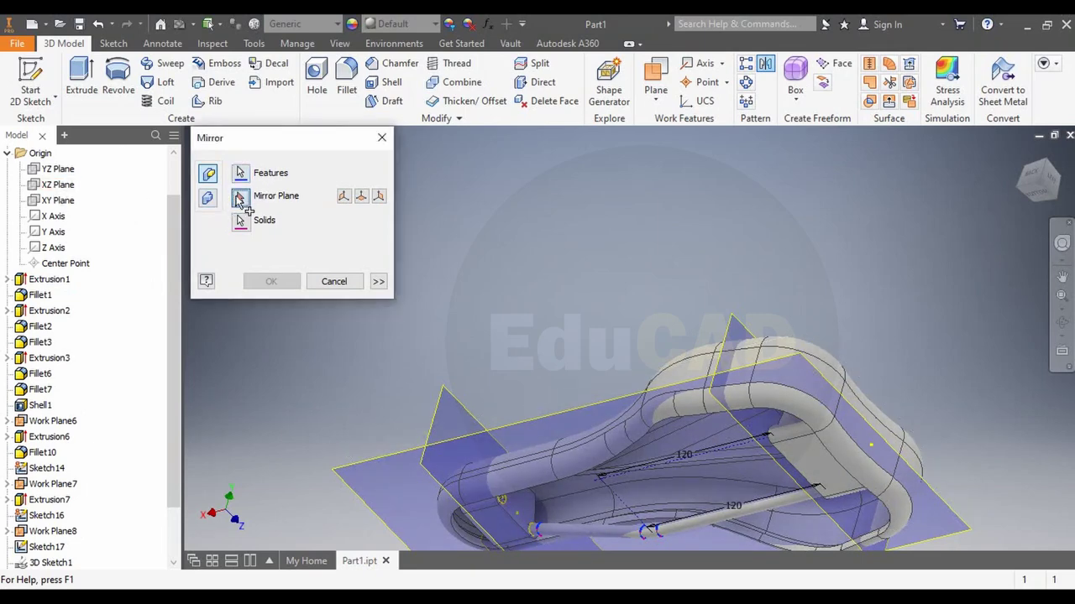
left_click(60, 206)
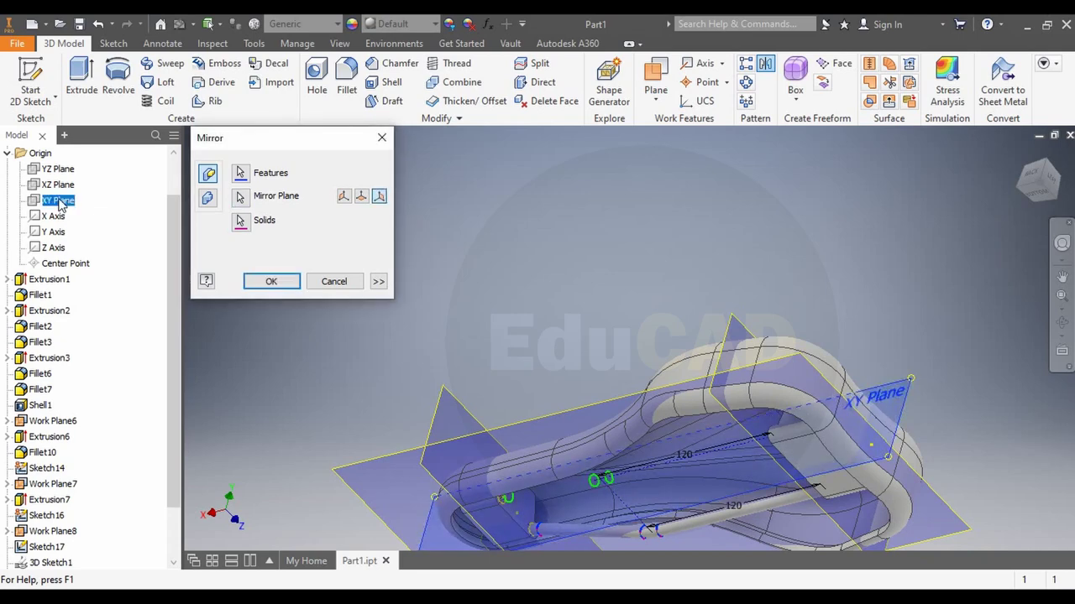
left_click(280, 284)
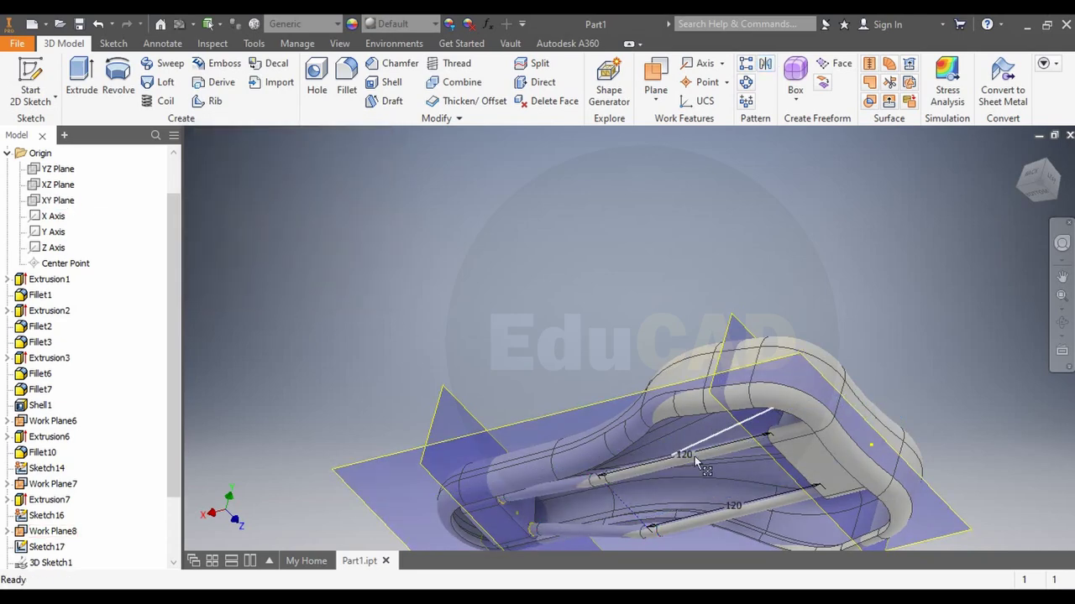
left_click_drag(1049, 180, 756, 252)
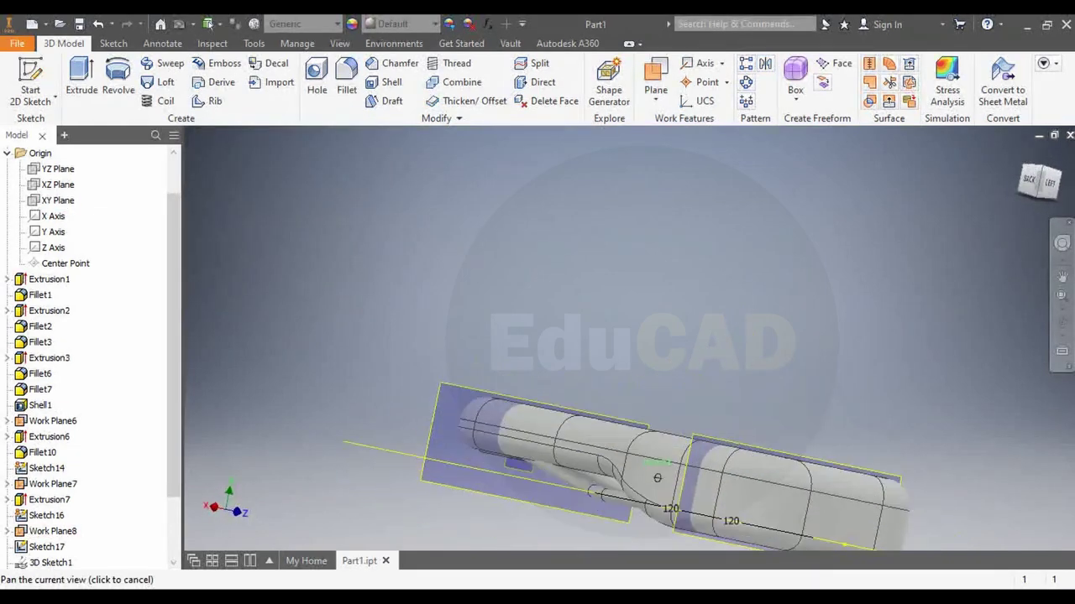
Hide work features, 3D sketches, sketch dimensions, construction surfaces and 3D annotations
left_click(337, 44)
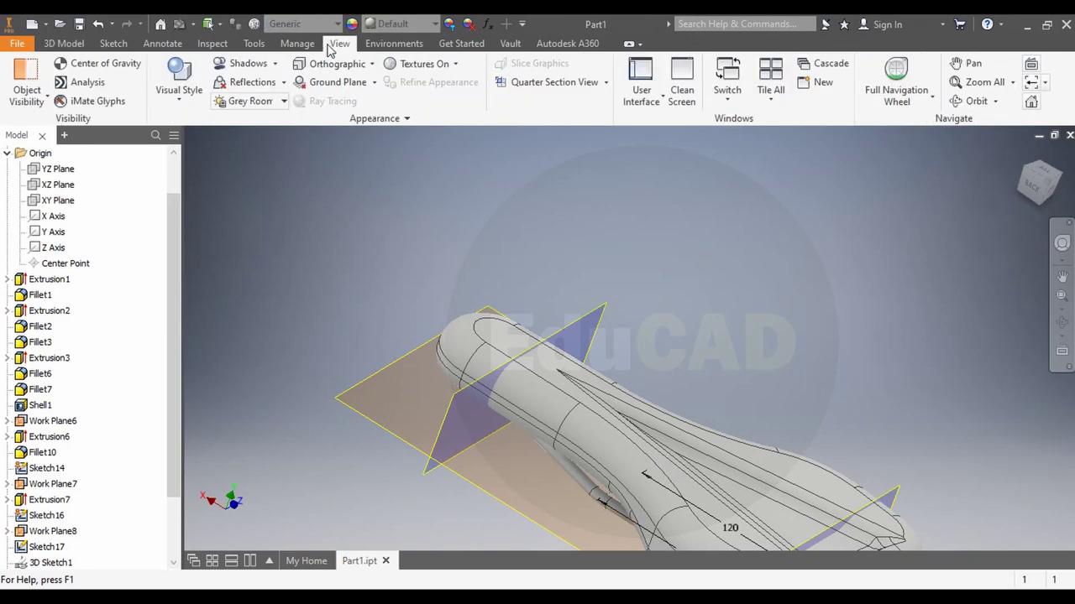
left_click(61, 44)
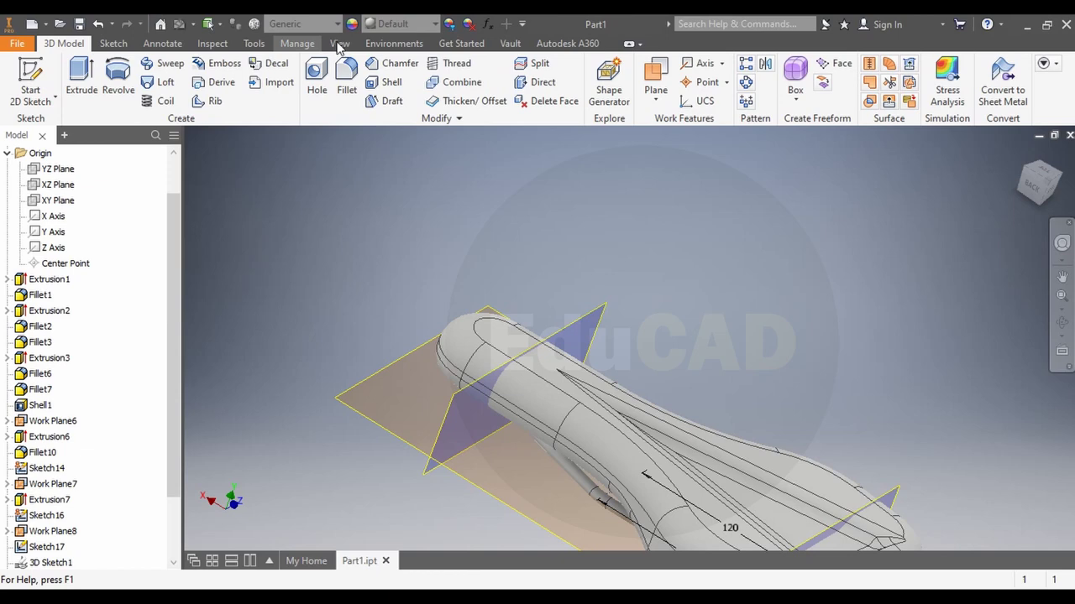
left_click(338, 46)
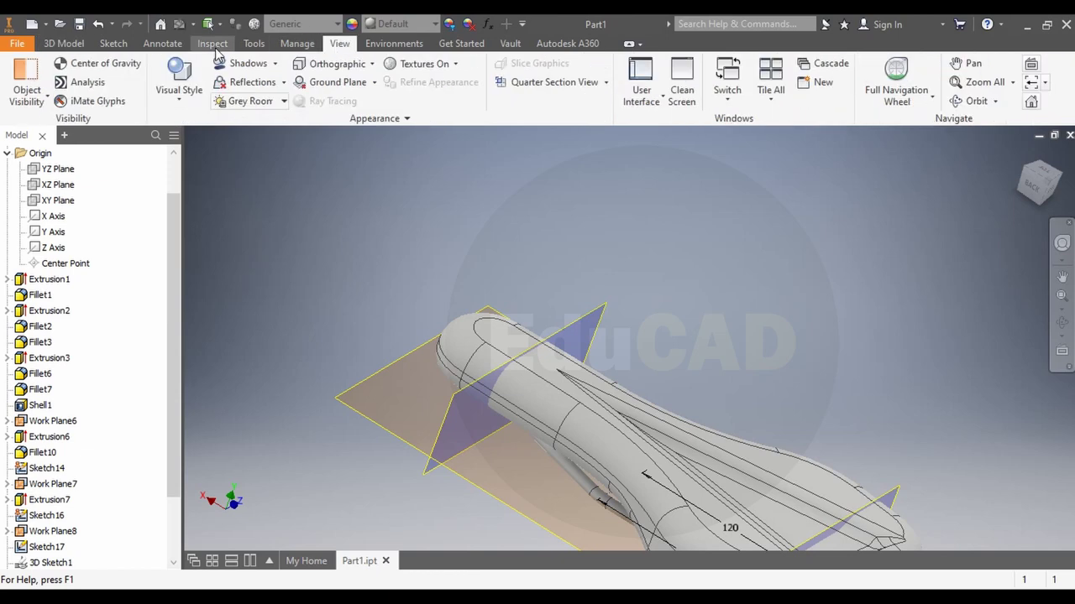
left_click(26, 88)
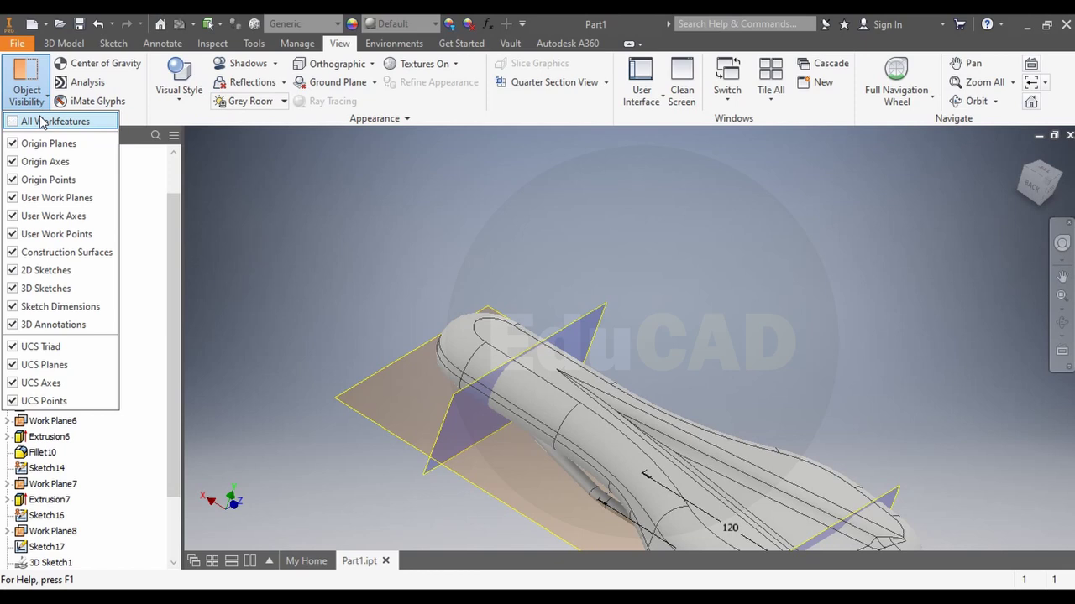
left_click(40, 122)
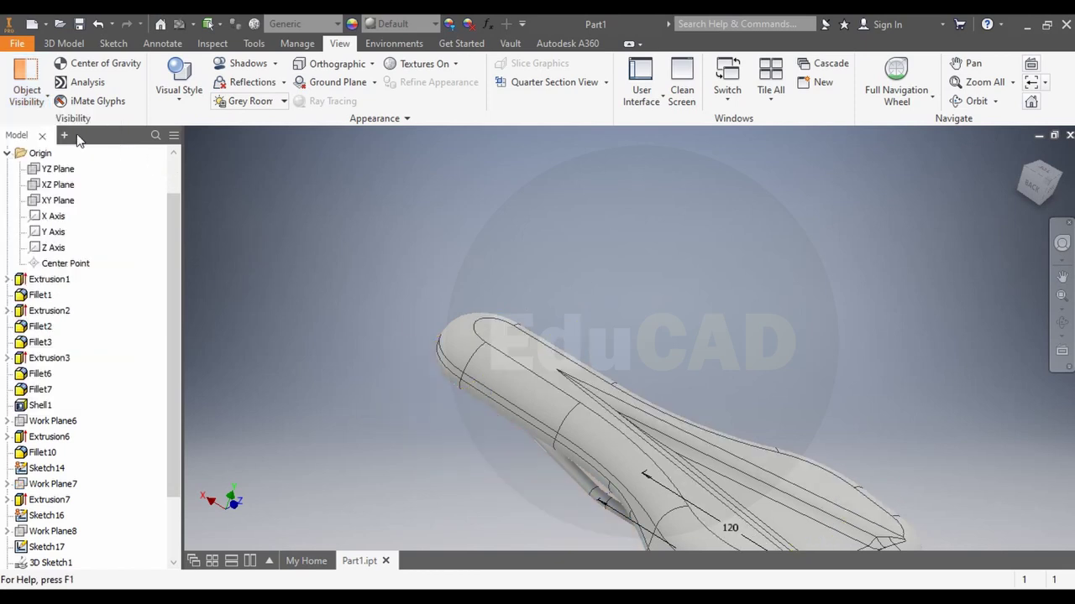
left_click(26, 88)
left_click(36, 306)
left_click(38, 288)
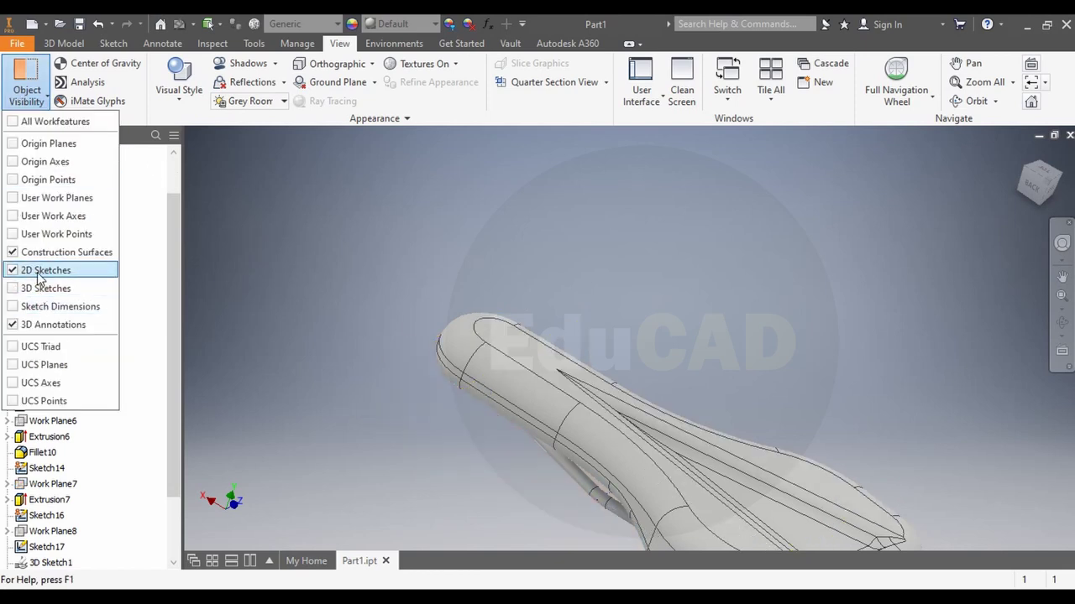
left_click(42, 251)
left_click(51, 325)
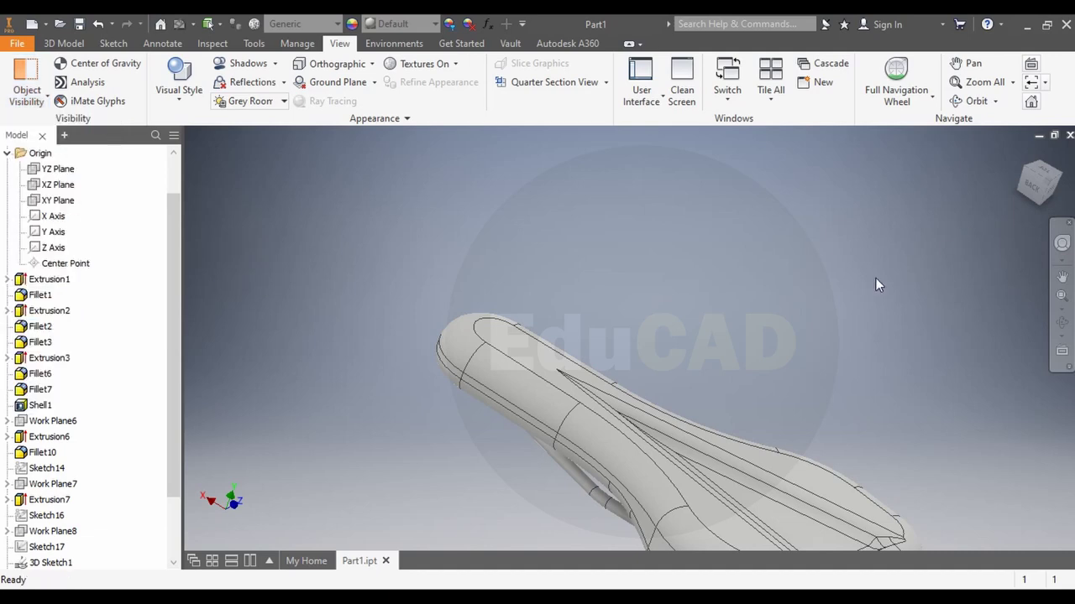
Orbit the saddle to inspect its underside and side views
middle_click_drag(657, 478, 672, 353, "shift")
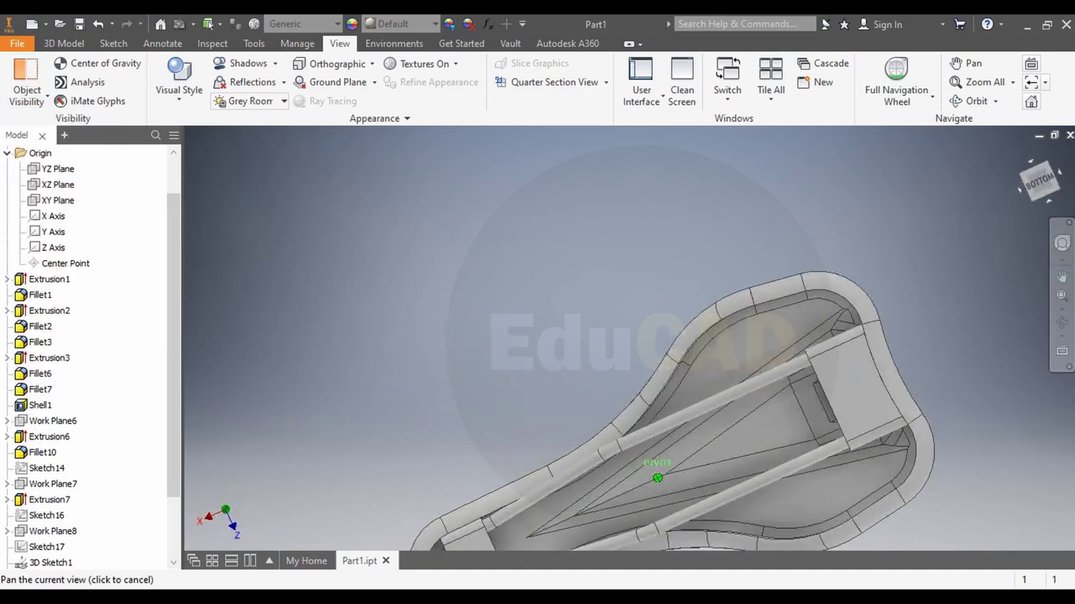
middle_click_drag(658, 478, 663, 537, "shift")
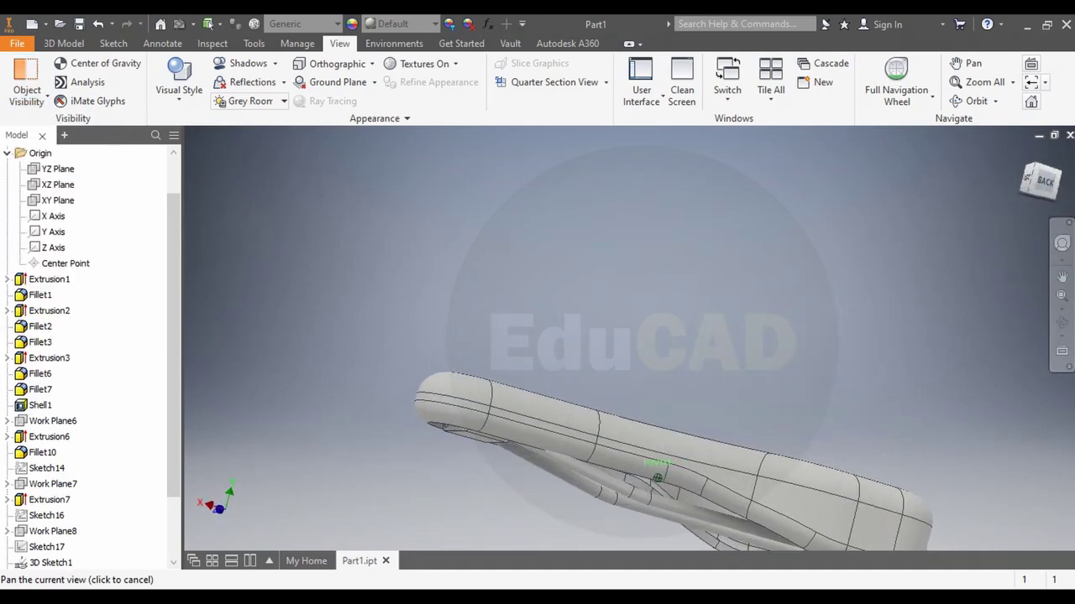
middle_click_drag(657, 478, 663, 521, "shift")
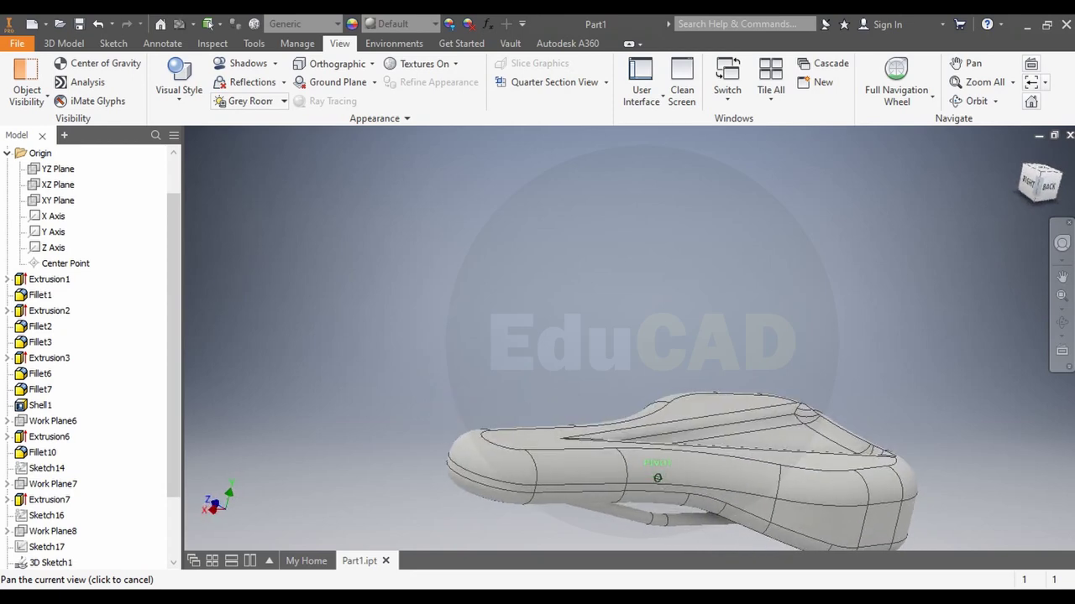
mouse_move(658, 478)
middle_mouse_down("shift")
mouse_move(663, 503)
mouse_move(735, 278)
mouse_move(680, 377)
middle_mouse_up("shift")
scroll(42, 277, "down", 1)
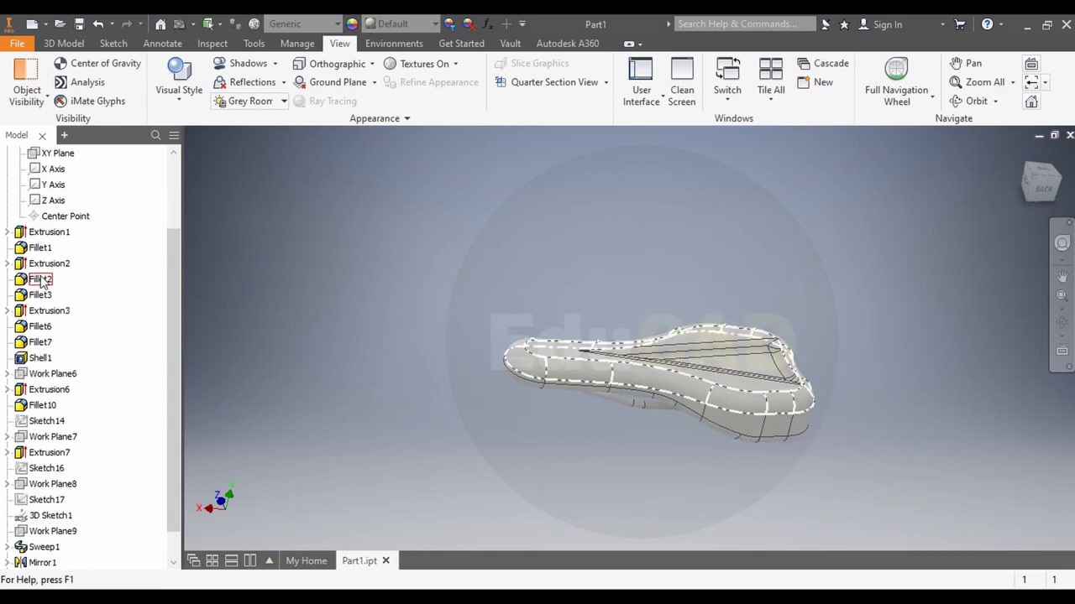
scroll(42, 277, "up", 2)
Expand Solid Bodies and try a Rubber - Blue appearance on the whole part
left_click(7, 168)
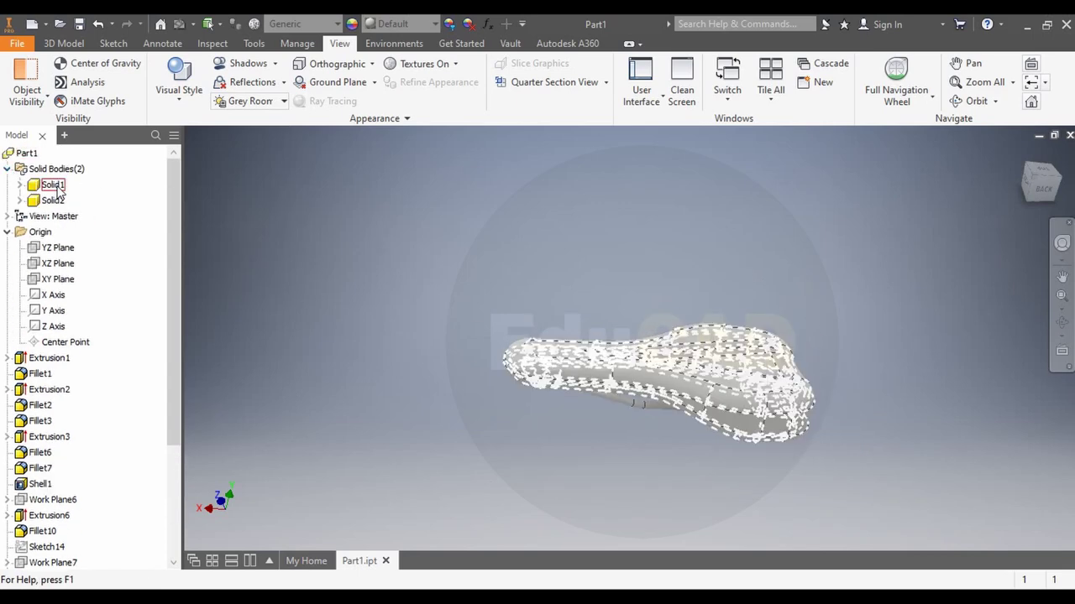
left_click(58, 191)
left_click(611, 202)
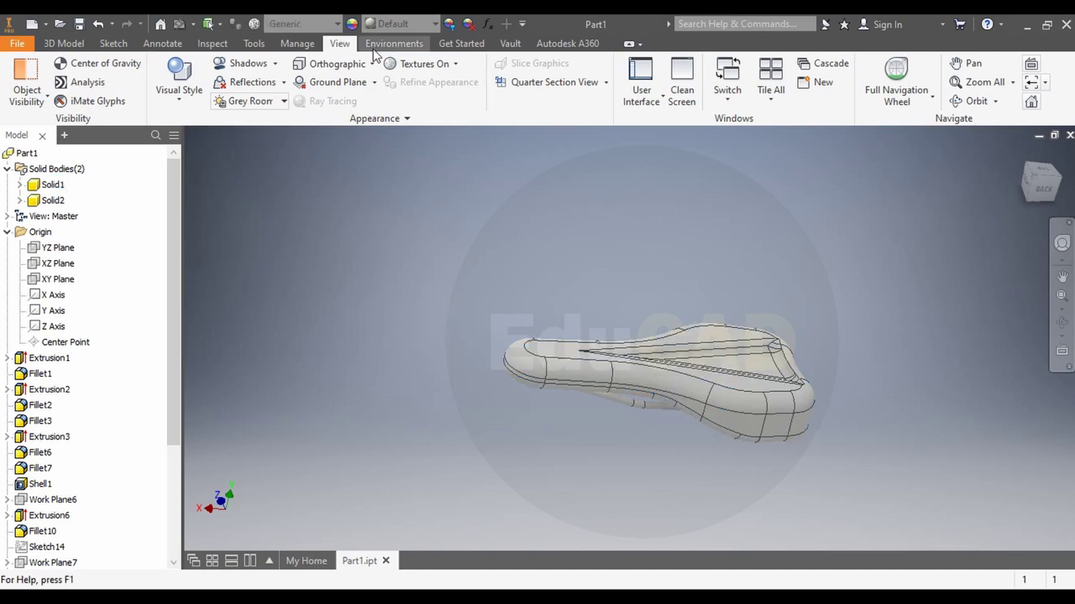
left_click(399, 24)
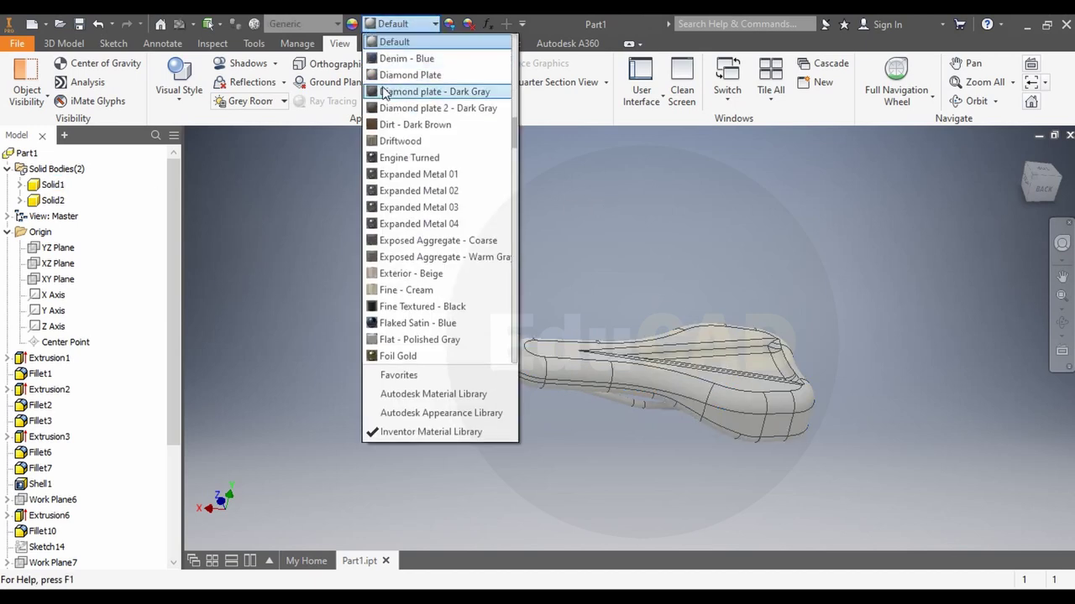
type("ru")
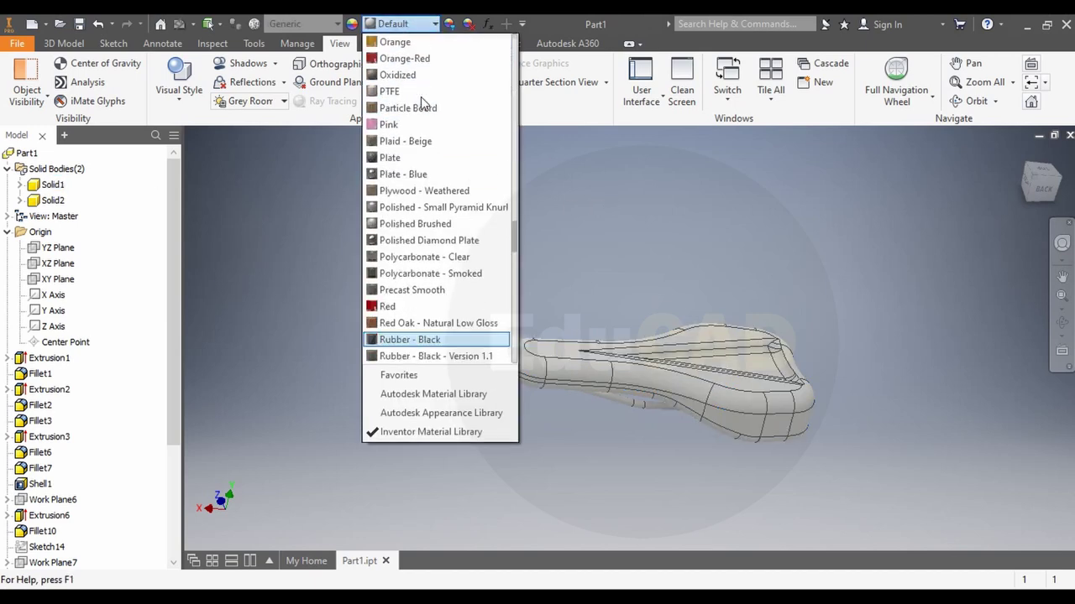
scroll(451, 359, "down", 1)
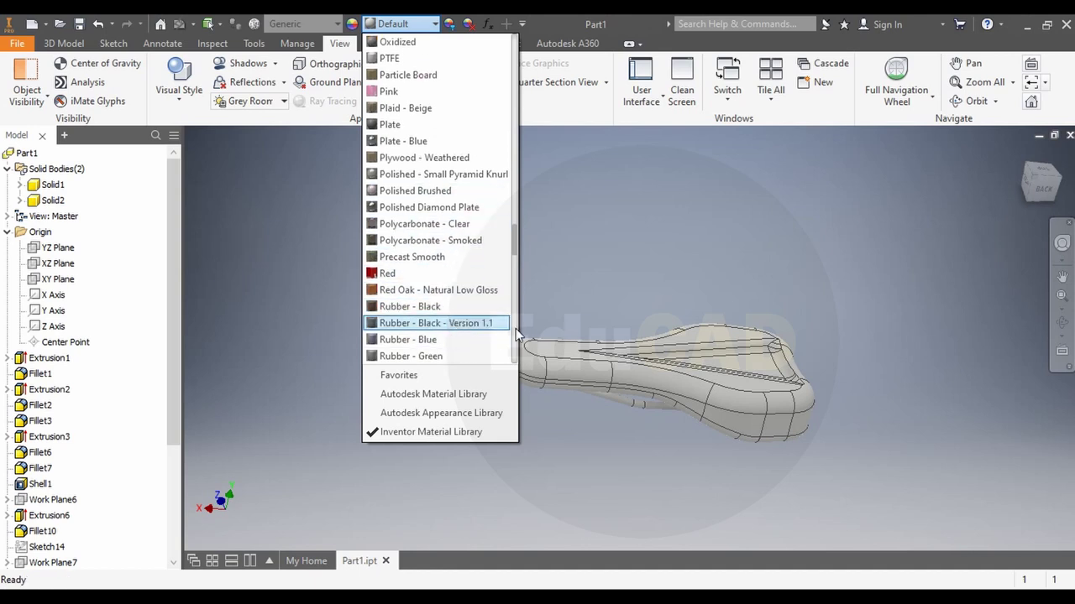
left_click(479, 339)
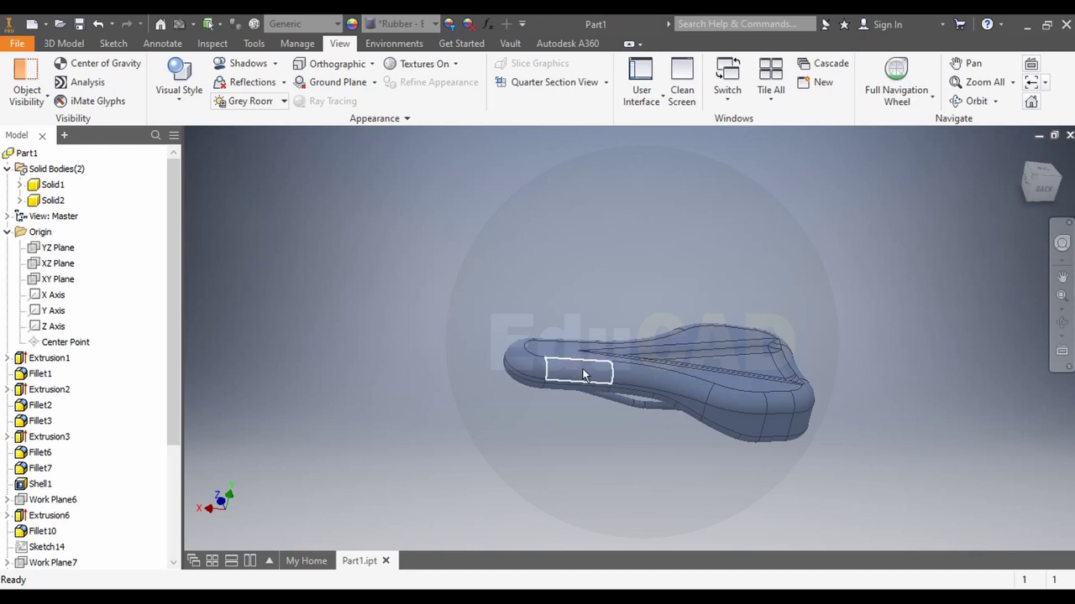
Try the Rubble stone look, then settle on Rubber - Black for the part
left_click(424, 23)
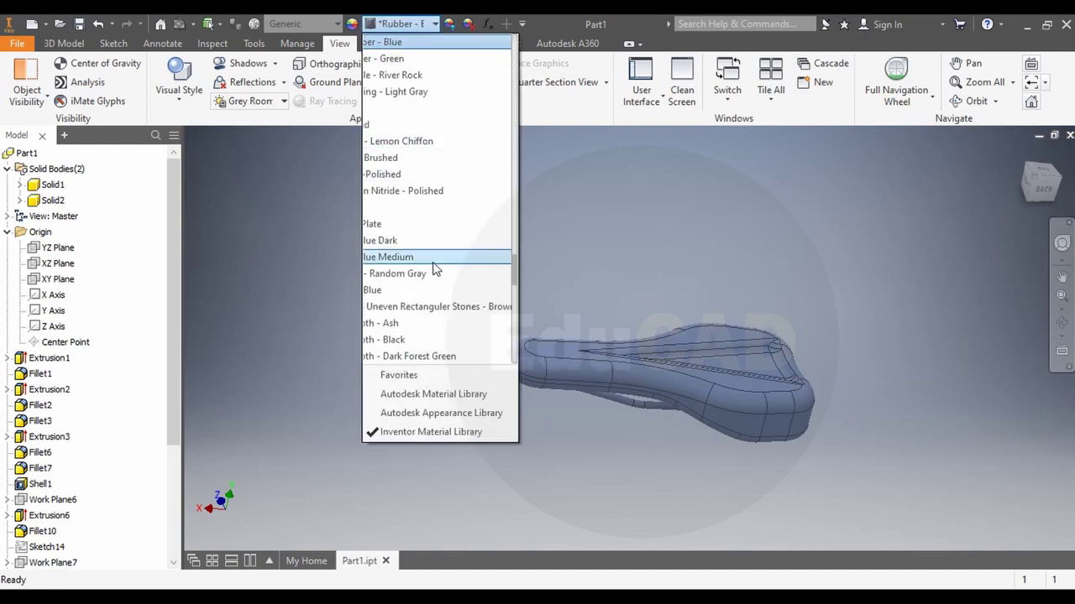
scroll(435, 268, "up", 3)
left_click(438, 220)
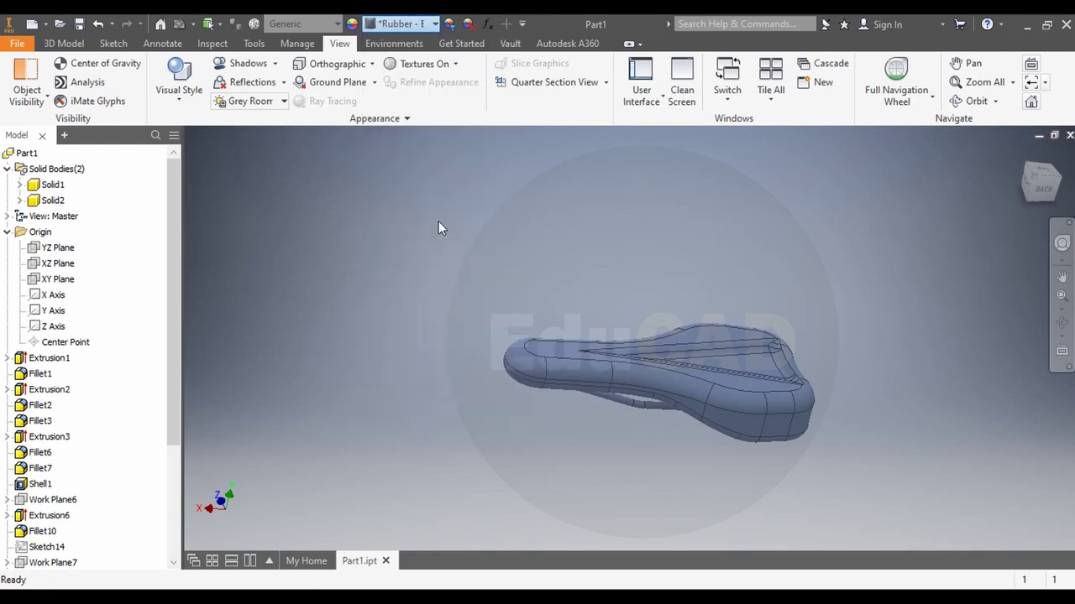
left_click(396, 23)
scroll(407, 249, "up", 1)
scroll(404, 252, "up", 1)
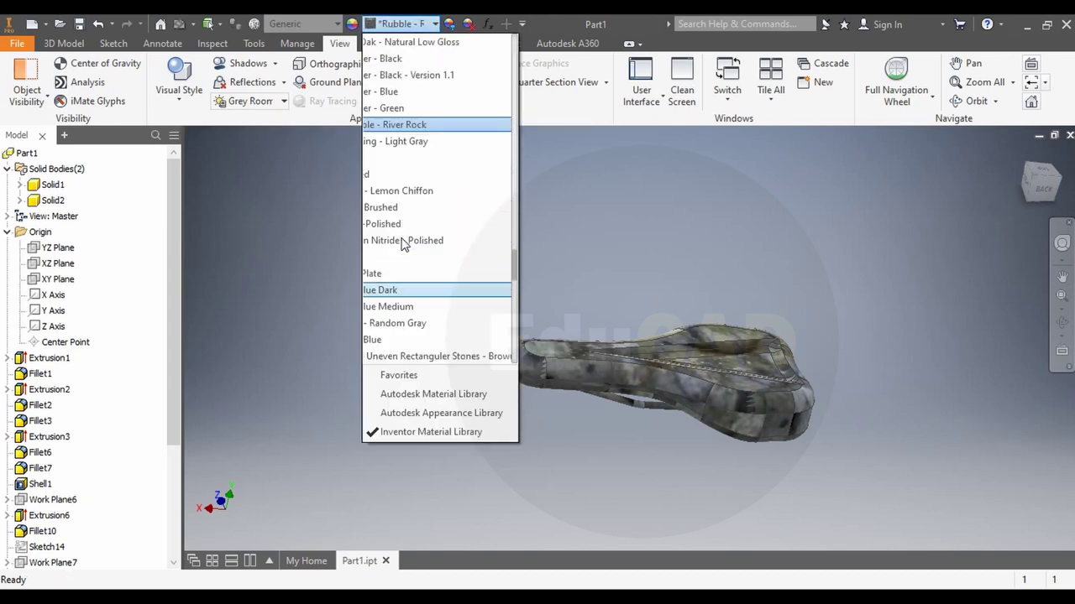
left_click(397, 75)
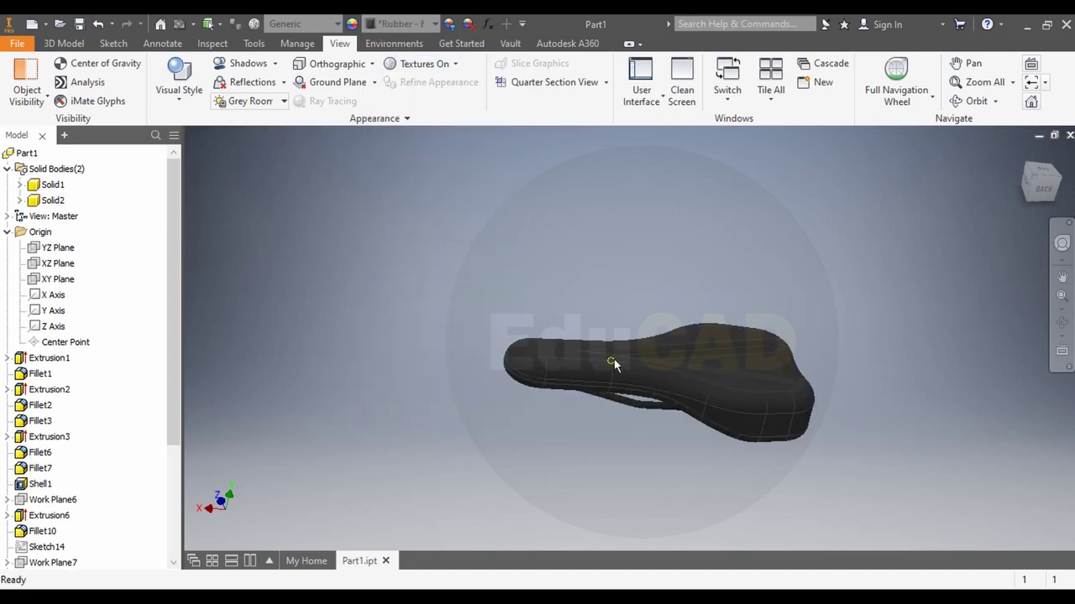
scroll(612, 359, "down", 3)
Override Solid1's colour to magenta on the colour wheel, then view the underside
left_click_drag(1044, 202, 1031, 193)
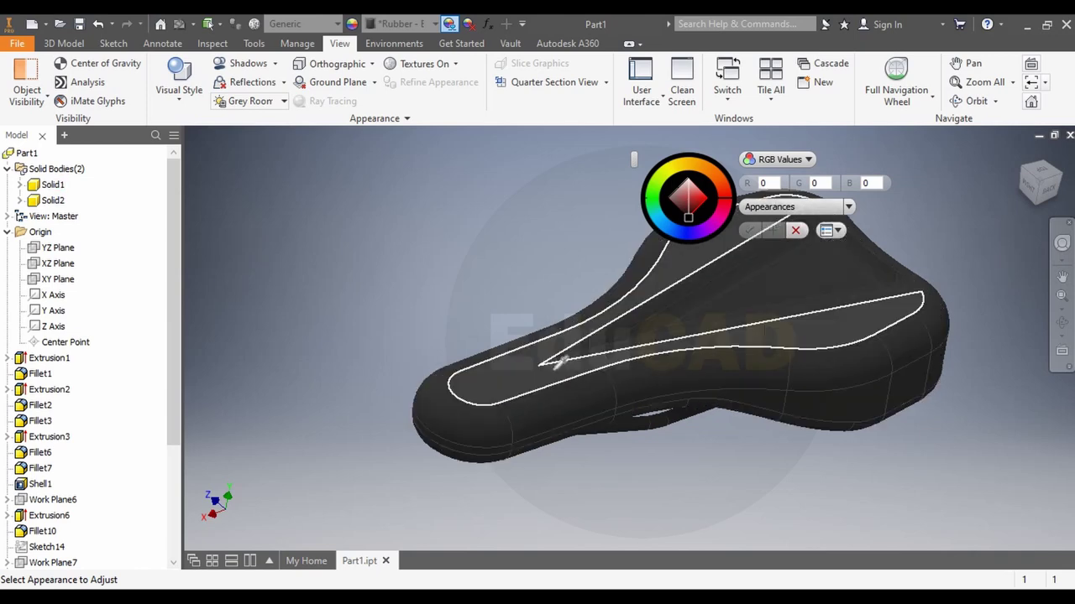
left_click(579, 334)
left_click(585, 342)
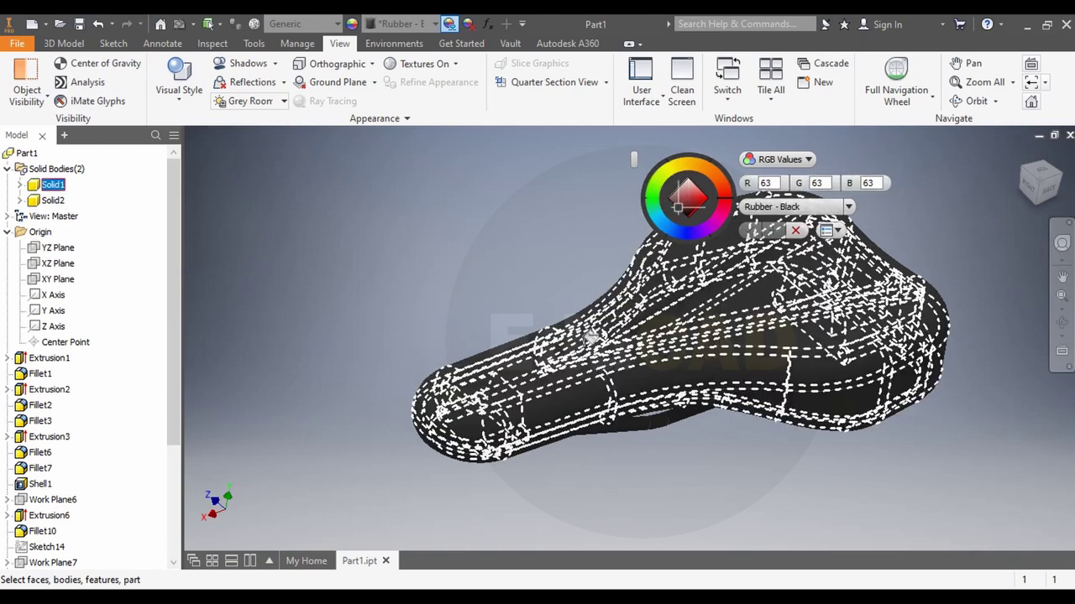
left_click_drag(697, 164, 656, 210)
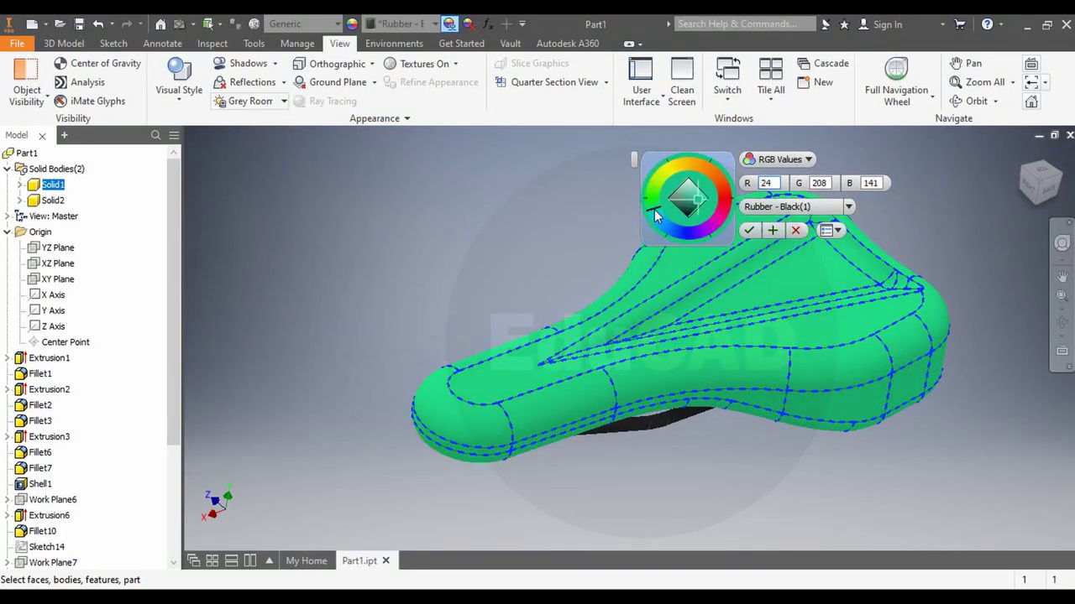
mouse_move(657, 215)
left_mouse_down()
mouse_move(650, 202)
mouse_move(669, 174)
mouse_move(691, 173)
mouse_move(725, 200)
mouse_move(718, 189)
mouse_move(727, 228)
left_mouse_up()
left_click(748, 231)
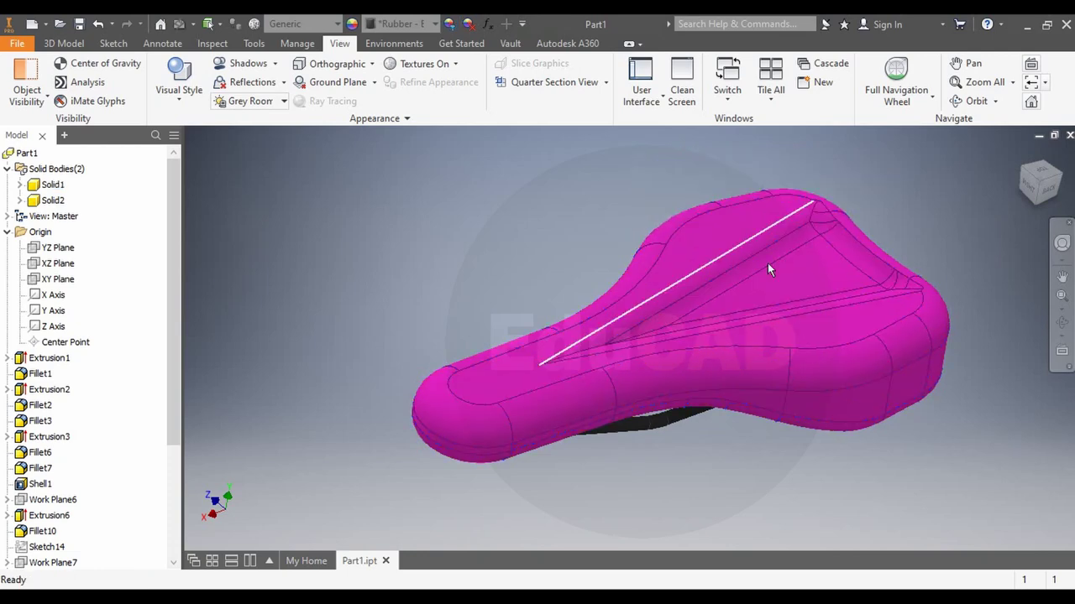
mouse_move(654, 361)
middle_mouse_down("shift")
mouse_move(755, 361)
mouse_move(749, 397)
middle_mouse_up("shift")
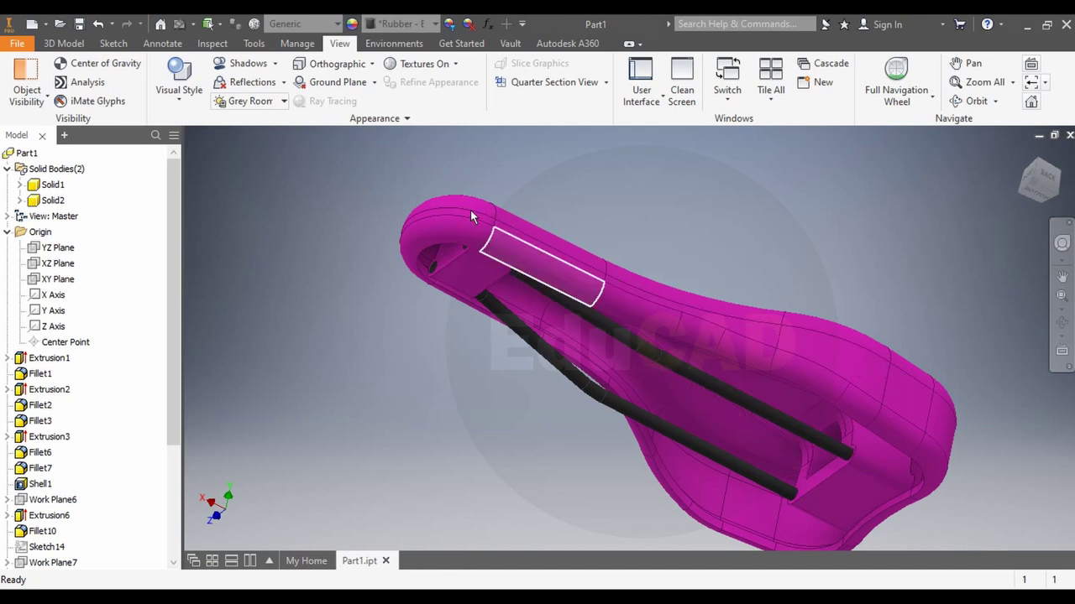
Apply the Steel - Polished appearance to the rail body Solid2
left_click(397, 27)
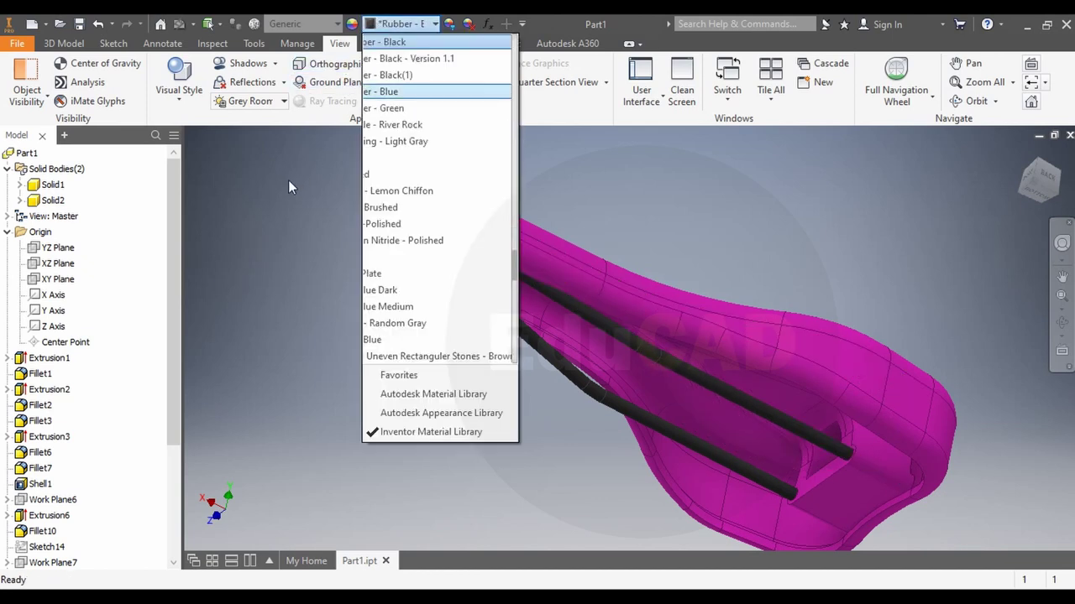
left_click(631, 350)
left_click(657, 357)
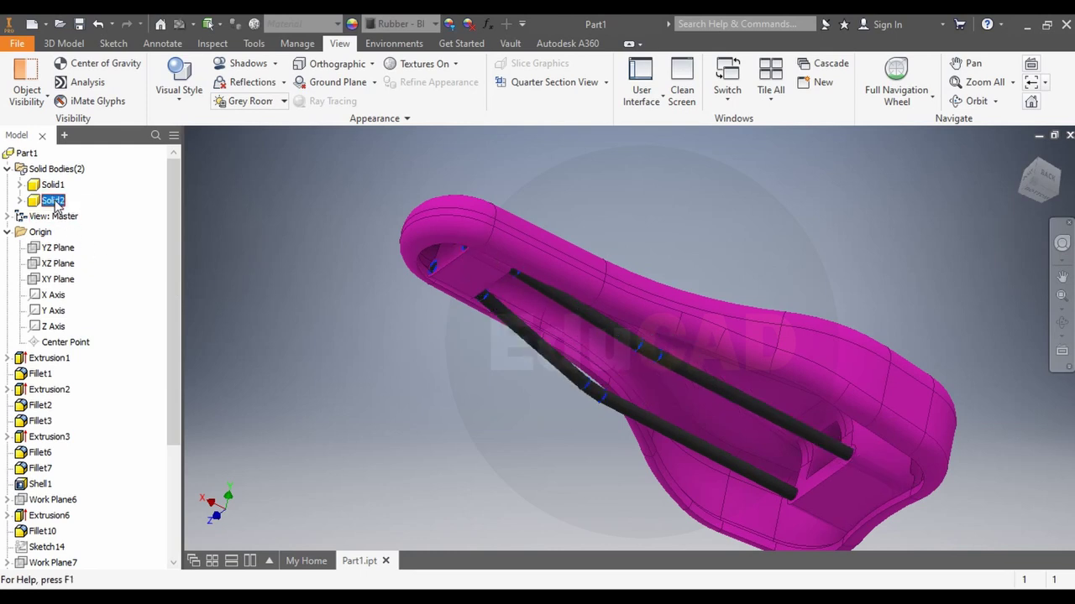
left_click(411, 32)
scroll(422, 252, "up", 1)
scroll(421, 261, "up", 3)
scroll(421, 262, "up", 2)
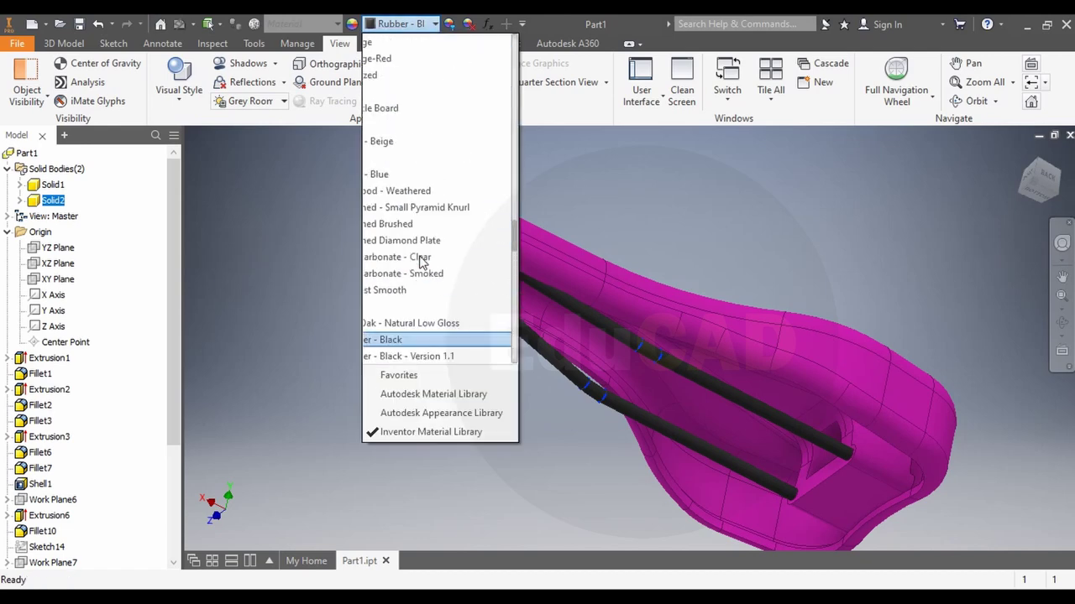
scroll(420, 262, "up", 1)
scroll(421, 263, "up", 1)
scroll(420, 277, "down", 2)
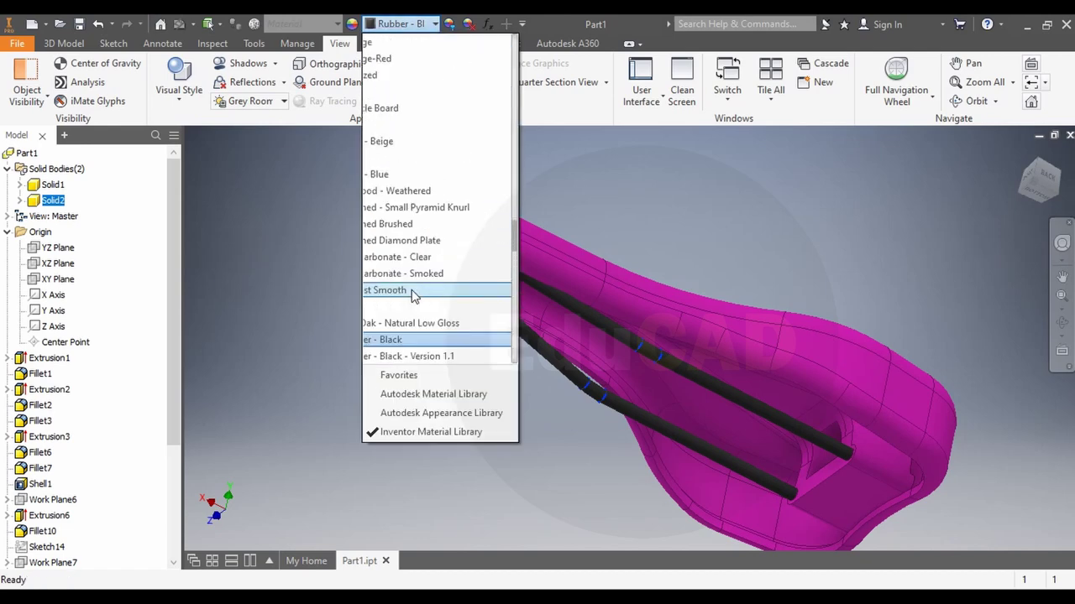
scroll(416, 293, "down", 1)
scroll(415, 293, "down", 4)
scroll(413, 295, "down", 4)
scroll(398, 353, "down", 3)
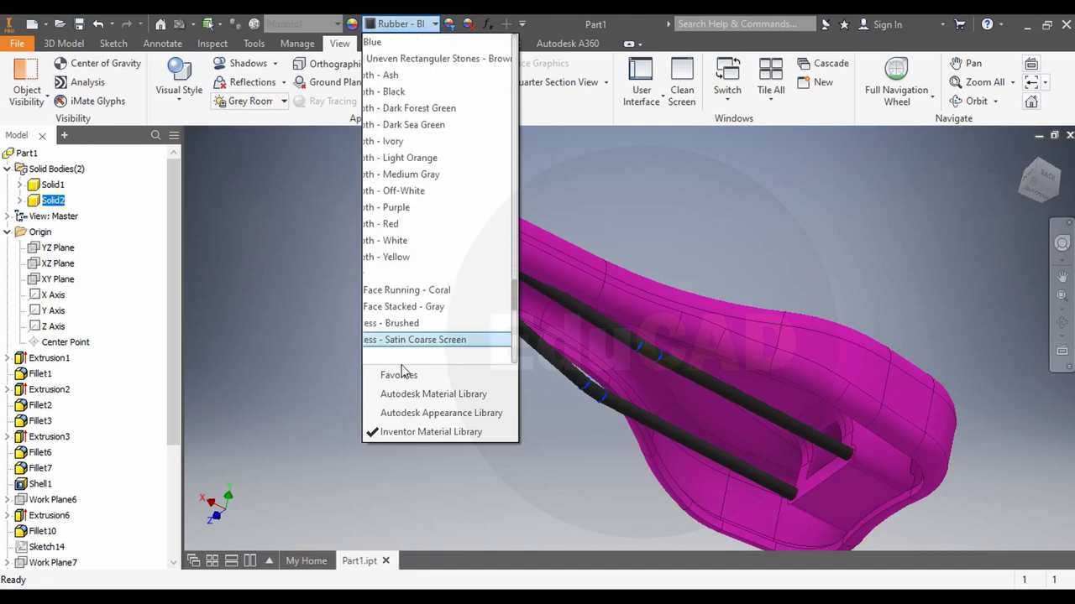
scroll(373, 357, "down", 2)
scroll(365, 355, "down", 5)
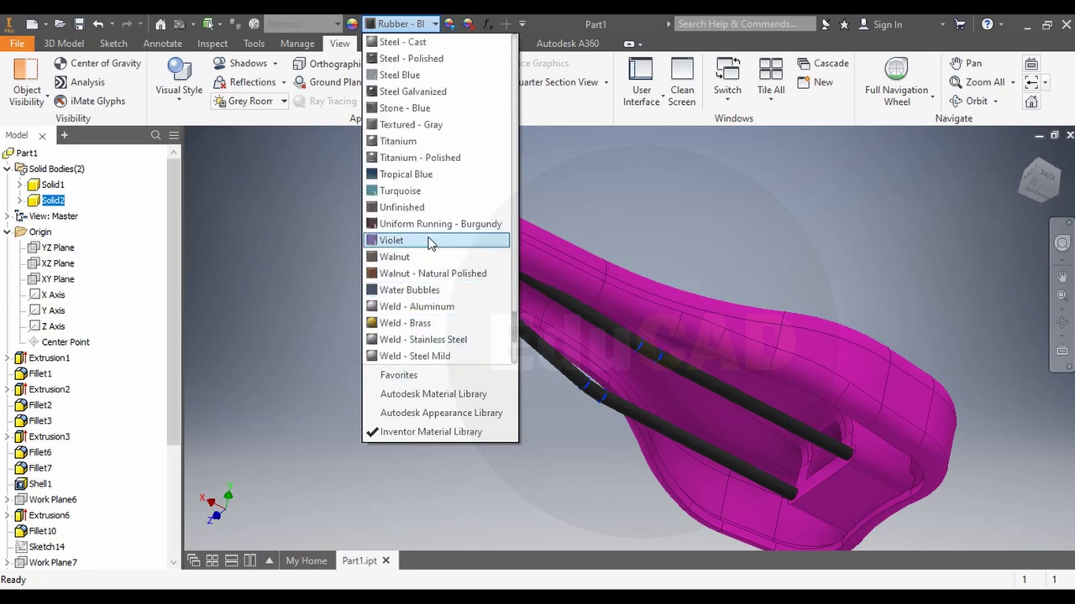
left_click(419, 59)
mouse_move(1039, 179)
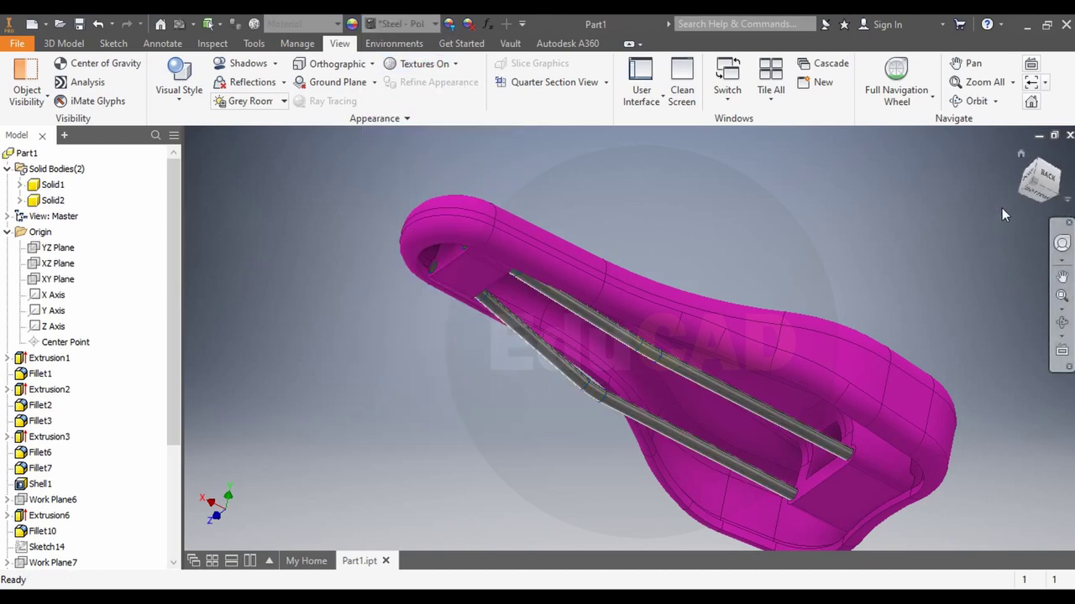
mouse_move(1032, 190)
left_mouse_down()
mouse_move(1041, 178)
mouse_move(1035, 190)
left_mouse_up()
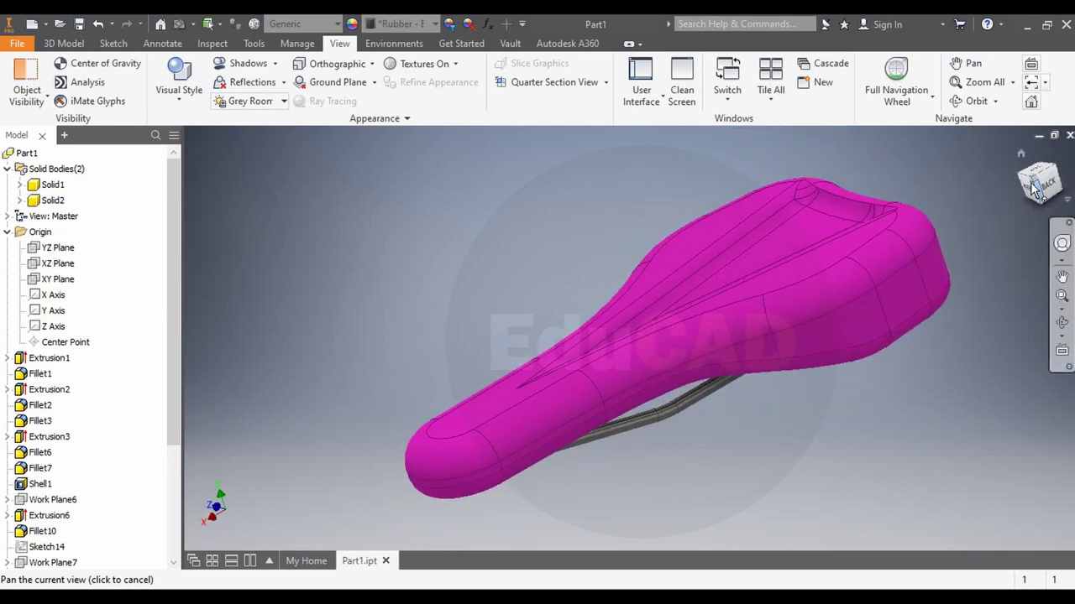